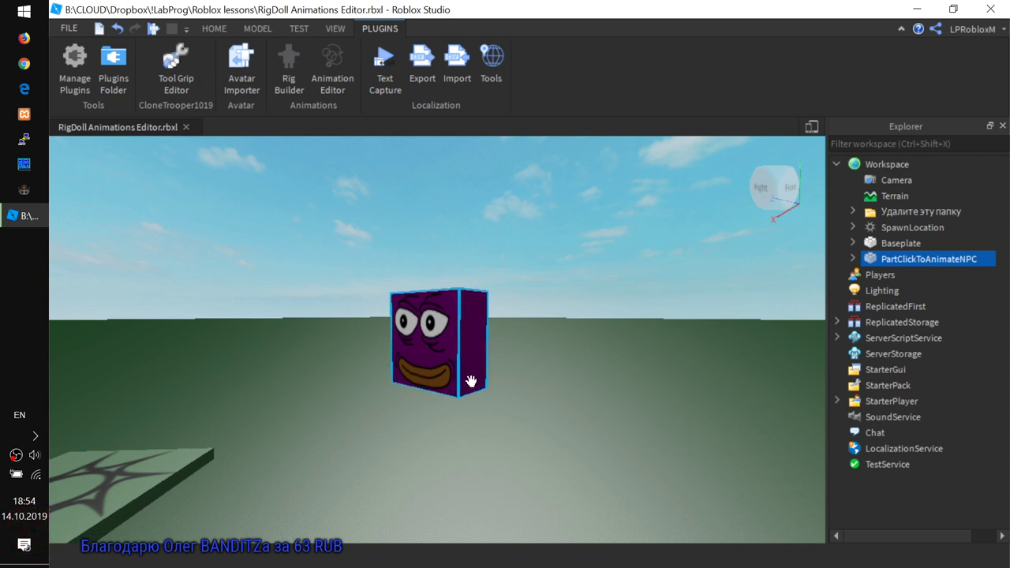
# Try to open the purple PartClickToAnimateNPC block in the Animation Editor.
pyautogui.scroll(2, 434, 323)
pyautogui.click(439, 328)
pyautogui.moveTo(646, 359); pyautogui.dragTo(463, 338, button='right')
pyautogui.click(462, 338)
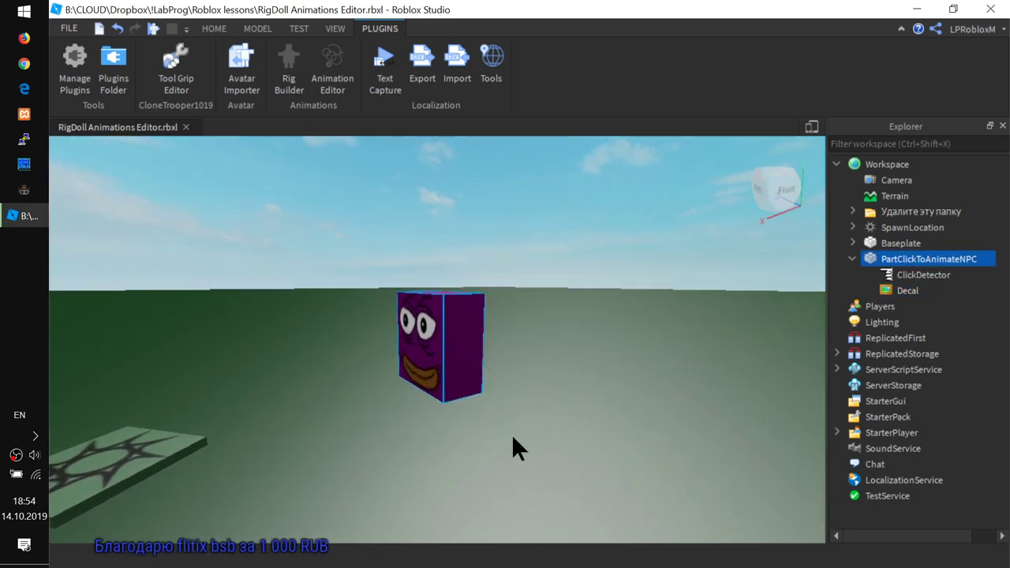
pyautogui.click(333, 73)
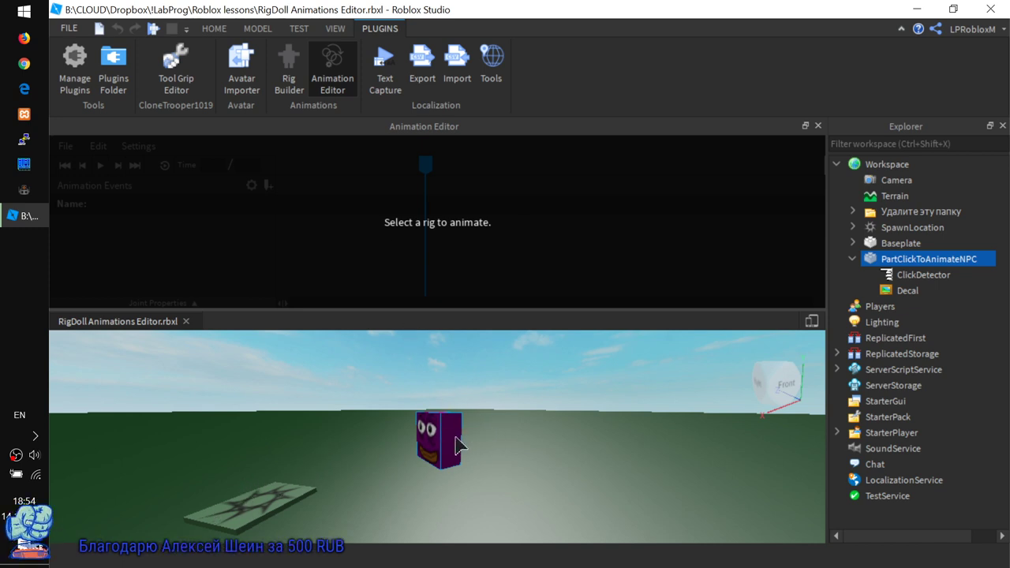
pyautogui.moveTo(456, 445); pyautogui.dragTo(460, 444, button='right')
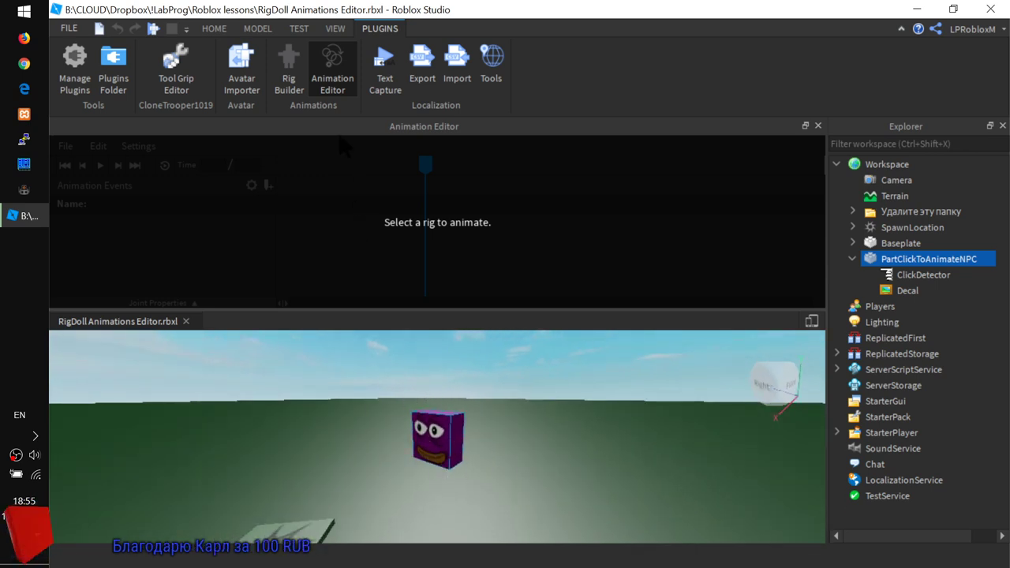
pyautogui.click(333, 77)
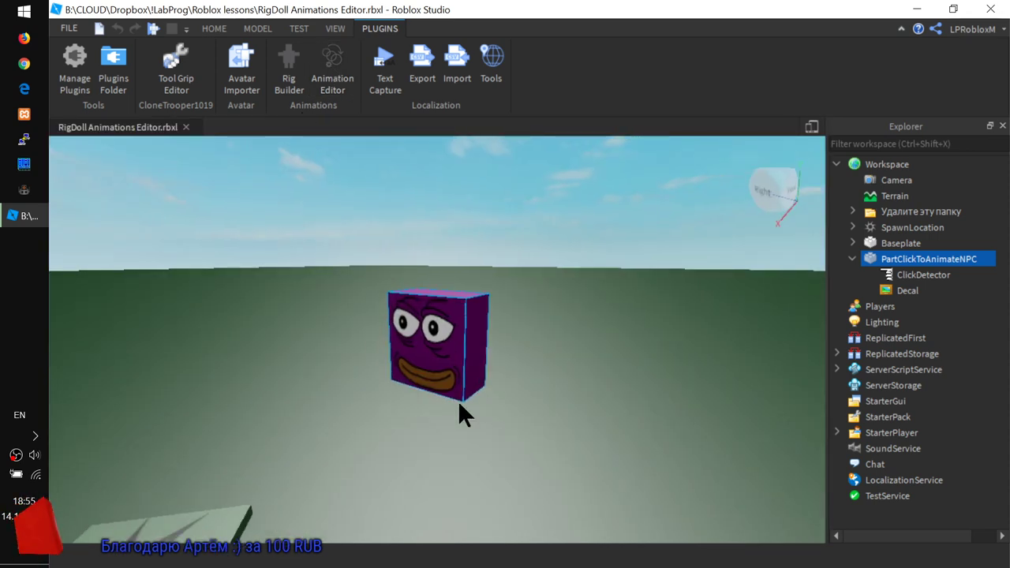
# Insert an R15 rig with the Rig Builder and place it on the baseplate away from the purple block.
pyautogui.moveTo(458, 401); pyautogui.dragTo(527, 275, button='right')
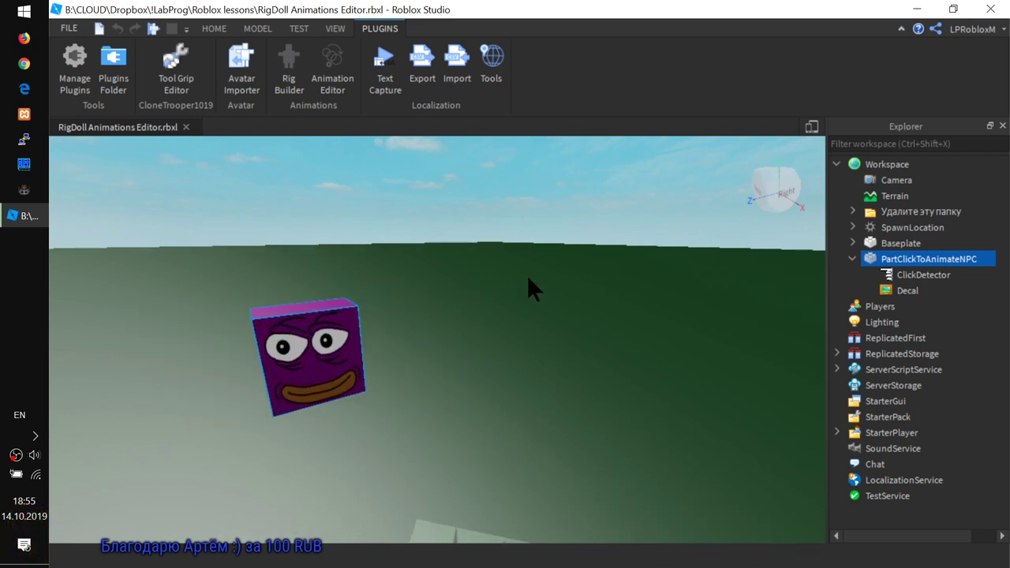
pyautogui.click(299, 74)
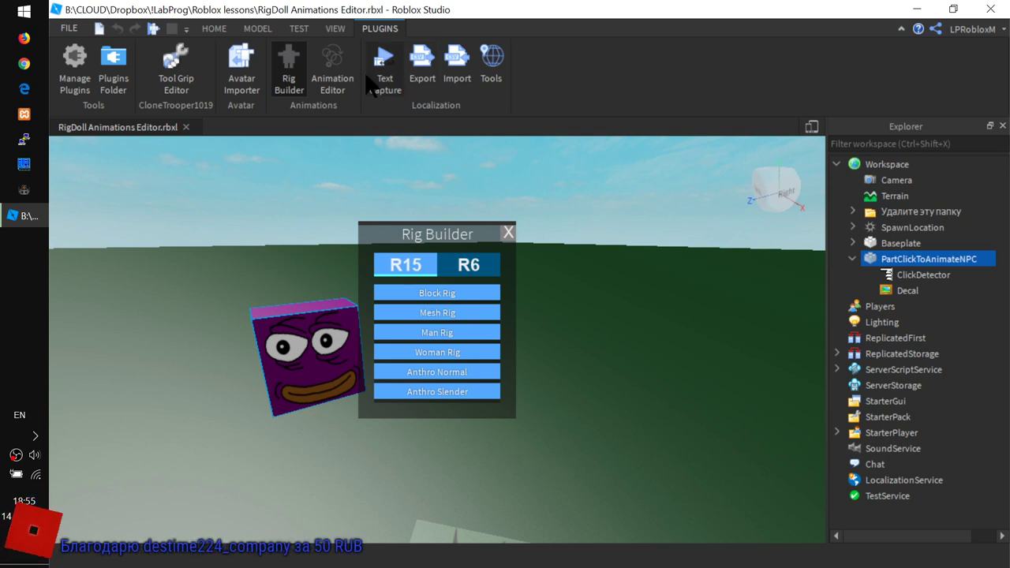
pyautogui.click(474, 381)
pyautogui.press('f')
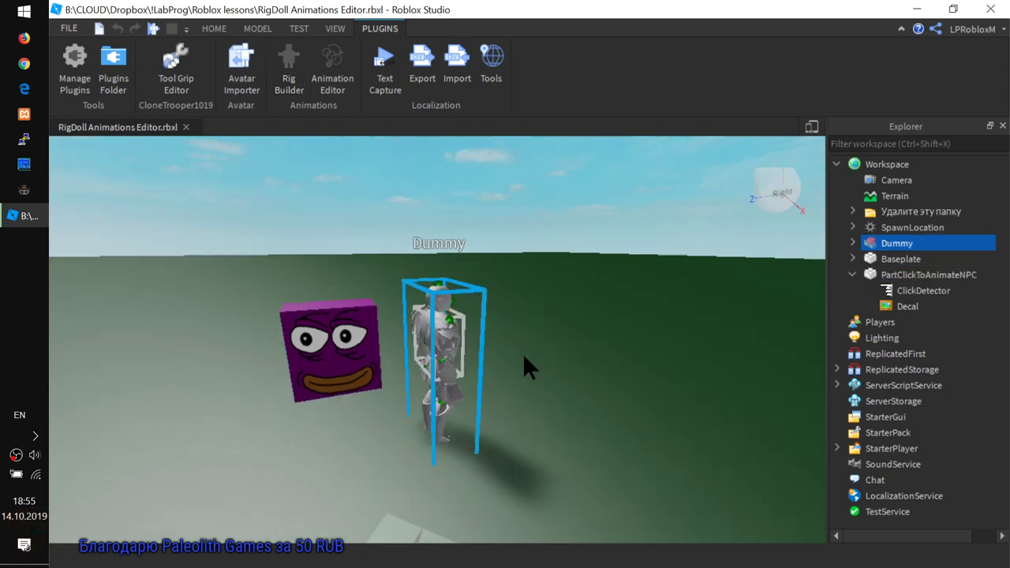
pyautogui.moveTo(439, 326); pyautogui.dragTo(527, 473)
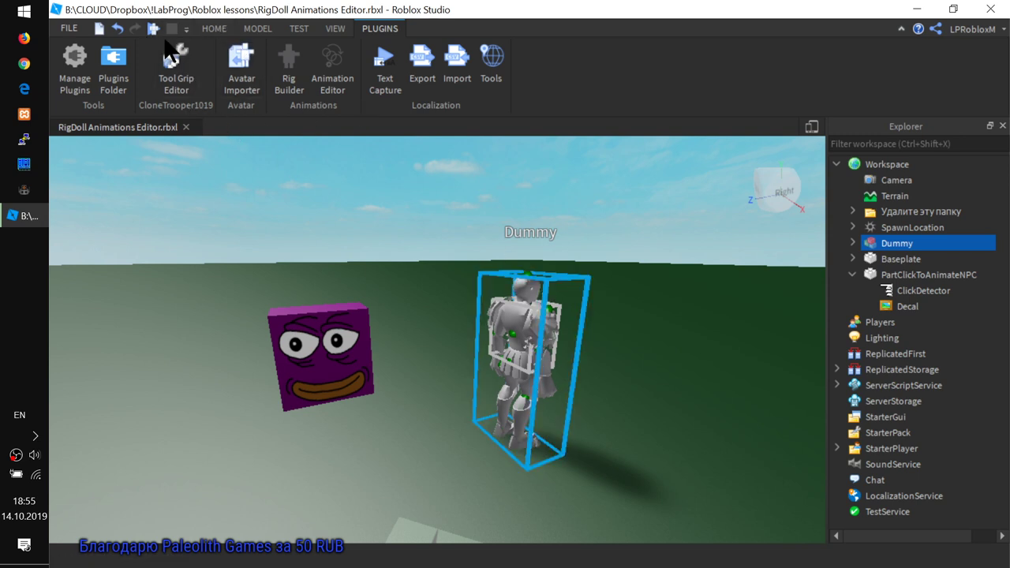
# Raise the Dummy slightly along its vertical axis with the Move tool.
pyautogui.click(206, 30)
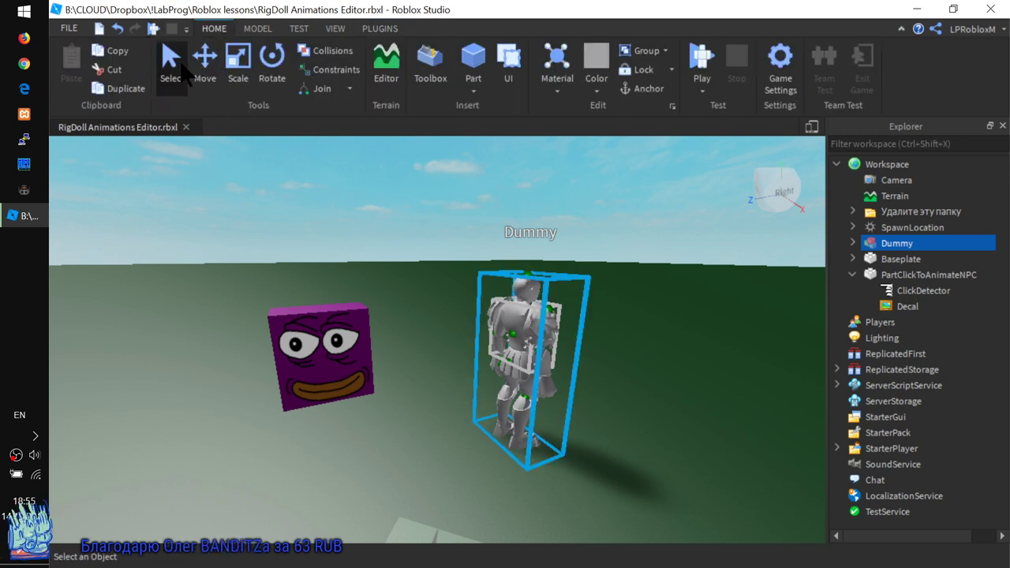
pyautogui.click(202, 66)
pyautogui.moveTo(537, 199); pyautogui.dragTo(539, 186)
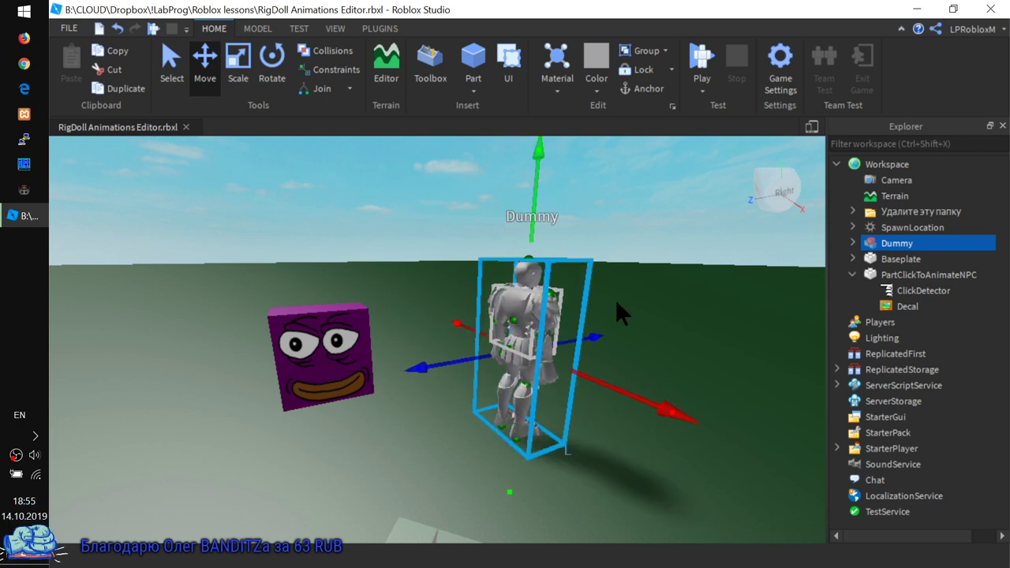
pyautogui.moveTo(690, 354); pyautogui.dragTo(702, 363, button='right')
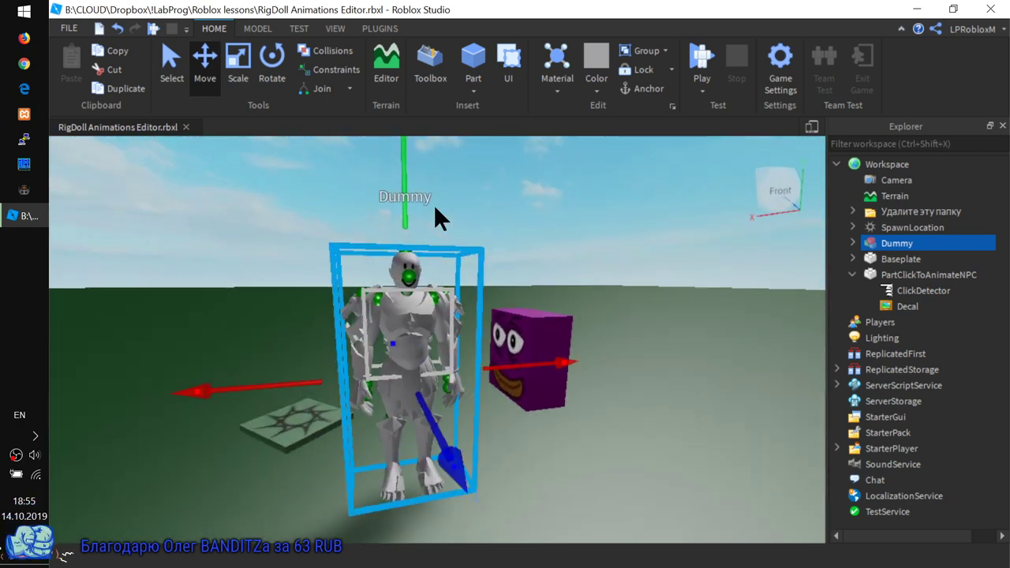
# Expand the Dummy model in the Explorer and review its body parts down to HumanoidRootPart.
pyautogui.click(380, 29)
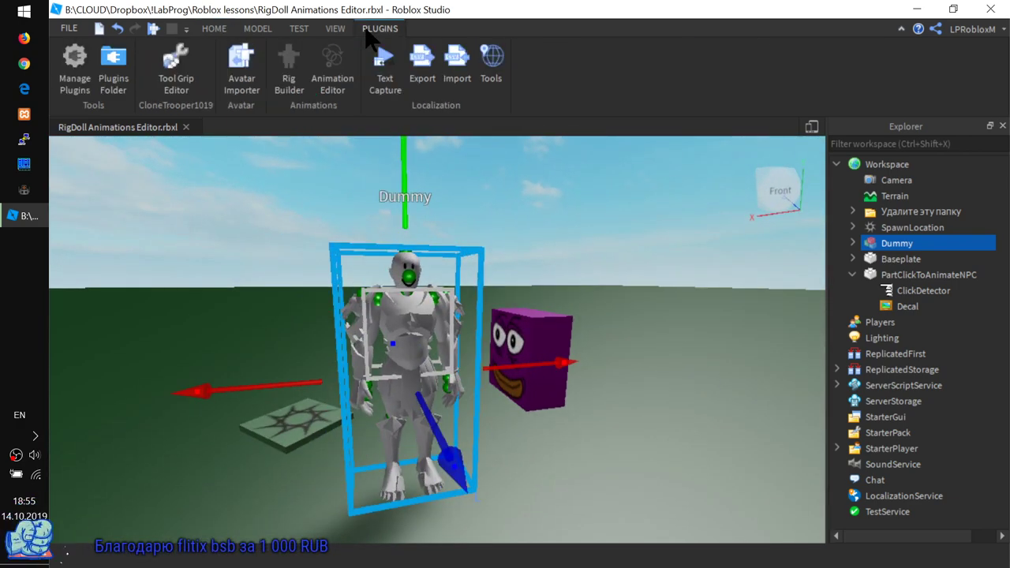
pyautogui.click(854, 243)
pyautogui.scroll(-1, 937, 477)
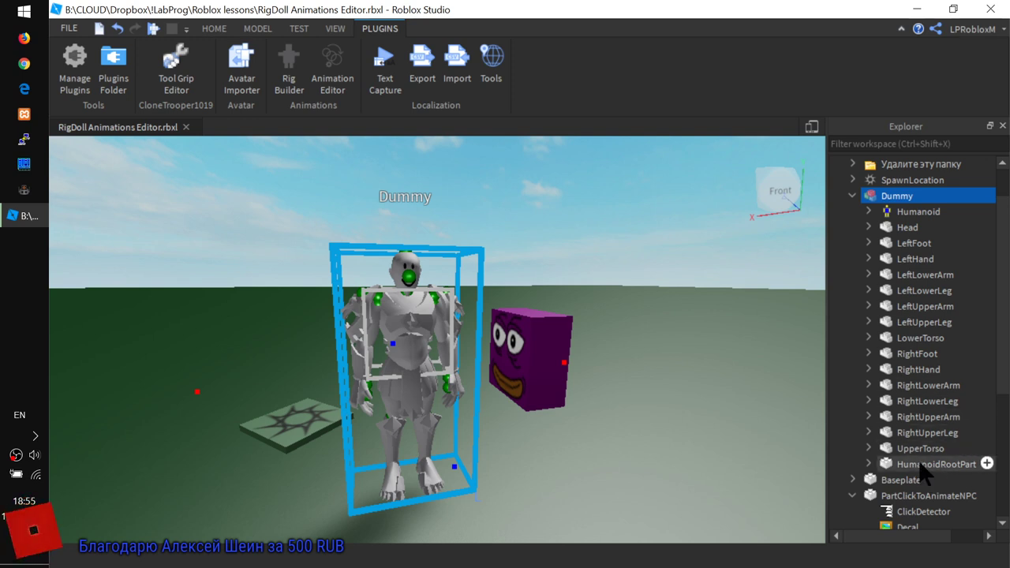
pyautogui.hotkey('ctrl', '2')
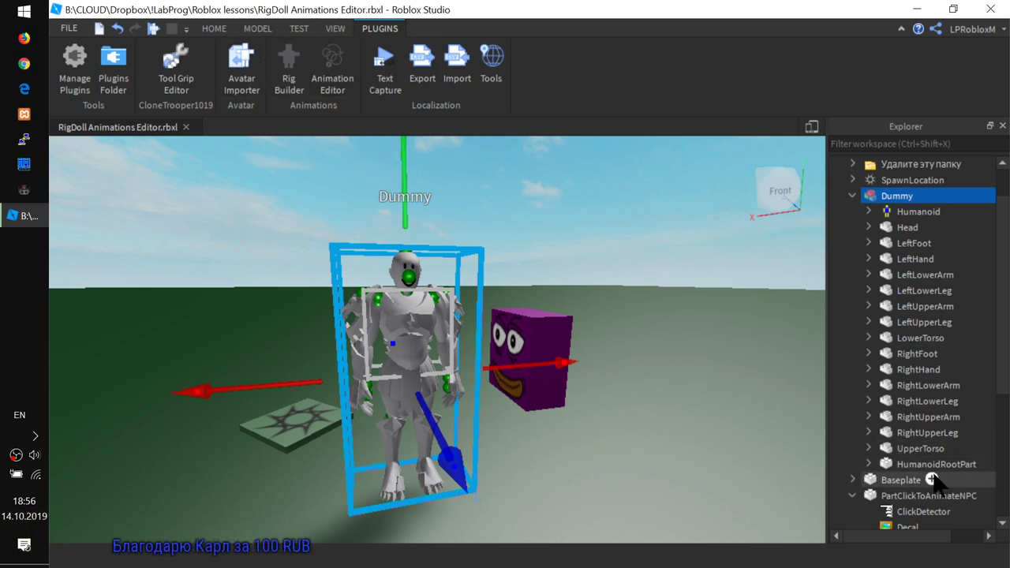
pyautogui.moveTo(914, 464)
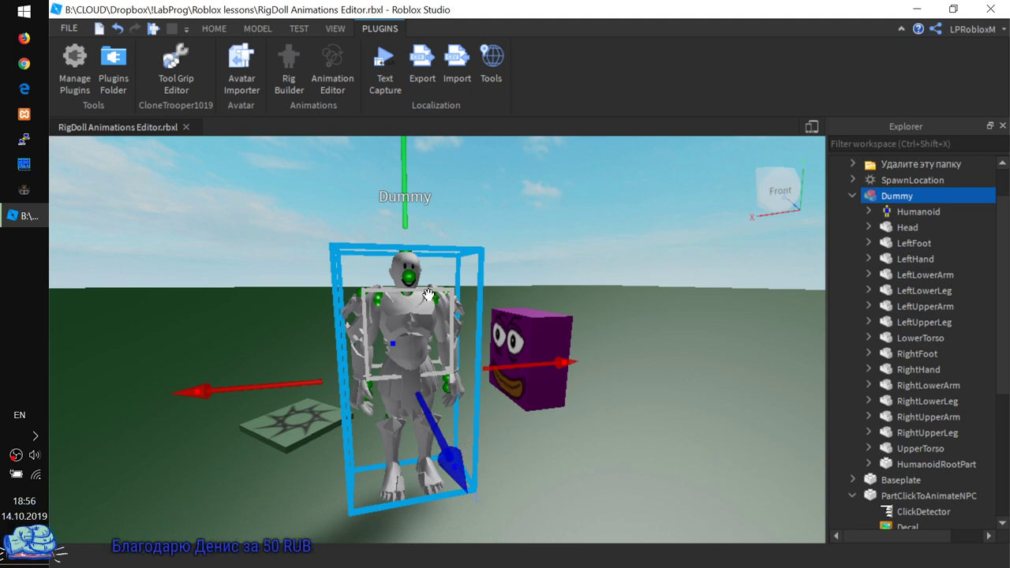
pyautogui.moveTo(427, 295); pyautogui.dragTo(598, 308, button='right')
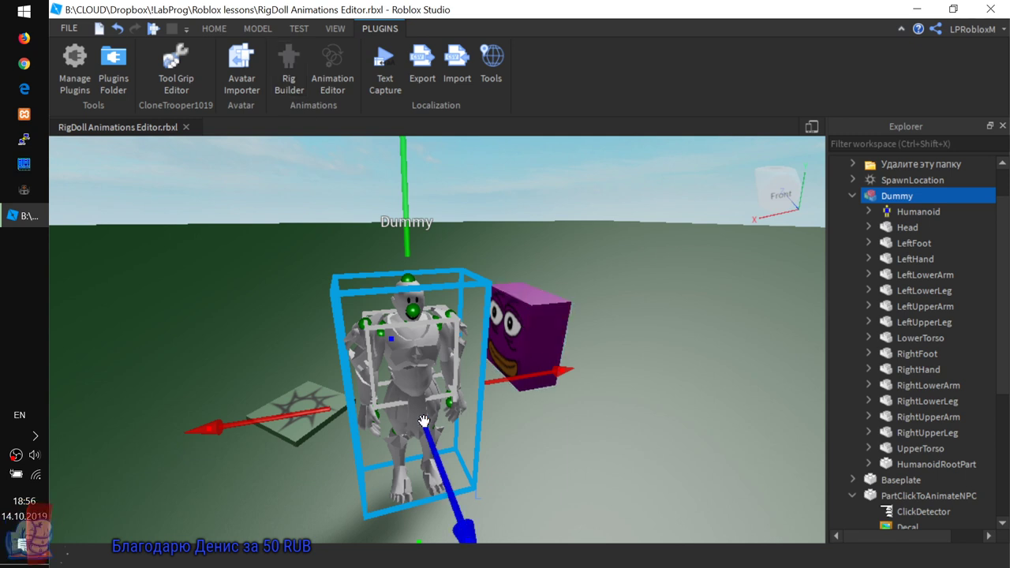
# Open the Dummy in the Animation Editor and create a new animation for it.
pyautogui.click(332, 67)
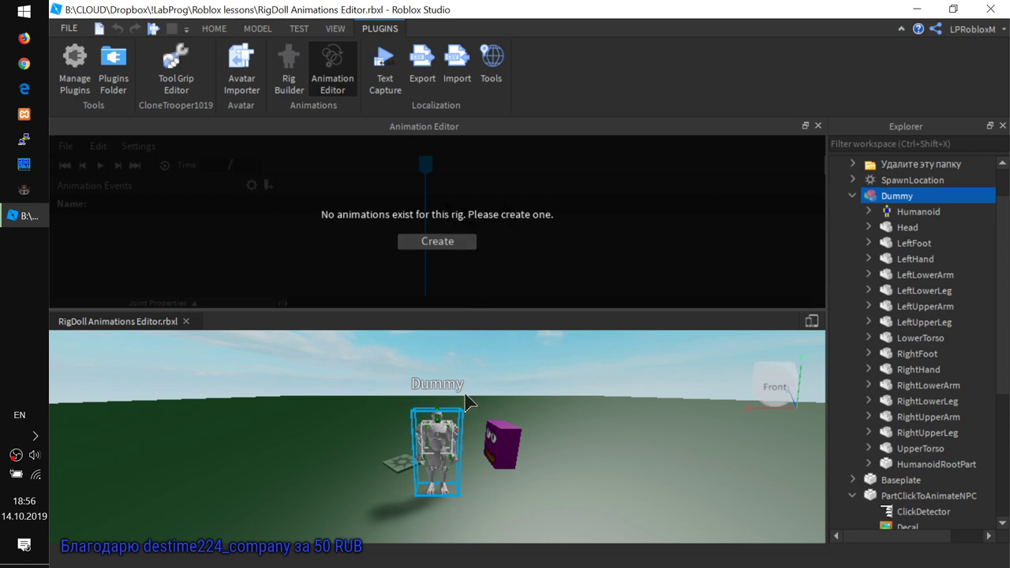
pyautogui.moveTo(466, 403); pyautogui.dragTo(467, 413, button='right')
pyautogui.moveTo(548, 440); pyautogui.dragTo(546, 435, button='right')
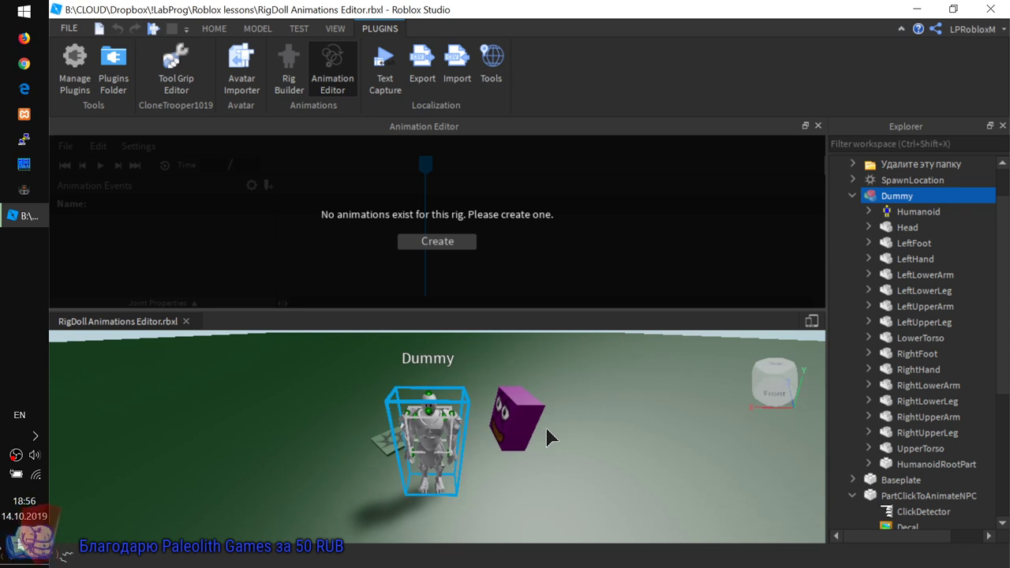
pyautogui.click(453, 243)
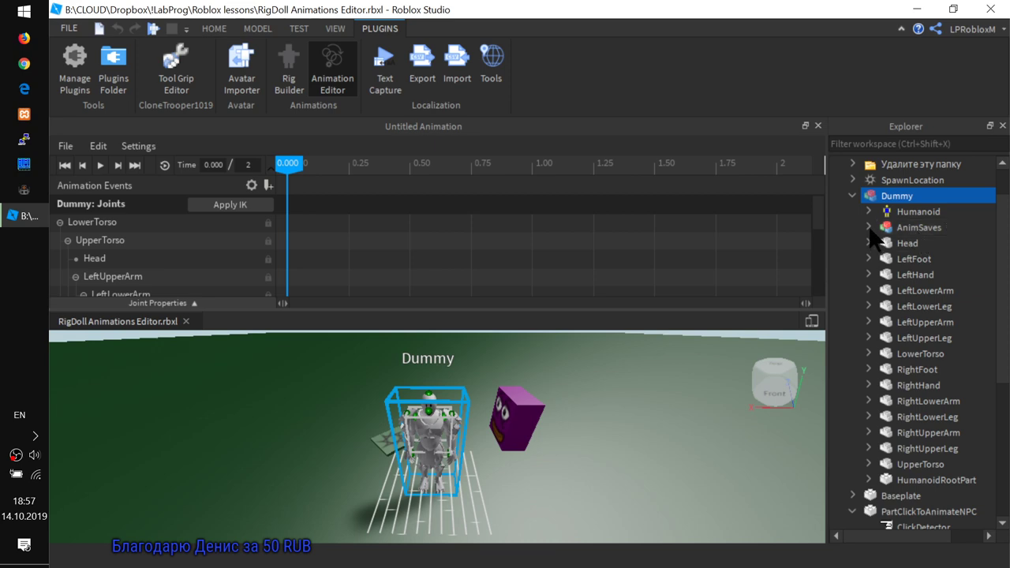
# Collapse the ribbon and enlarge the Animation Editor so more of the Dummy's joint tracks fit.
pyautogui.moveTo(451, 360); pyautogui.dragTo(427, 501, button='right')
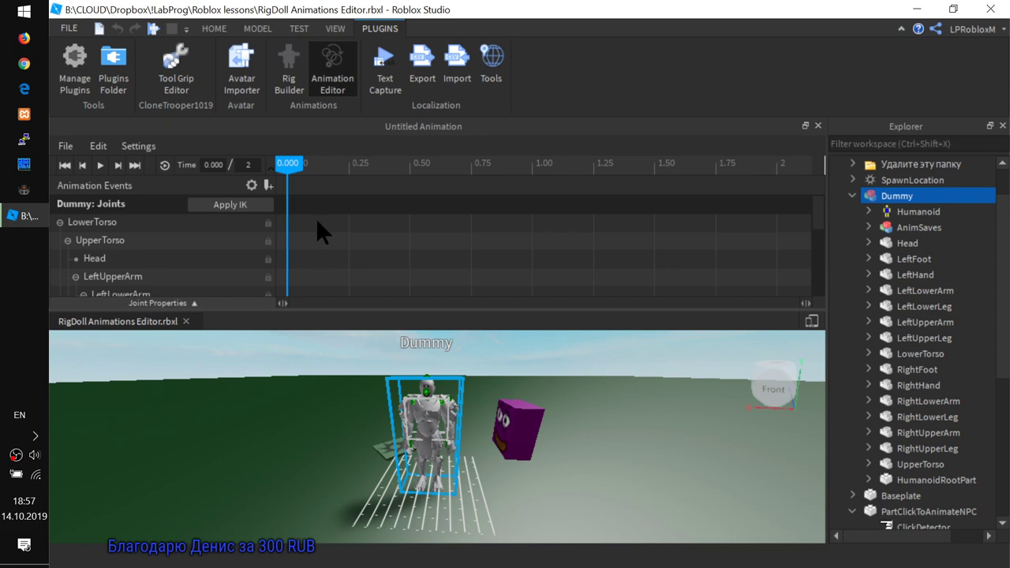
pyautogui.scroll(3, 462, 501)
pyautogui.scroll(-1, 449, 495)
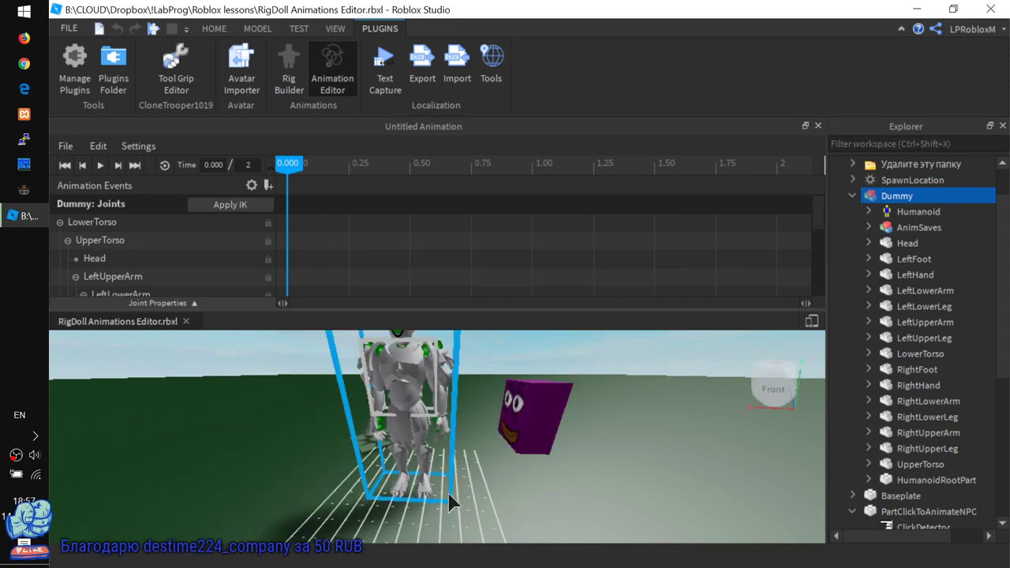
pyautogui.moveTo(449, 502); pyautogui.dragTo(449, 502, button='right')
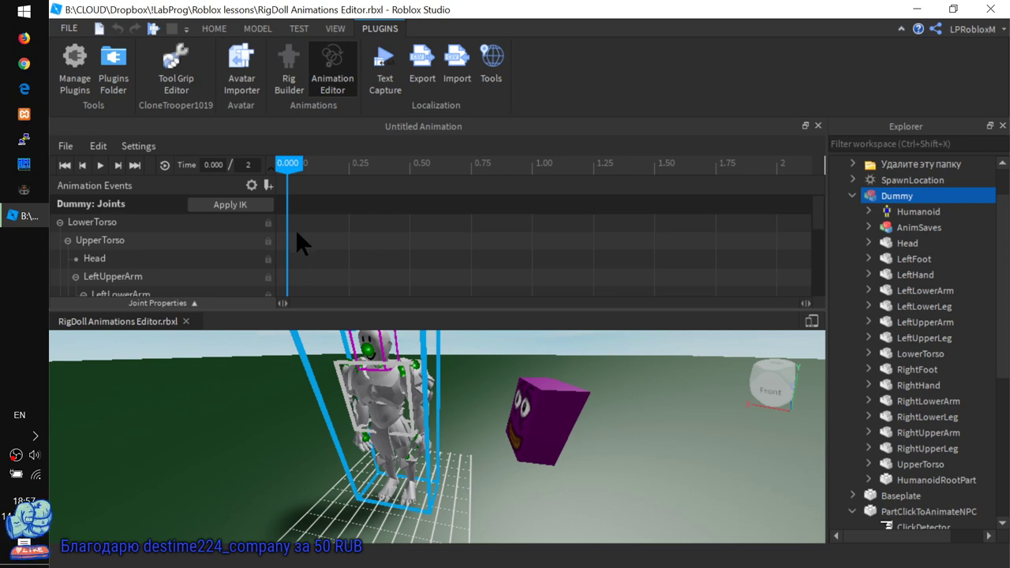
pyautogui.click(901, 29)
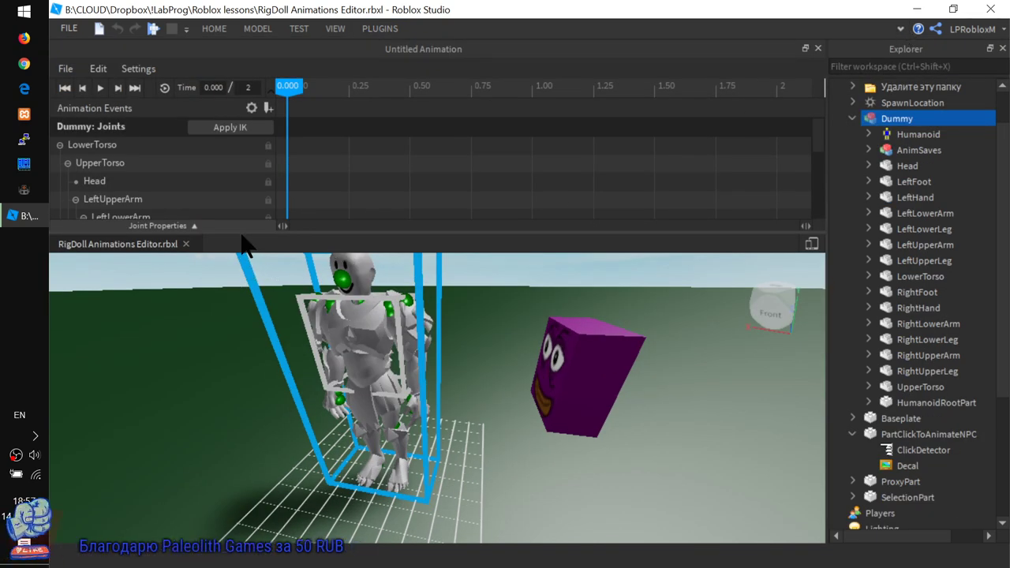
pyautogui.moveTo(241, 230); pyautogui.dragTo(228, 285)
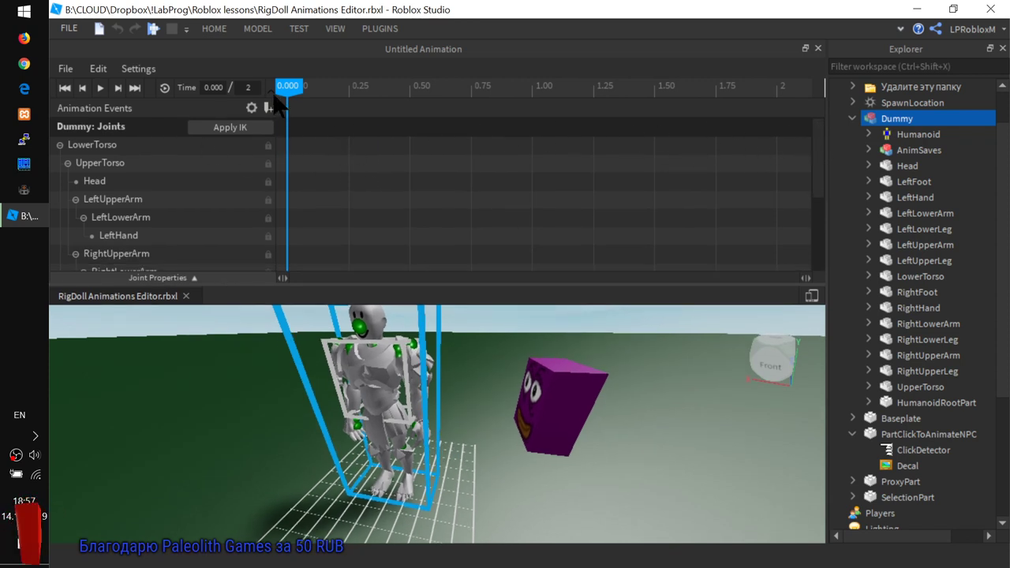
# Scrub the playhead back and forth along the animation timeline and return it to 0.000.
pyautogui.moveTo(291, 89); pyautogui.dragTo(338, 99)
pyautogui.moveTo(709, 96); pyautogui.dragTo(299, 93)
pyautogui.moveTo(366, 89); pyautogui.dragTo(269, 93)
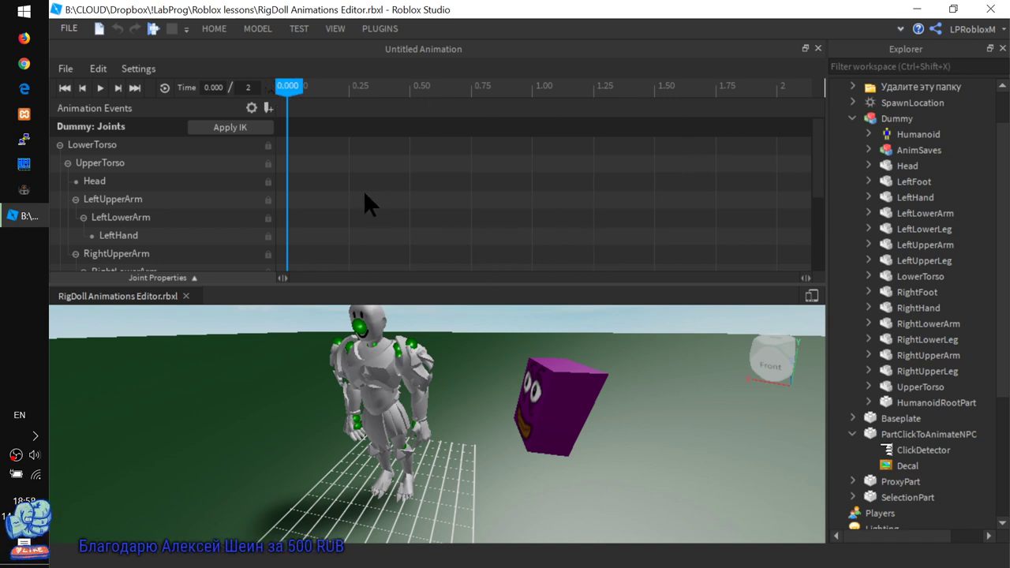
# Try an animation length of 1 second and set it back to 2 seconds.
pyautogui.click(250, 89)
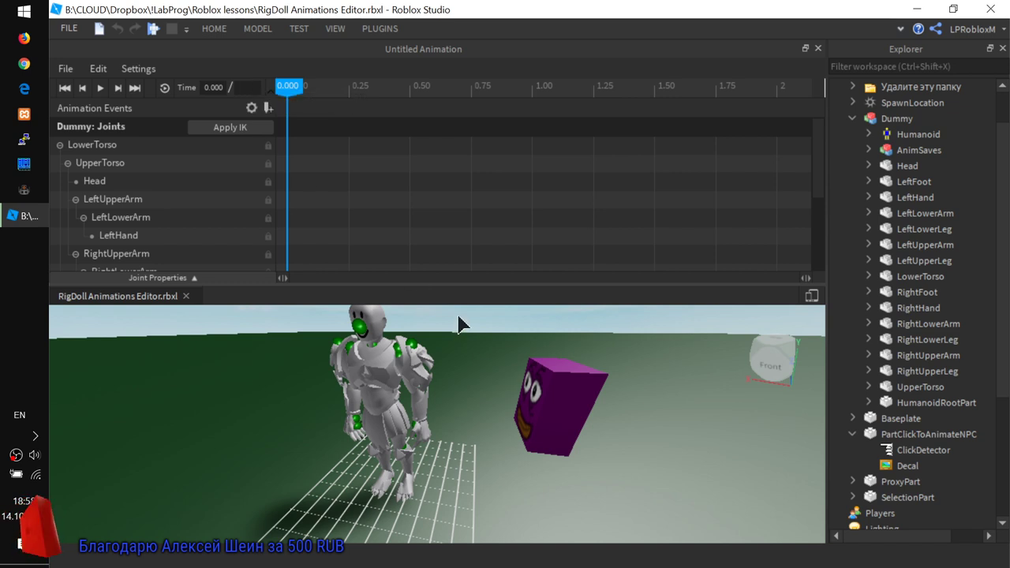
pyautogui.write('1')
pyautogui.press('Return')
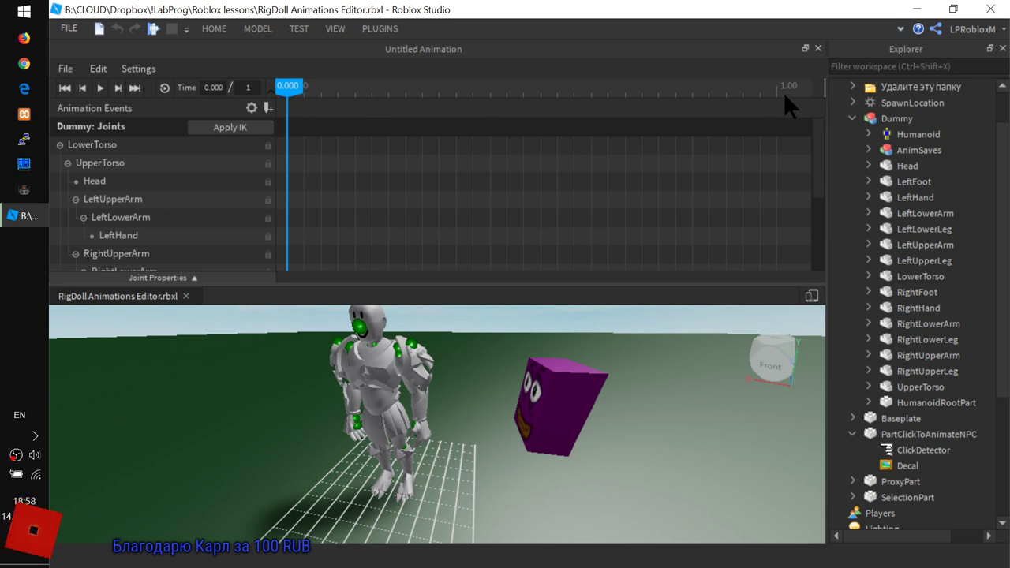
pyautogui.click(246, 87)
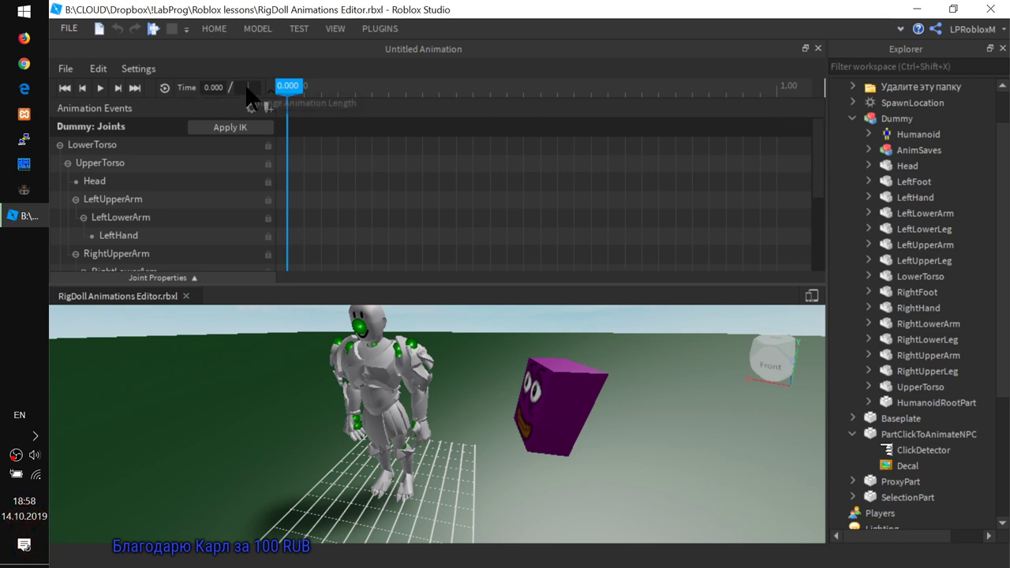
pyautogui.write('2')
pyautogui.press('Return')
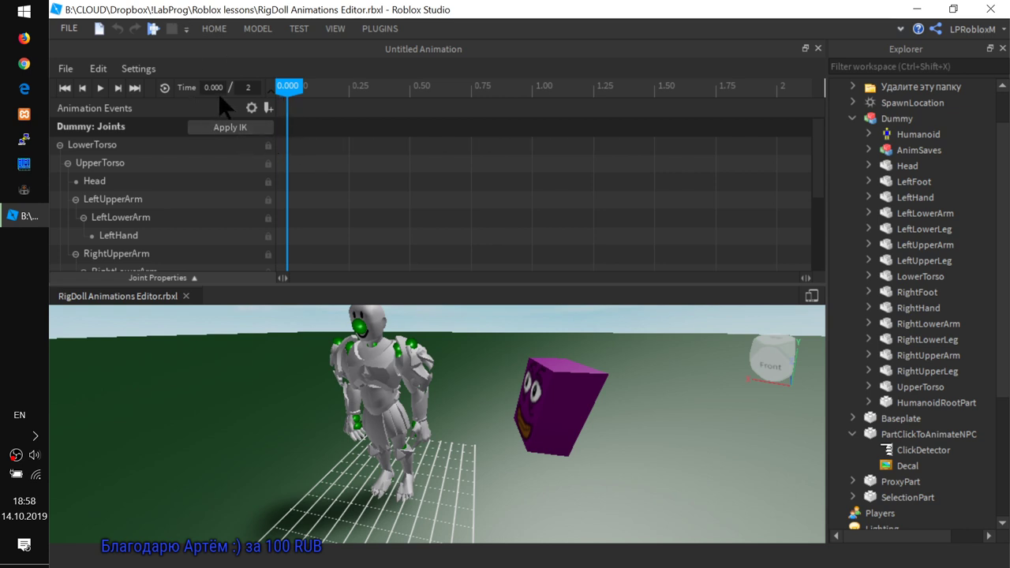
# Preview playback from 0.650 with looping switched off during the run, and return the playhead to 0.000.
pyautogui.moveTo(288, 87); pyautogui.dragTo(440, 90)
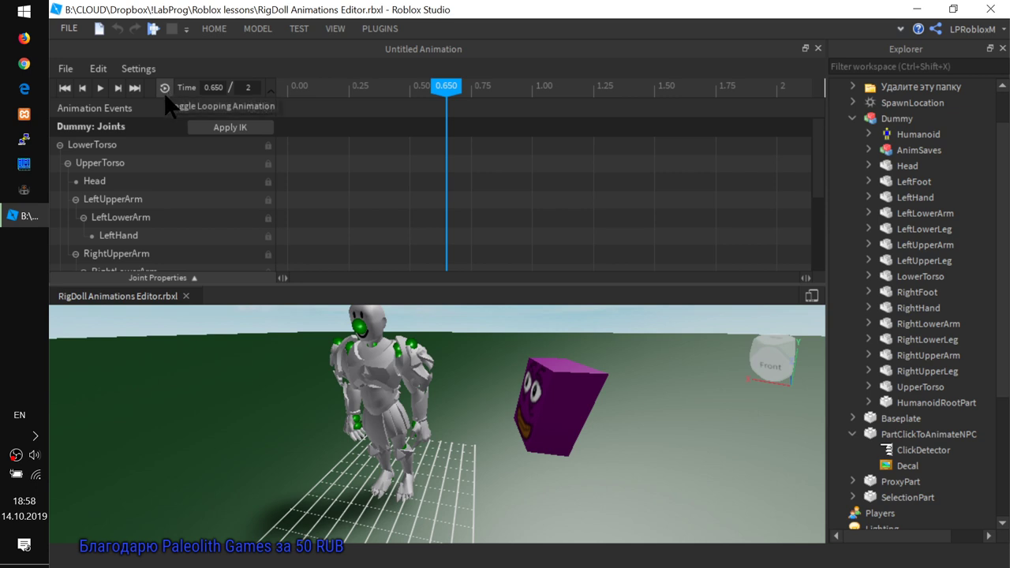
pyautogui.click(101, 89)
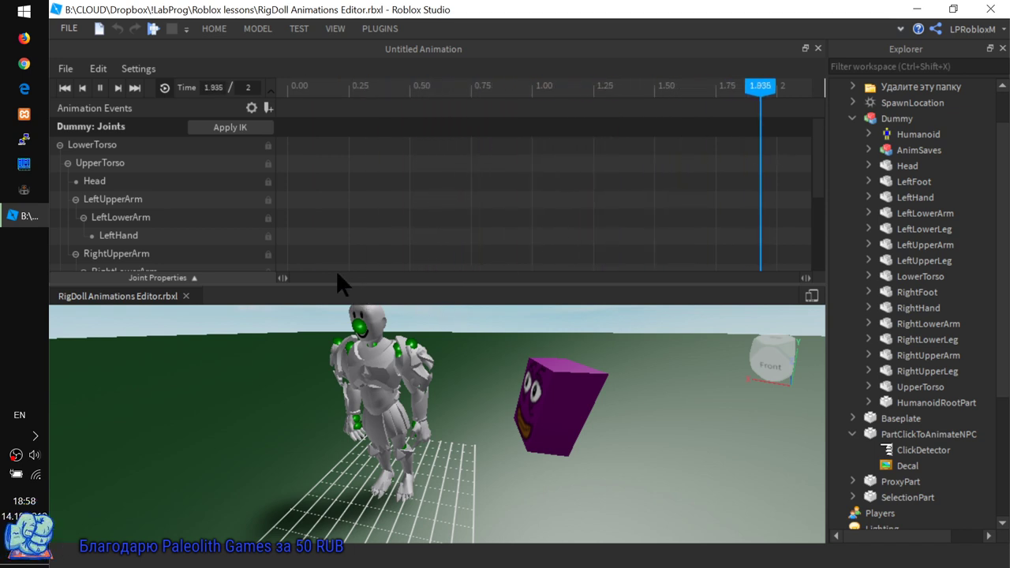
pyautogui.click(164, 87)
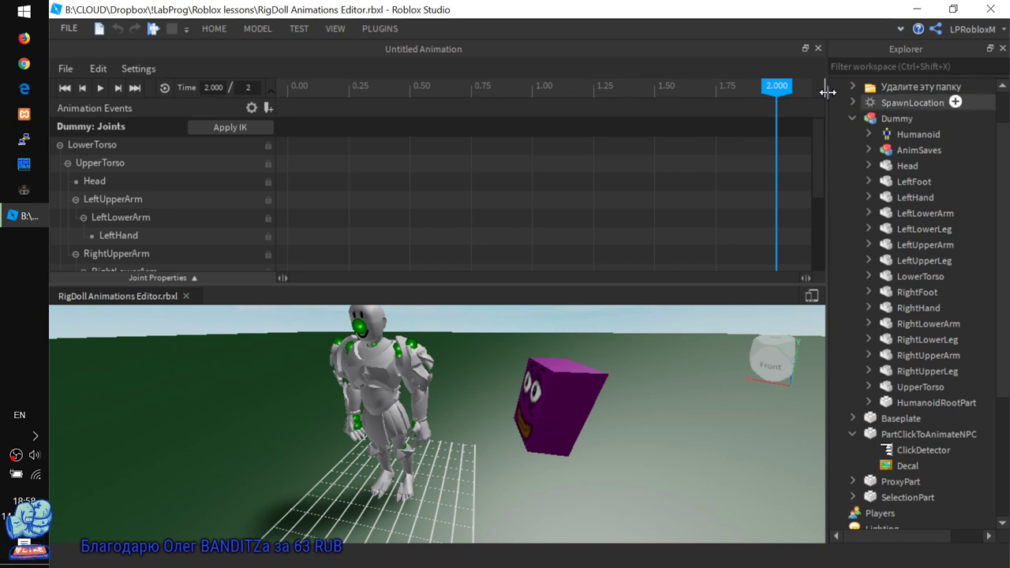
pyautogui.moveTo(777, 85); pyautogui.dragTo(252, 82)
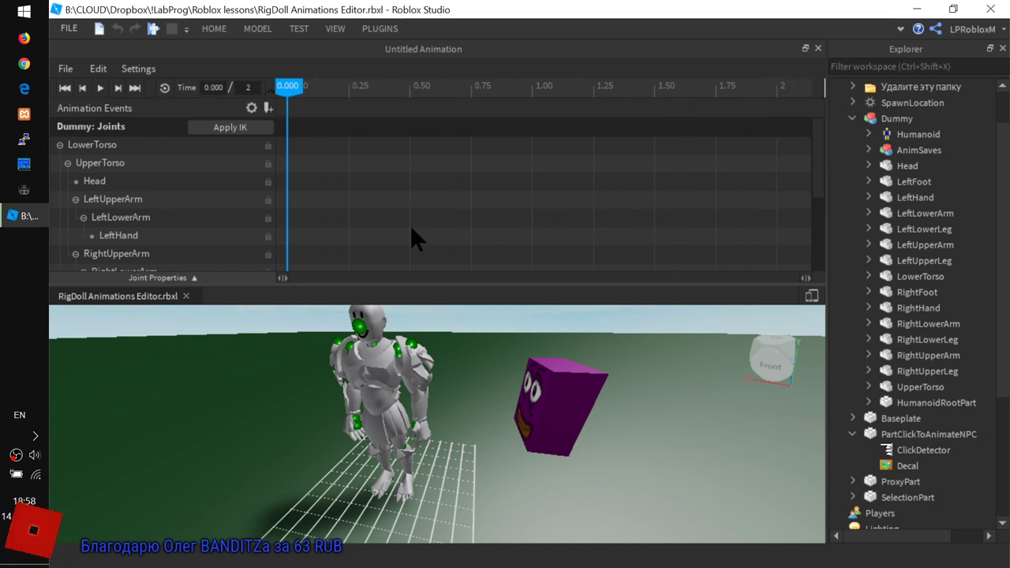
# Examine the list of the Dummy's joints in the Animation Editor.
pyautogui.scroll(-1, 180, 151)
pyautogui.scroll(-3, 180, 162)
pyautogui.scroll(5, 153, 210)
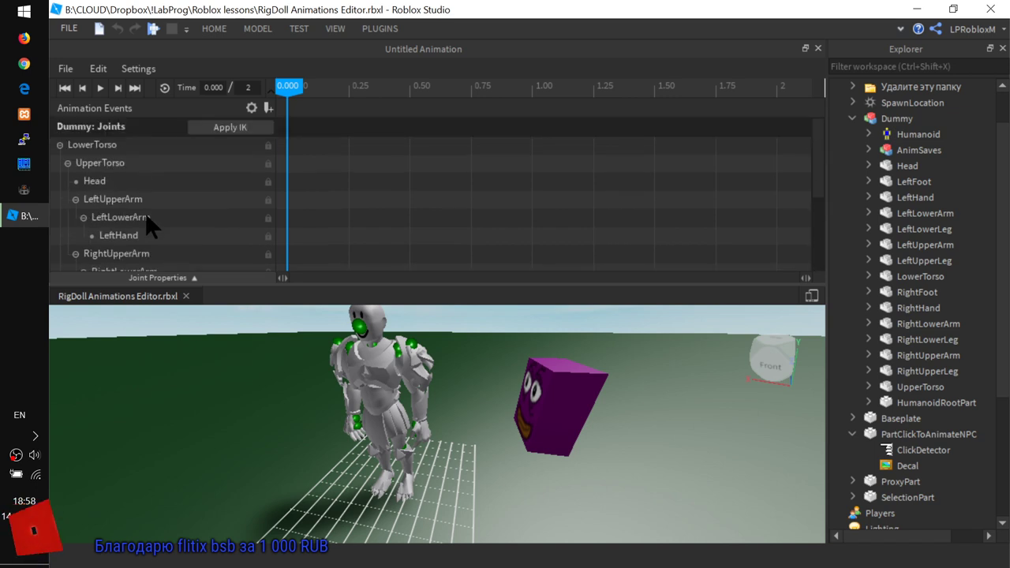
pyautogui.scroll(-3, 149, 201)
pyautogui.scroll(5, 154, 190)
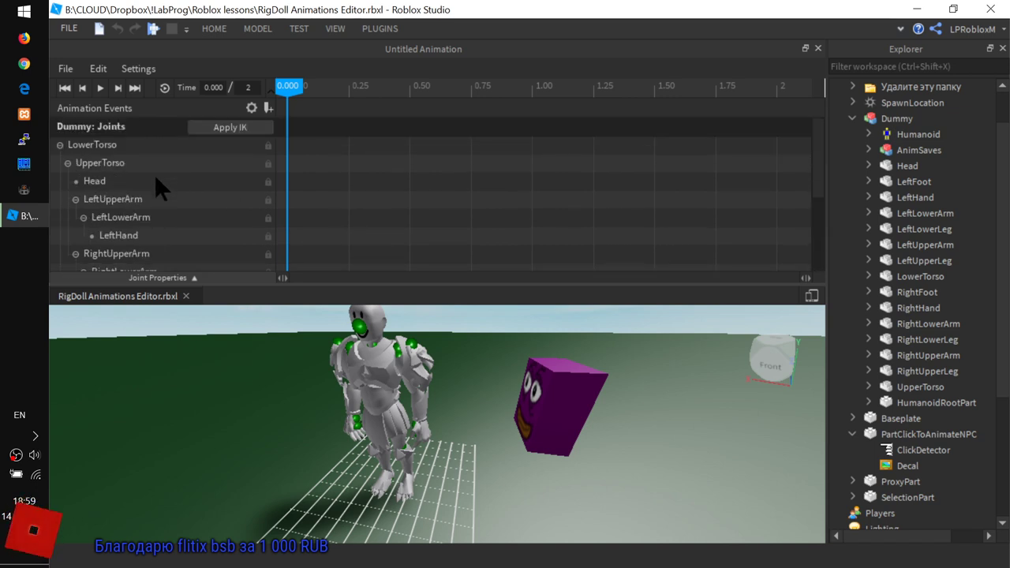
# Select the Dummy's right upper arm in the viewport and try its Move mode before returning to Rotate mode.
pyautogui.scroll(-3, 154, 174)
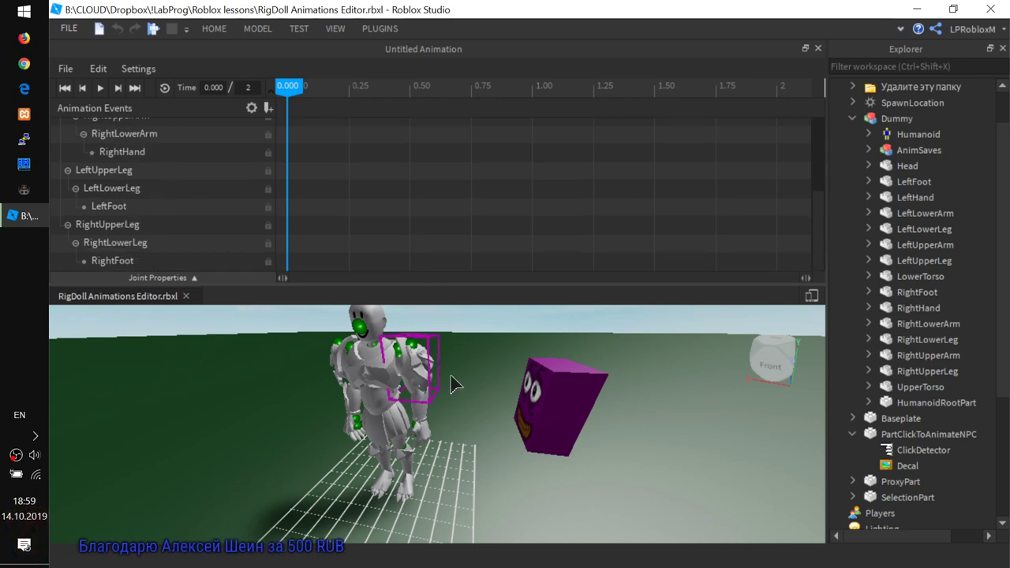
pyautogui.moveTo(451, 384); pyautogui.dragTo(351, 400, button='right')
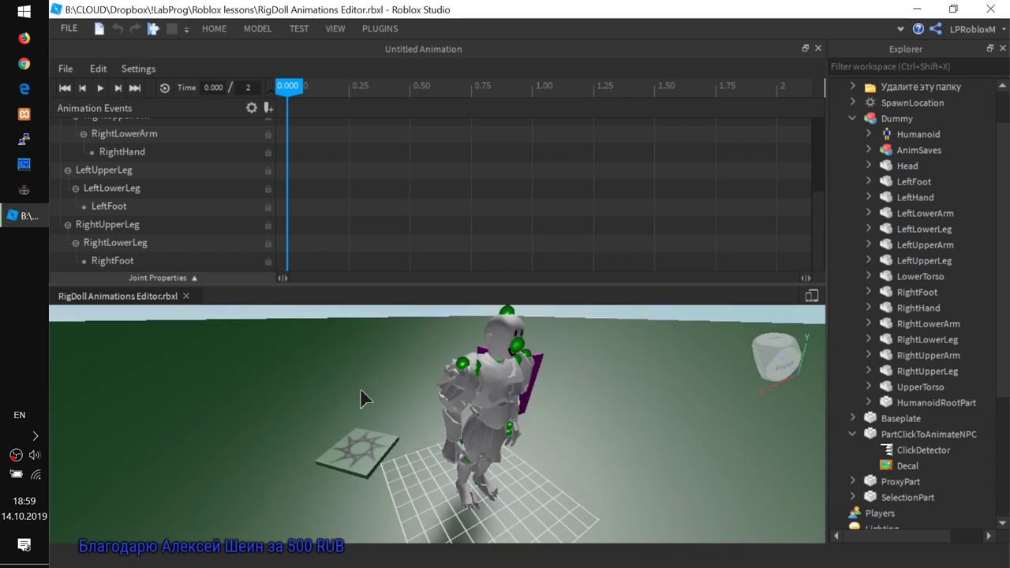
pyautogui.click(454, 400)
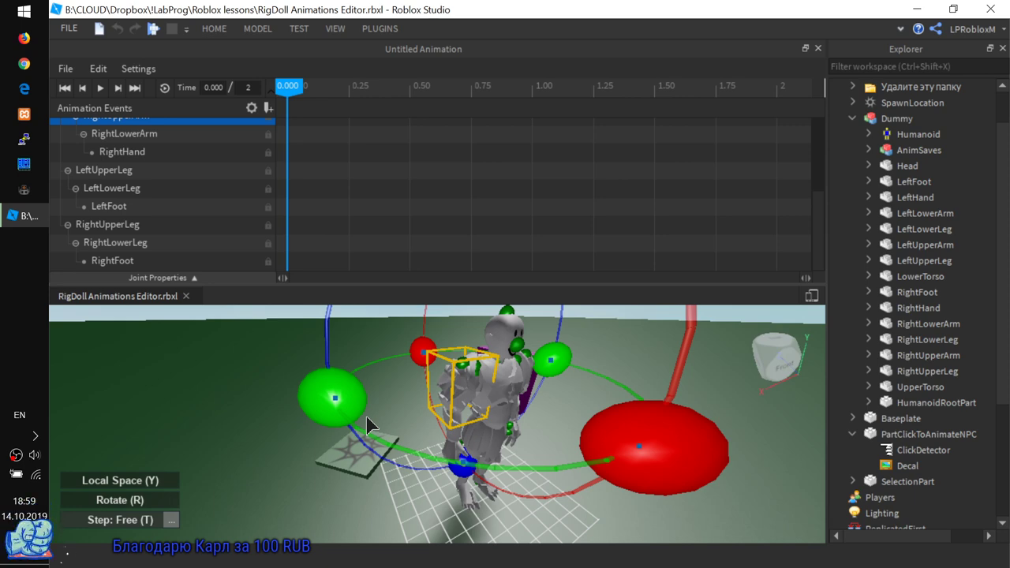
pyautogui.moveTo(428, 405); pyautogui.dragTo(426, 402, button='right')
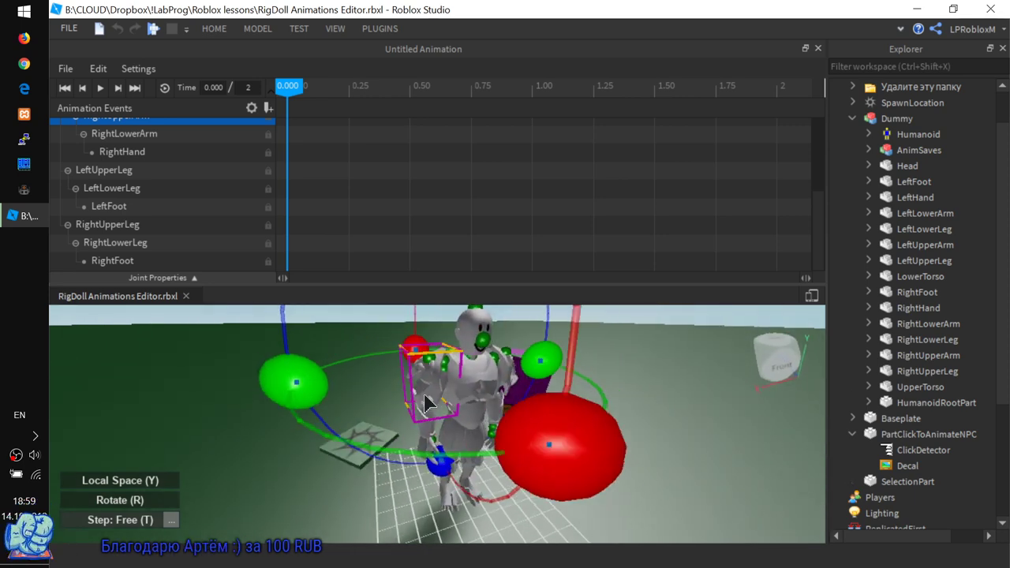
pyautogui.scroll(-3, 426, 402)
pyautogui.scroll(-3, 426, 402)
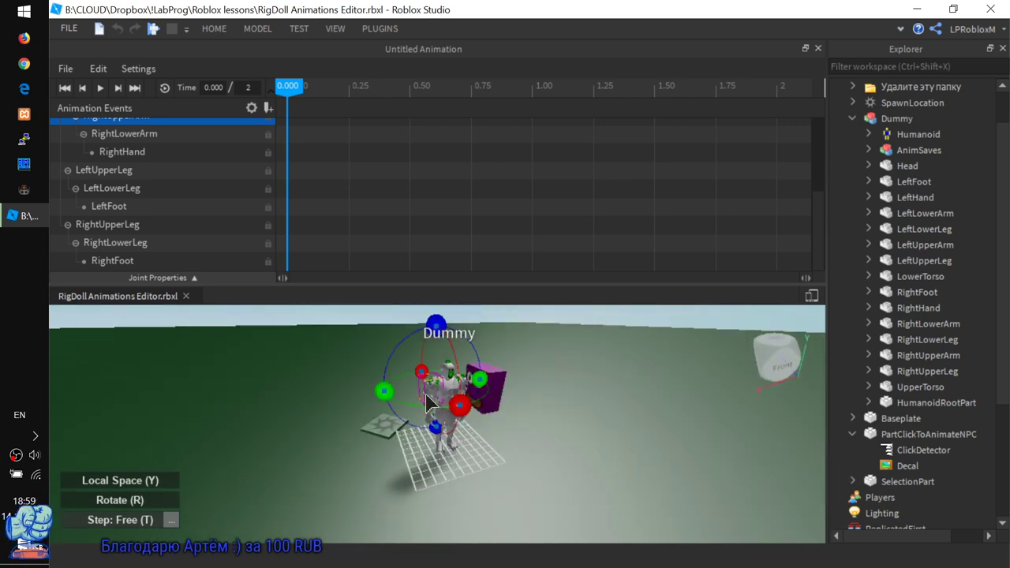
pyautogui.scroll(3, 426, 402)
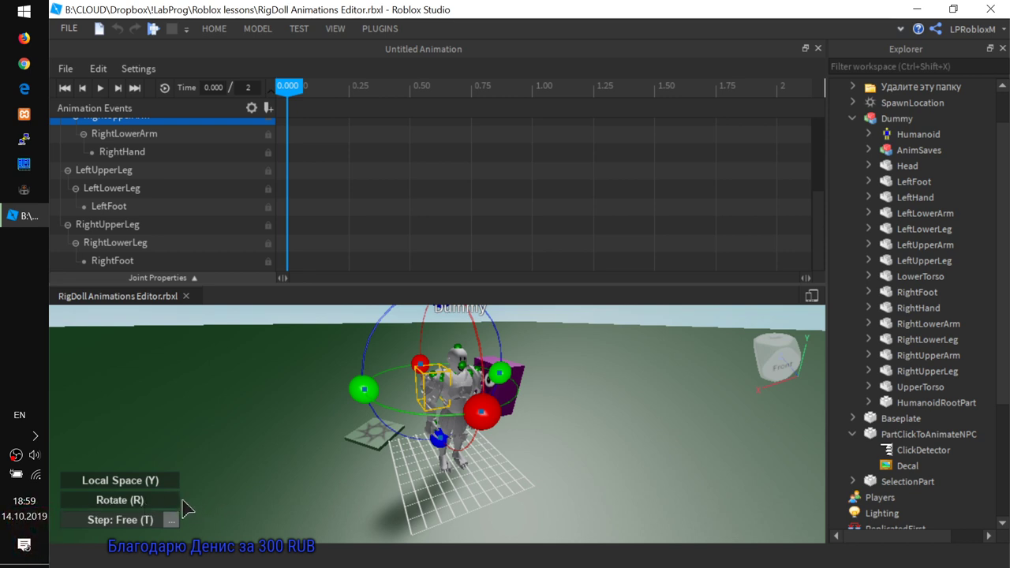
pyautogui.press('r')
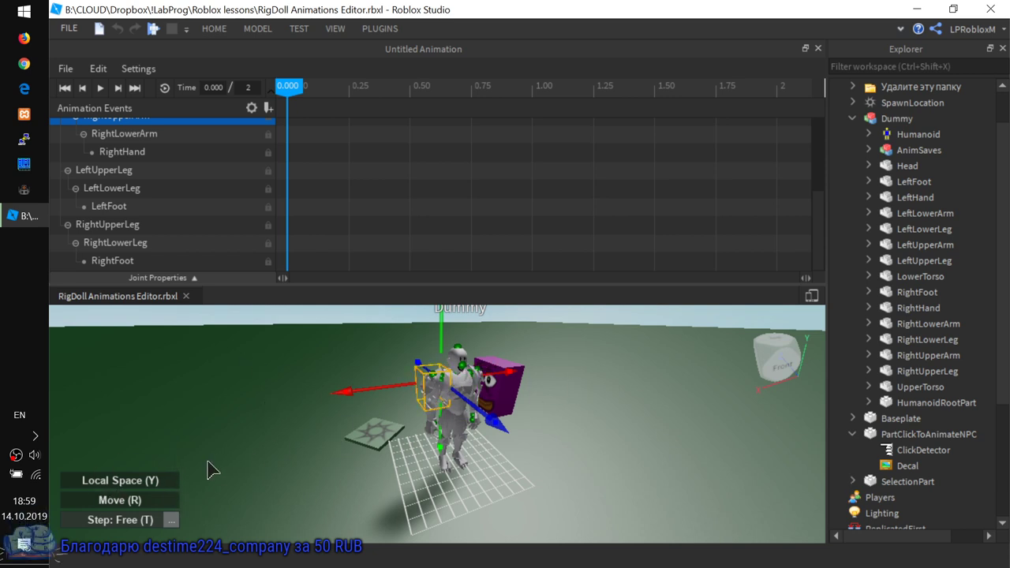
pyautogui.press('r')
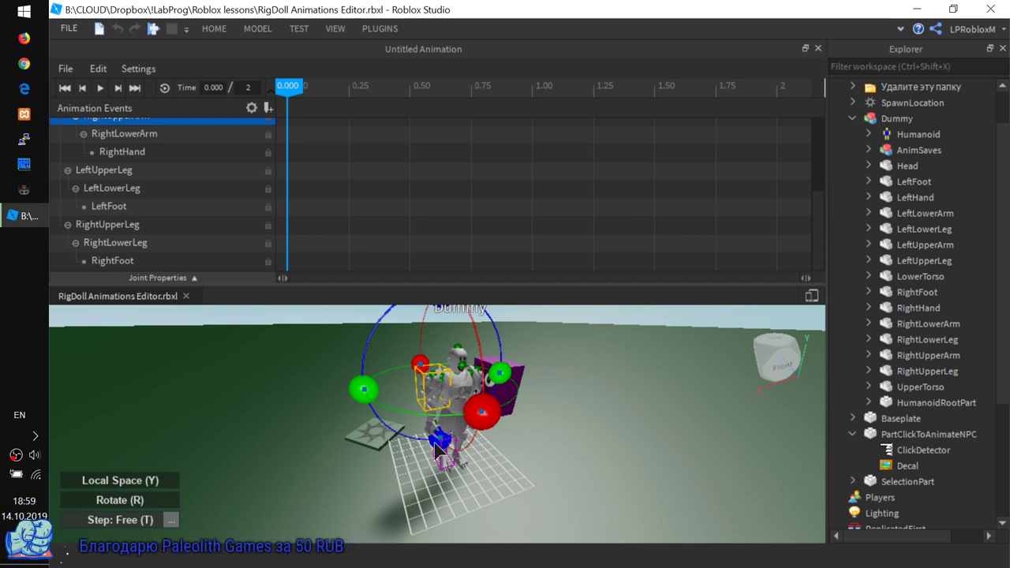
# Try raising the right upper arm sideways at 0.000 and copying its keyframe, and remove that keyframe.
pyautogui.moveTo(439, 444); pyautogui.dragTo(232, 408)
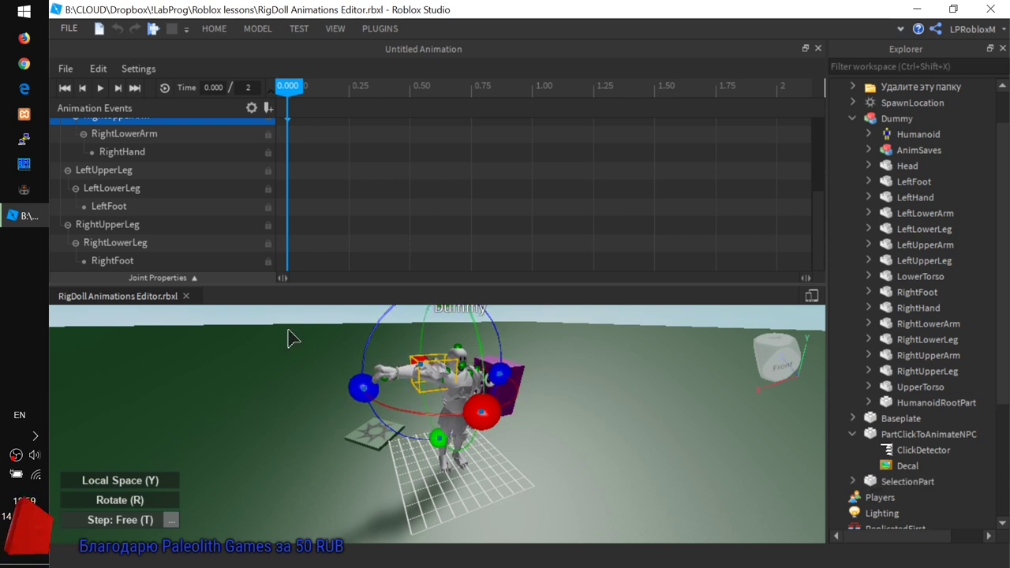
pyautogui.scroll(3, 311, 181)
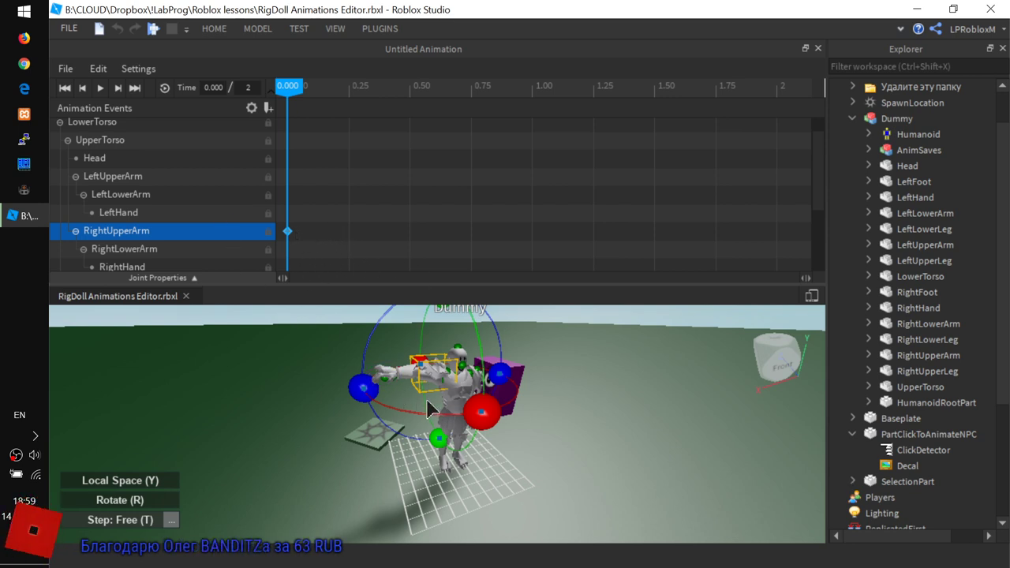
pyautogui.rightClick(288, 228)
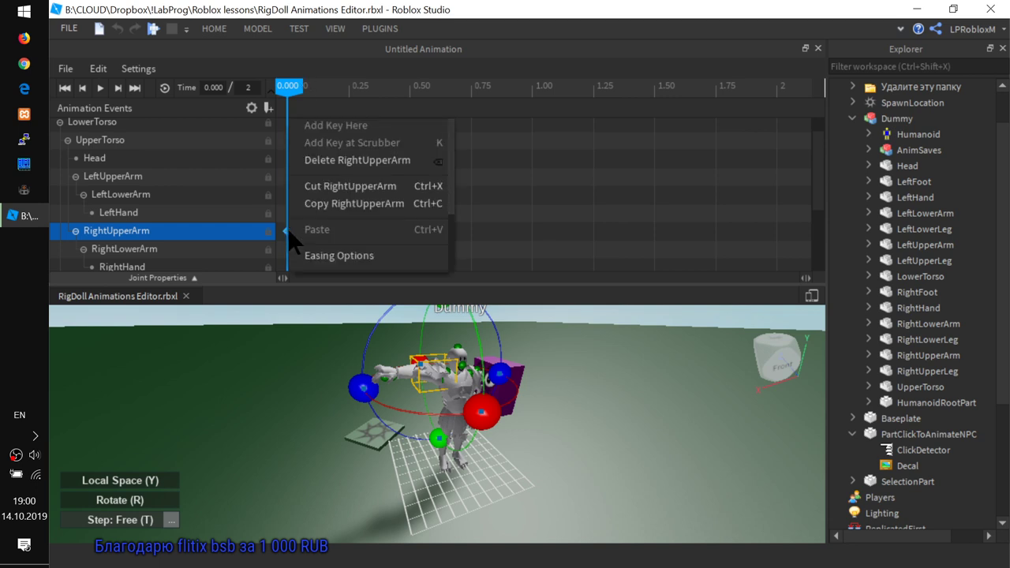
pyautogui.click(343, 207)
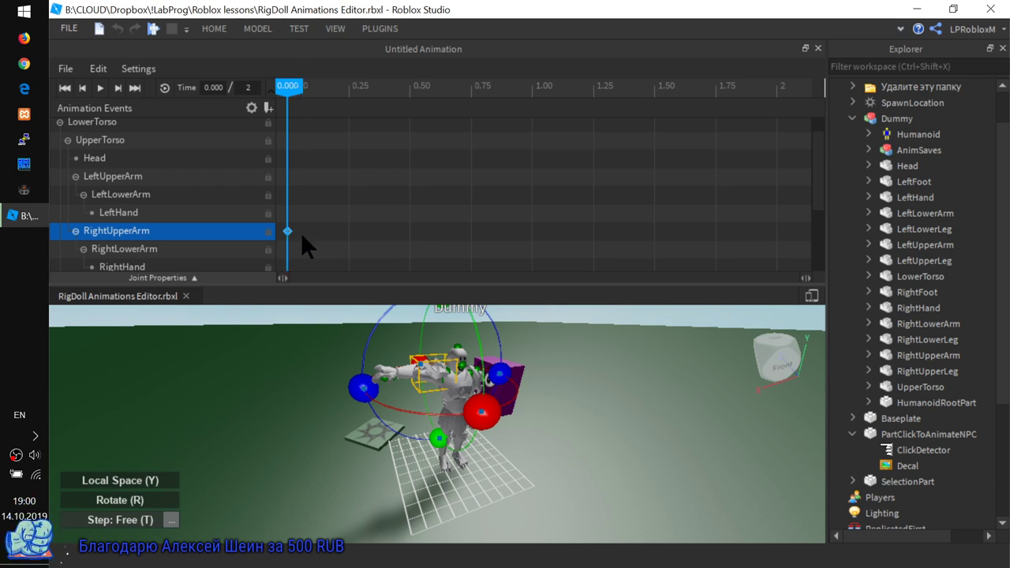
pyautogui.hotkey('ctrl', 'z')
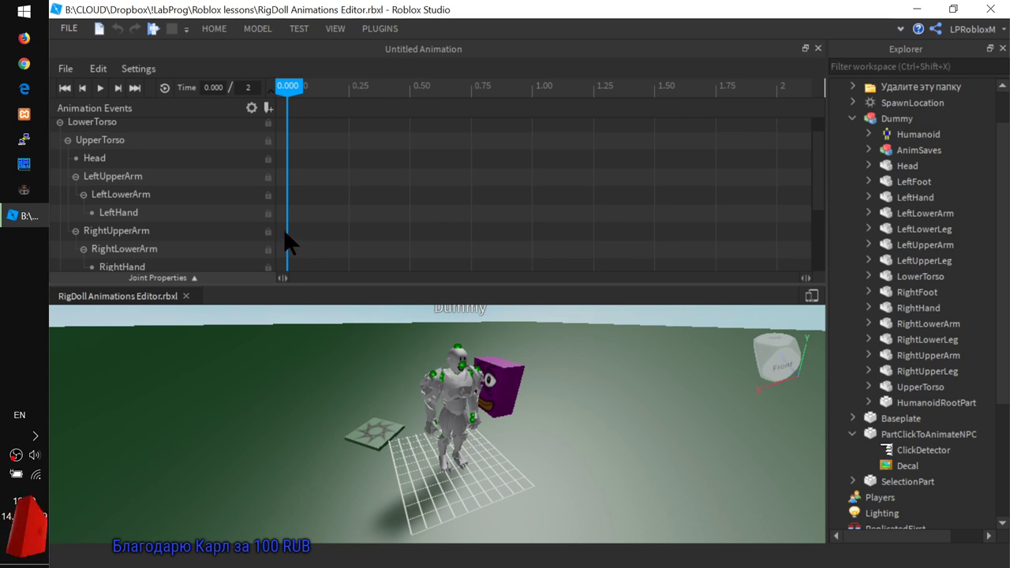
# Add a RightUpperArm keyframe at 0.000 with the arm in its resting pose.
pyautogui.rightClick(287, 233)
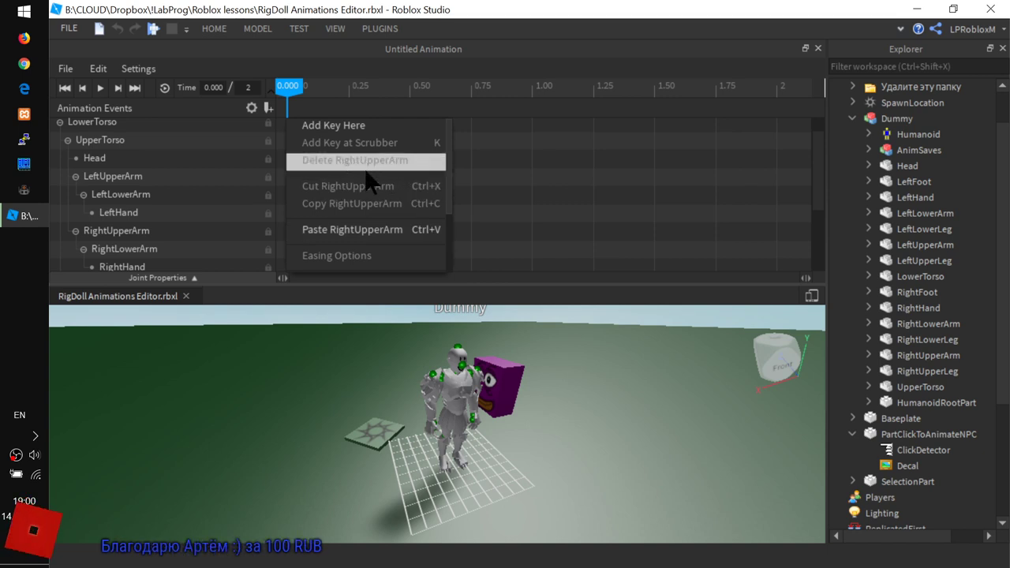
pyautogui.click(493, 215)
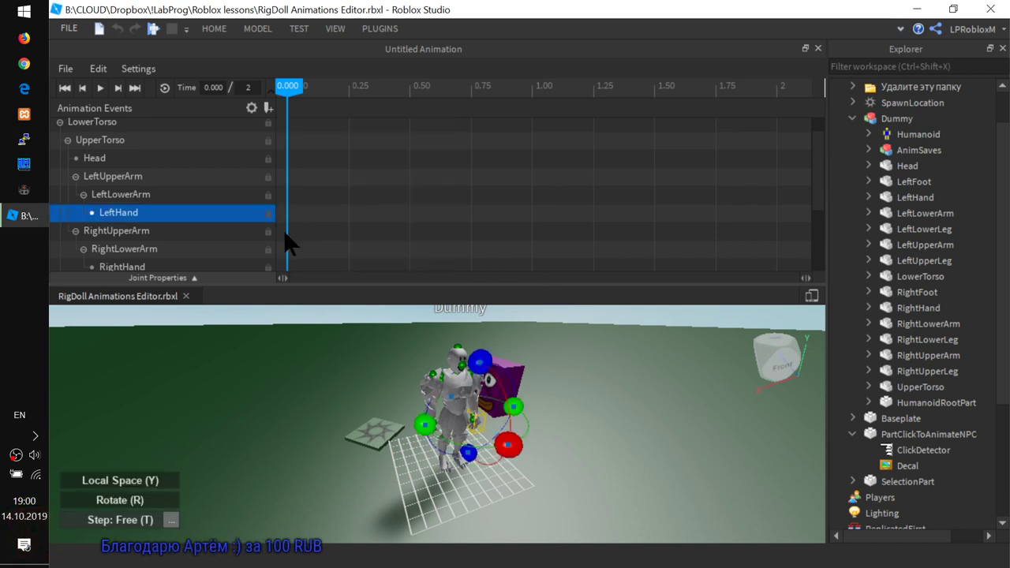
pyautogui.scroll(-2, 283, 230)
pyautogui.click(294, 191)
pyautogui.click(285, 187)
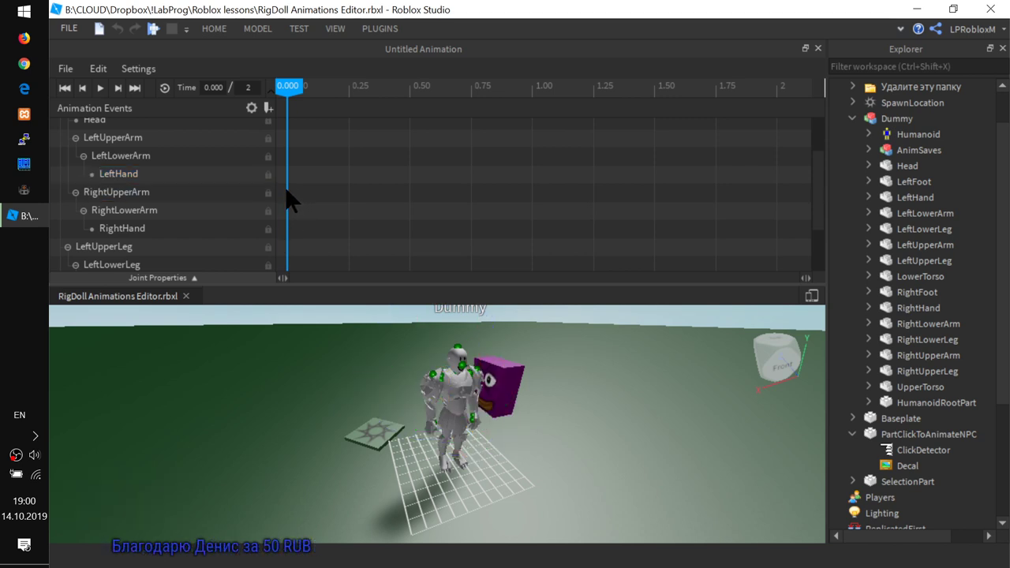
pyautogui.click(288, 192)
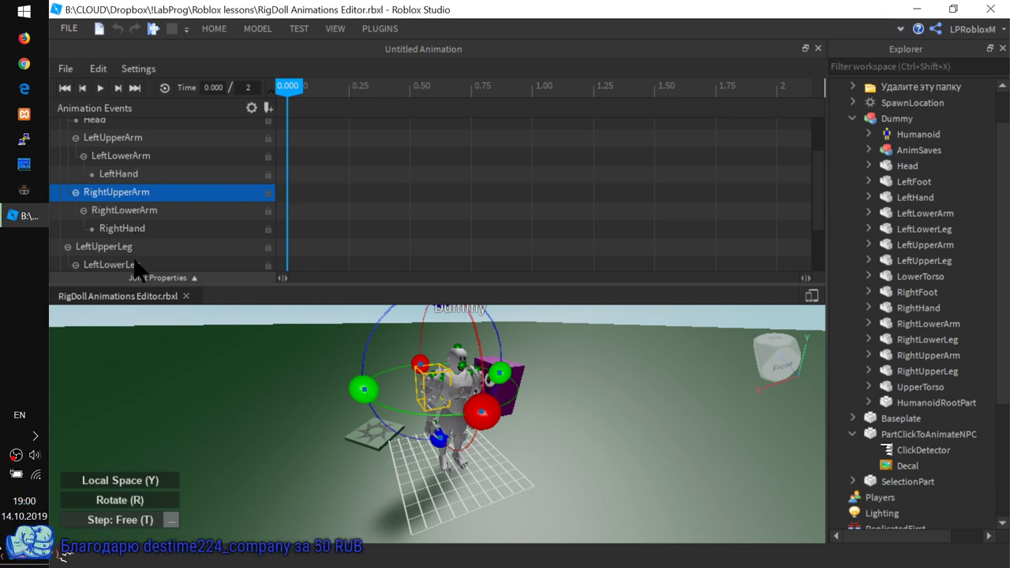
pyautogui.click(286, 193)
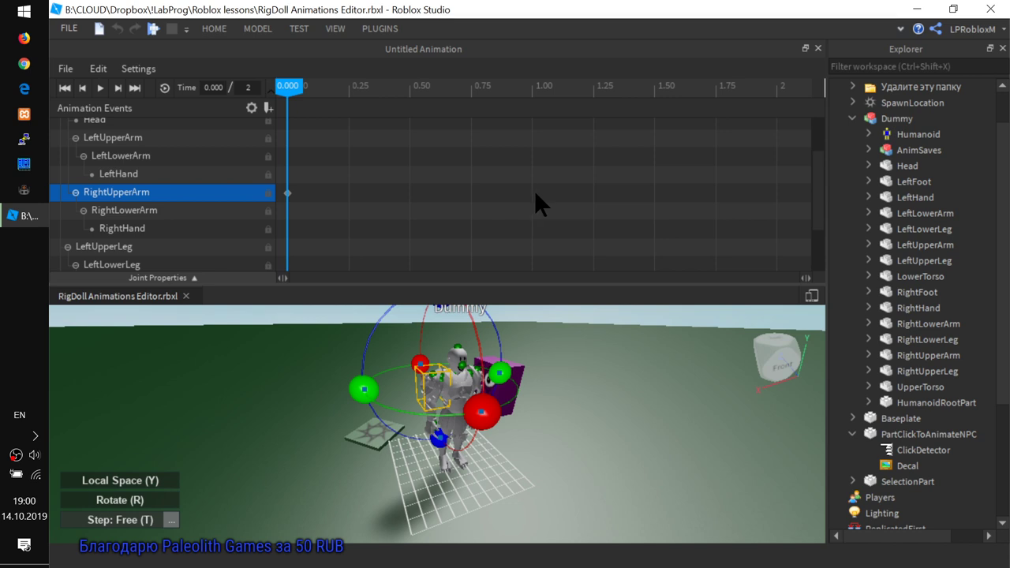
# Add a second RightUpperArm keyframe at 1.500 and bring the playhead to that time.
pyautogui.click(658, 186)
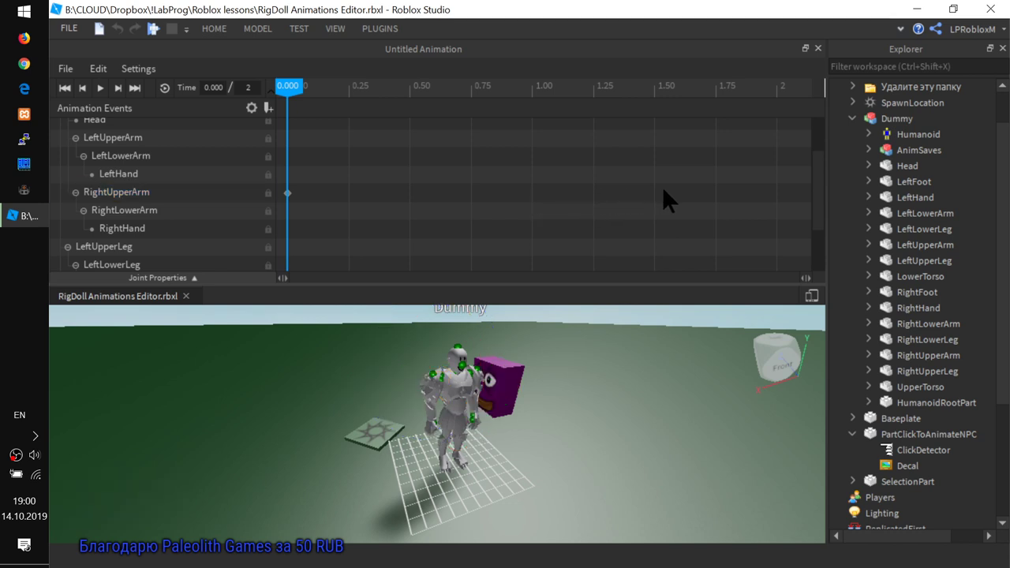
pyautogui.click(664, 186)
pyautogui.click(667, 87)
pyautogui.moveTo(674, 97); pyautogui.dragTo(654, 99)
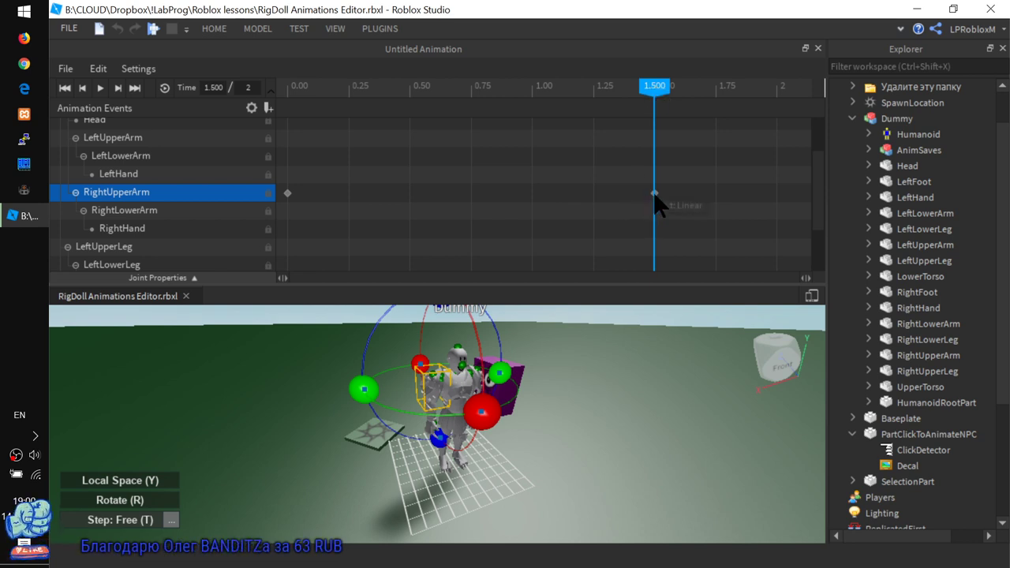
# Set the playhead to 0.750 and add a RightUpperArm keyframe there, between the two existing ones.
pyautogui.moveTo(638, 89); pyautogui.dragTo(471, 106)
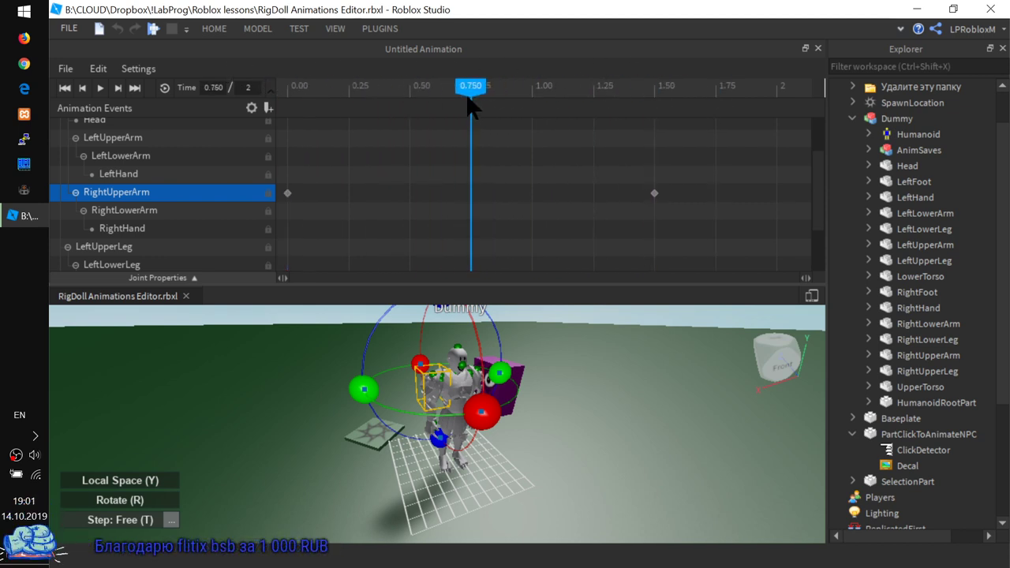
pyautogui.click(474, 189)
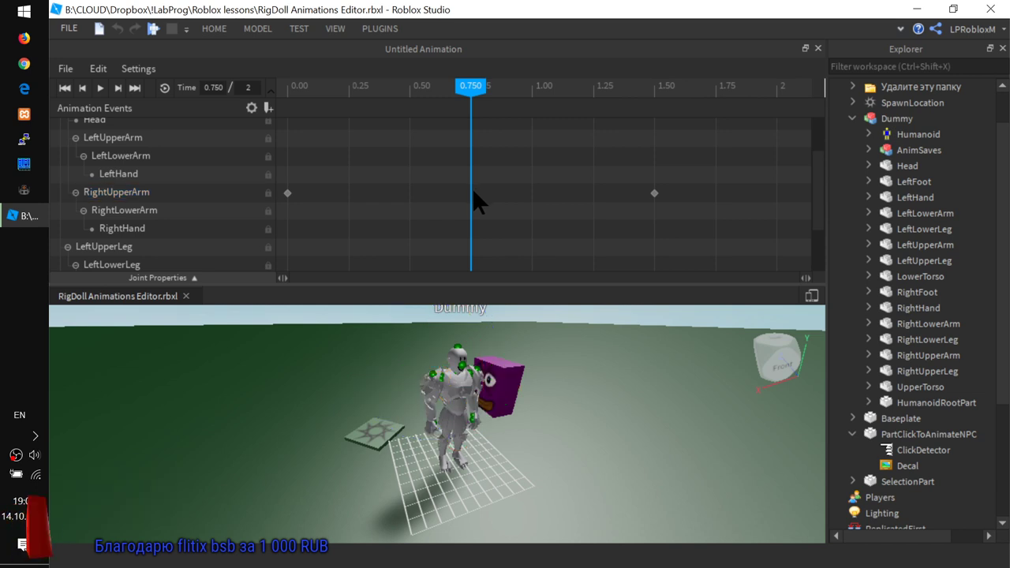
pyautogui.click(183, 194)
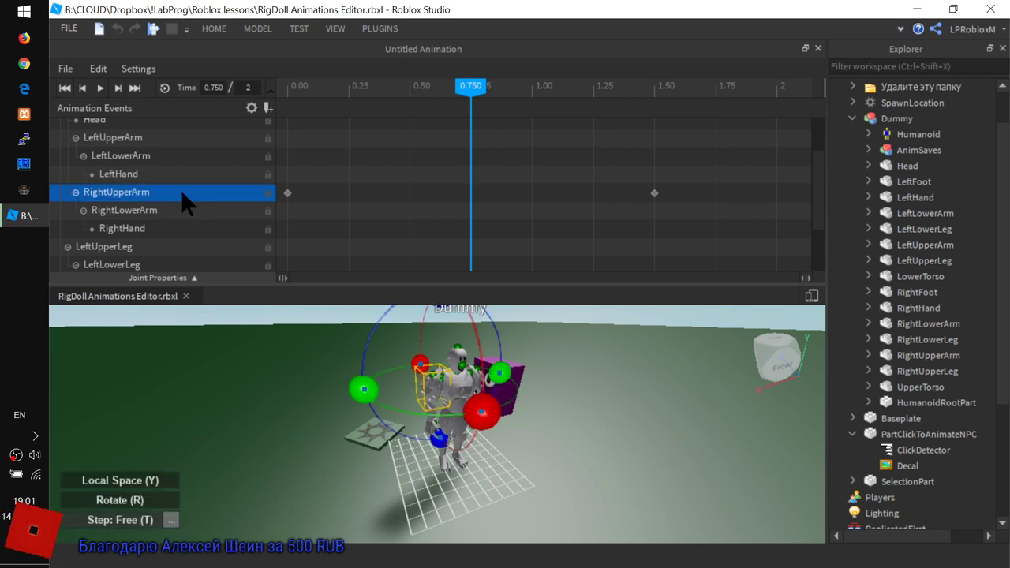
pyautogui.click(471, 193)
pyautogui.rightClick(472, 193)
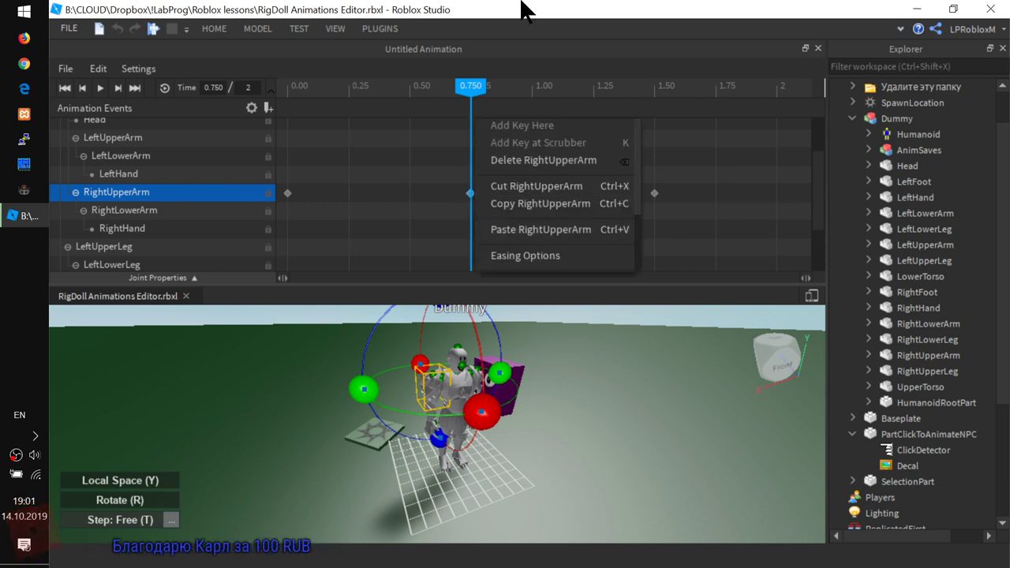
pyautogui.click(452, 188)
pyautogui.click(471, 194)
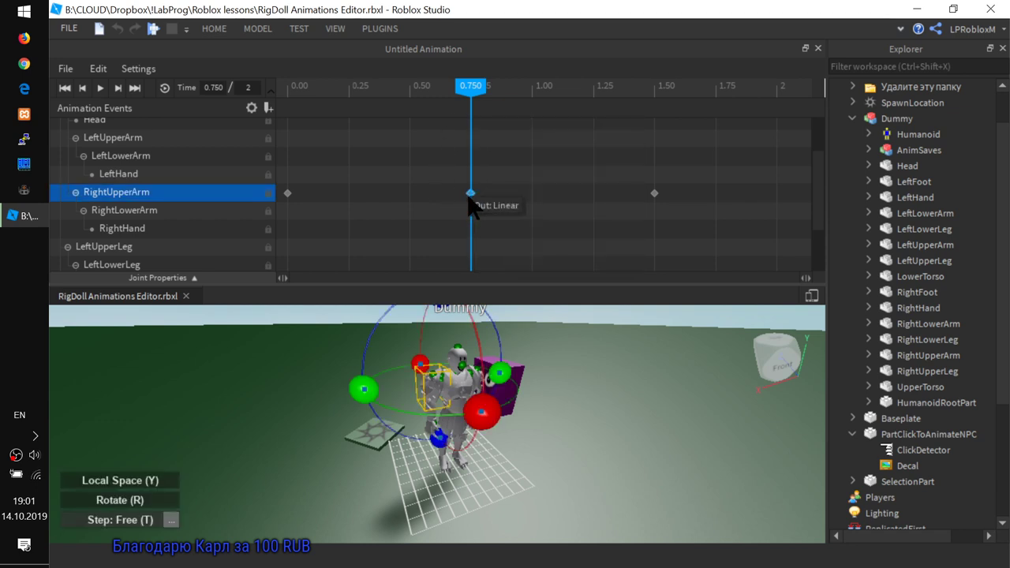
# Rotate the right upper arm out sideways to about shoulder height for the 0.750 keyframe.
pyautogui.click(439, 377)
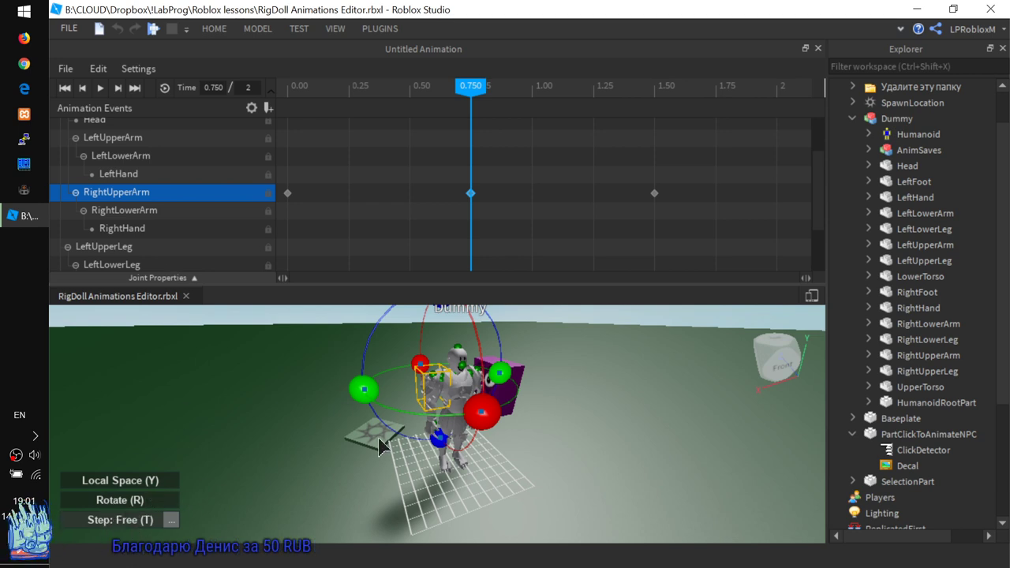
pyautogui.moveTo(363, 389); pyautogui.dragTo(301, 408)
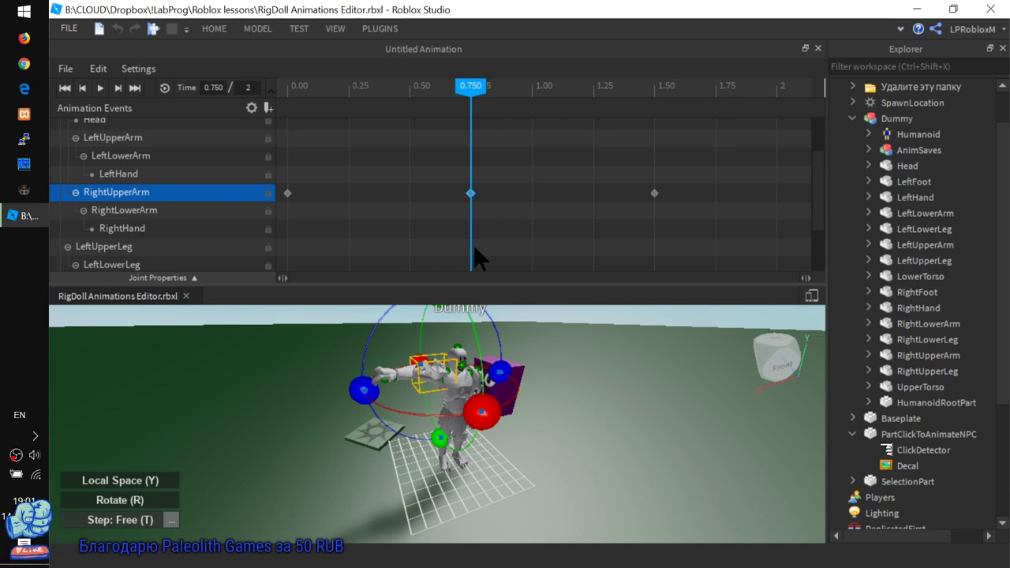
pyautogui.scroll(3, 507, 177)
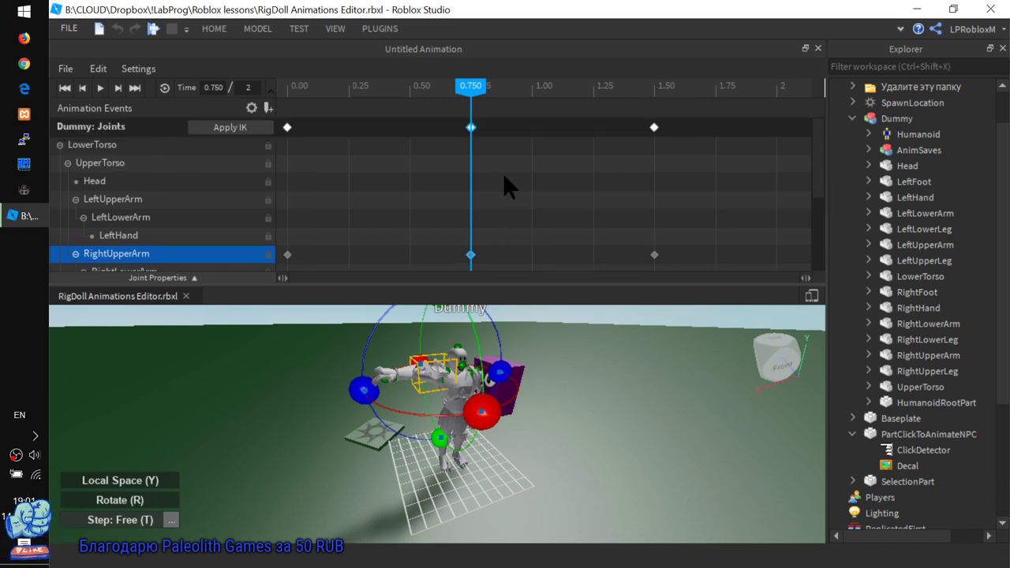
pyautogui.scroll(-5, 503, 173)
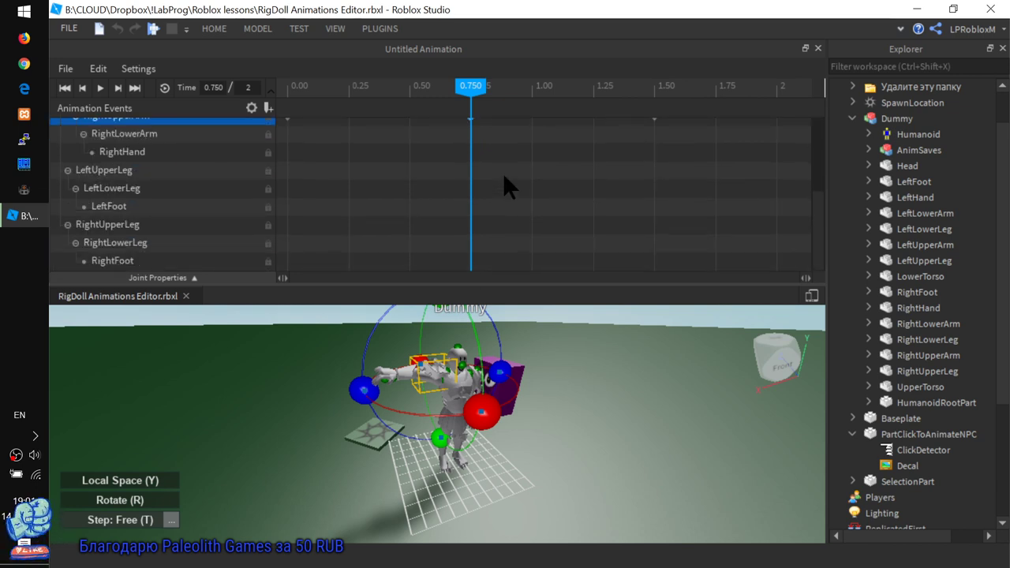
pyautogui.scroll(3, 503, 173)
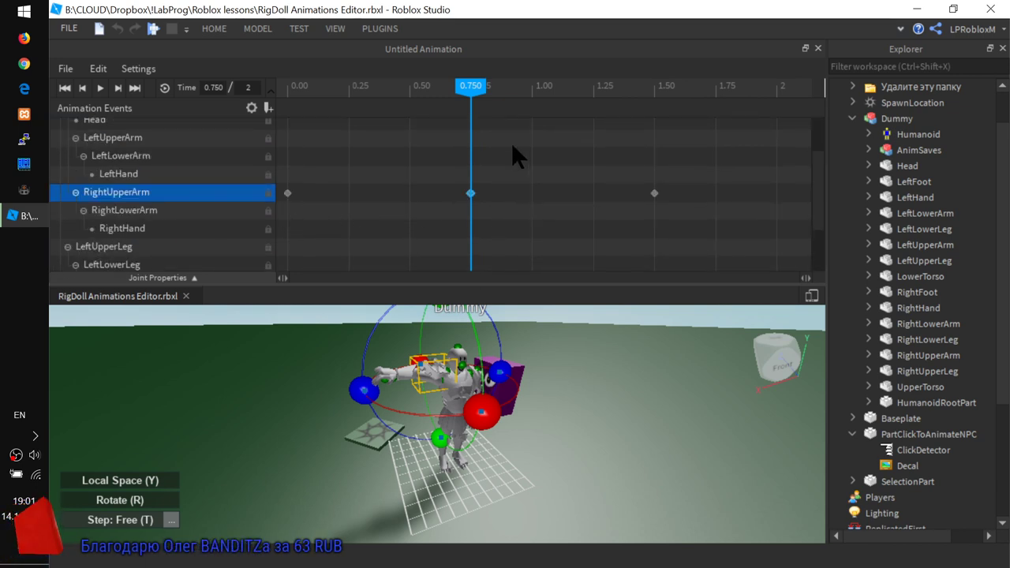
# Preview the arm-raising animation from the start, replay it with looping switched on, and stop playback.
pyautogui.moveTo(470, 86); pyautogui.dragTo(272, 67)
pyautogui.click(100, 88)
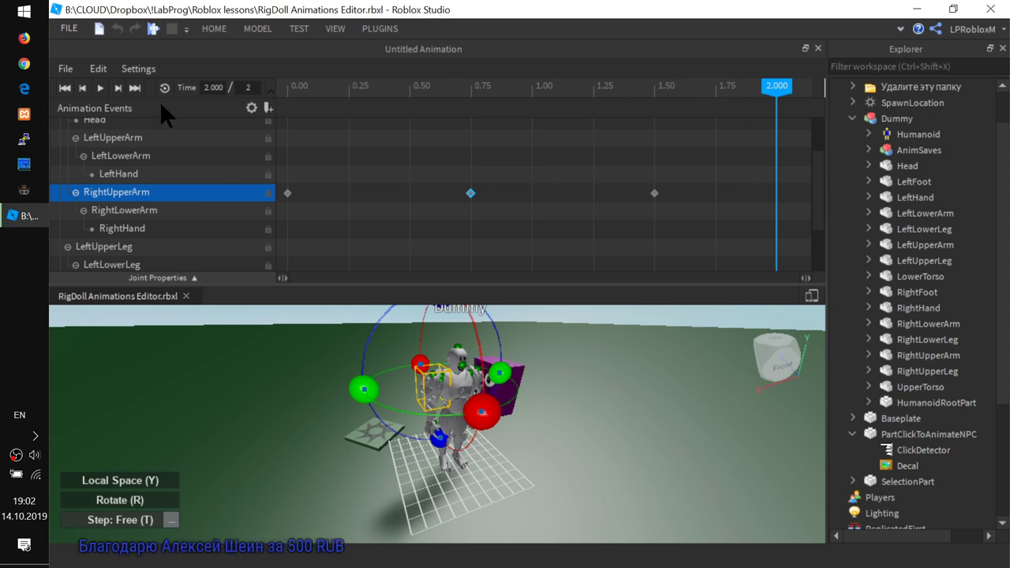
pyautogui.click(100, 88)
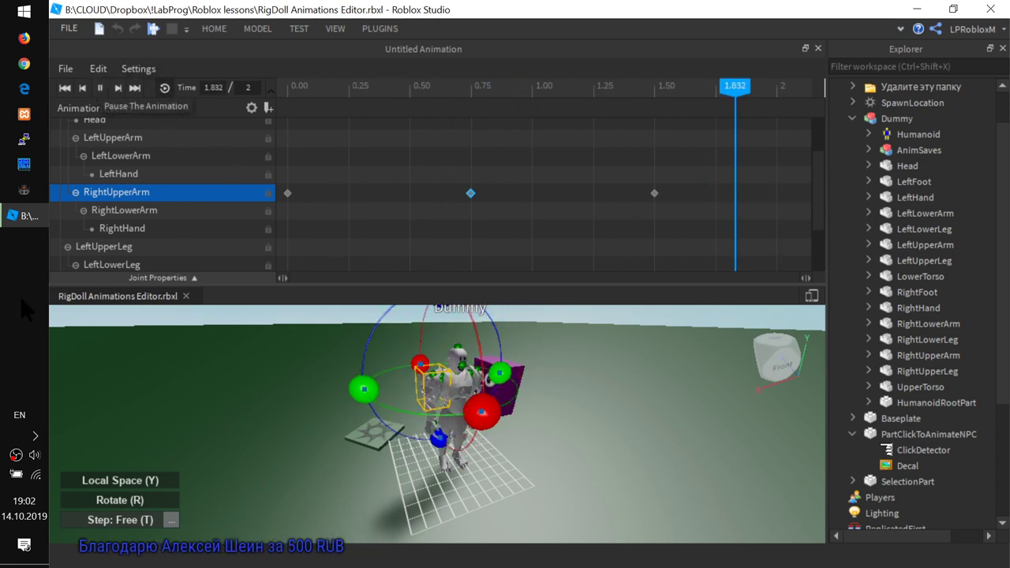
pyautogui.press('space')
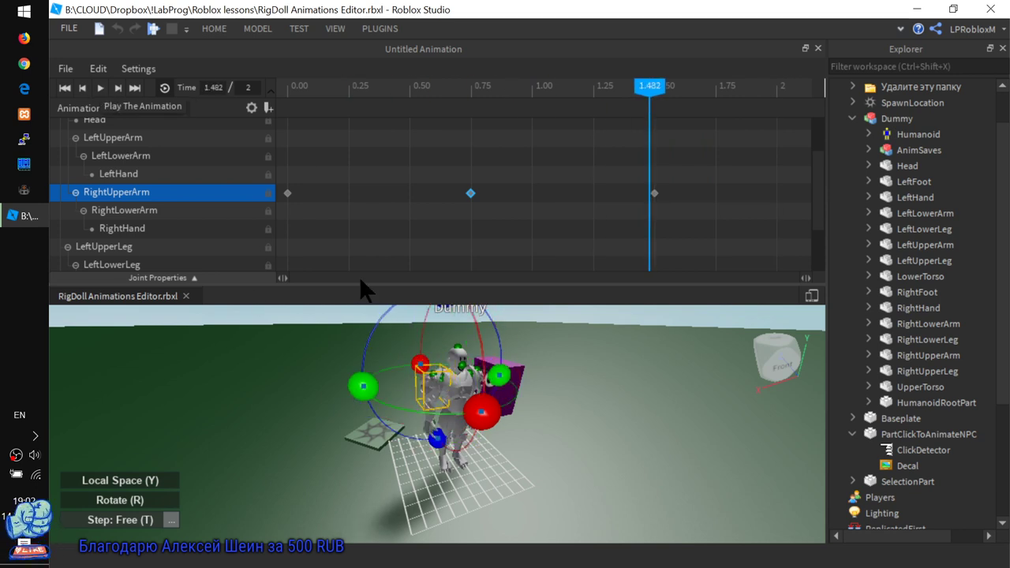
# Bring the playhead to 1.600 and shorten the animation length to 1.6 seconds.
pyautogui.click(693, 200)
pyautogui.moveTo(655, 92); pyautogui.dragTo(678, 102)
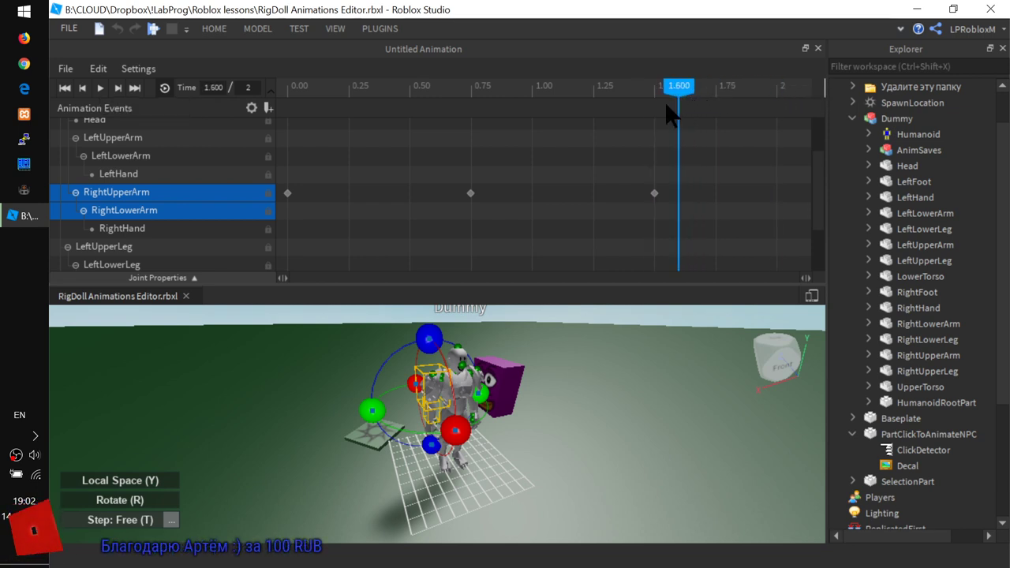
pyautogui.click(249, 90)
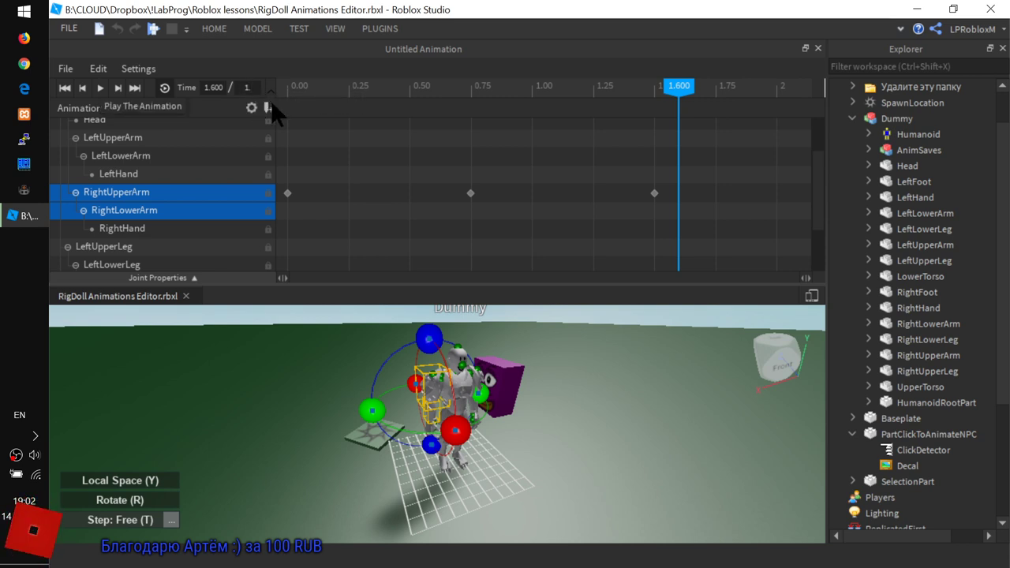
pyautogui.write('1.')
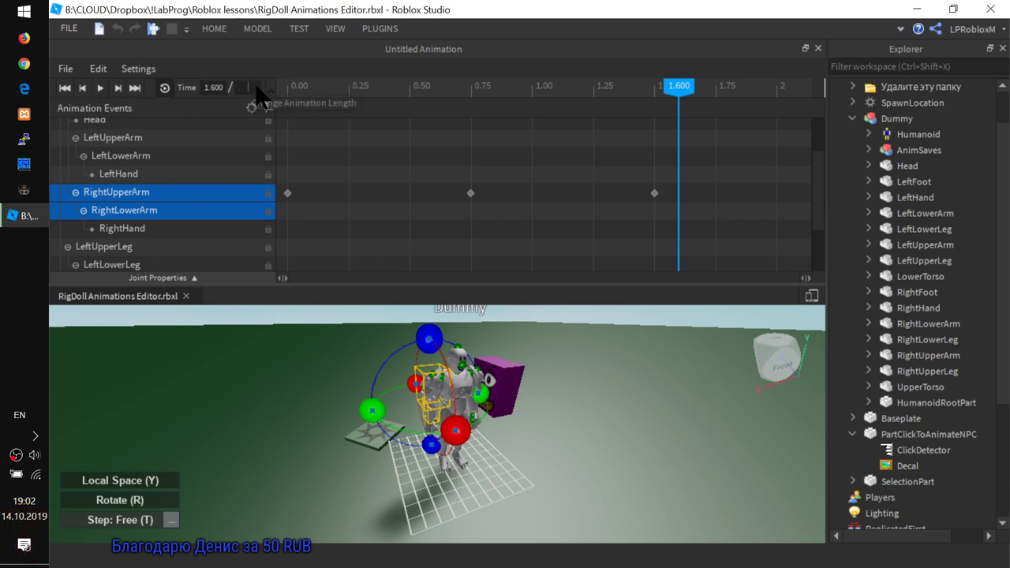
pyautogui.click(251, 88)
pyautogui.write('1')
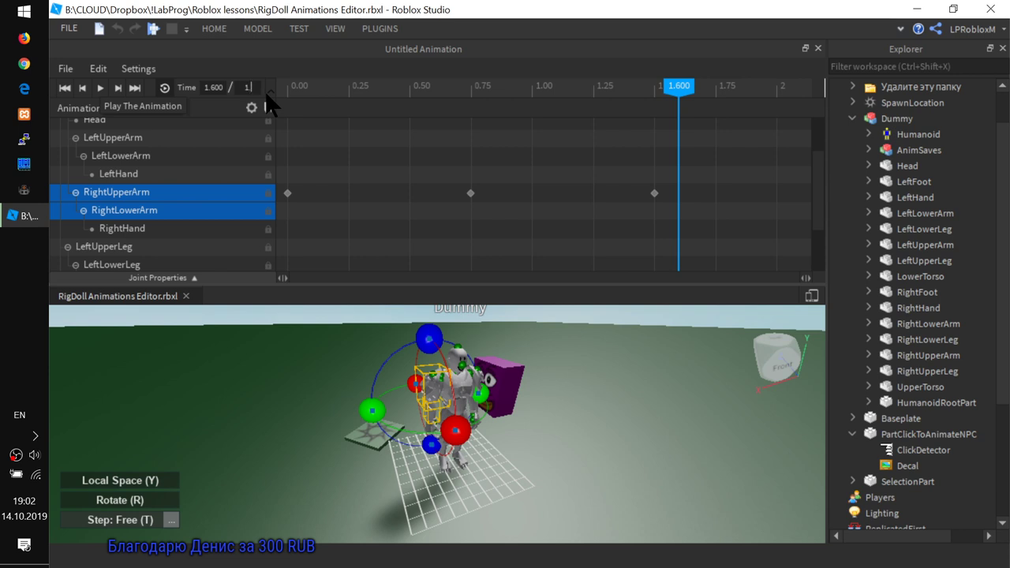
pyautogui.write('.6')
pyautogui.press('Return')
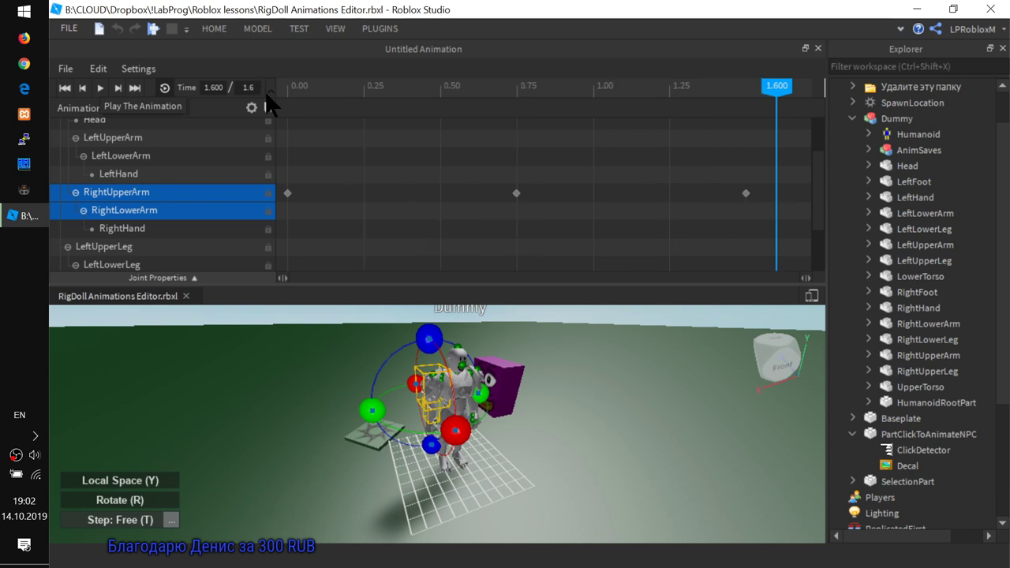
# Move the middle RightUpperArm keyframe to 0.450 and scrub the playhead to check the faster arm raise.
pyautogui.click(747, 194)
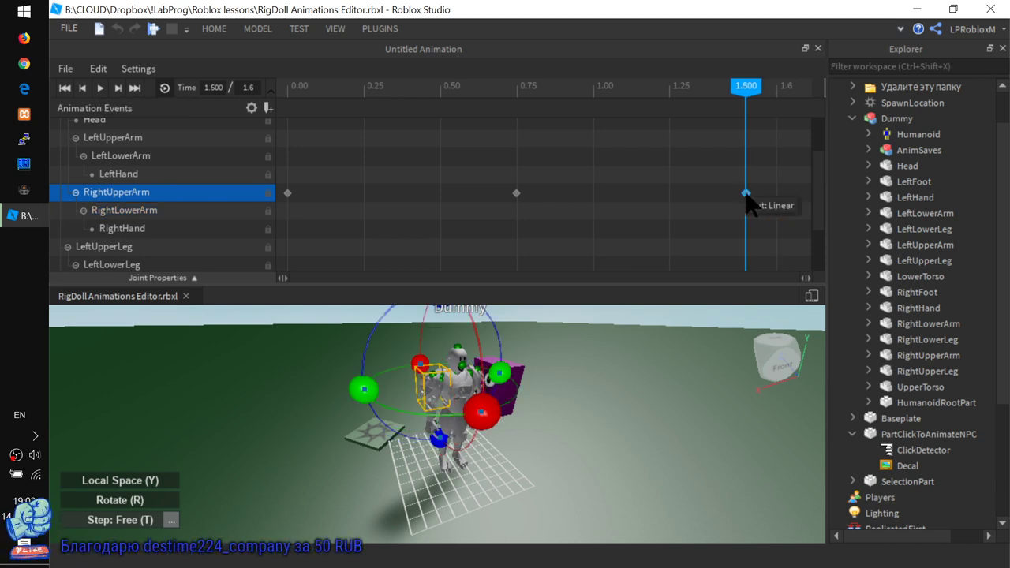
pyautogui.click(517, 195)
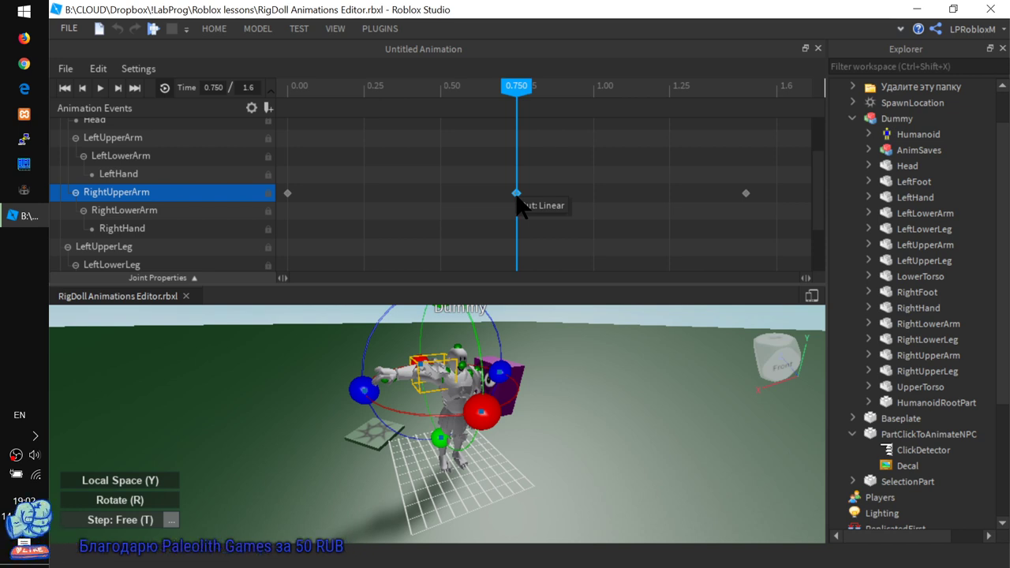
pyautogui.moveTo(517, 197); pyautogui.dragTo(427, 195)
pyautogui.moveTo(521, 82); pyautogui.dragTo(750, 128)
pyautogui.click(424, 193)
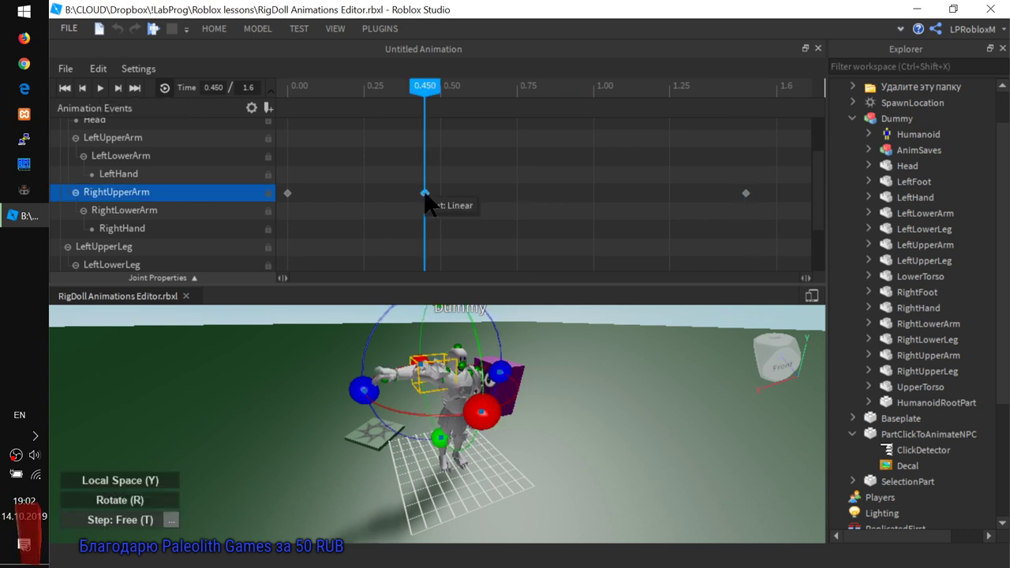
# Move the middle RightUpperArm keyframe to about 0.80 and scrub the playhead forward to 1.000.
pyautogui.moveTo(425, 194); pyautogui.dragTo(532, 194)
pyautogui.click(427, 247)
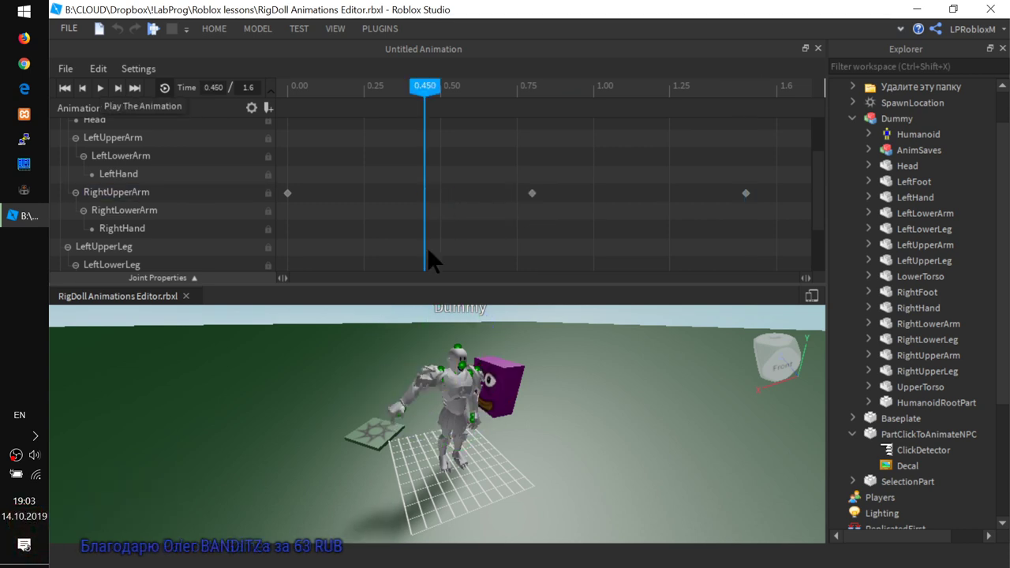
pyautogui.moveTo(424, 86); pyautogui.dragTo(590, 96)
pyautogui.click(336, 195)
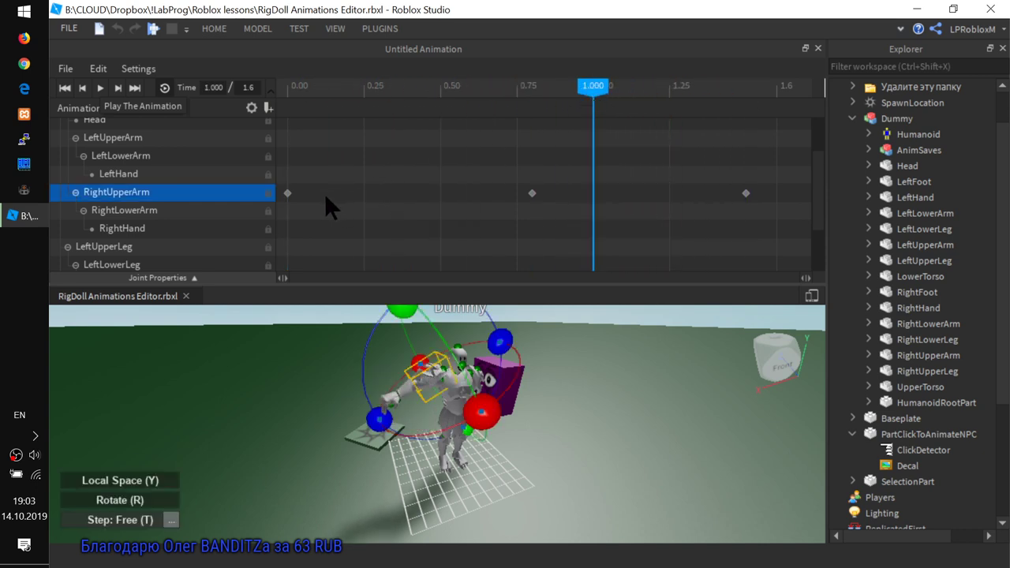
# Set the easing of the RightUpperArm keyframe at 0.000 to Bounce style with the Out direction.
pyautogui.rightClick(291, 196)
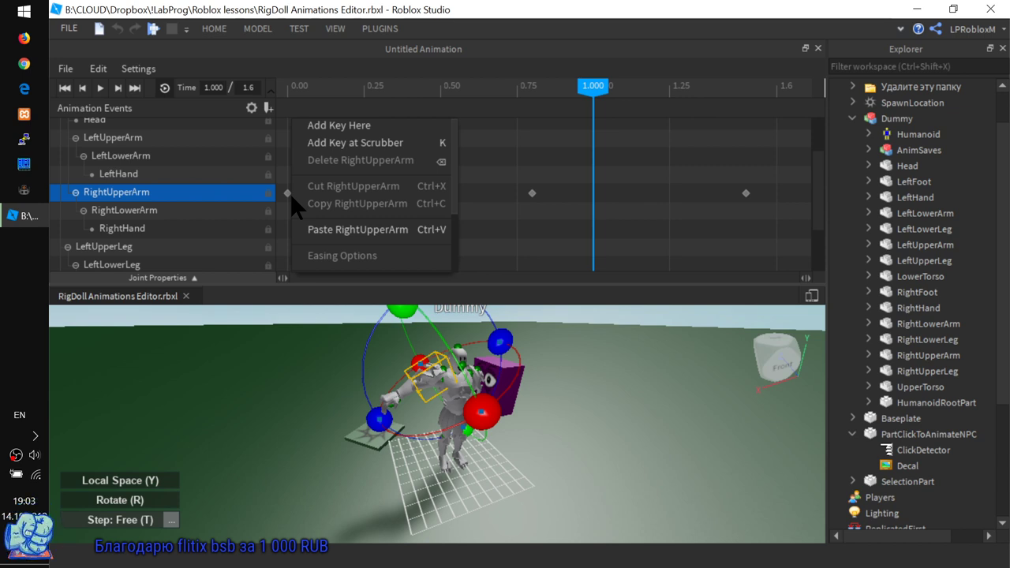
pyautogui.click(278, 191)
pyautogui.click(287, 193)
pyautogui.rightClick(288, 193)
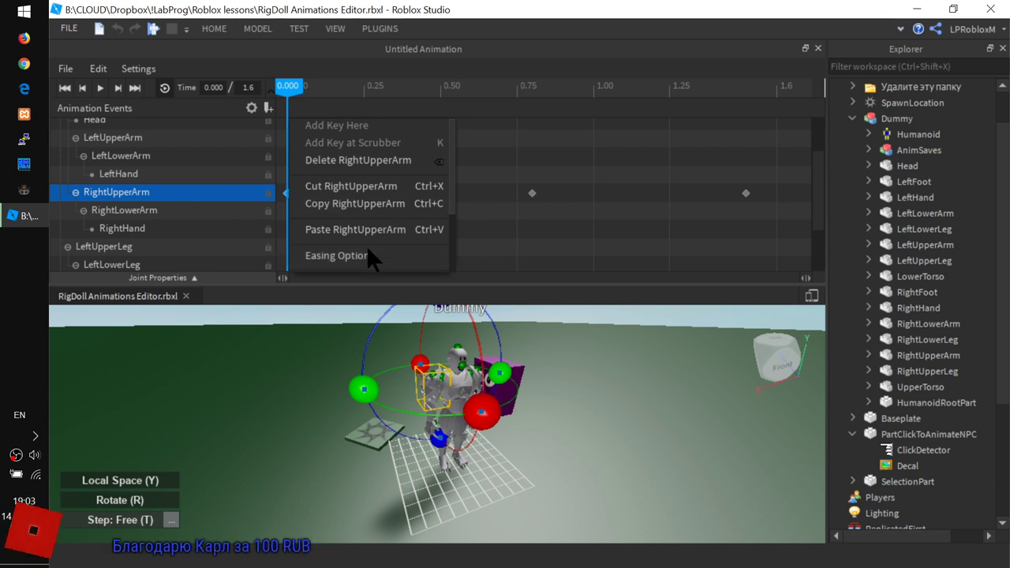
pyautogui.scroll(-2, 366, 246)
pyautogui.click(359, 217)
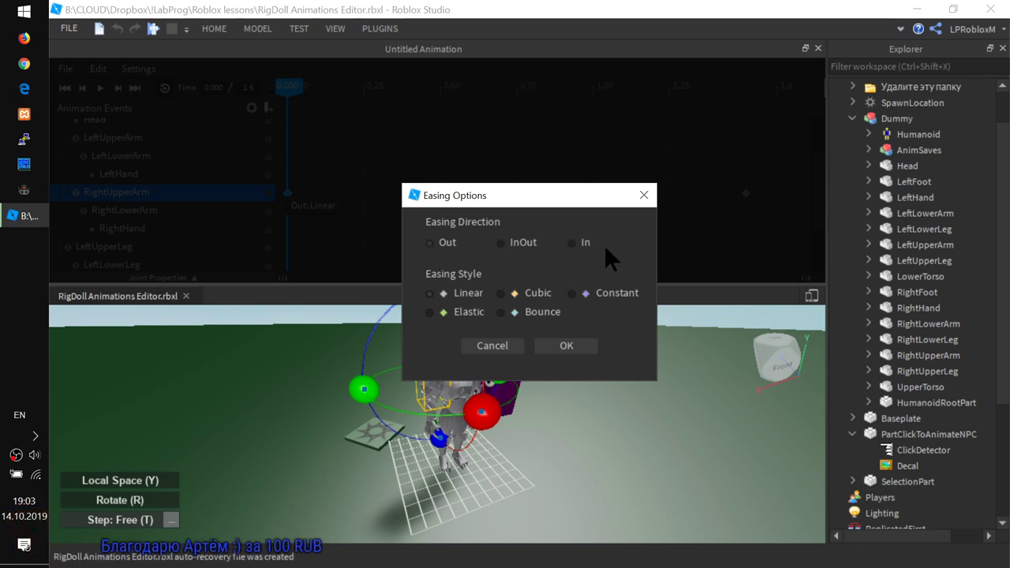
pyautogui.moveTo(550, 197); pyautogui.dragTo(516, 192)
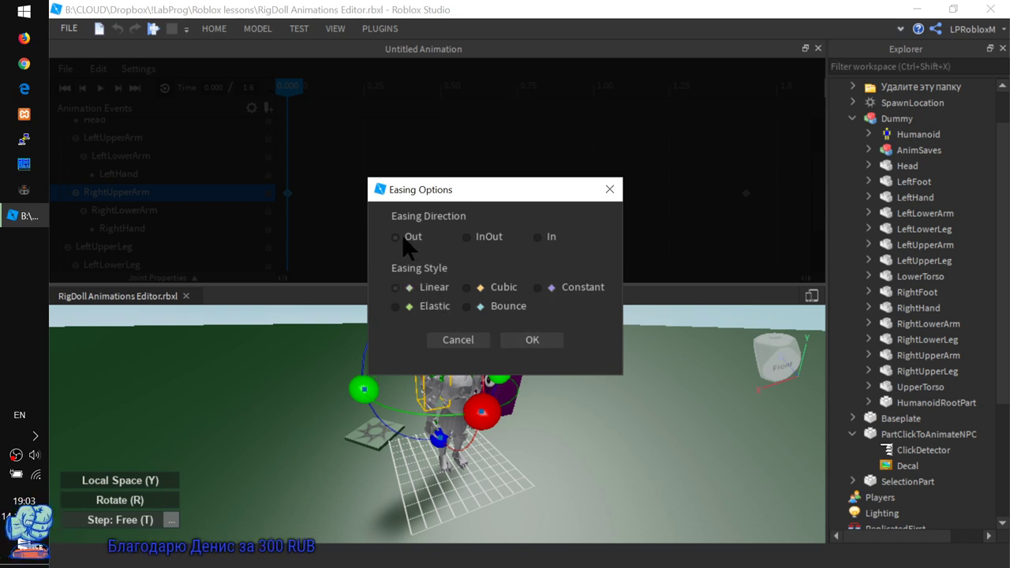
pyautogui.click(467, 237)
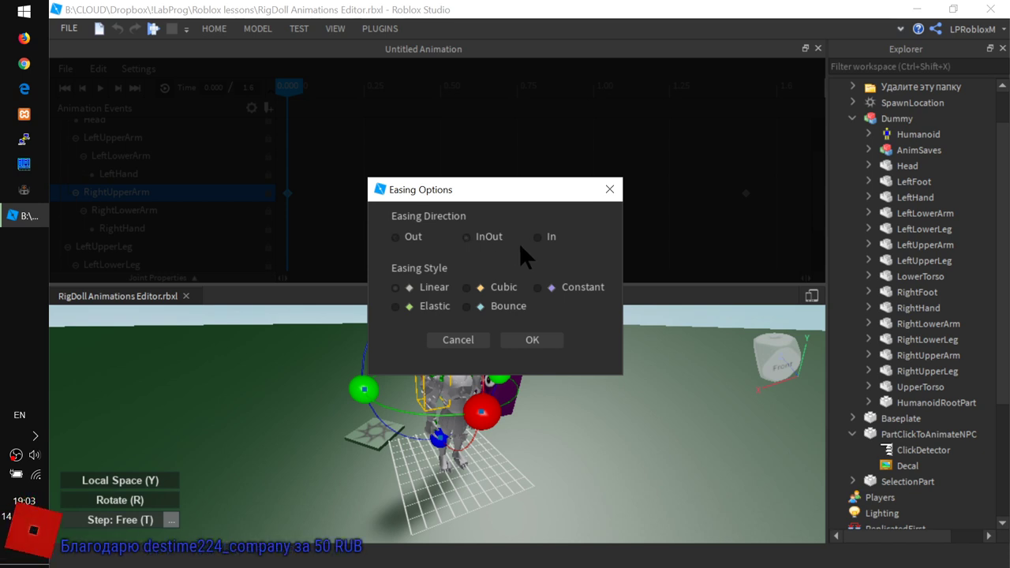
pyautogui.click(541, 236)
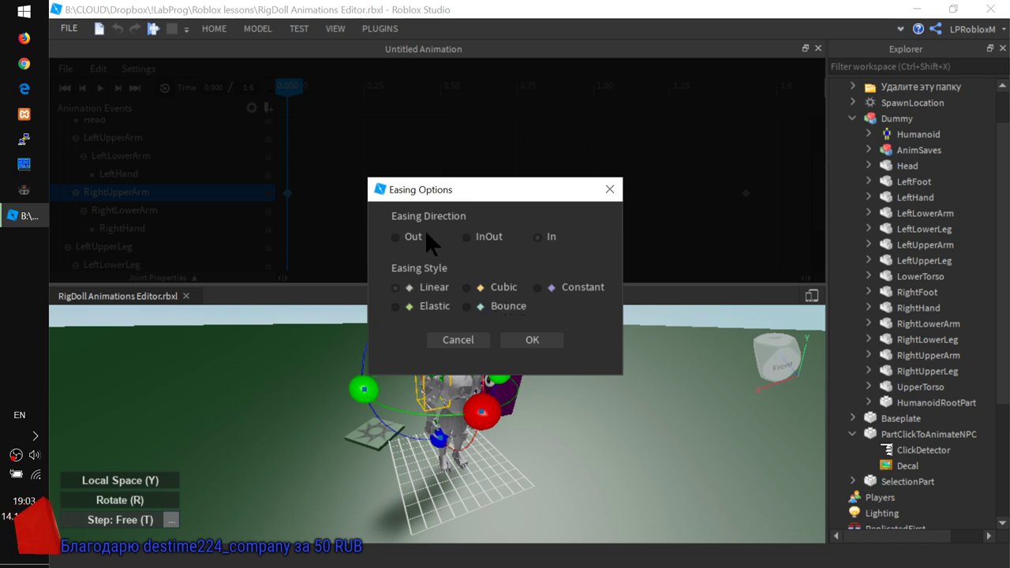
pyautogui.click(404, 230)
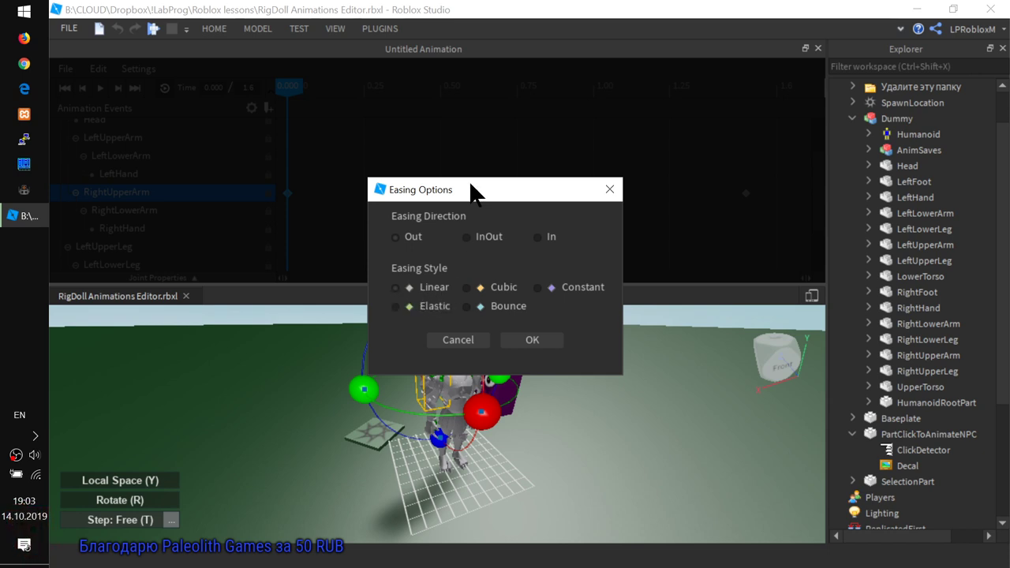
pyautogui.moveTo(474, 193); pyautogui.dragTo(666, 181)
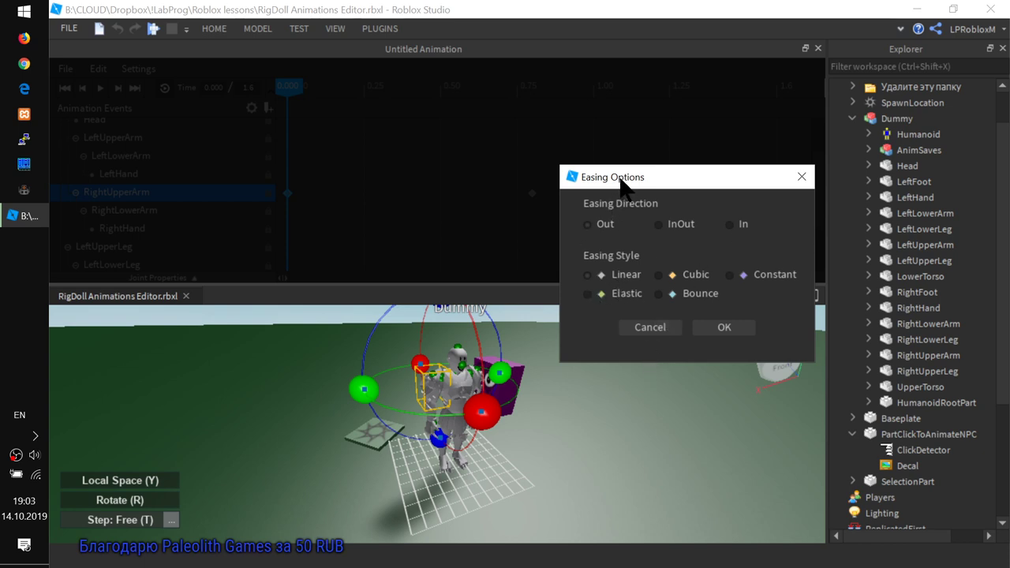
pyautogui.moveTo(621, 178); pyautogui.dragTo(552, 146)
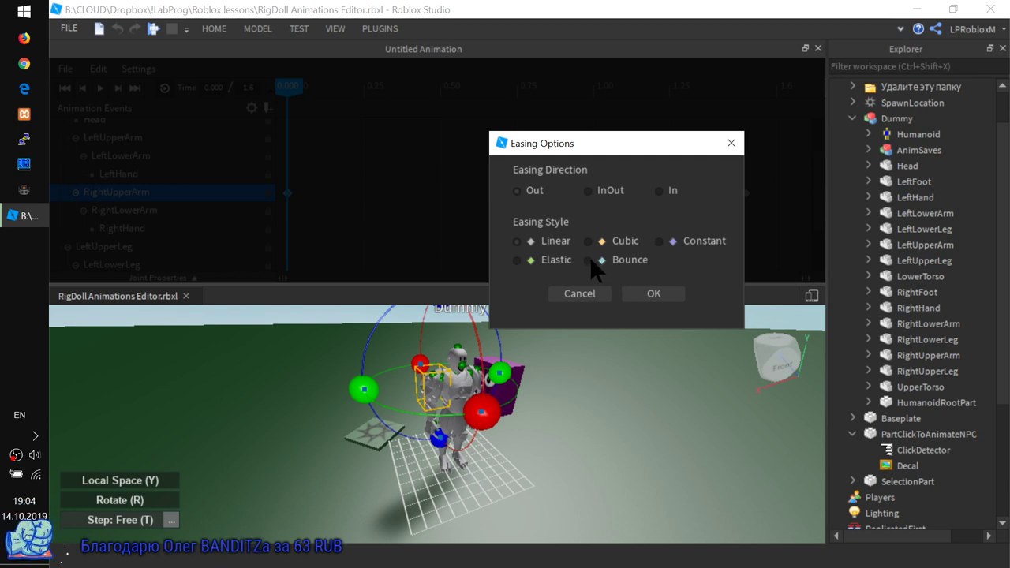
pyautogui.click(650, 296)
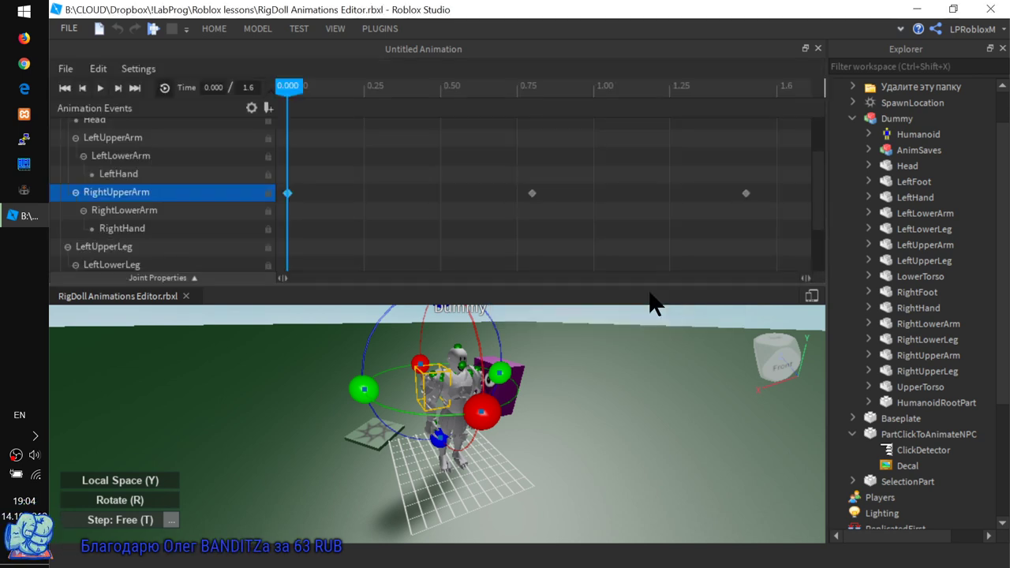
# Play the animation from the start to preview the Bounce easing on the arm, and stop playback.
pyautogui.moveTo(290, 85); pyautogui.dragTo(263, 106)
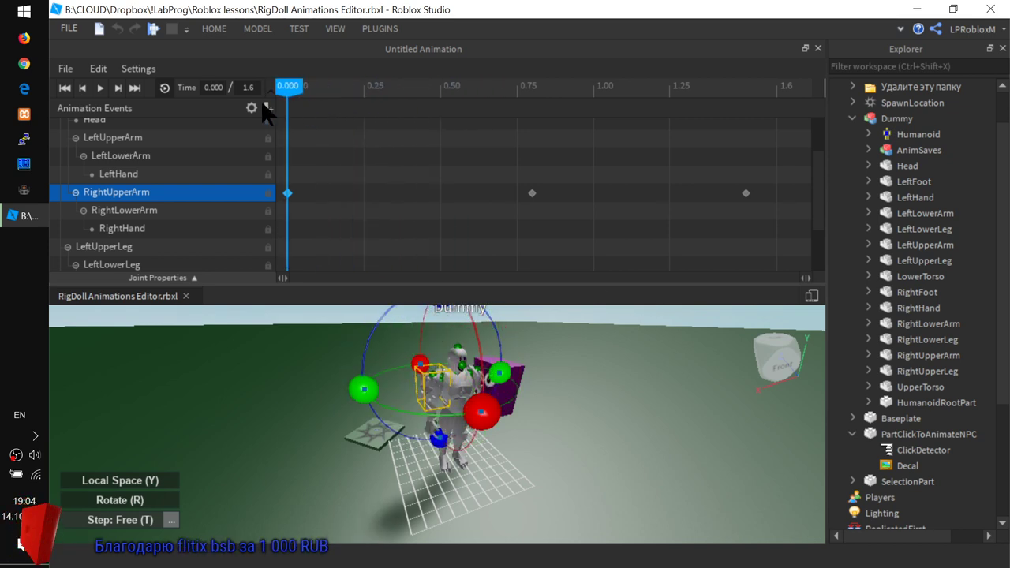
pyautogui.click(101, 87)
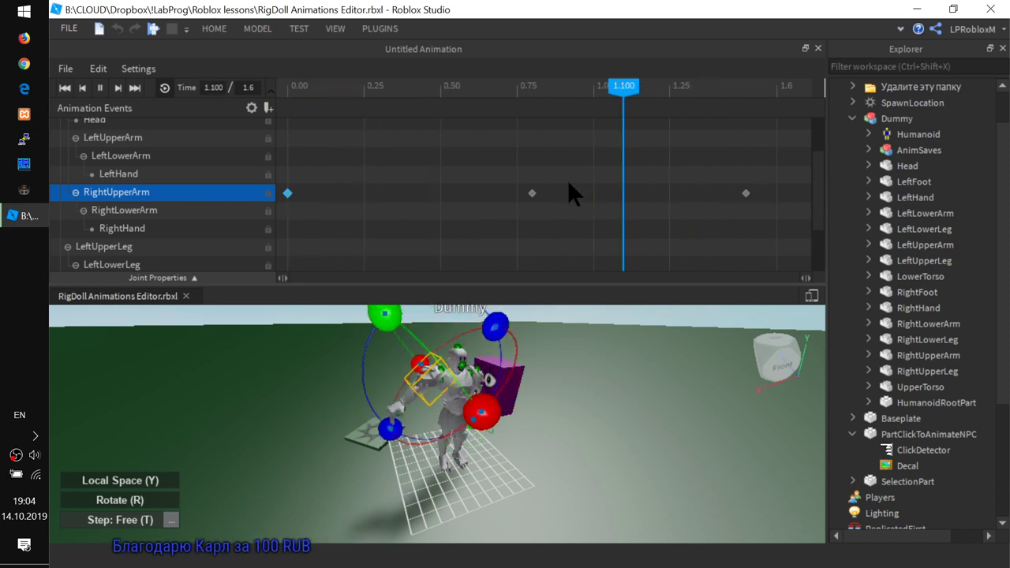
pyautogui.press('space')
# Change the easing direction of the first RightUpperArm keyframe to In and preview the animation.
pyautogui.moveTo(532, 198)
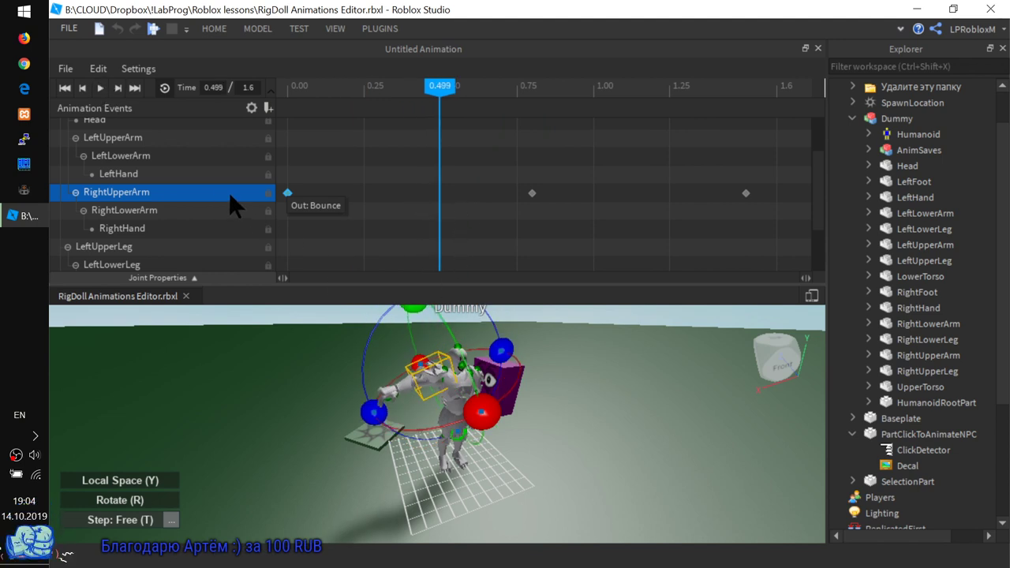
pyautogui.rightClick(287, 191)
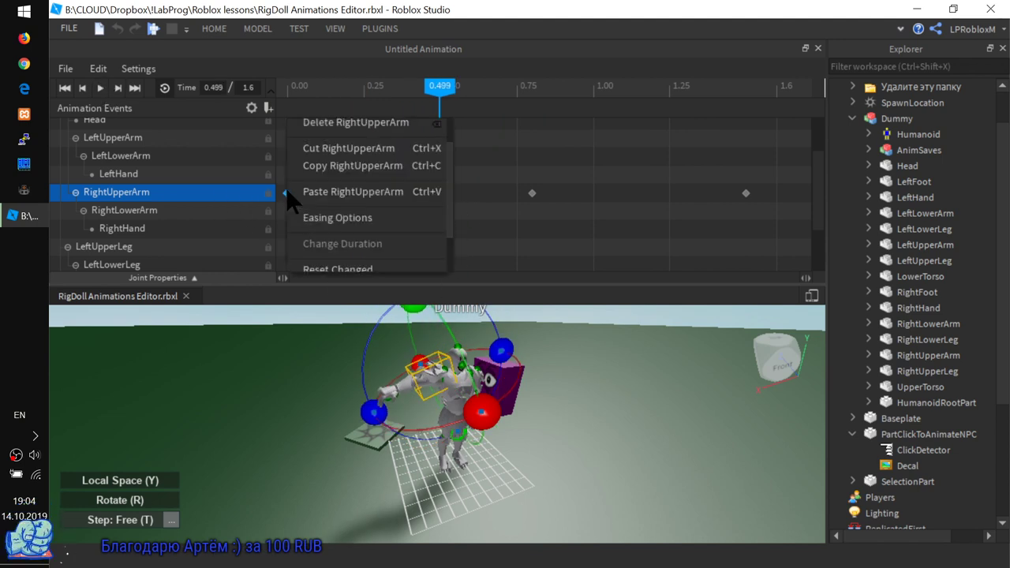
pyautogui.click(338, 218)
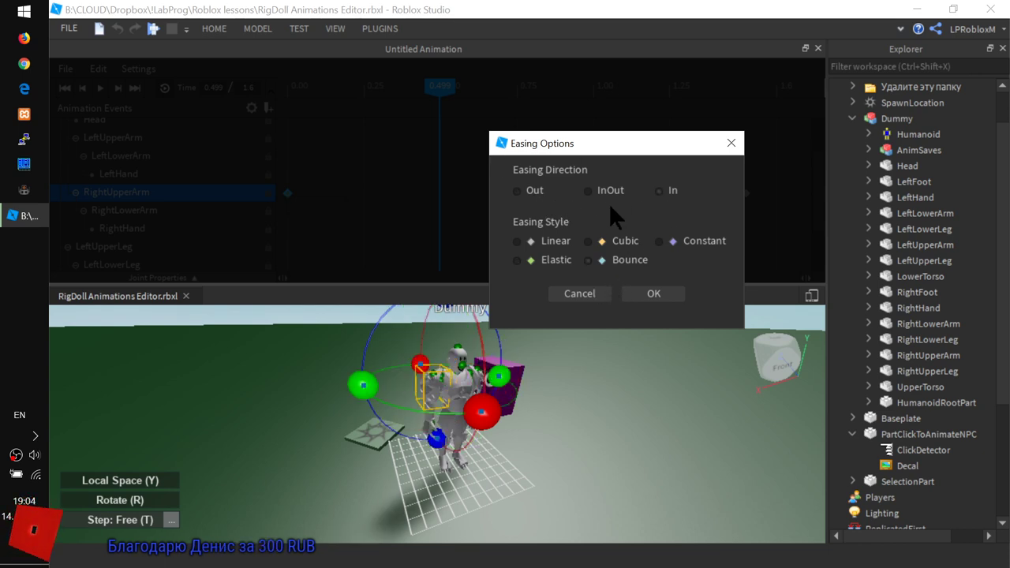
pyautogui.click(654, 295)
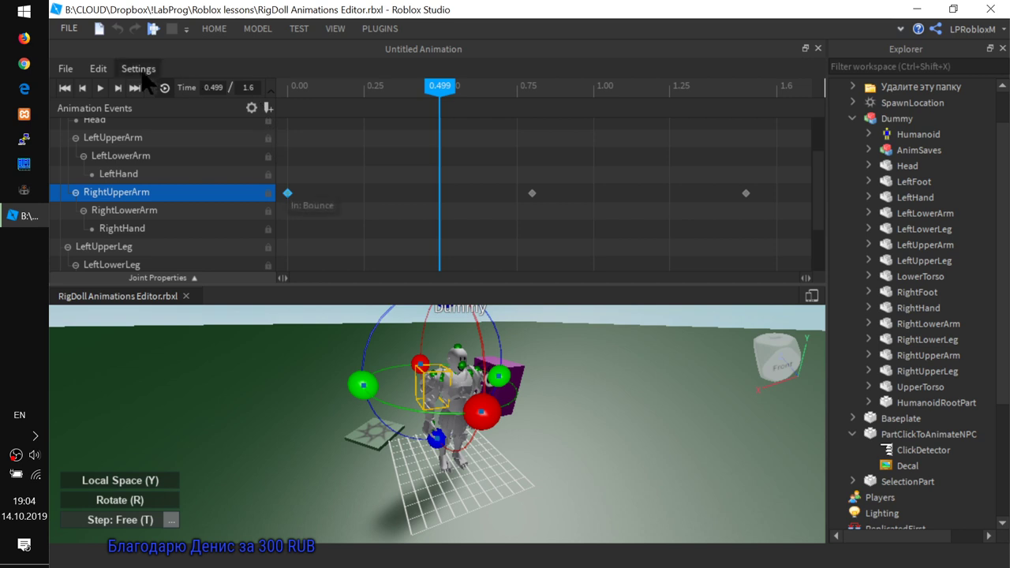
pyautogui.click(102, 88)
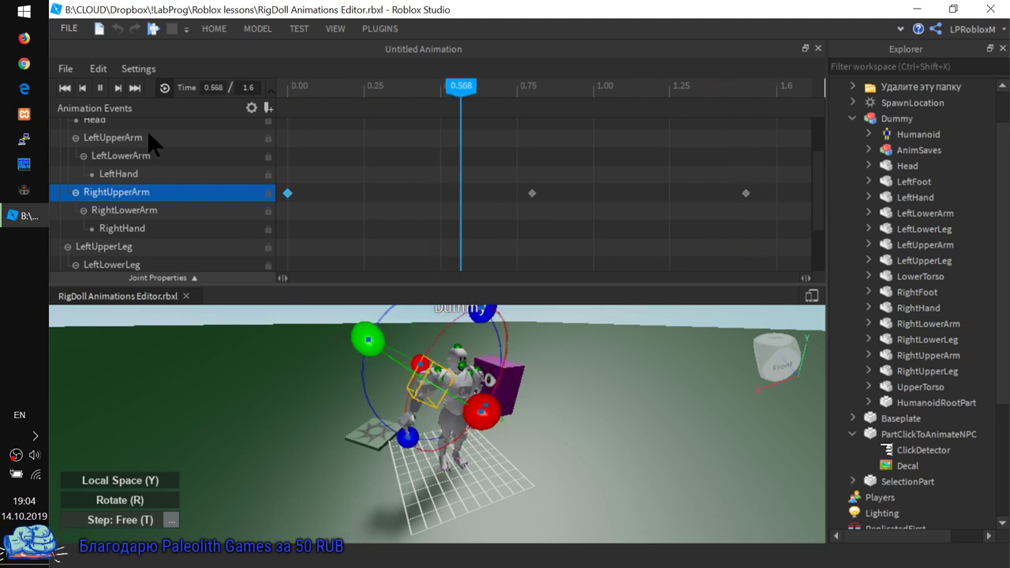
pyautogui.click(100, 87)
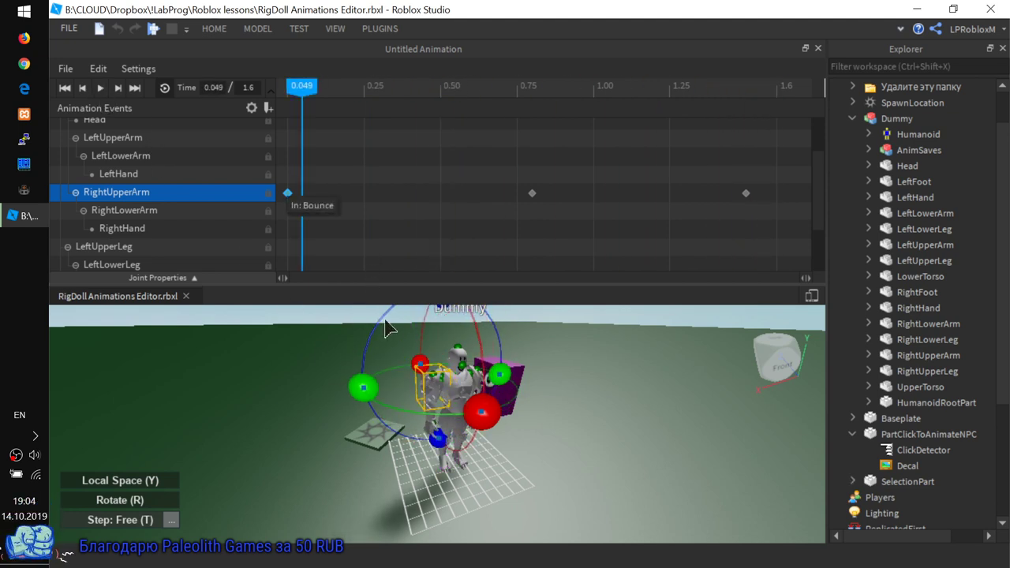
# Change the easing direction of the first RightUpperArm keyframe to InOut and replay the animation.
pyautogui.rightClick(288, 193)
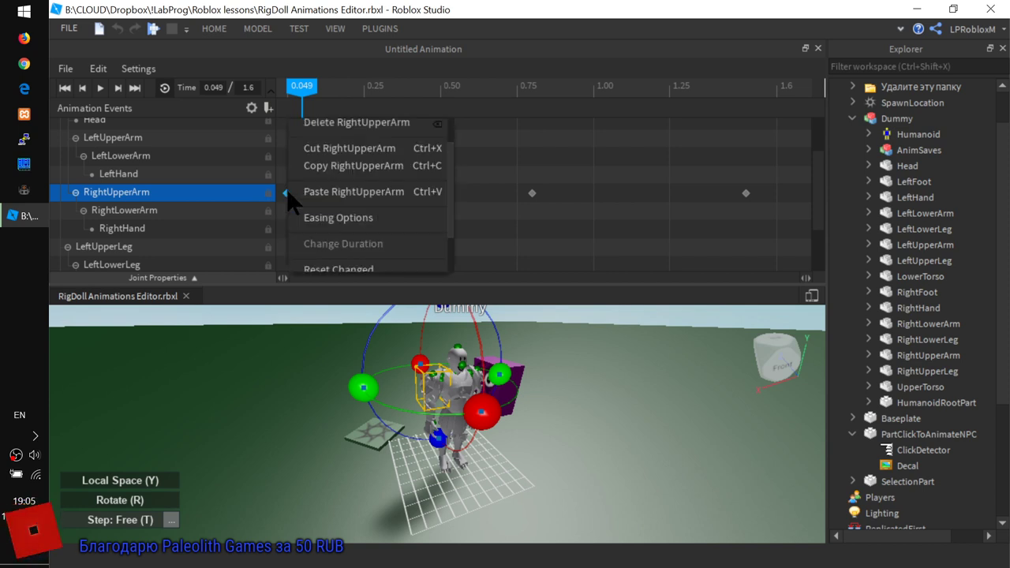
pyautogui.click(356, 219)
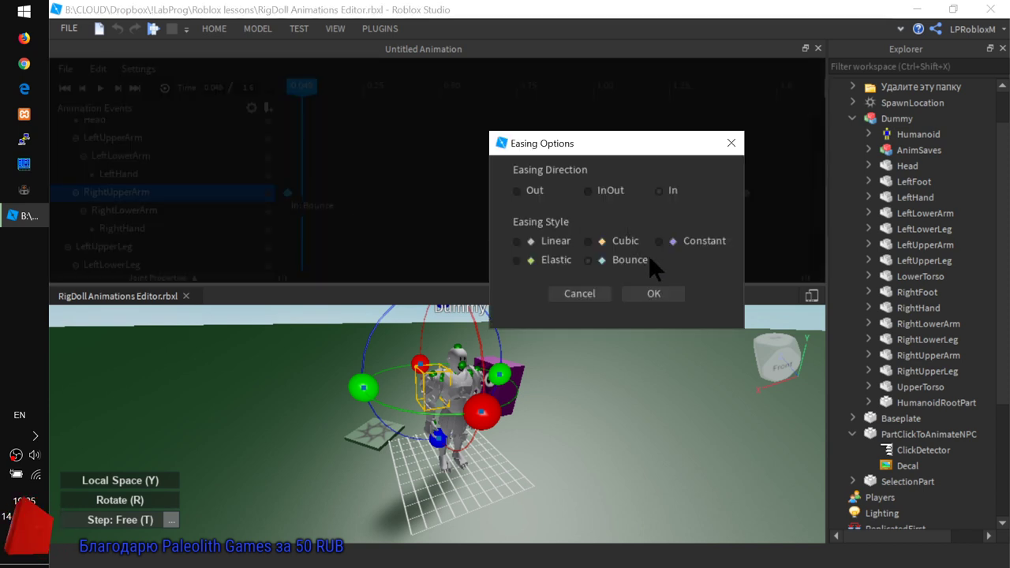
pyautogui.moveTo(587, 150)
pyautogui.mouseDown()
pyautogui.moveTo(556, 147)
pyautogui.moveTo(593, 147)
pyautogui.mouseUp()
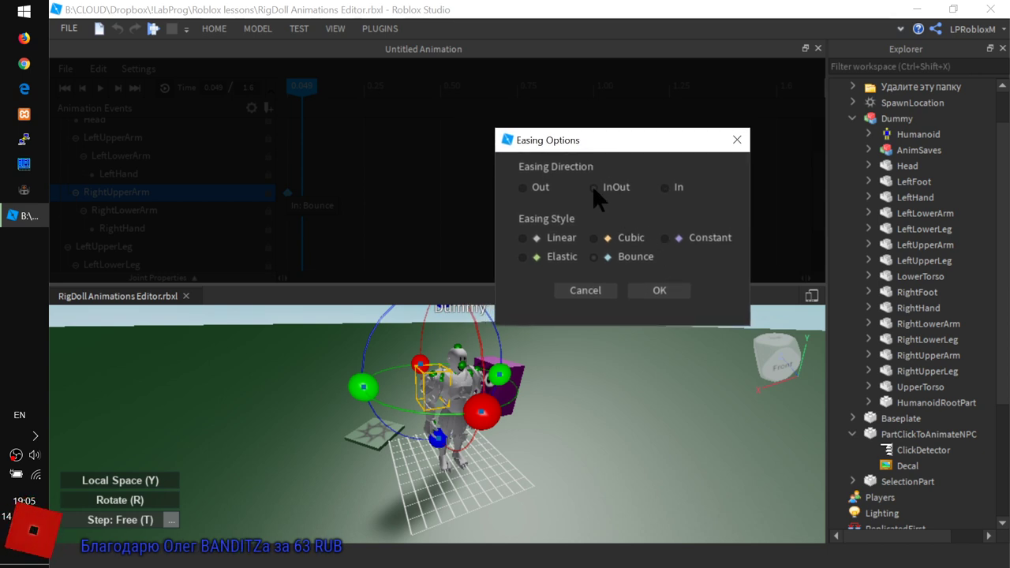
pyautogui.click(656, 292)
pyautogui.click(100, 88)
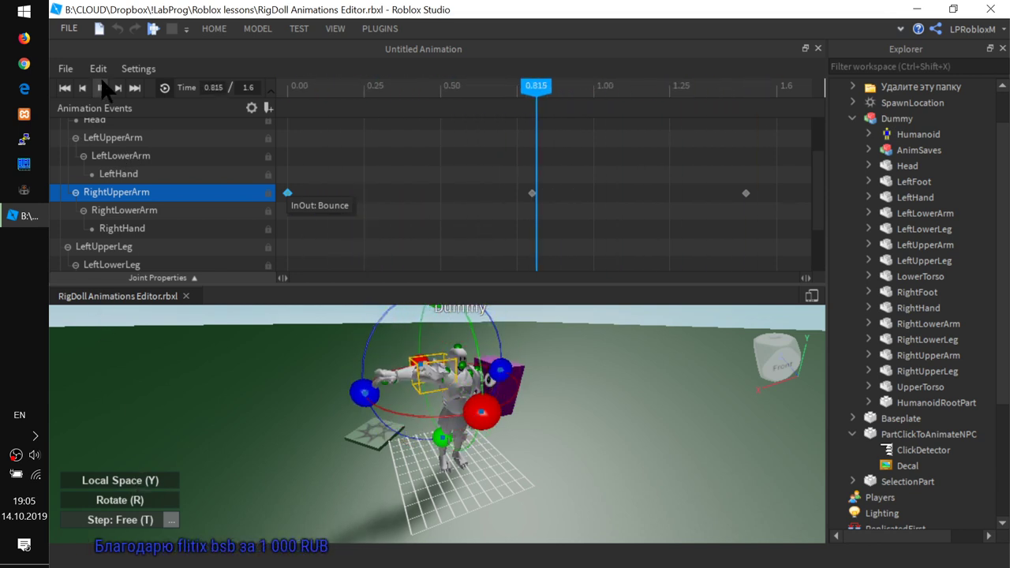
# Set the easing of the first RightUpperArm keyframe to Elastic style with the Out direction and preview the animation.
pyautogui.rightClick(289, 191)
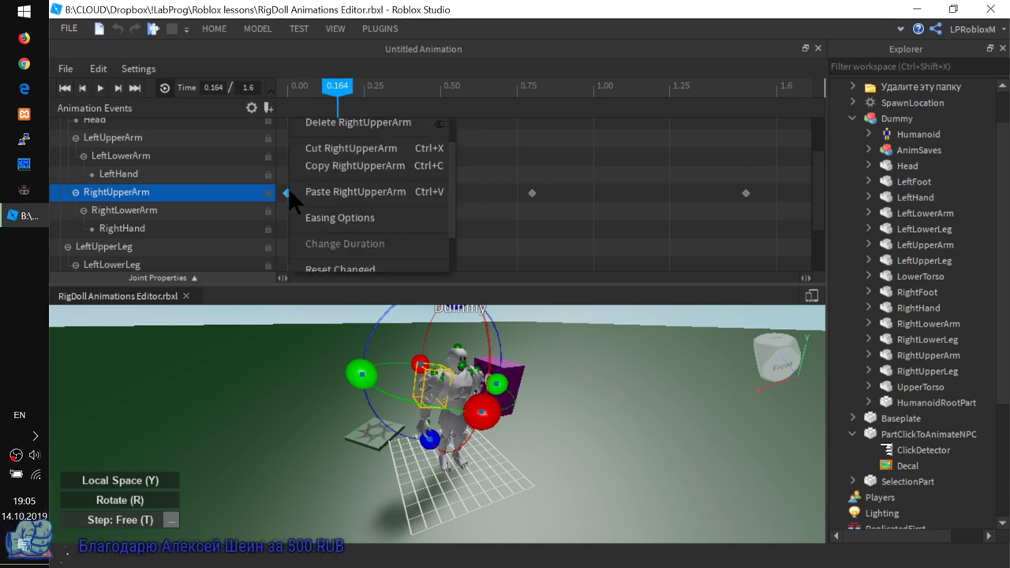
pyautogui.click(343, 218)
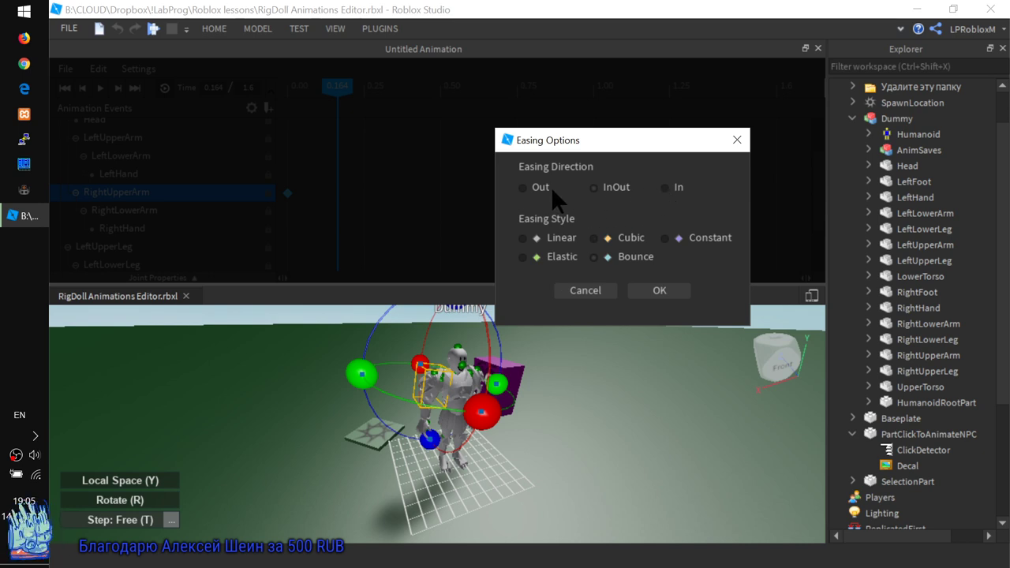
pyautogui.click(523, 188)
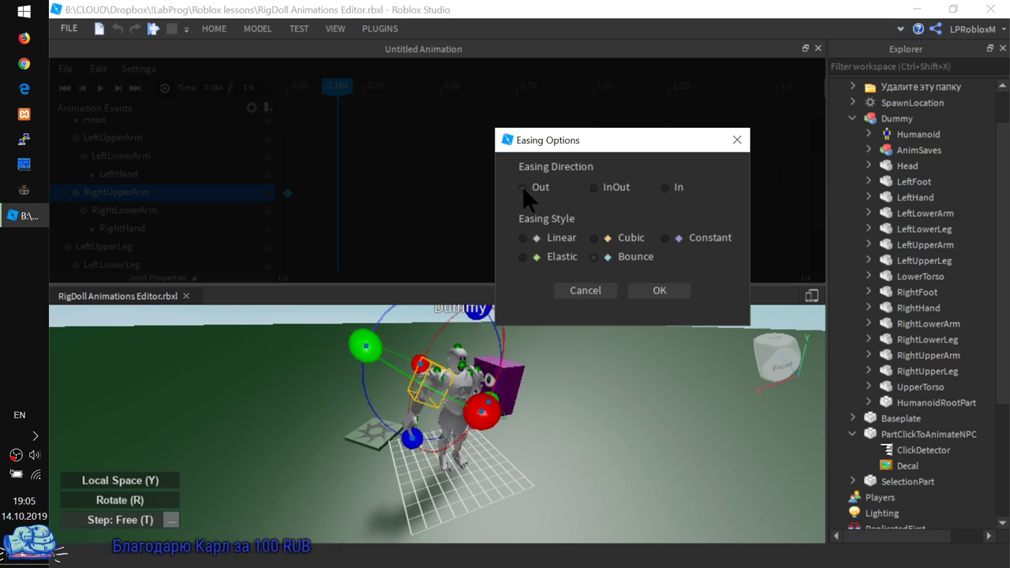
pyautogui.click(556, 258)
pyautogui.click(640, 289)
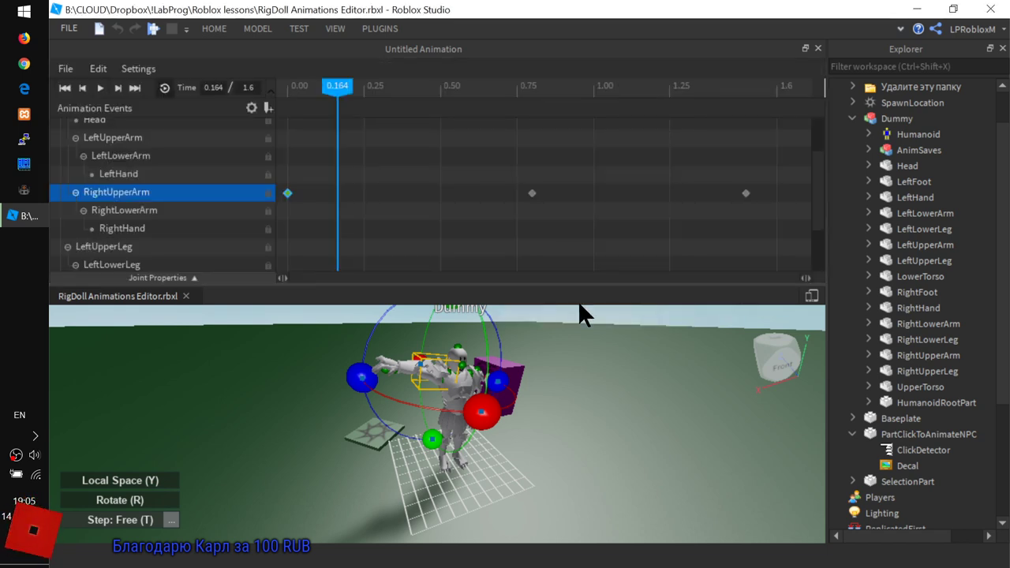
pyautogui.click(101, 89)
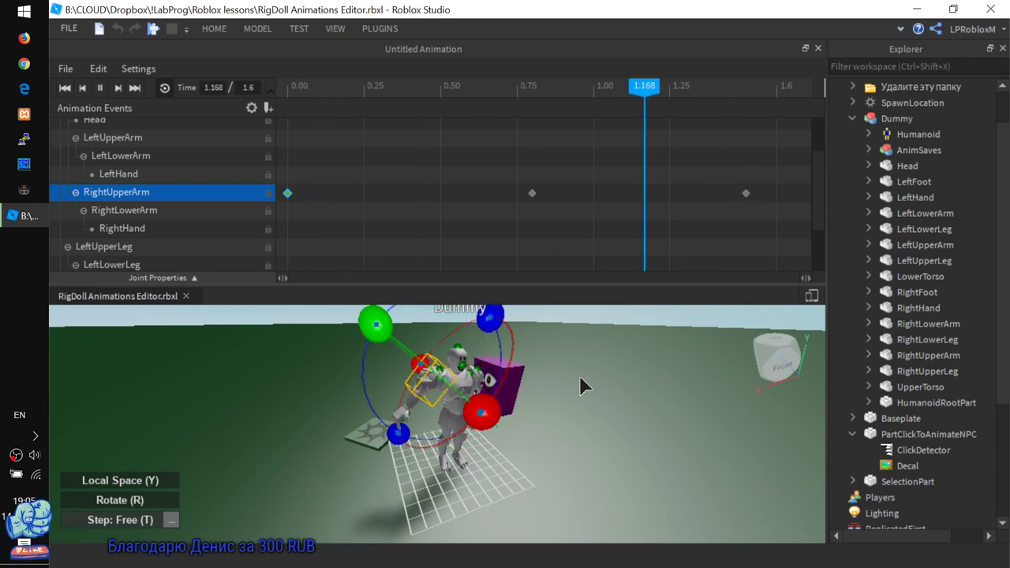
pyautogui.click(101, 88)
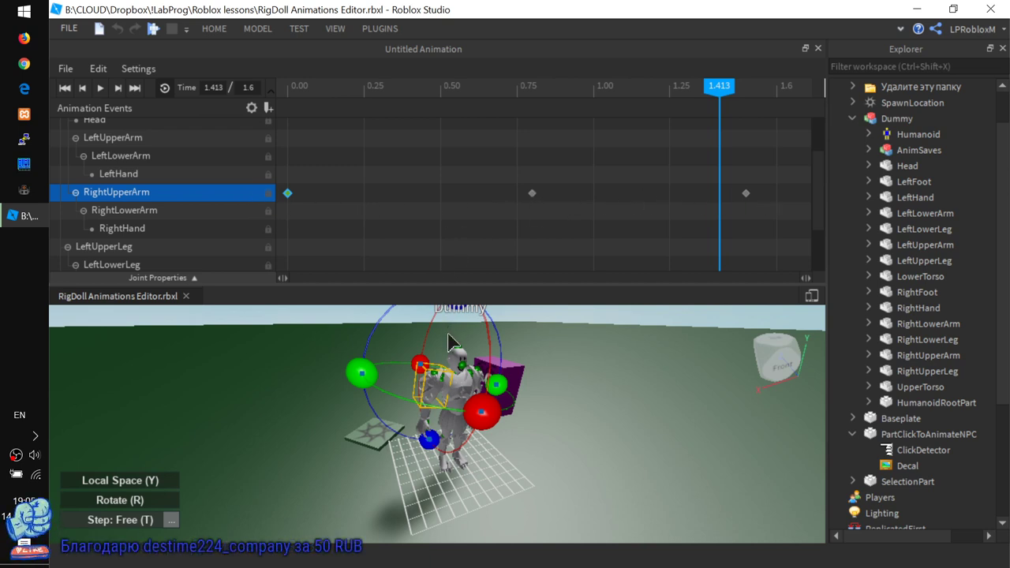
# Review the easing options of the RightUpperArm keyframe at 0.800 without changing them, and clear the keyframe selection.
pyautogui.click(532, 192)
pyautogui.rightClick(532, 194)
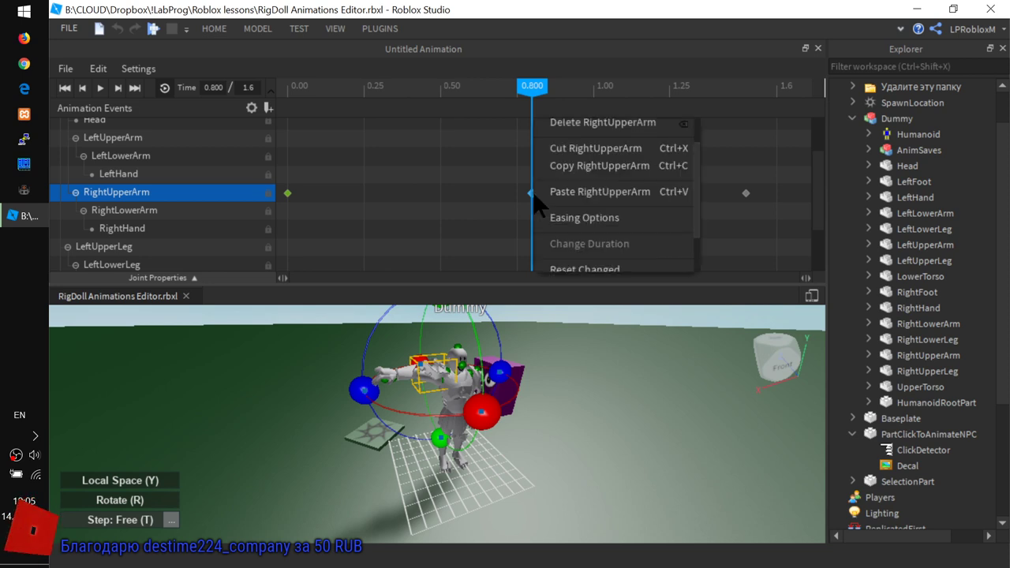
pyautogui.click(582, 219)
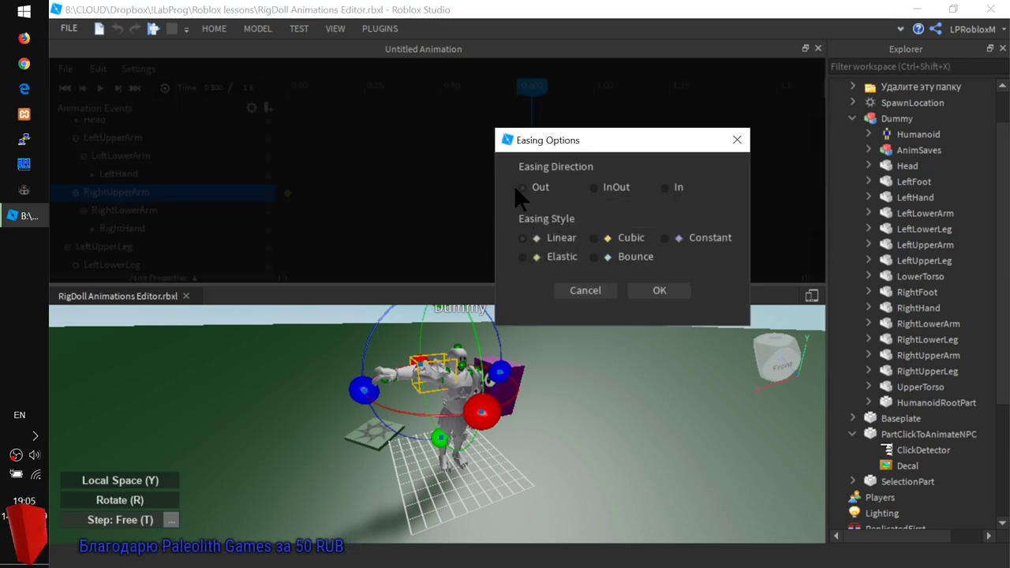
pyautogui.click(586, 290)
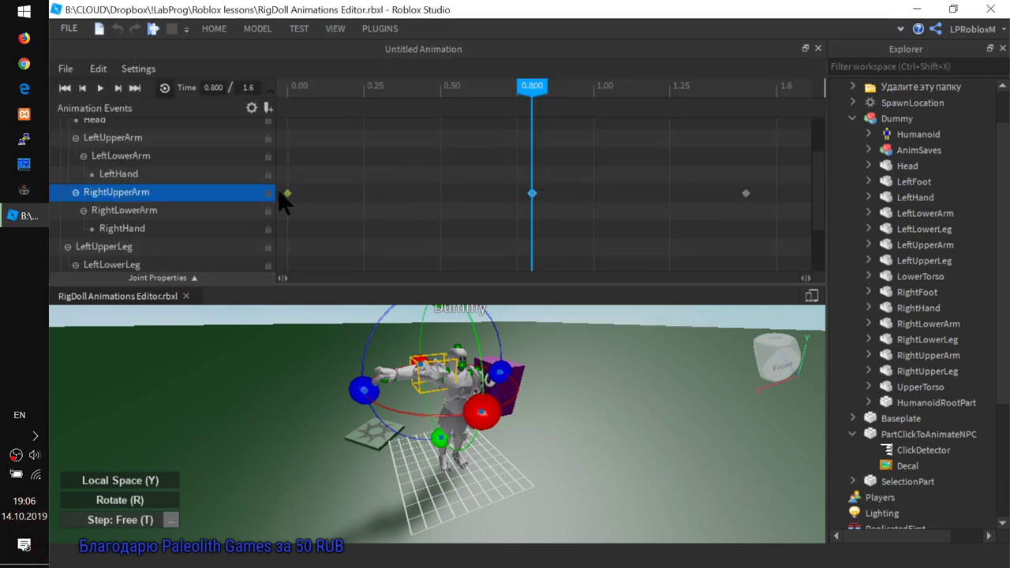
pyautogui.click(288, 193)
pyautogui.click(409, 172)
pyautogui.click(532, 193)
pyautogui.click(629, 207)
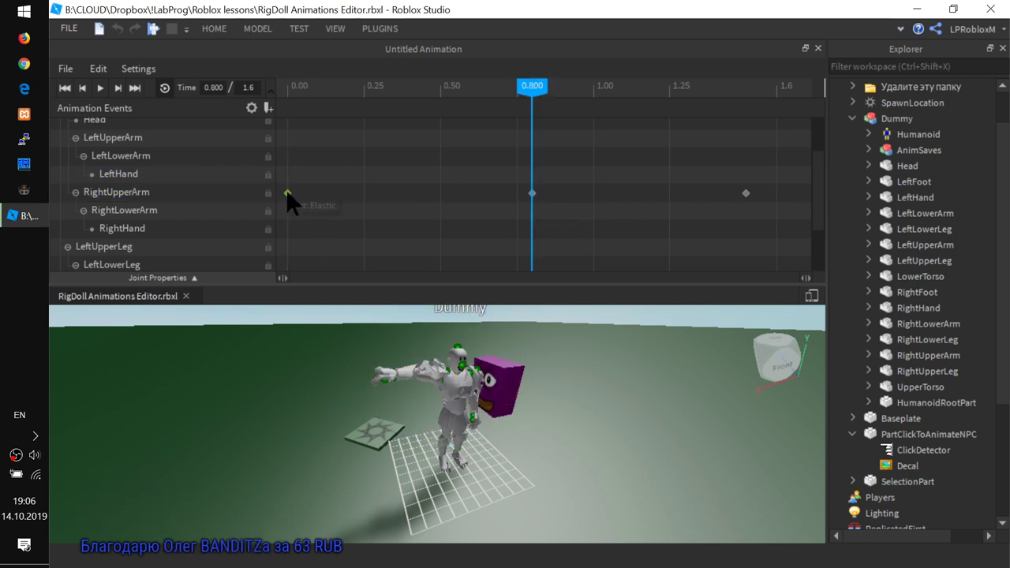
# Change the easing style of the RightUpperArm keyframe at 0.000 to Constant and preview the arm motion.
pyautogui.click(287, 193)
pyautogui.rightClick(288, 193)
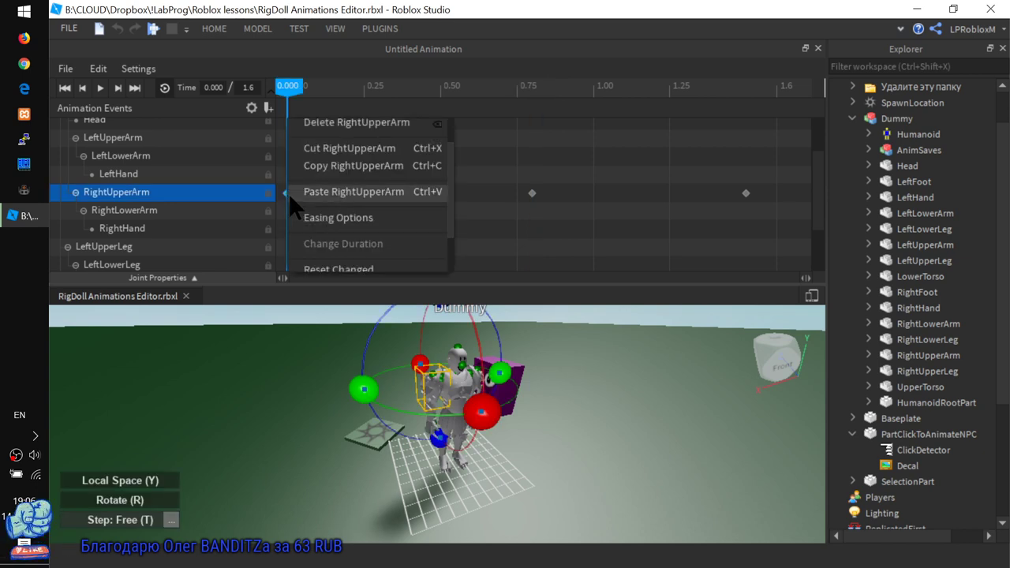
pyautogui.click(327, 215)
pyautogui.click(556, 256)
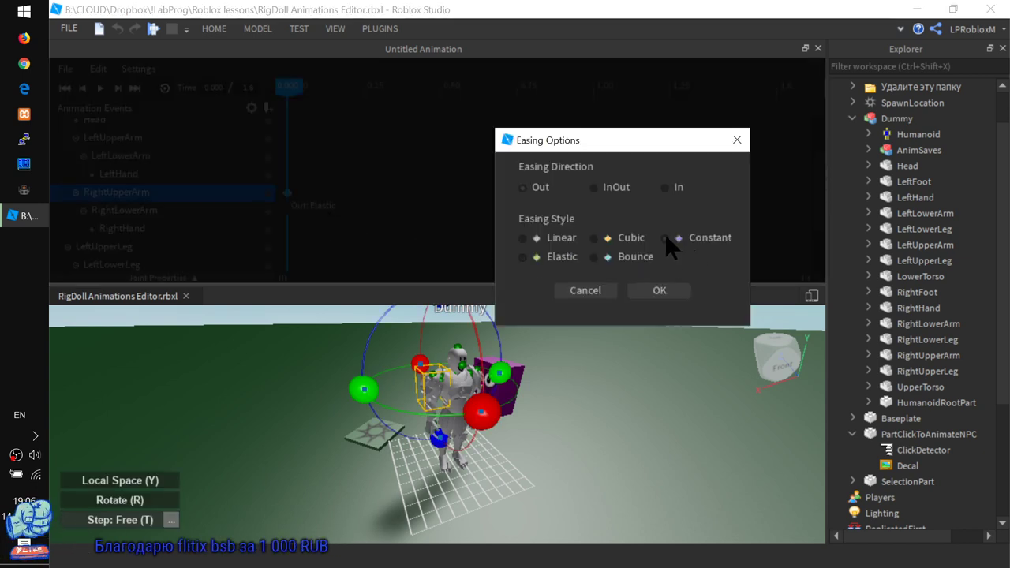
pyautogui.click(660, 289)
pyautogui.hotkey('ctrl', 'z')
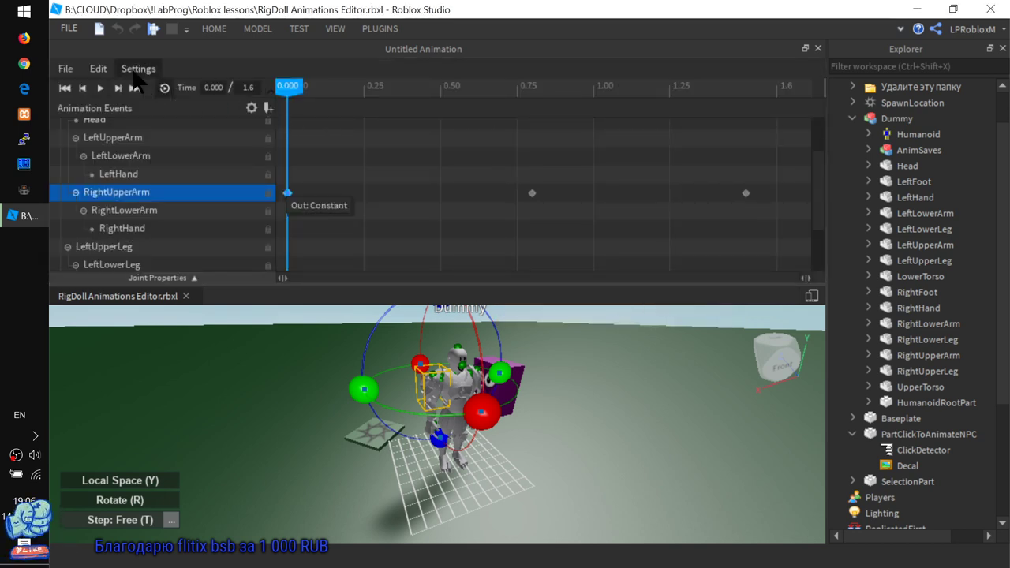
pyautogui.click(99, 88)
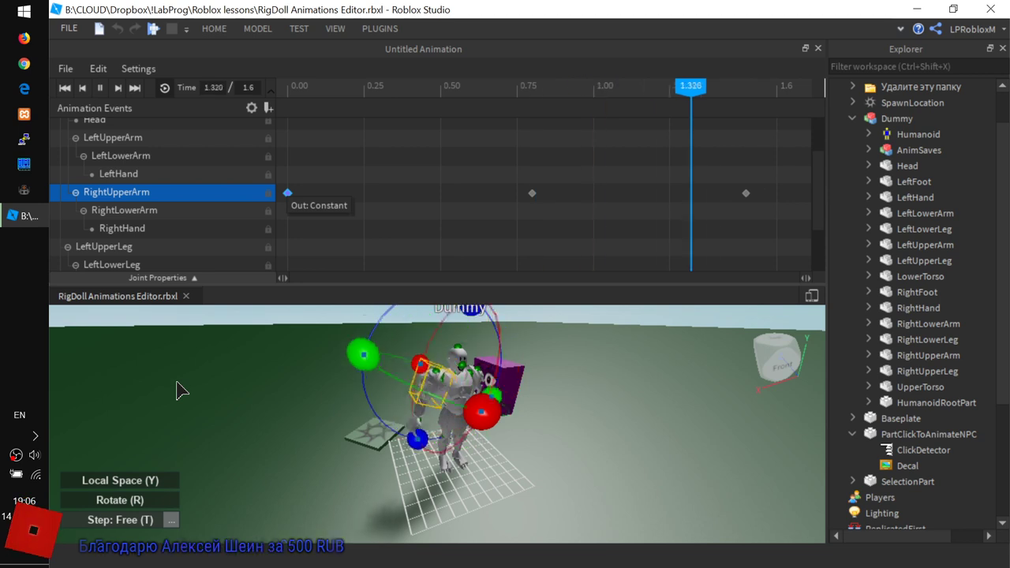
pyautogui.click(99, 87)
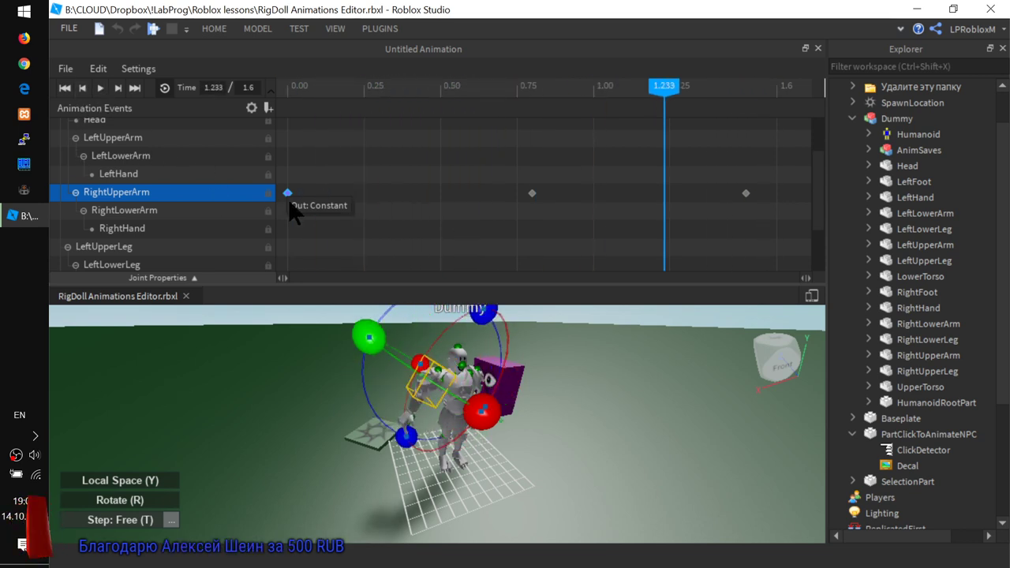
# Change the easing style of the first RightUpperArm keyframe to Cubic, play the animation and pause it.
pyautogui.rightClick(289, 193)
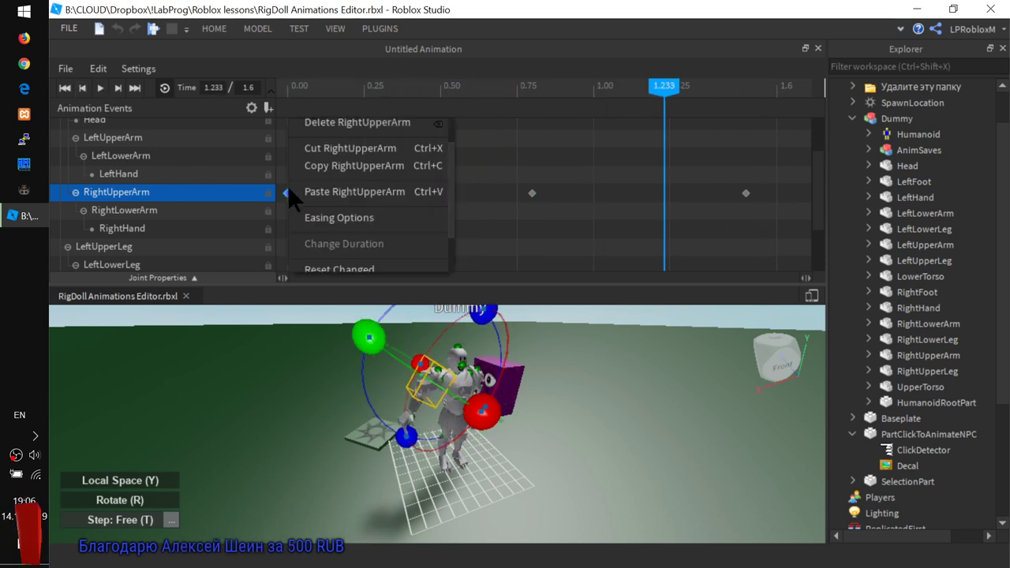
pyautogui.click(326, 217)
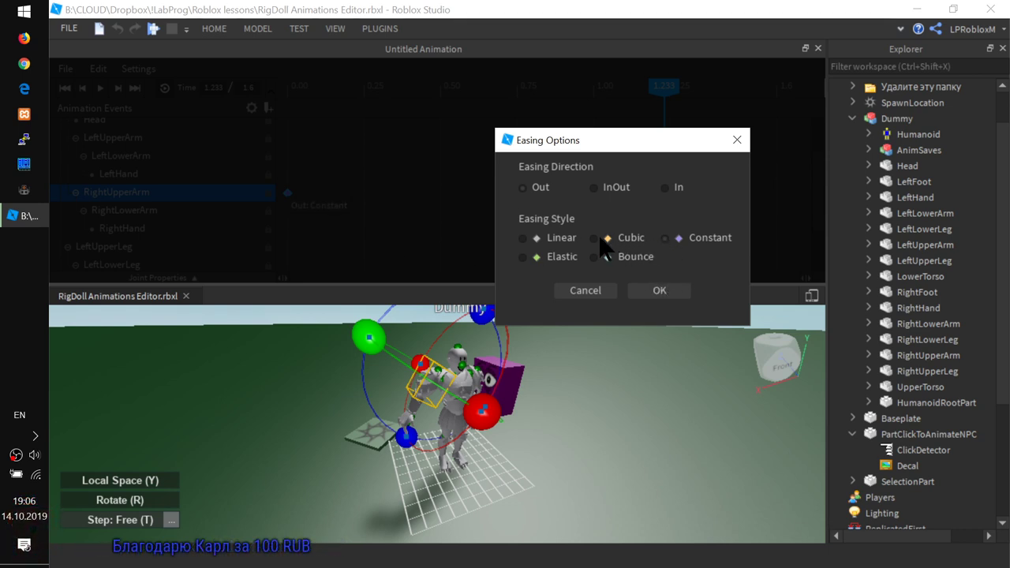
pyautogui.click(643, 289)
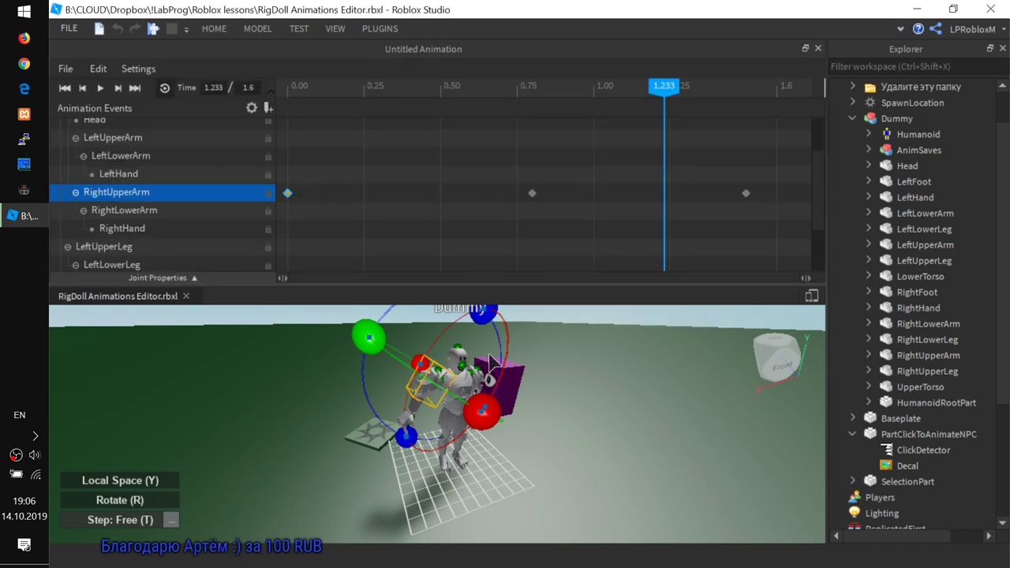
pyautogui.click(100, 88)
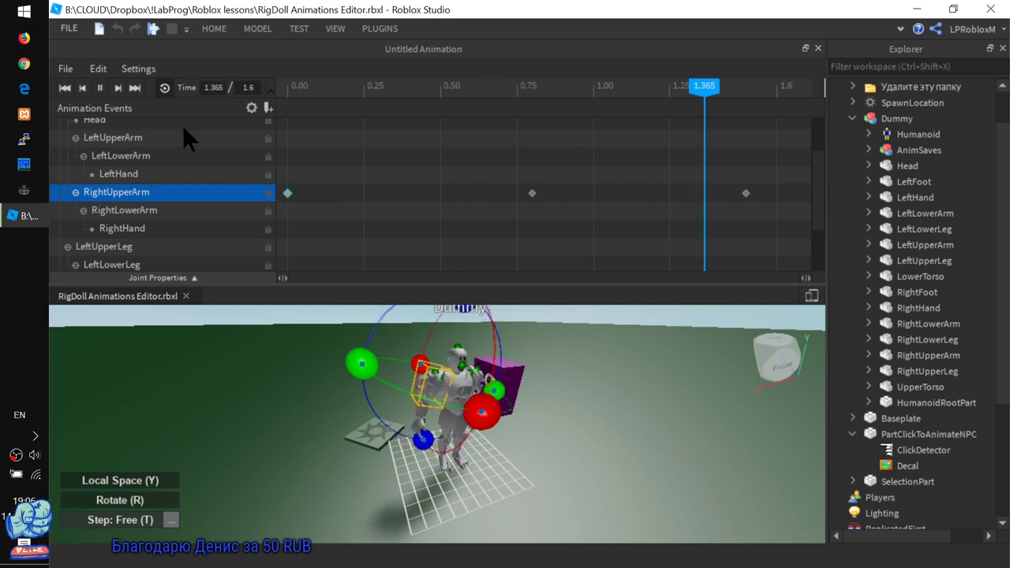
pyautogui.click(99, 88)
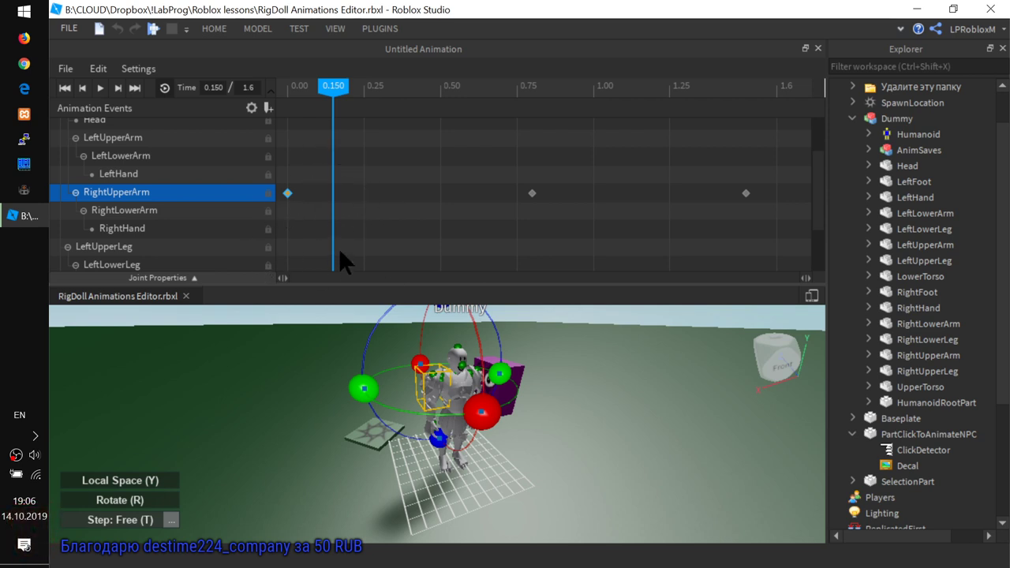
# Set the easing style of the first RightUpperArm keyframe back to Bounce and replay the animation.
pyautogui.rightClick(292, 191)
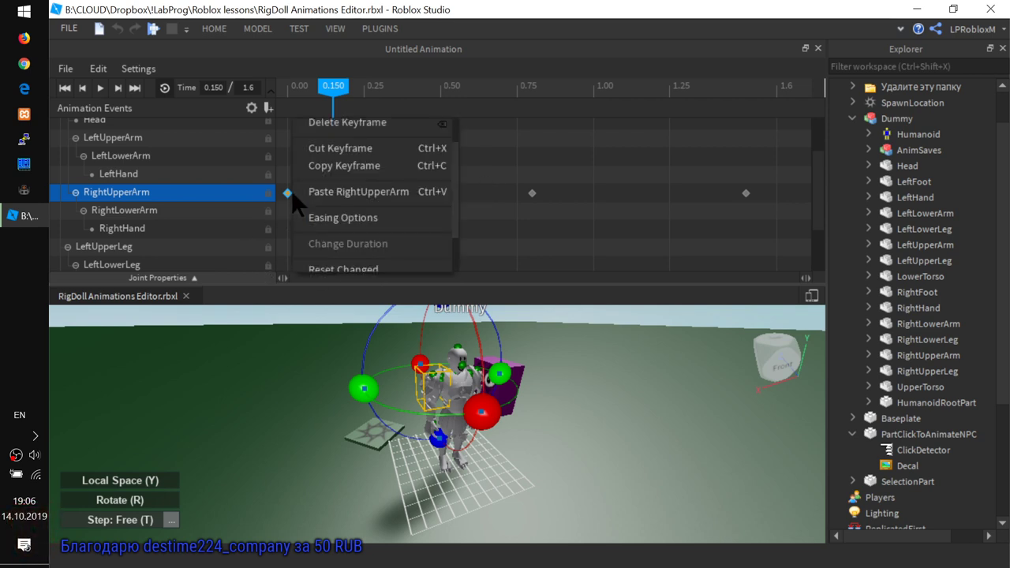
pyautogui.click(325, 219)
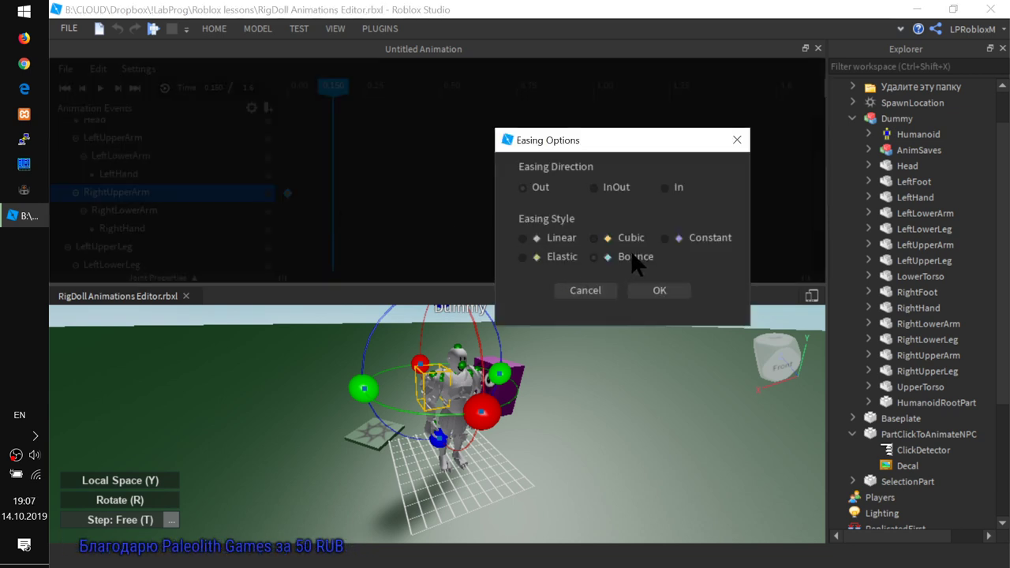
pyautogui.click(612, 237)
pyautogui.click(660, 291)
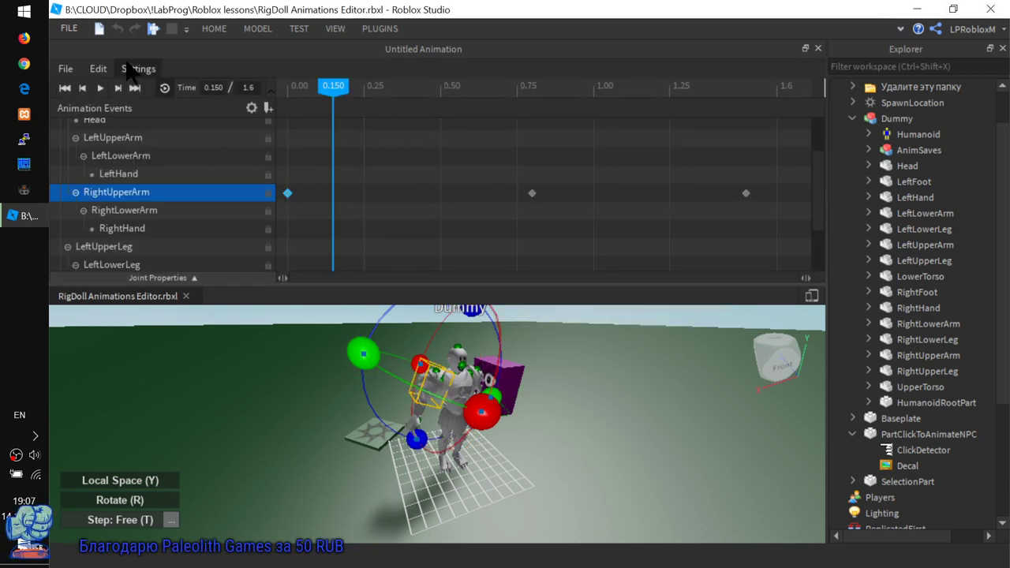
pyautogui.click(101, 87)
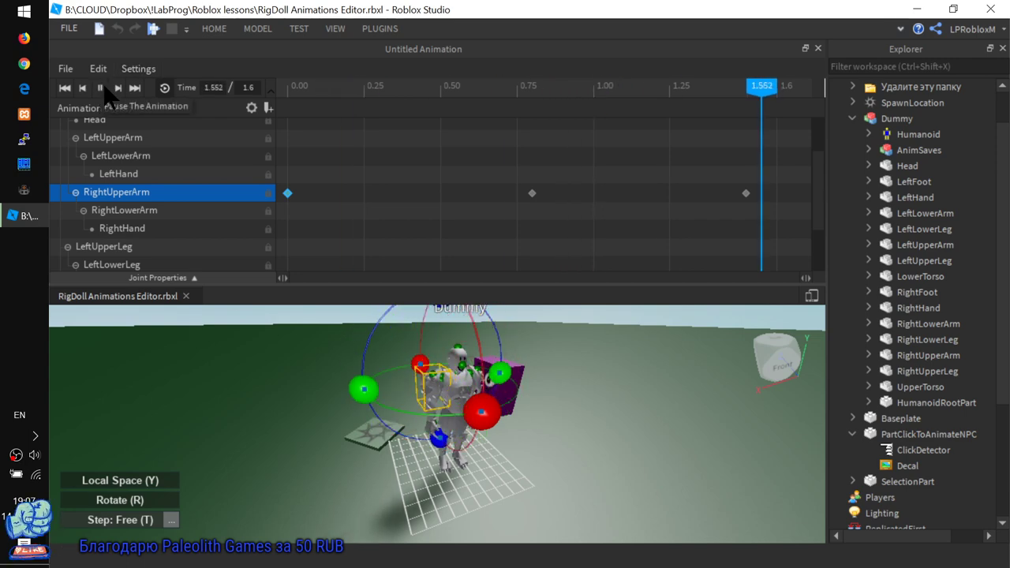
pyautogui.click(101, 87)
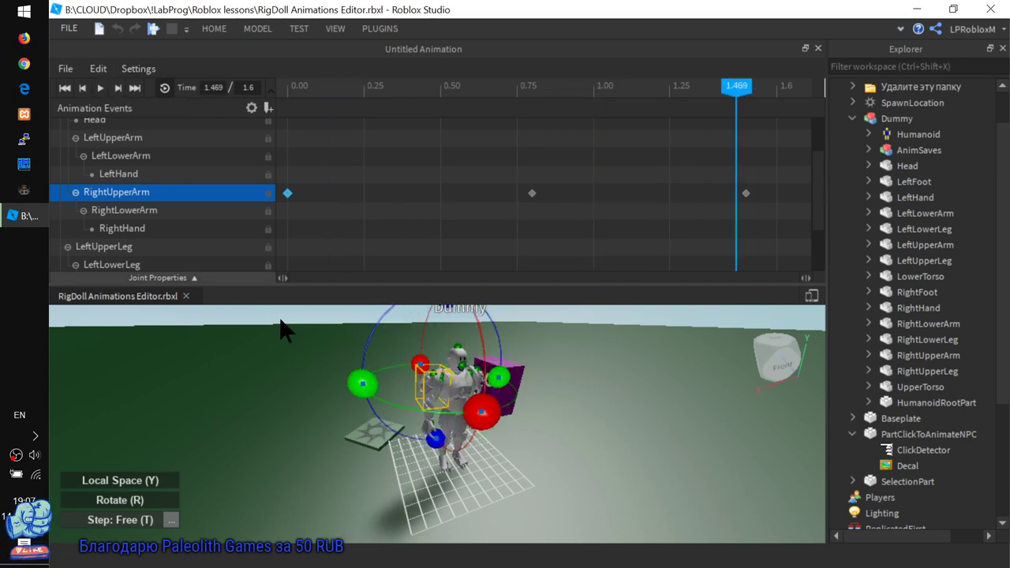
pyautogui.moveTo(629, 473); pyautogui.dragTo(630, 474, button='right')
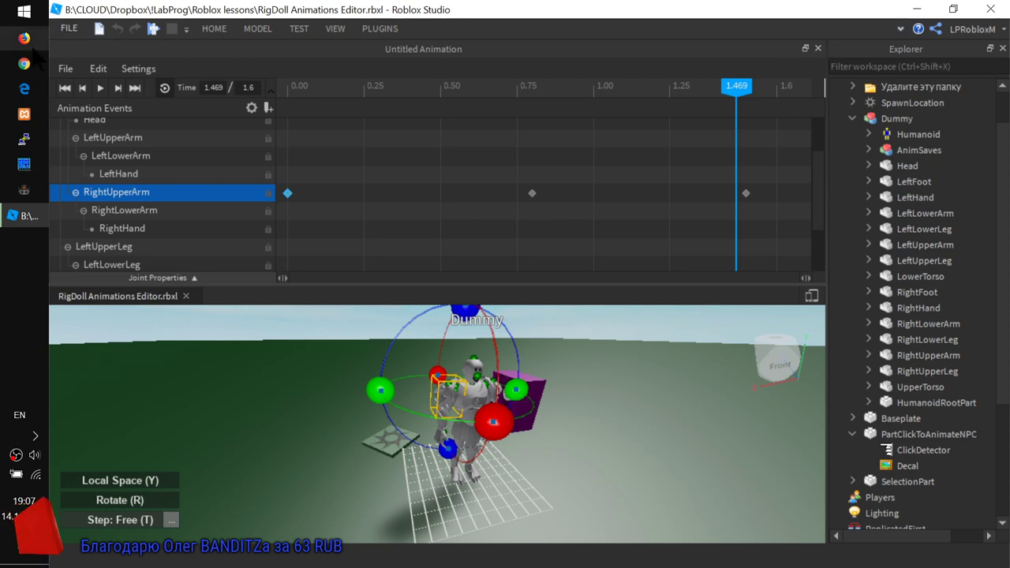
pyautogui.click(901, 29)
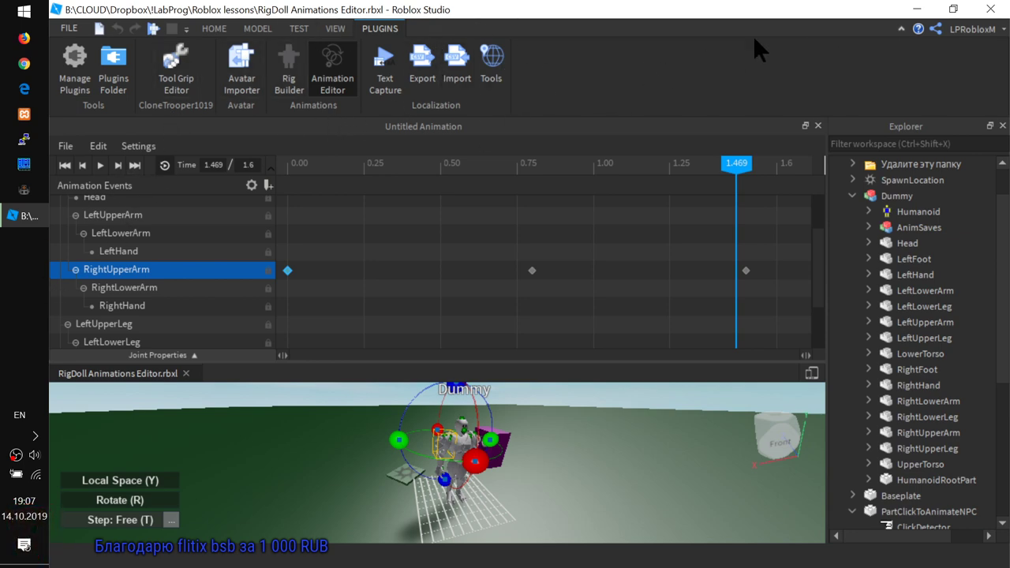
pyautogui.click(901, 29)
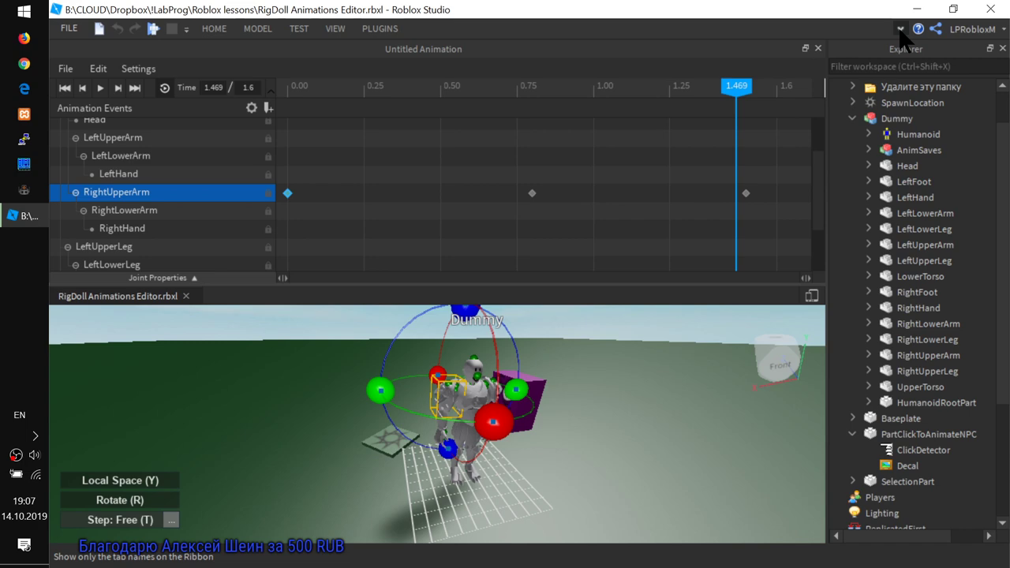
pyautogui.click(900, 29)
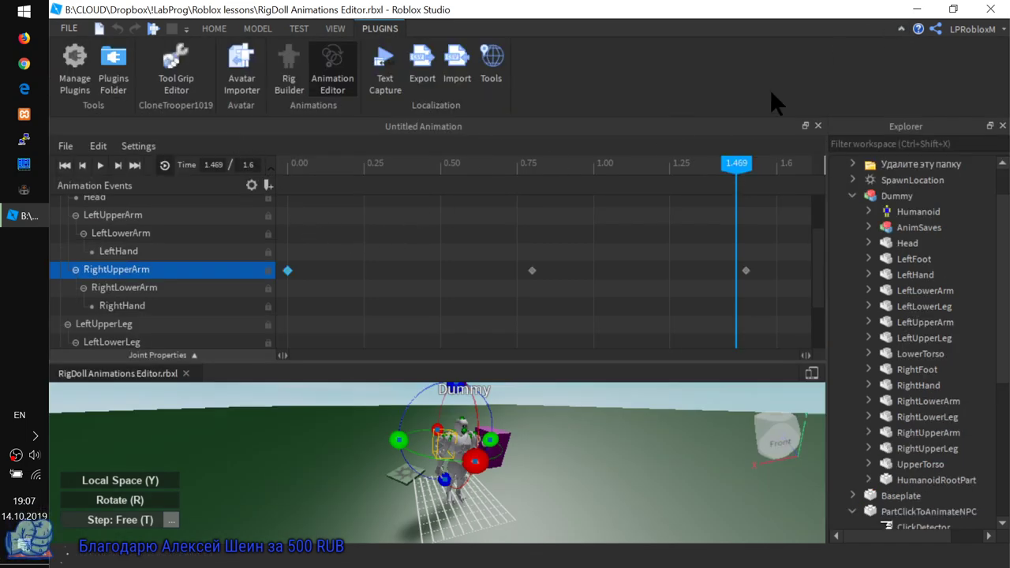
pyautogui.click(900, 28)
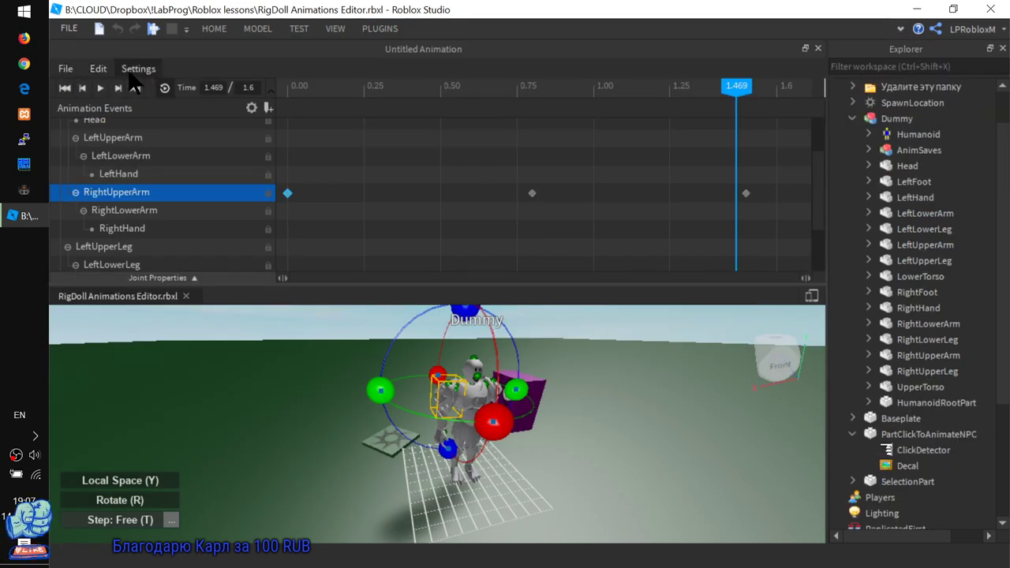
pyautogui.click(66, 69)
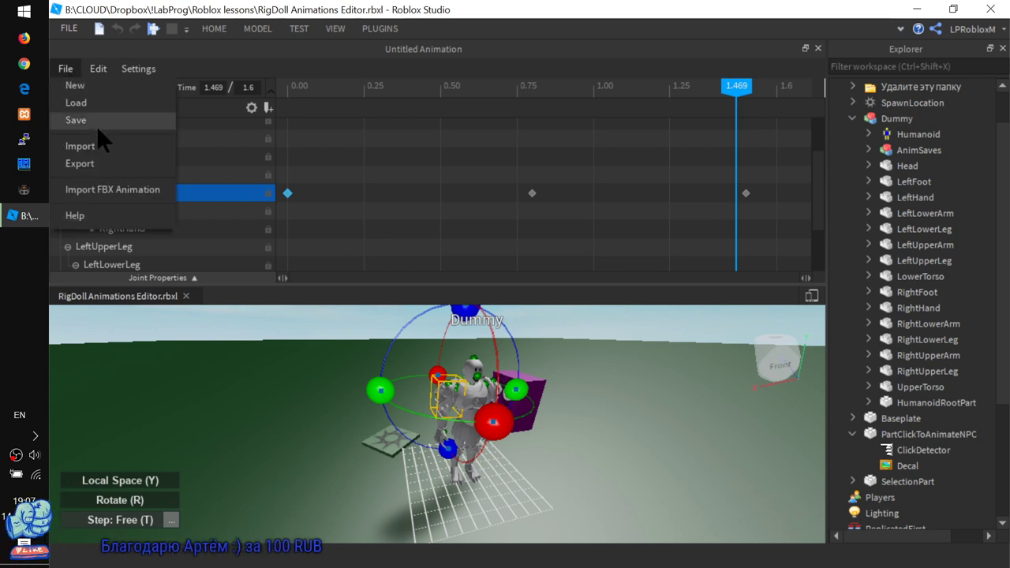
pyautogui.click(88, 85)
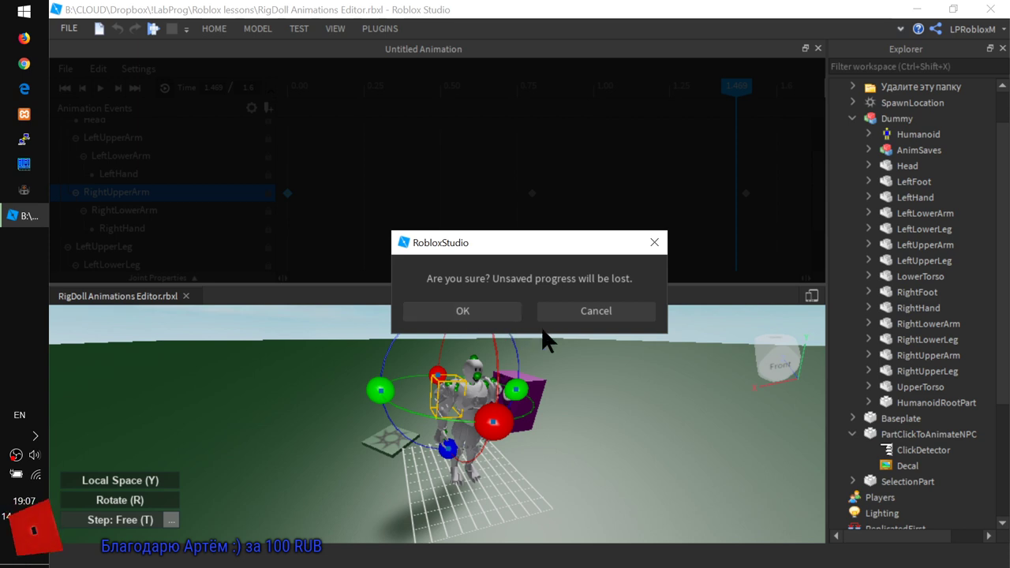
pyautogui.click(591, 317)
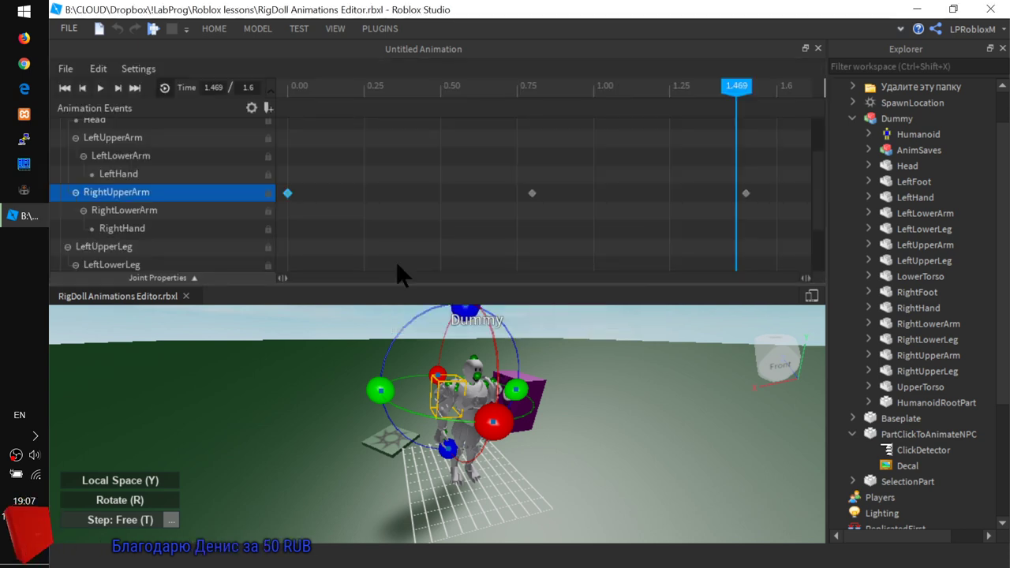
# Save the animation under the name "Прав рука вверх".
pyautogui.click(66, 70)
pyautogui.click(83, 121)
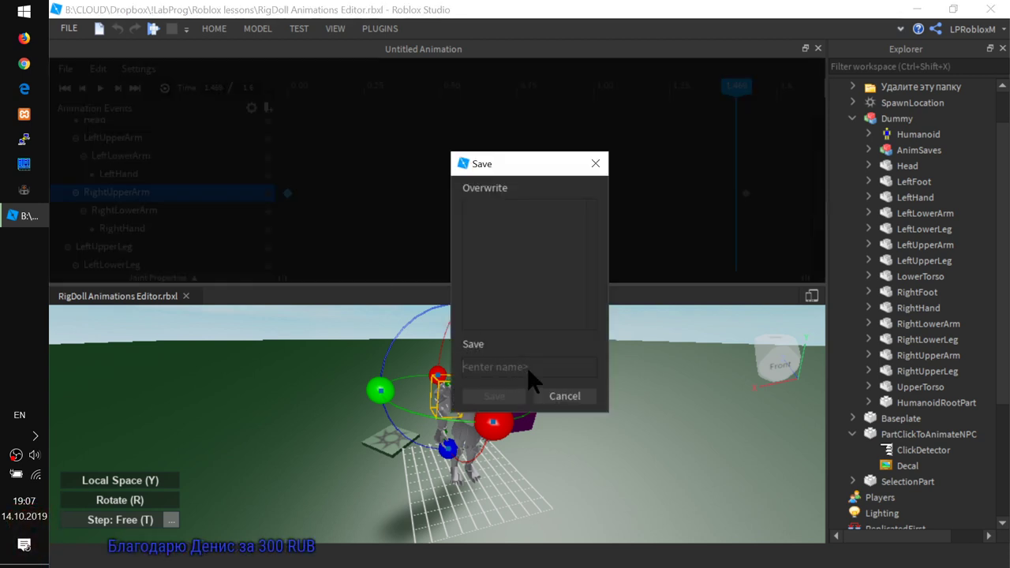
pyautogui.write('f')
pyautogui.press('BackSpace')
pyautogui.hotkey('alt', 'shift')
pyautogui.write('Прыж')
pyautogui.press('BackSpace')
pyautogui.press('BackSpace')
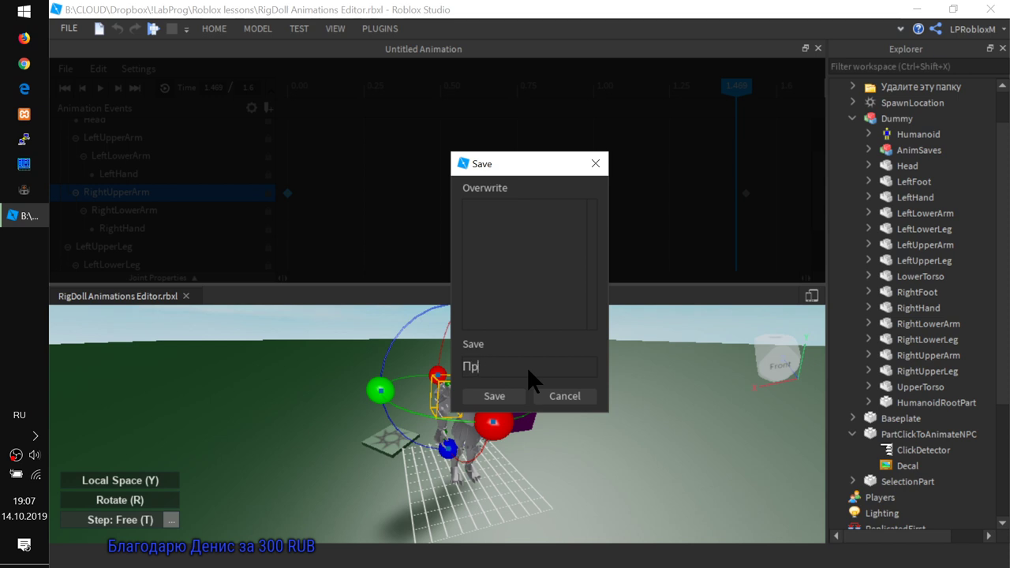
pyautogui.write('ав рука вве')
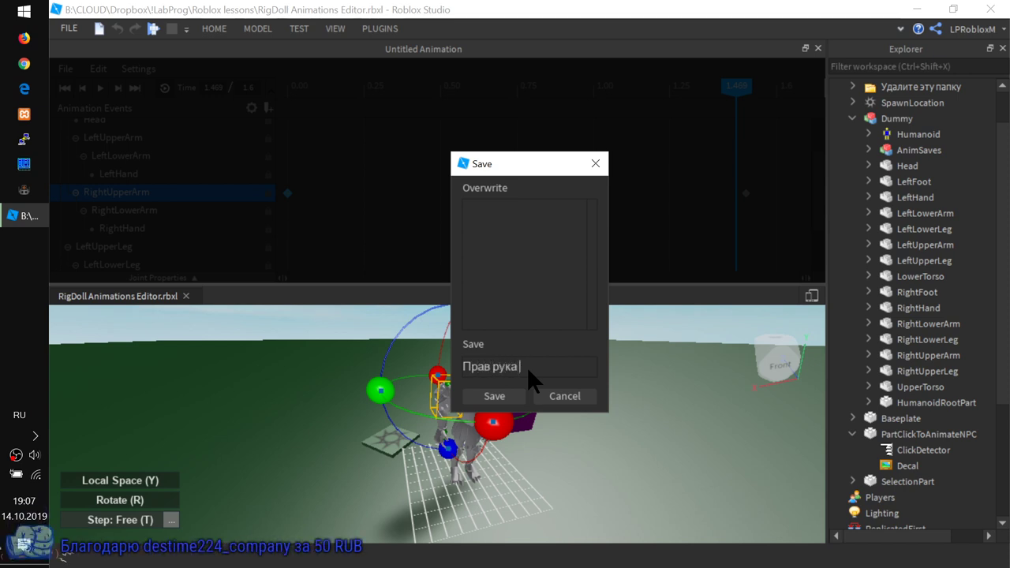
pyautogui.write('х')
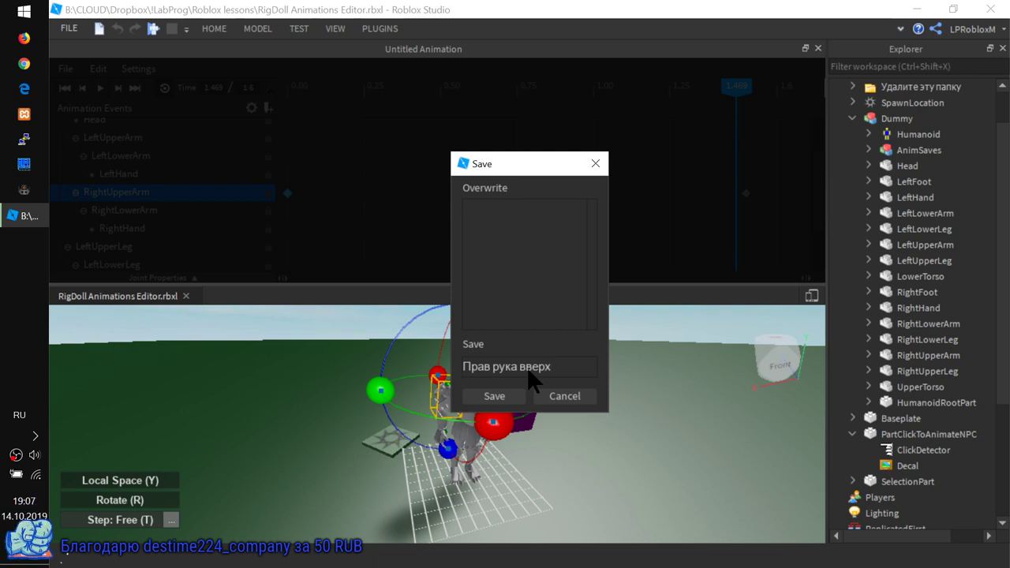
pyautogui.click(497, 397)
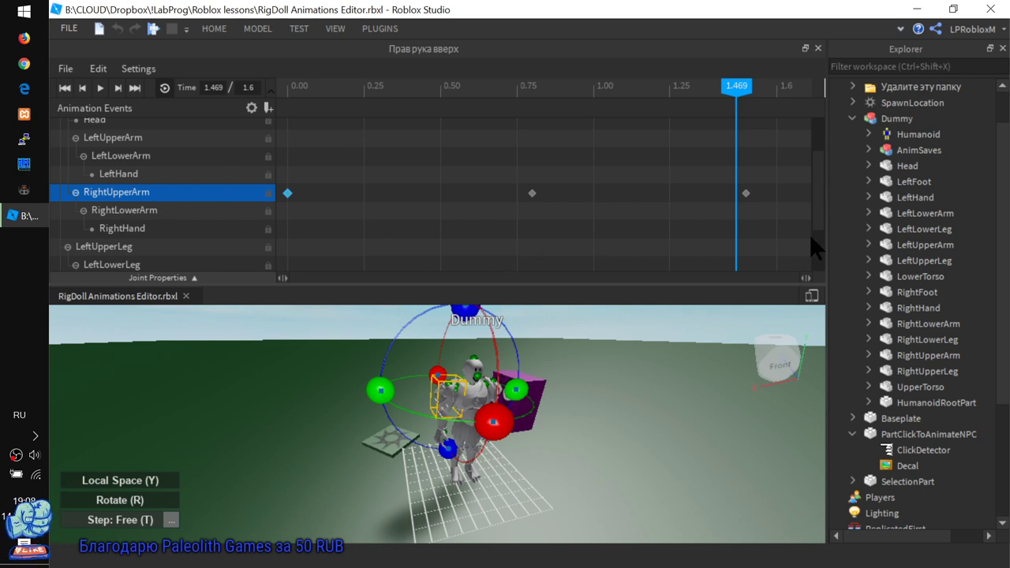
# Examine the saved animation and its keyframes inside the Dummy's AnimSaves, and collapse its entry again.
pyautogui.scroll(3, 947, 179)
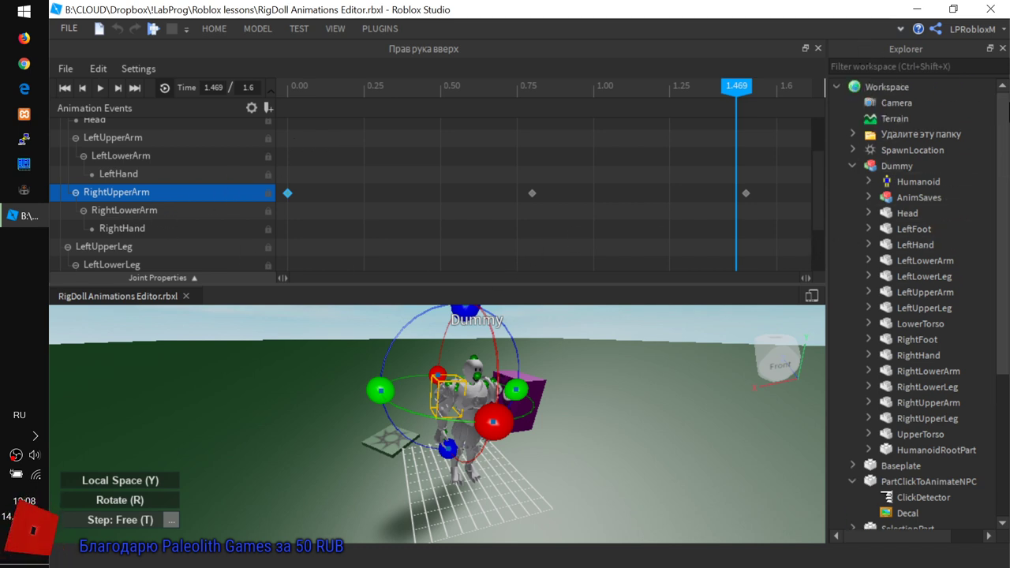
pyautogui.click(852, 165)
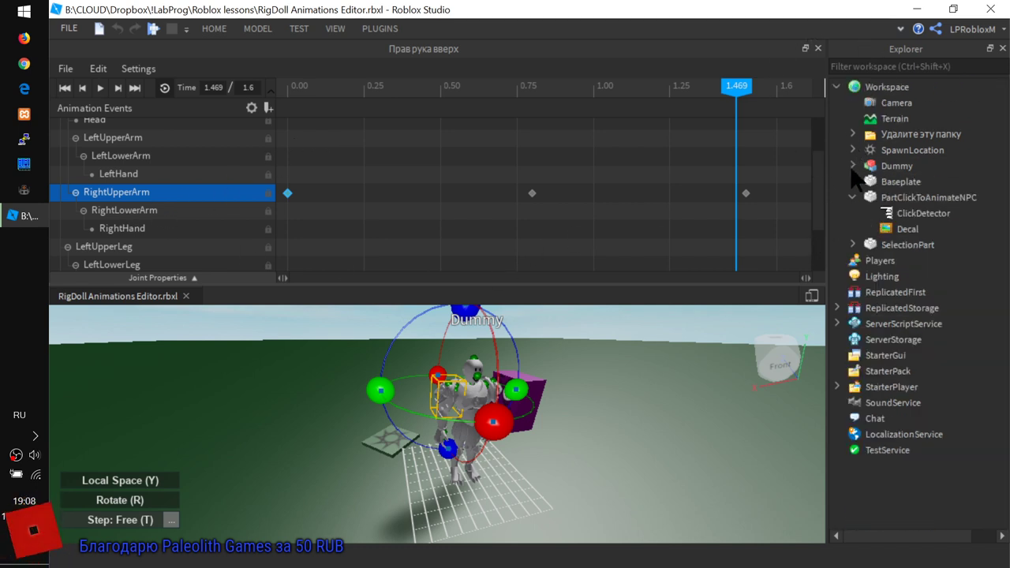
pyautogui.click(851, 165)
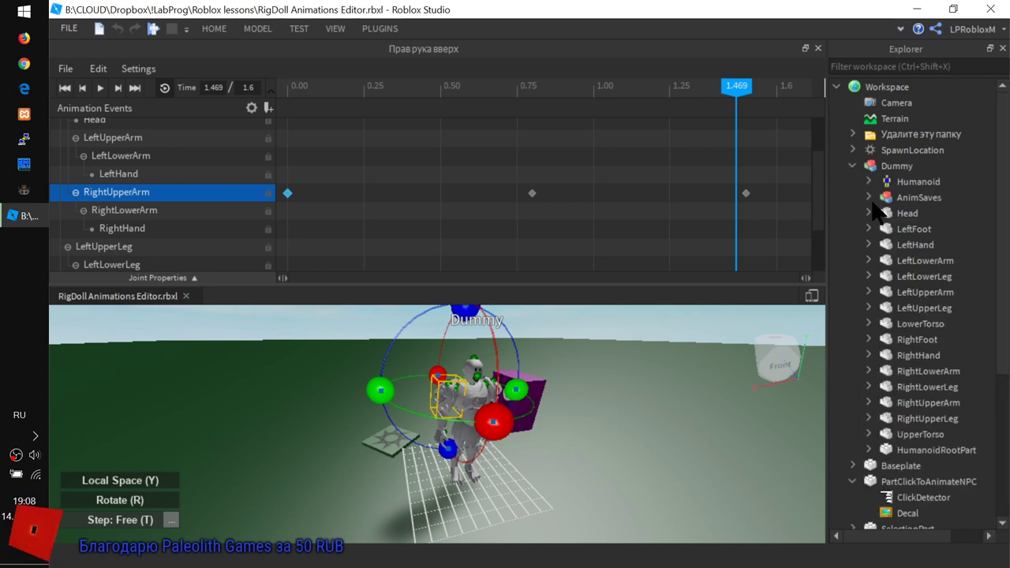
pyautogui.click(928, 201)
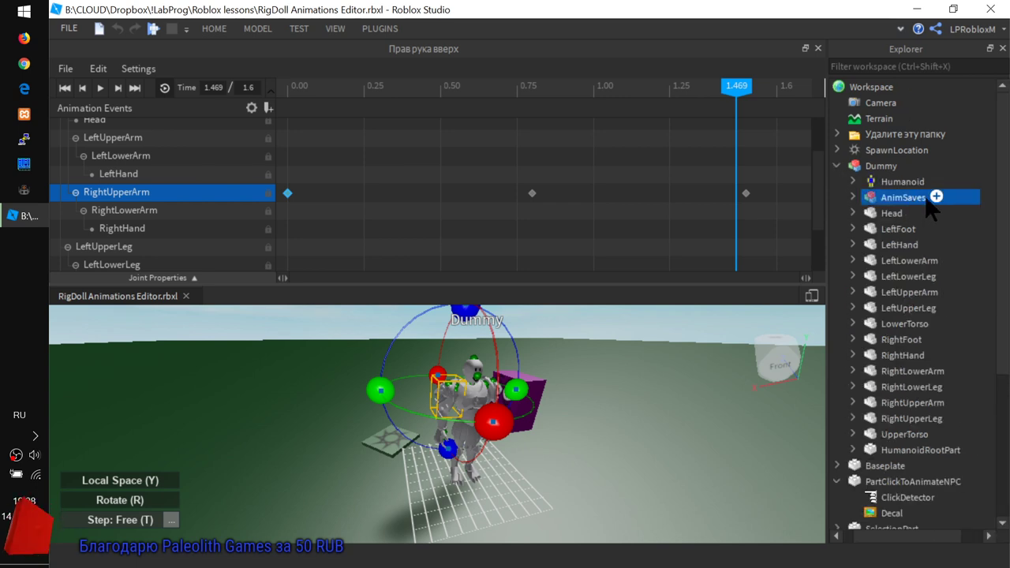
pyautogui.click(852, 197)
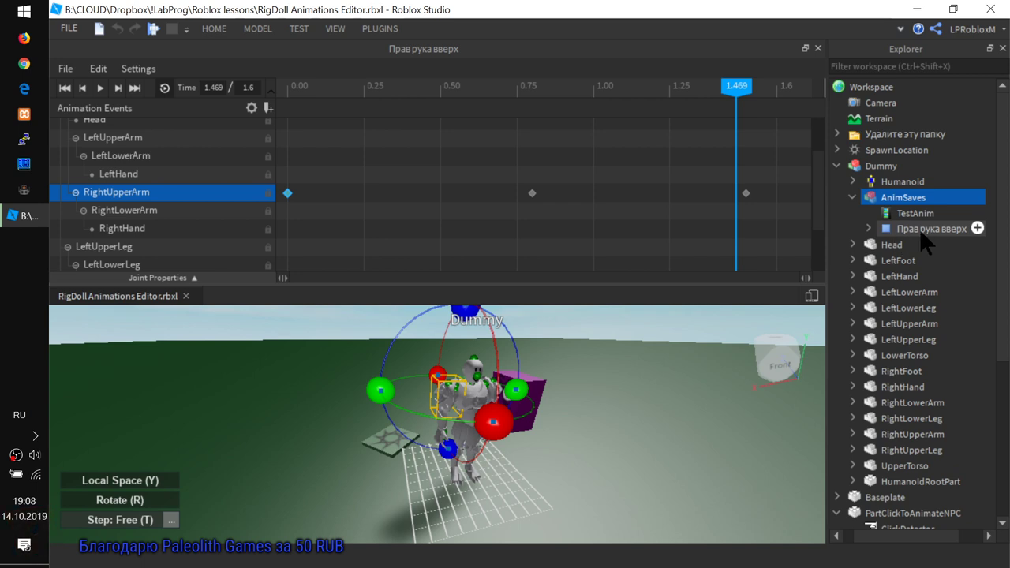
pyautogui.click(869, 228)
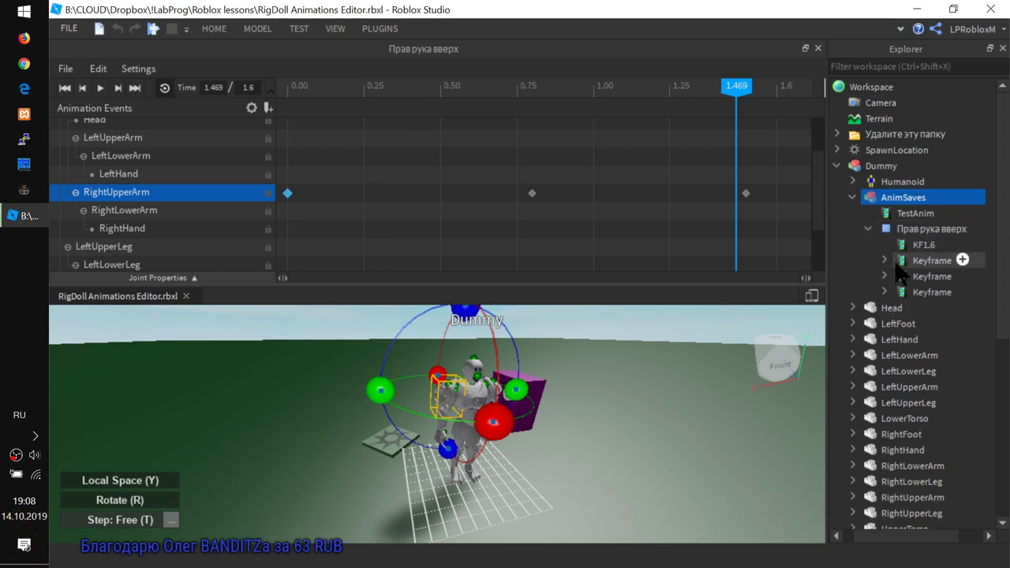
pyautogui.click(867, 230)
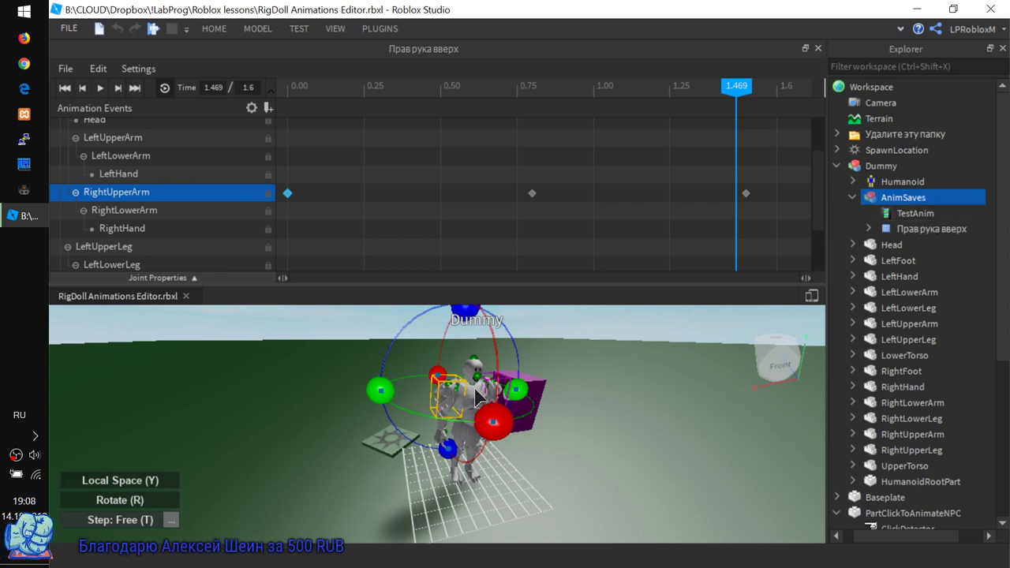
# Start a new blank animation, accepting the loss of unsaved progress, and close the Animation Editor.
pyautogui.click(65, 68)
pyautogui.click(77, 84)
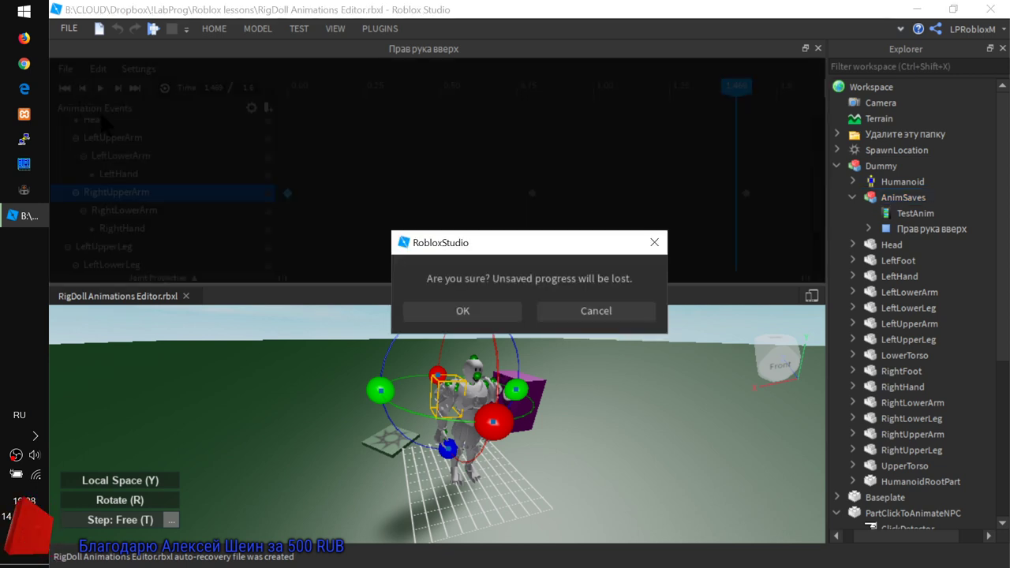
pyautogui.click(463, 309)
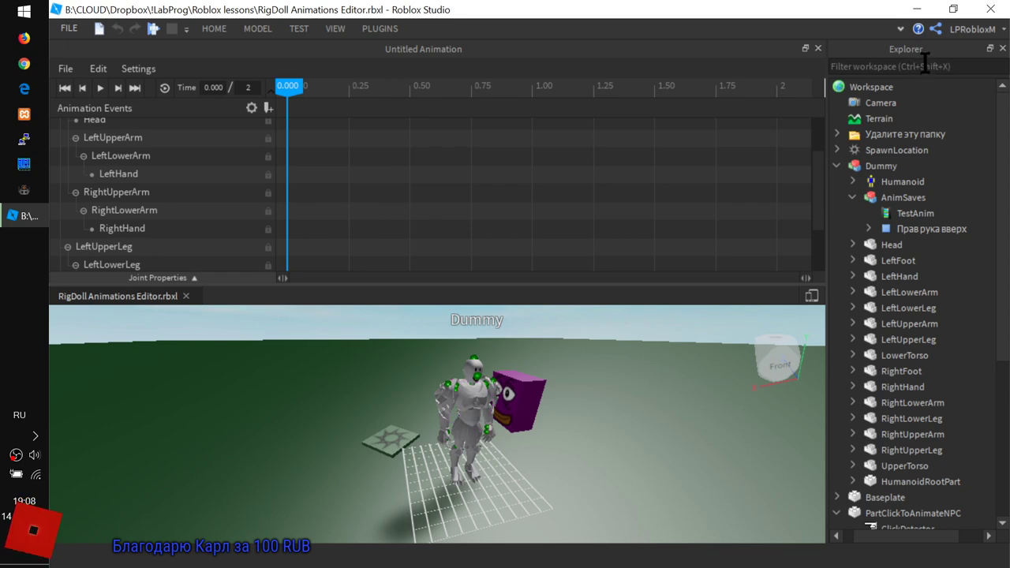
pyautogui.click(901, 28)
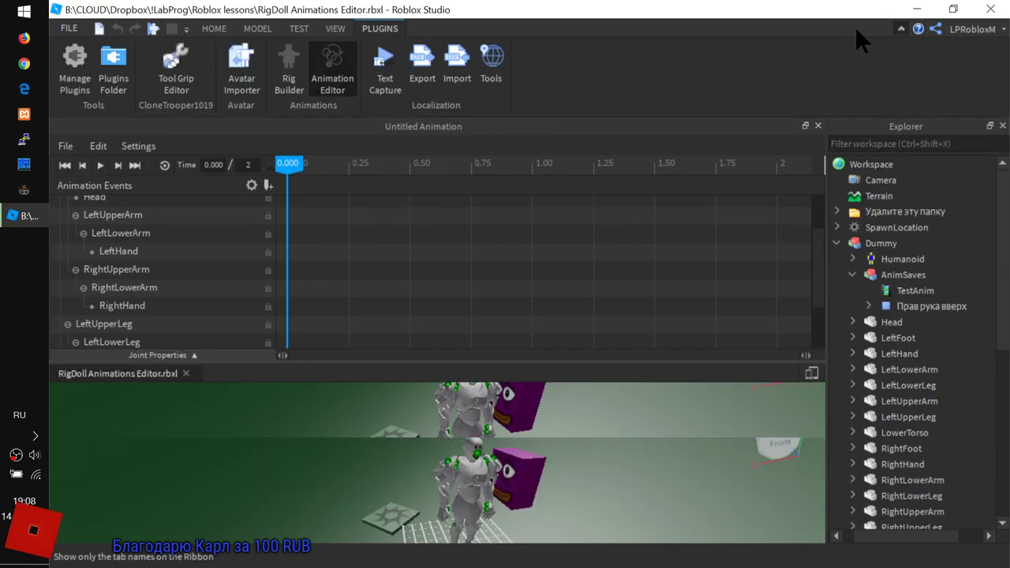
pyautogui.click(322, 78)
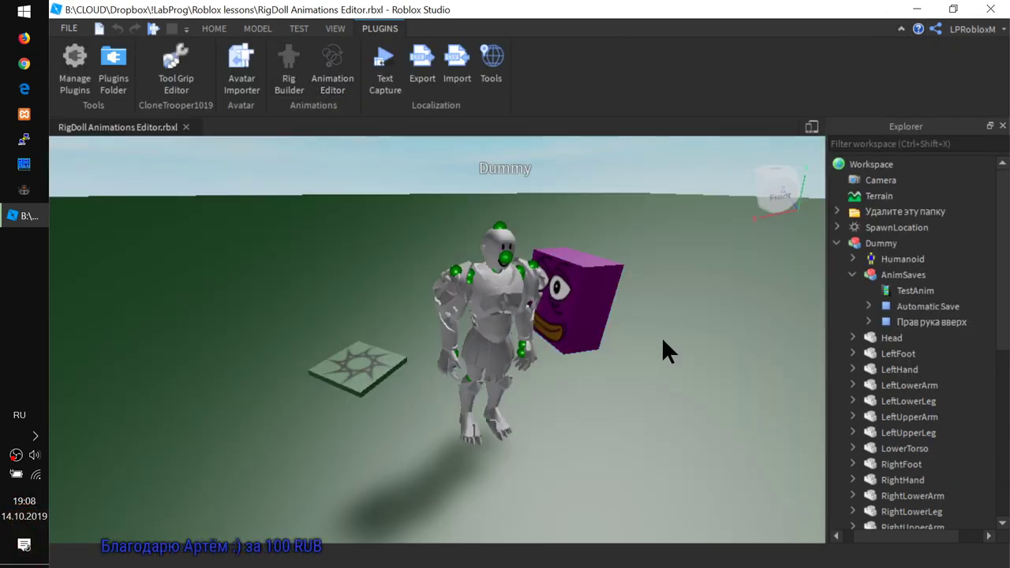
pyautogui.click(486, 320)
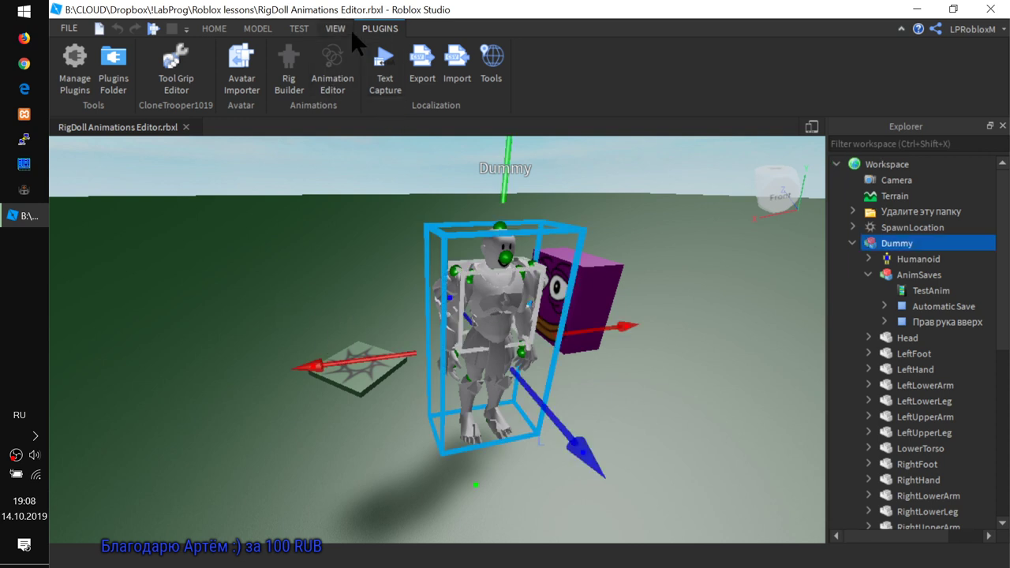
pyautogui.click(300, 75)
pyautogui.click(356, 91)
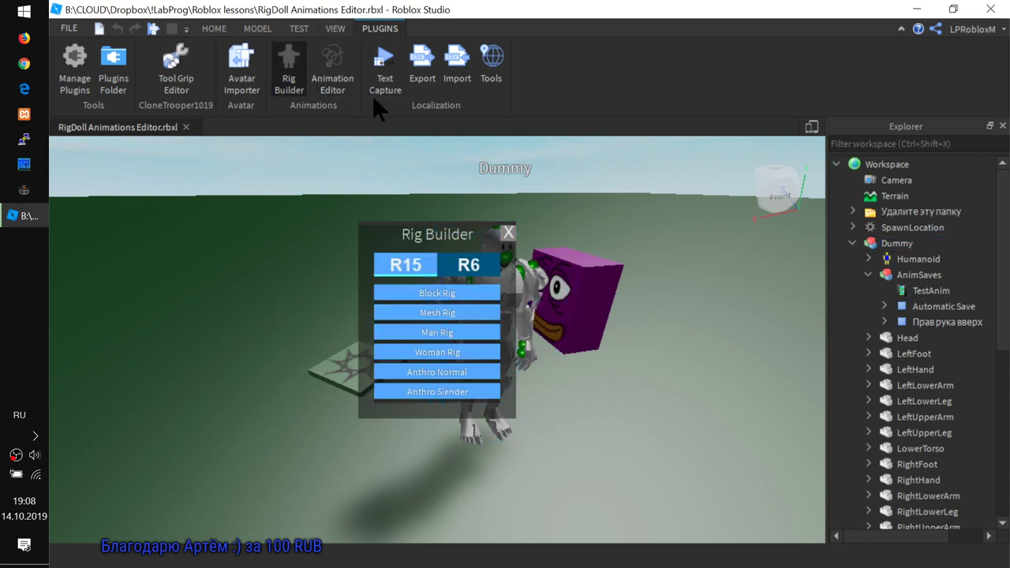
pyautogui.click(509, 233)
# Load the saved animation "Прав рука вверх" into the Animation Editor for the Dummy and preview its playback.
pyautogui.click(488, 316)
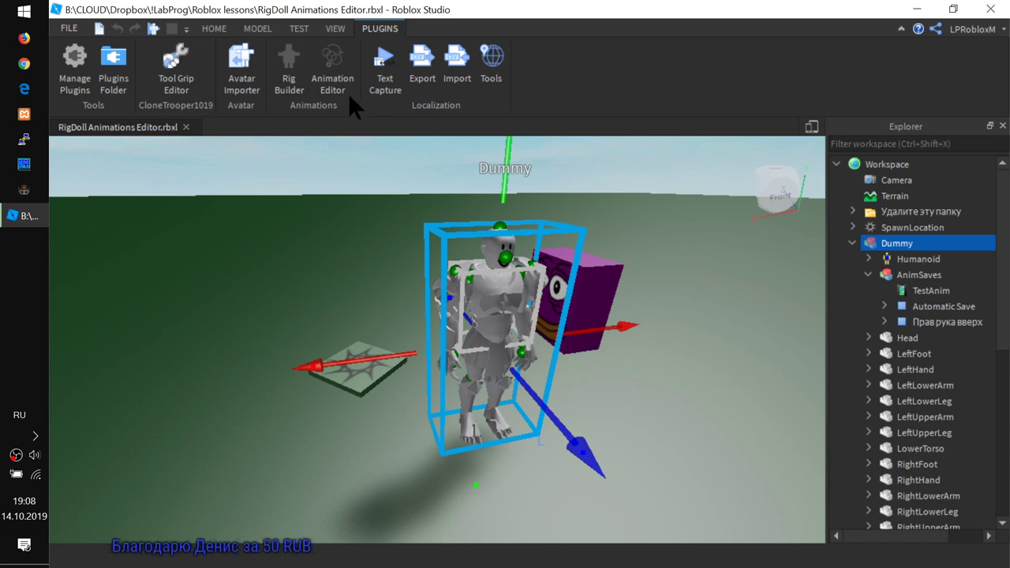
pyautogui.click(335, 75)
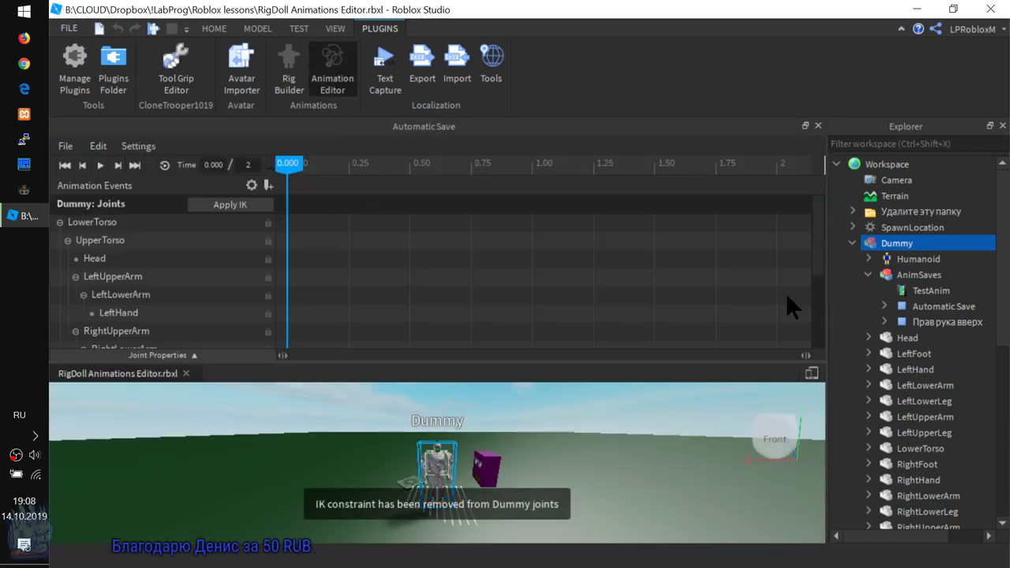
pyautogui.click(67, 147)
pyautogui.click(71, 168)
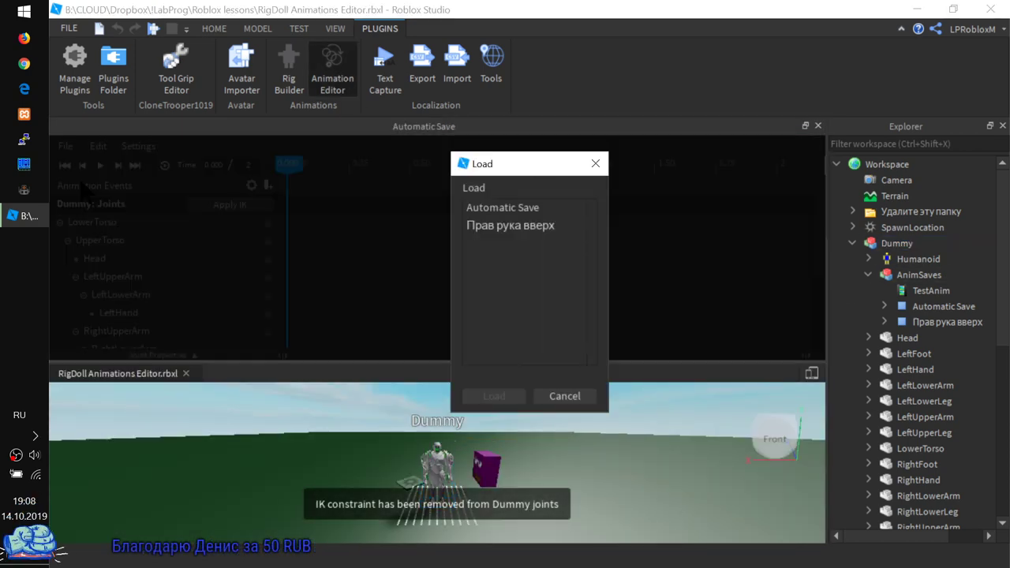
pyautogui.click(519, 229)
pyautogui.click(489, 403)
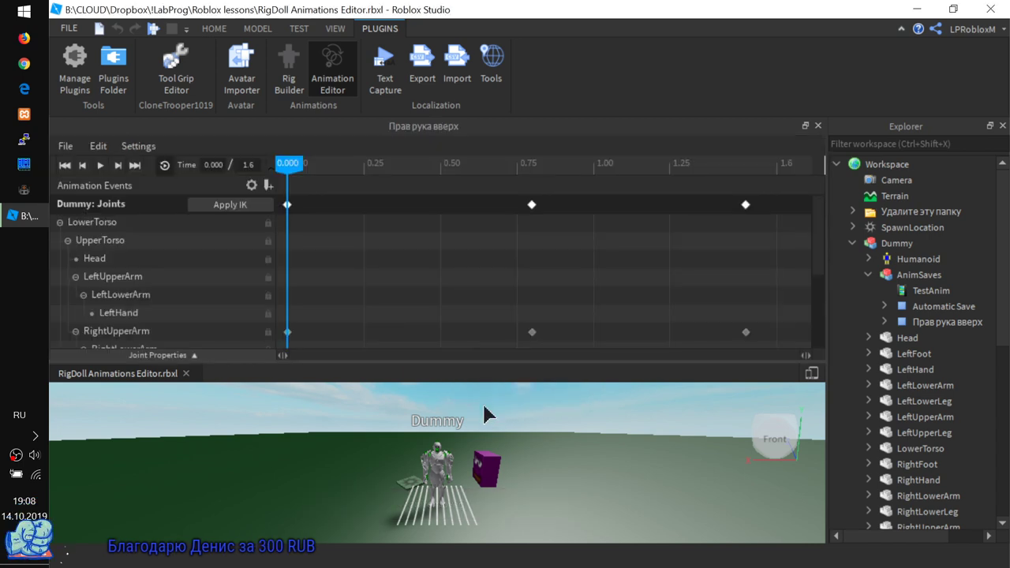
pyautogui.click(100, 165)
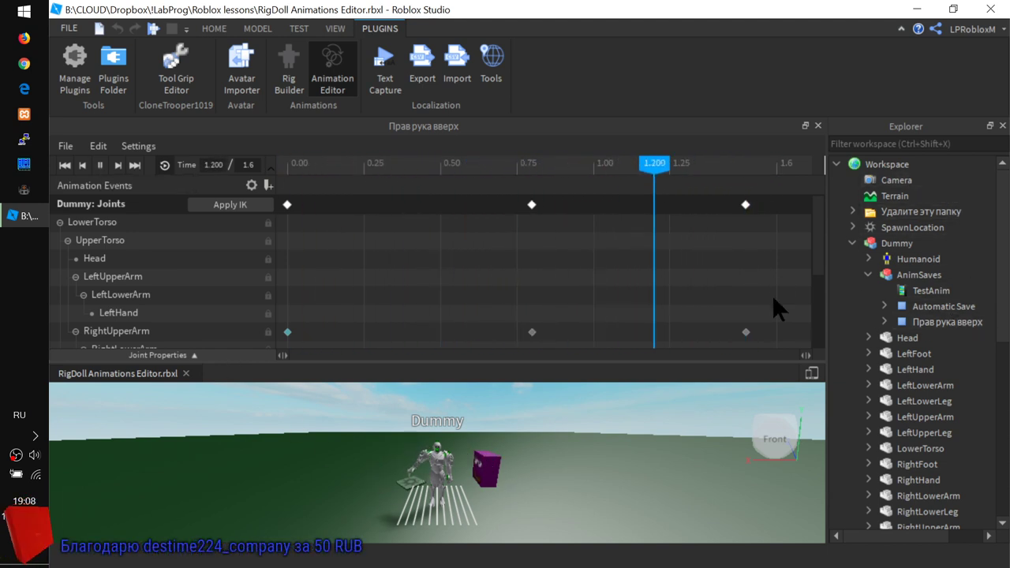
pyautogui.click(100, 165)
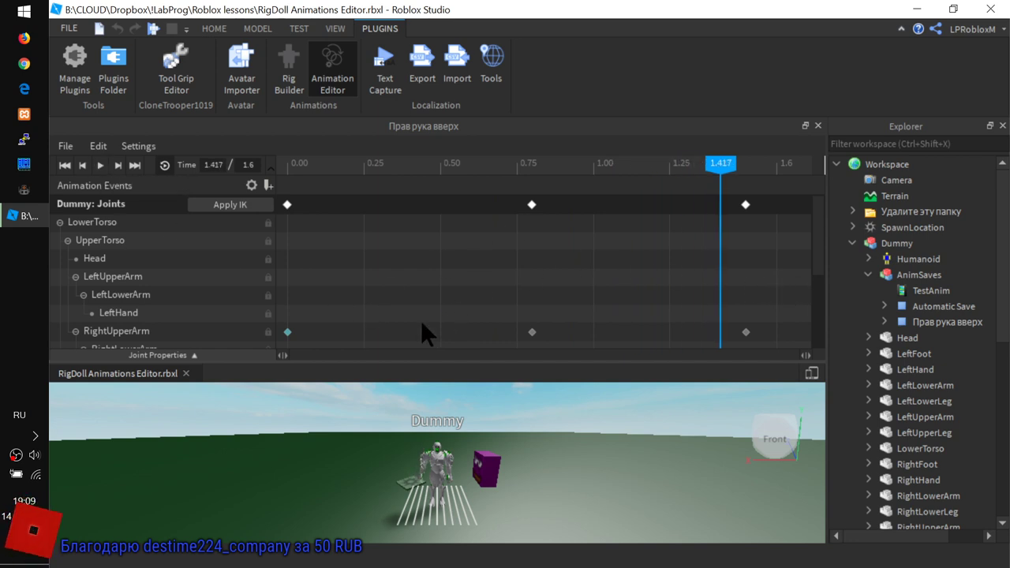
# Export the animation to Roblox as a new asset named "RHand up" with the description "r15".
pyautogui.click(65, 146)
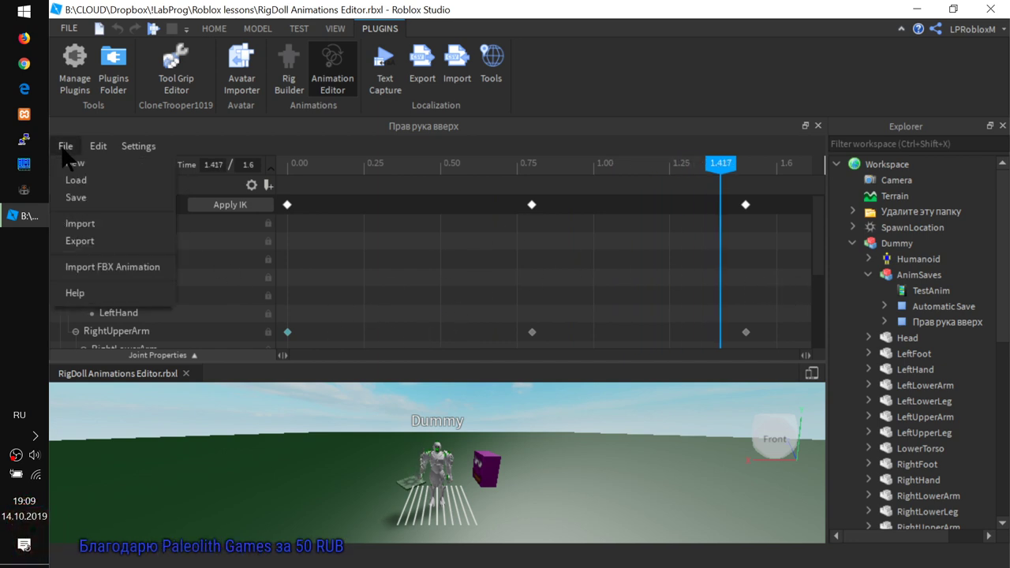
pyautogui.click(80, 241)
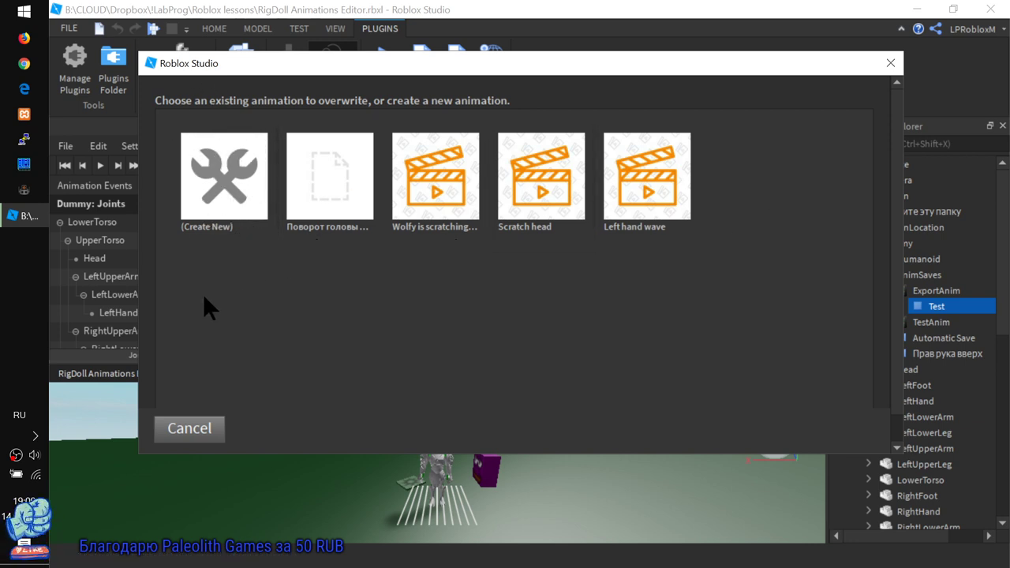
pyautogui.click(219, 193)
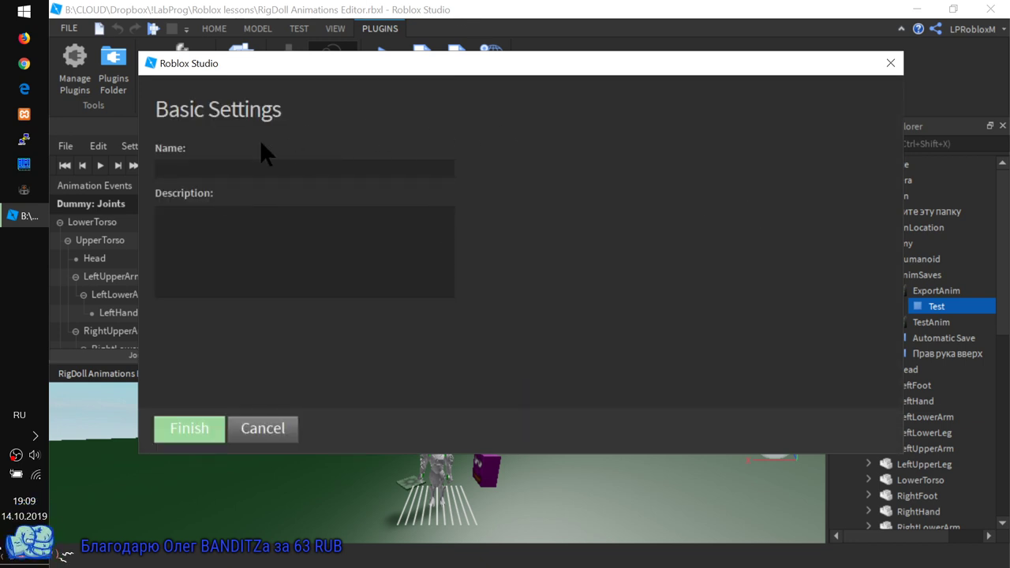
pyautogui.click(185, 169)
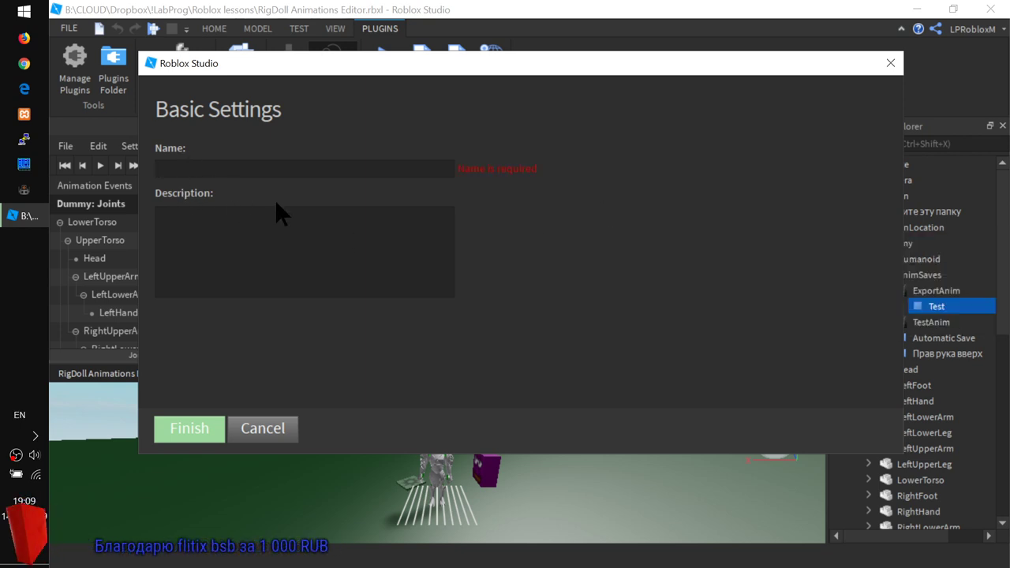
pyautogui.write('RHand up')
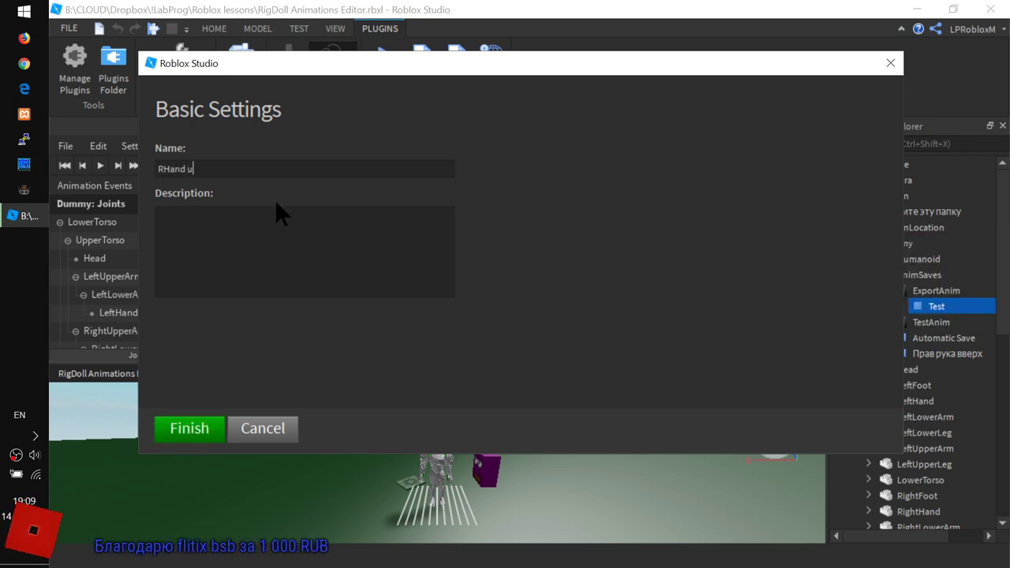
pyautogui.click(249, 236)
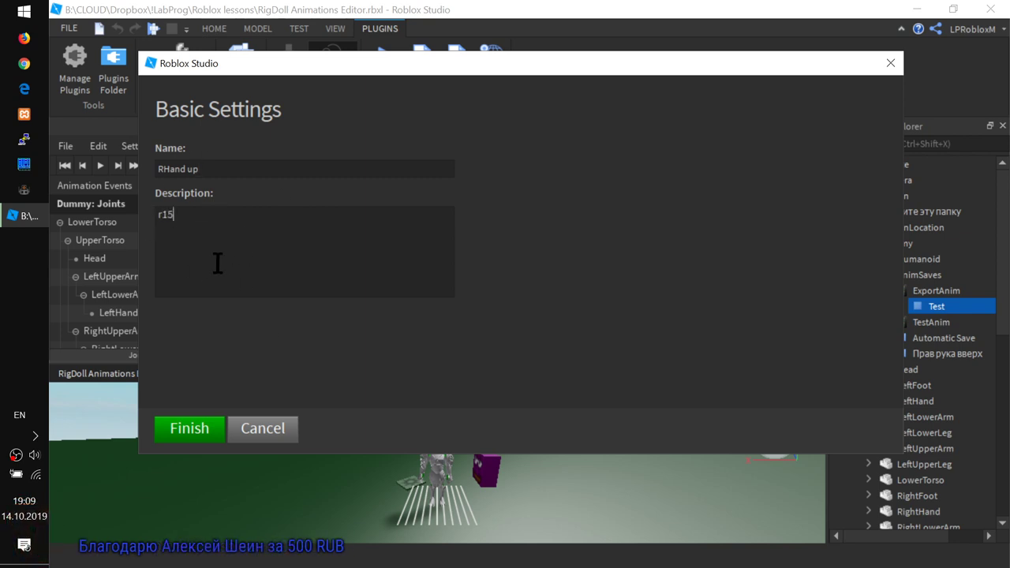
pyautogui.click(194, 422)
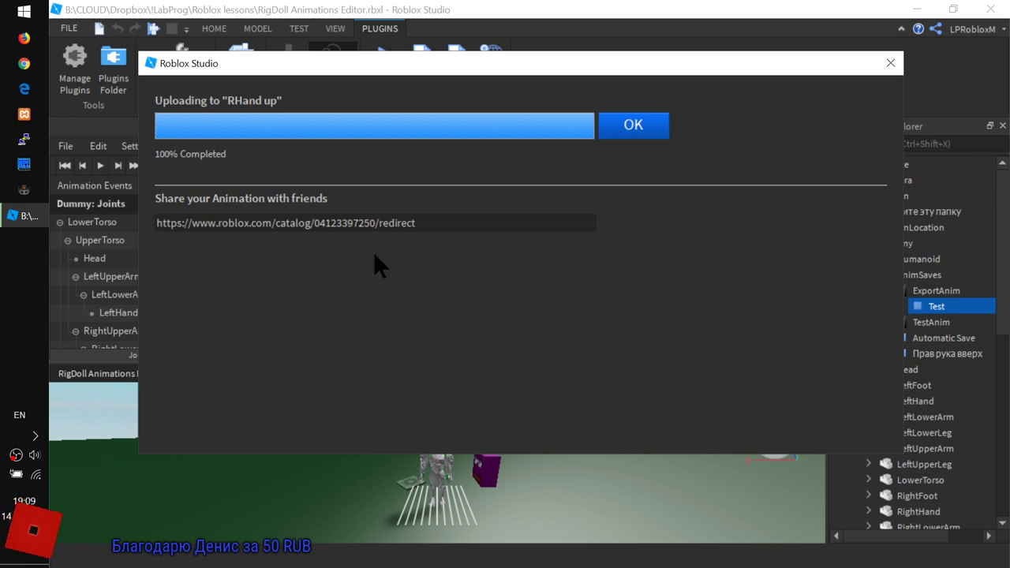
# Copy the full share link of the uploaded "RHand up" animation.
pyautogui.moveTo(312, 223); pyautogui.dragTo(388, 335)
pyautogui.hotkey('ctrl', 'a')
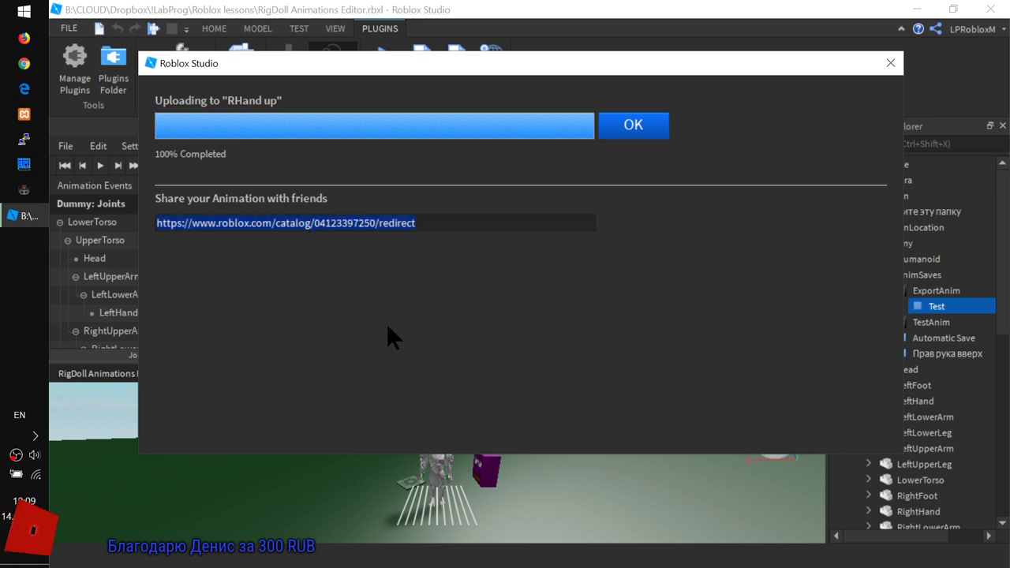
pyautogui.click(355, 223)
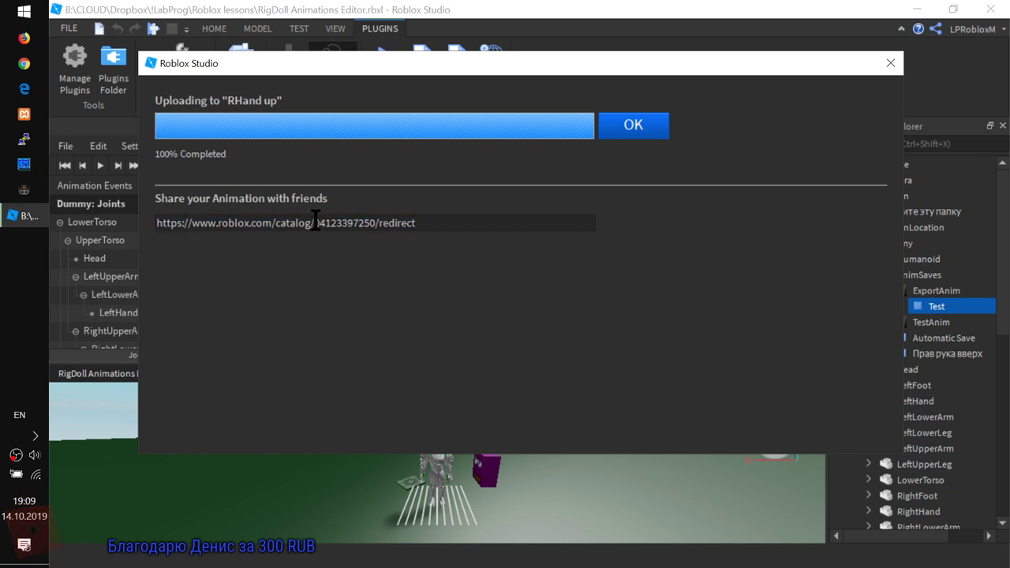
pyautogui.moveTo(332, 222); pyautogui.dragTo(381, 225)
pyautogui.hotkey('ctrl', 'a')
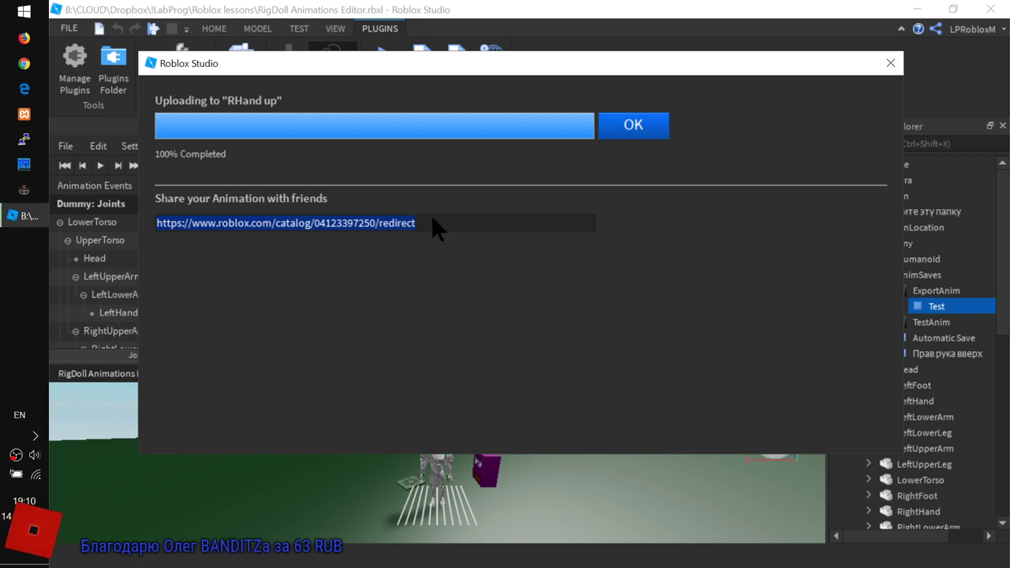
pyautogui.rightClick(324, 226)
pyautogui.click(373, 248)
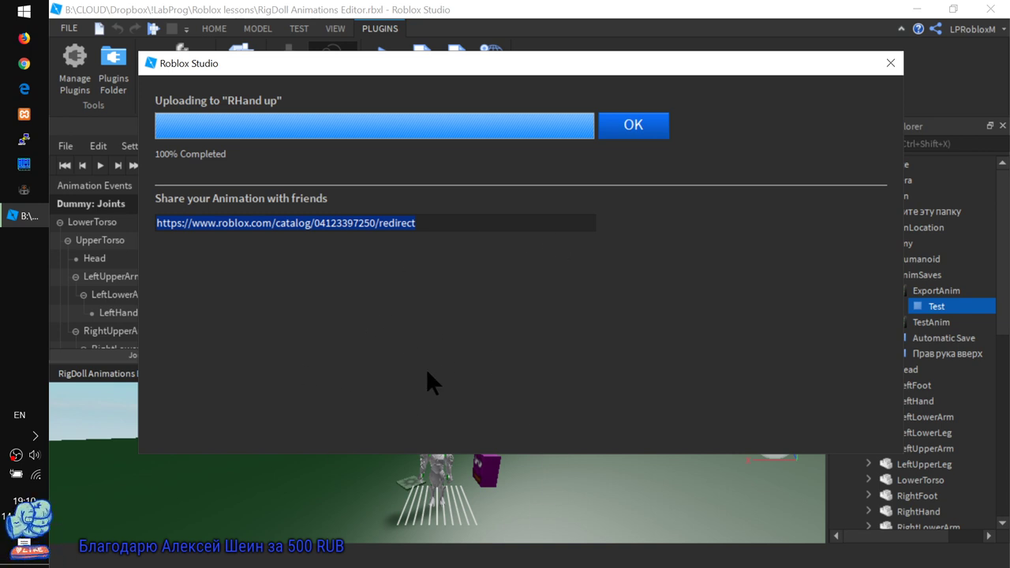
# Dismiss the finished animation upload and close the Animation Editor.
pyautogui.click(633, 120)
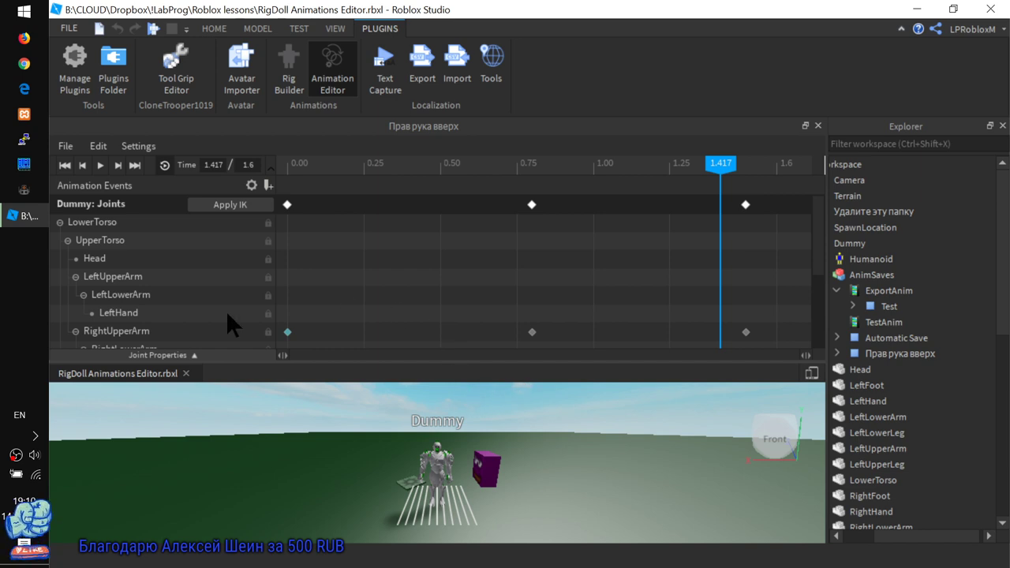
pyautogui.click(333, 75)
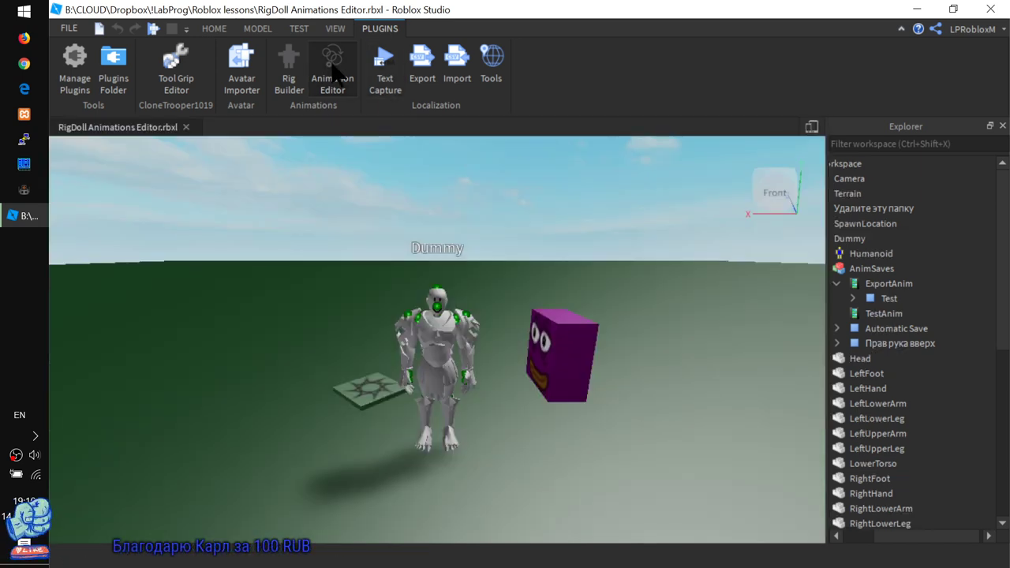
# Select the Dummy, view it from the side and look through its contents and the game services in the Explorer.
pyautogui.click(423, 370)
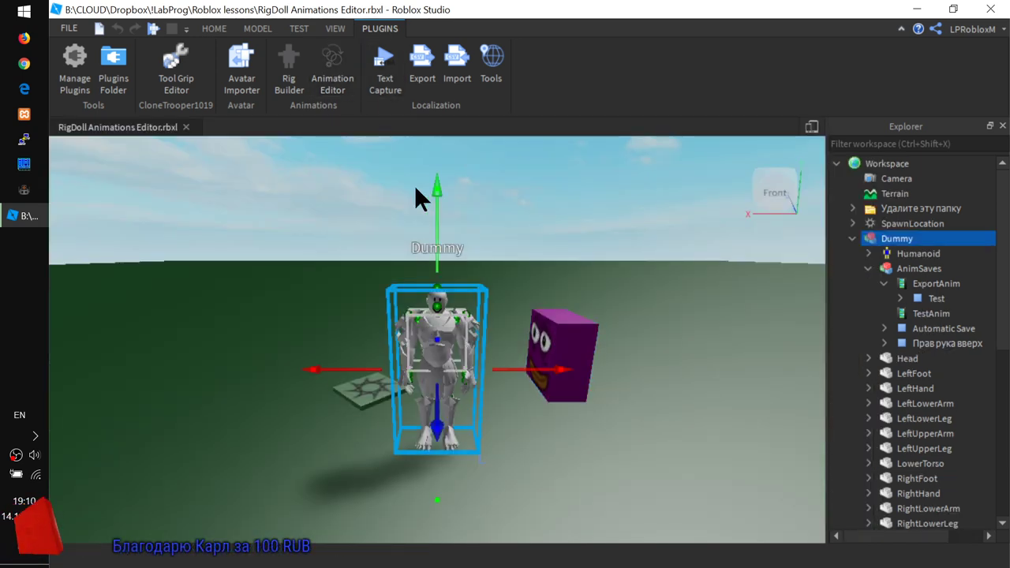
pyautogui.scroll(-7, 929, 381)
pyautogui.hotkey('ctrl', '2')
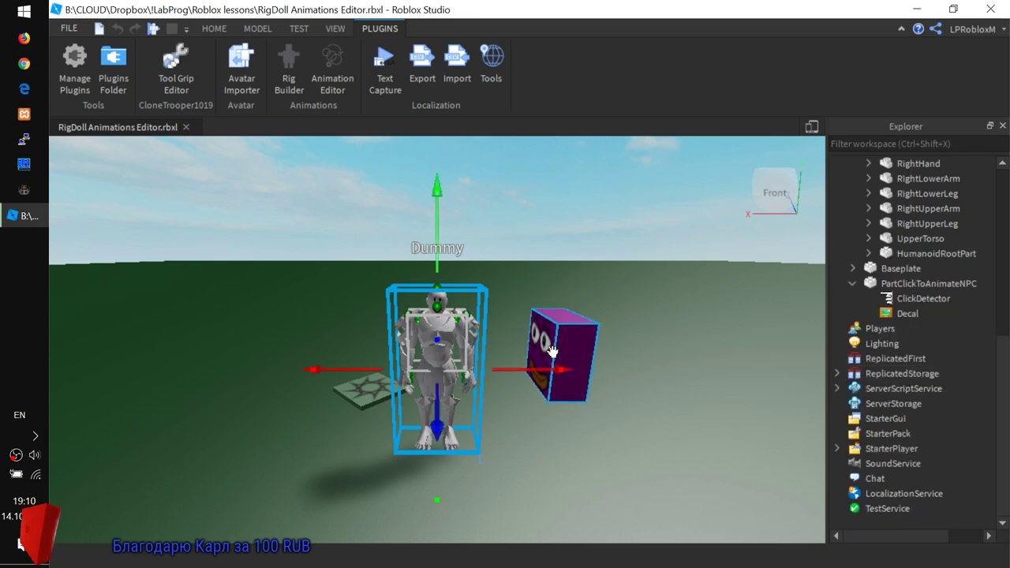
pyautogui.moveTo(488, 472); pyautogui.dragTo(487, 471, button='right')
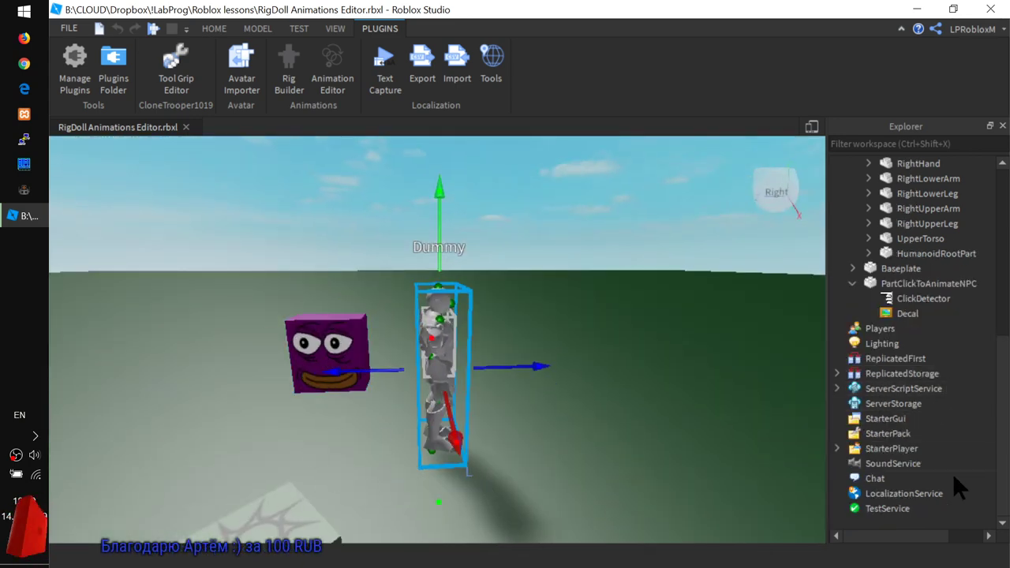
pyautogui.scroll(8, 904, 466)
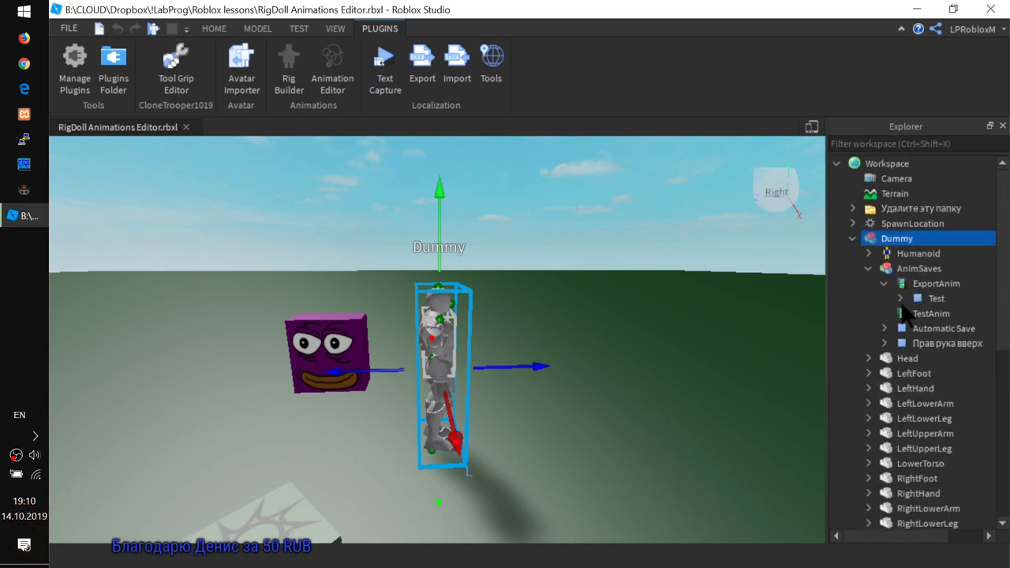
pyautogui.scroll(-8, 925, 399)
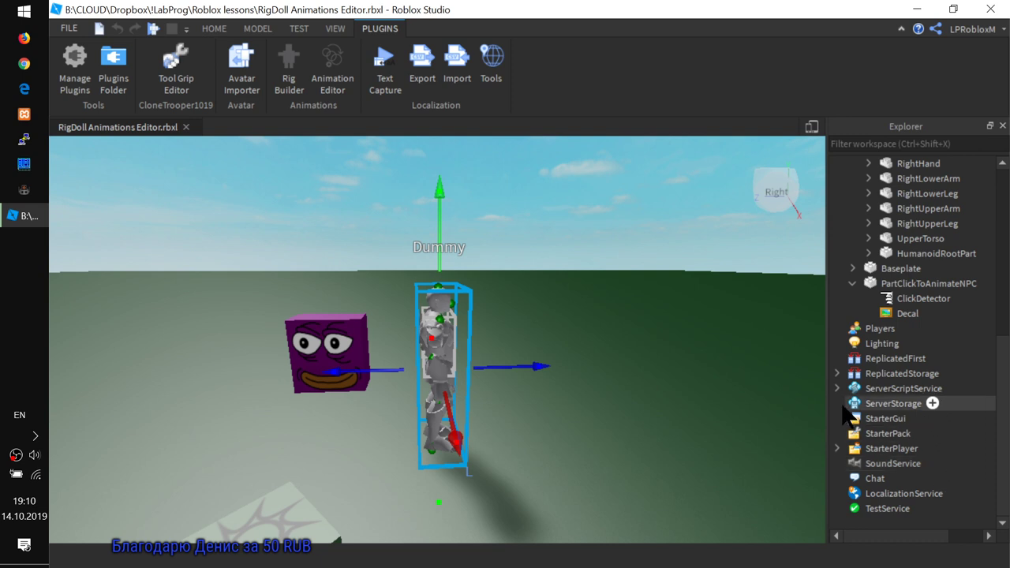
# Insert a new Animation object into the Animations folder inside ReplicatedStorage.
pyautogui.click(837, 374)
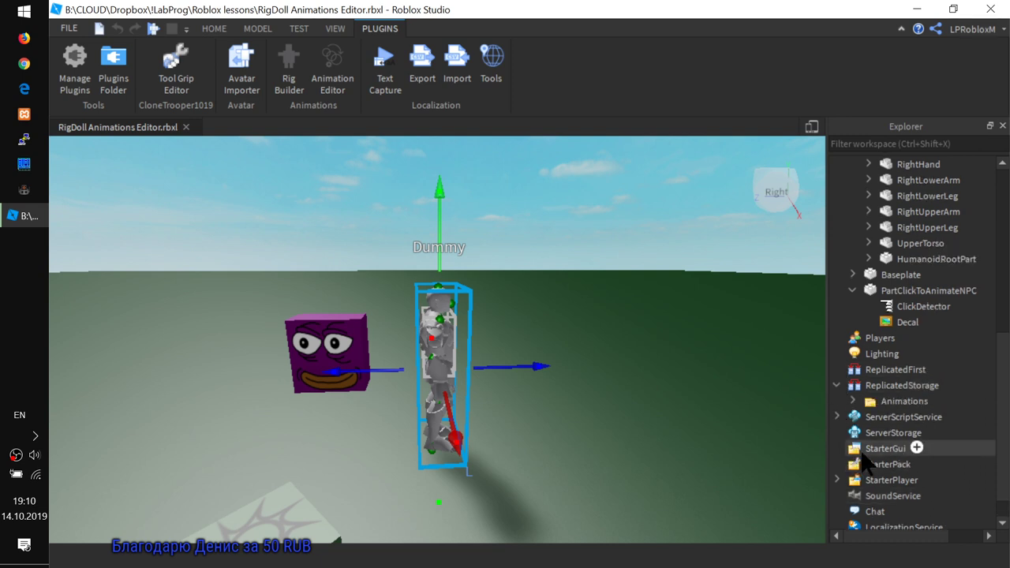
pyautogui.click(854, 400)
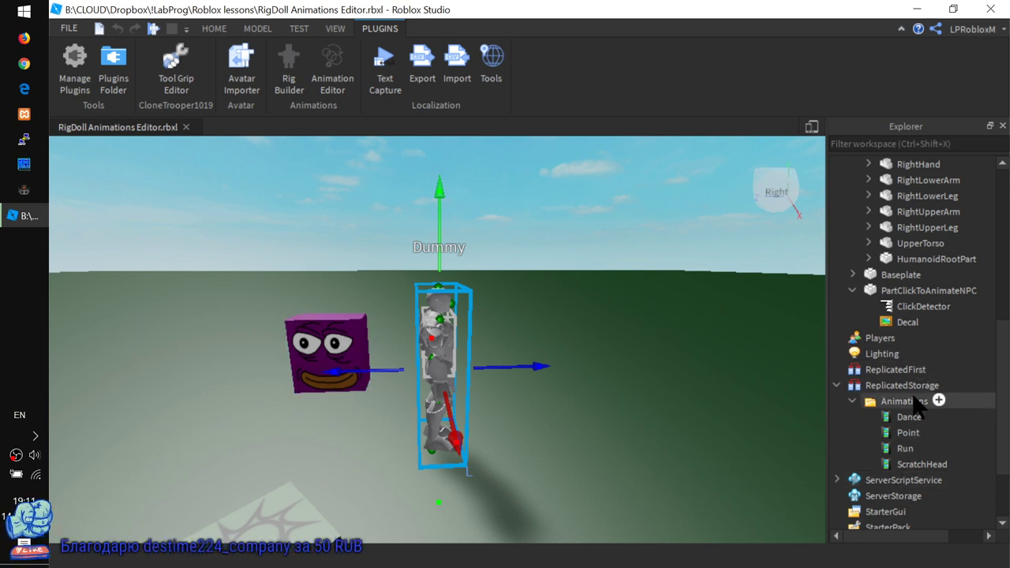
pyautogui.scroll(-3, 923, 397)
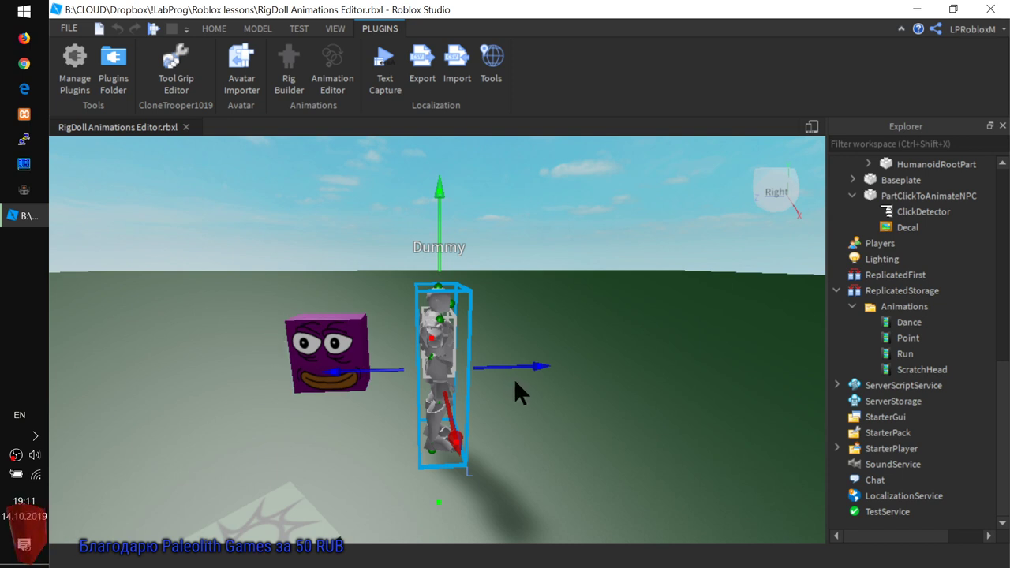
pyautogui.moveTo(917, 352); pyautogui.dragTo(908, 311)
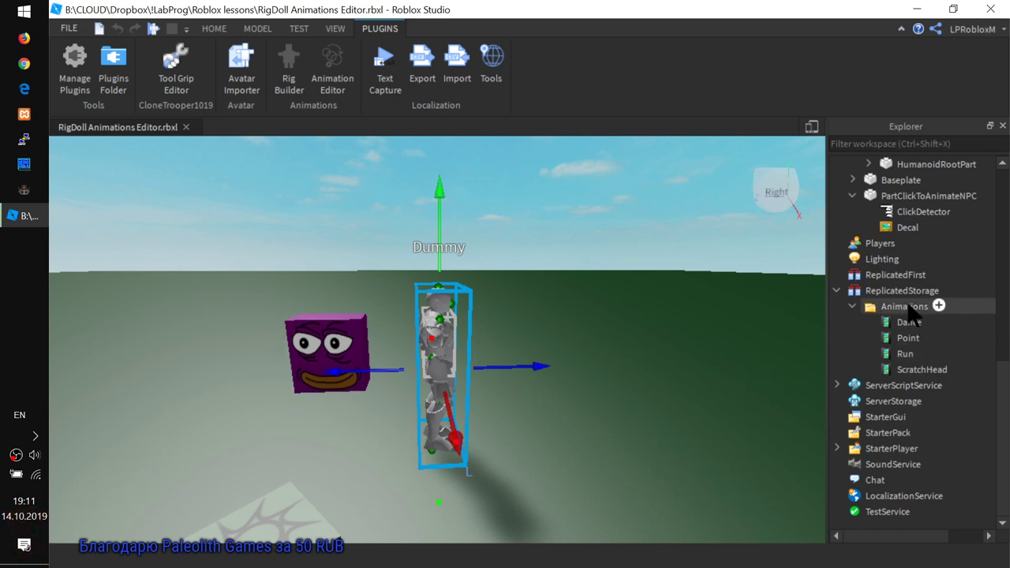
pyautogui.moveTo(903, 314)
pyautogui.mouseDown()
pyautogui.moveTo(900, 362)
pyautogui.moveTo(910, 317)
pyautogui.mouseUp()
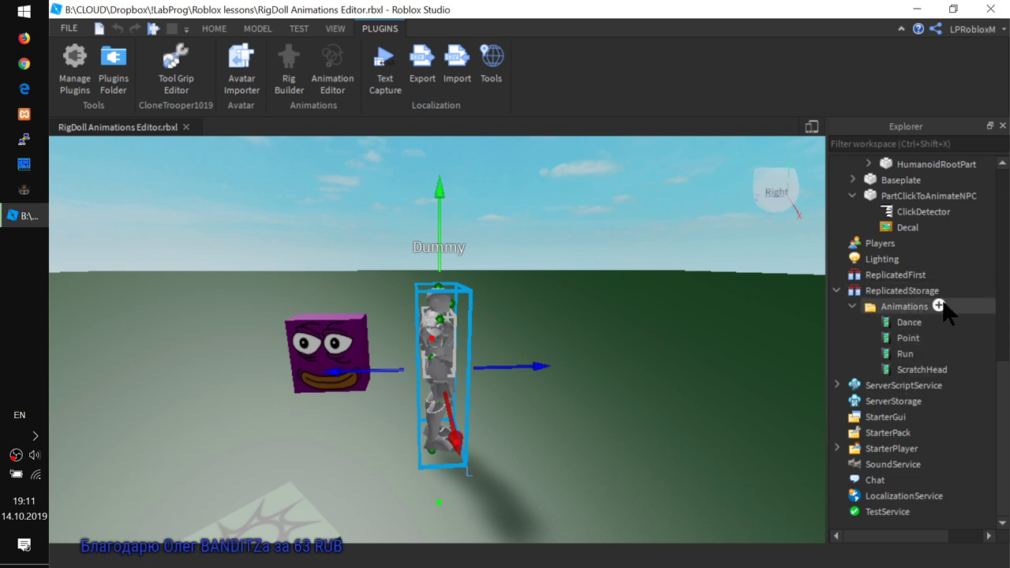
pyautogui.click(939, 307)
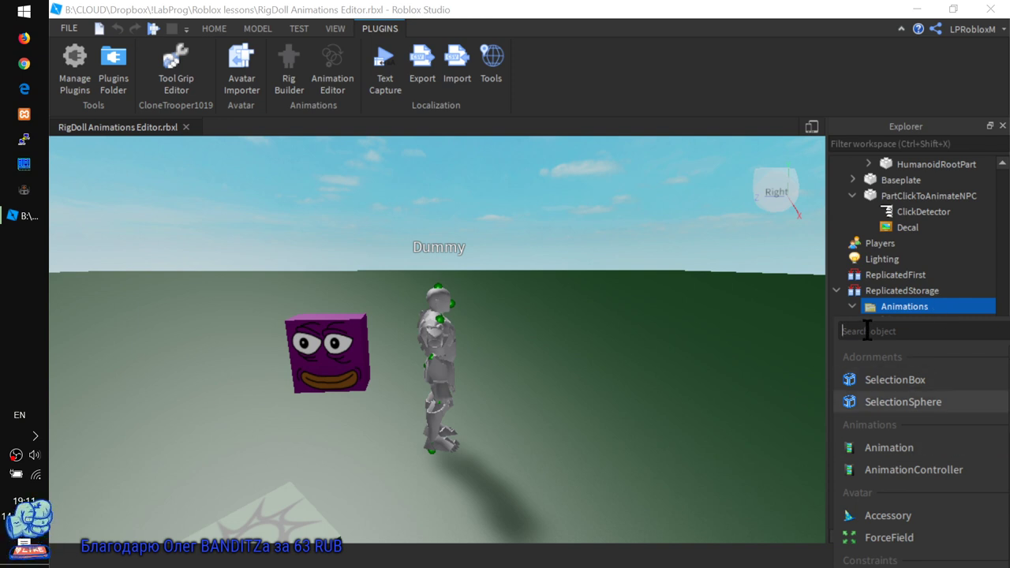
pyautogui.click(890, 448)
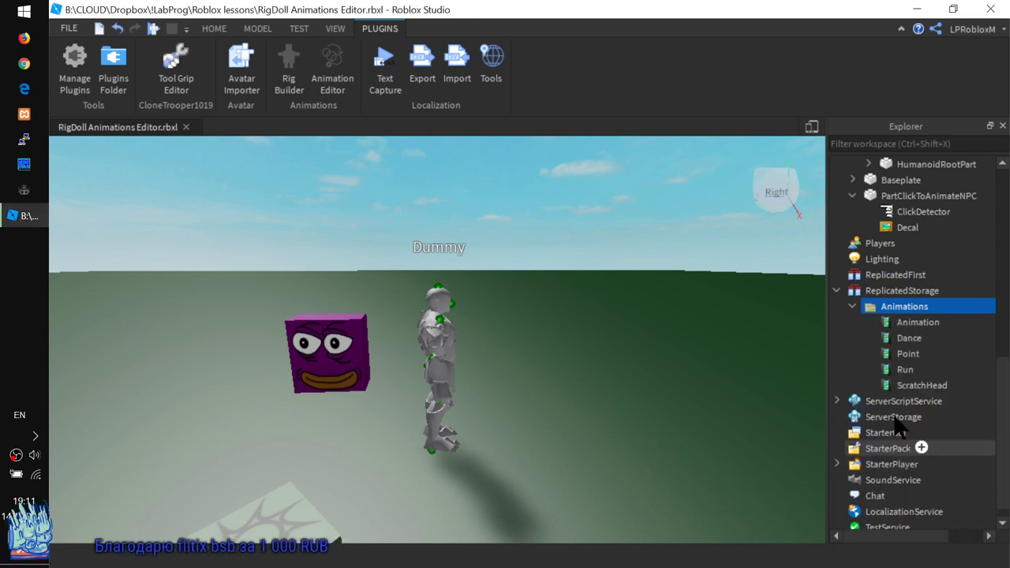
# Rename the new Animation object in the Animations folder as RightHandUp.
pyautogui.rightClick(924, 324)
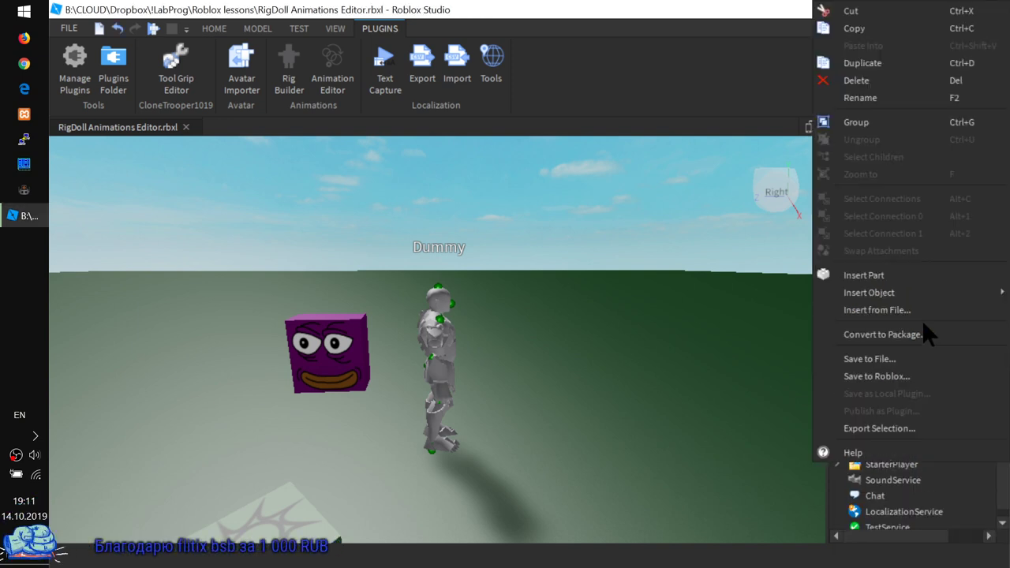
pyautogui.click(862, 98)
pyautogui.write('Right')
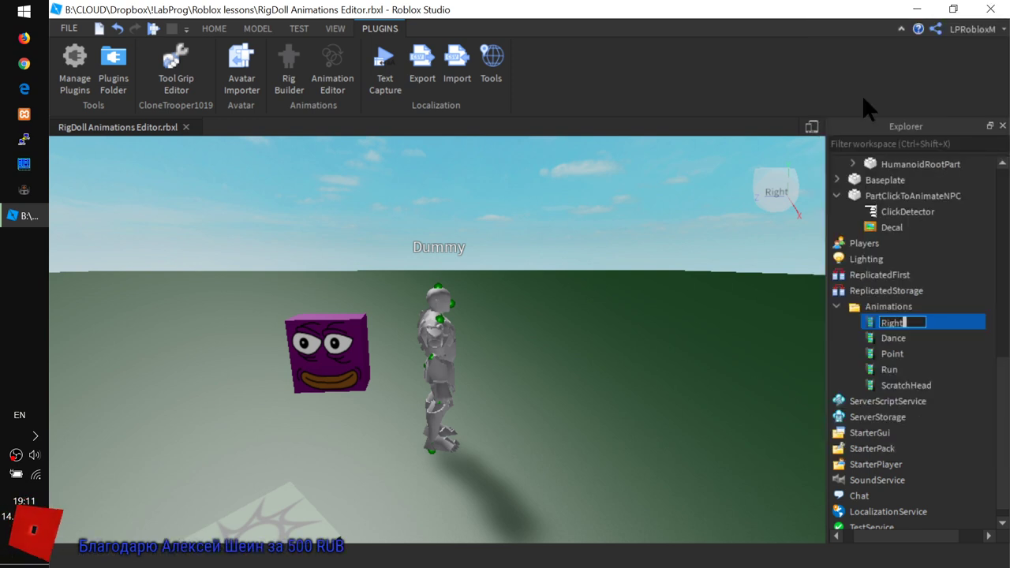
pyautogui.write('HandUpo')
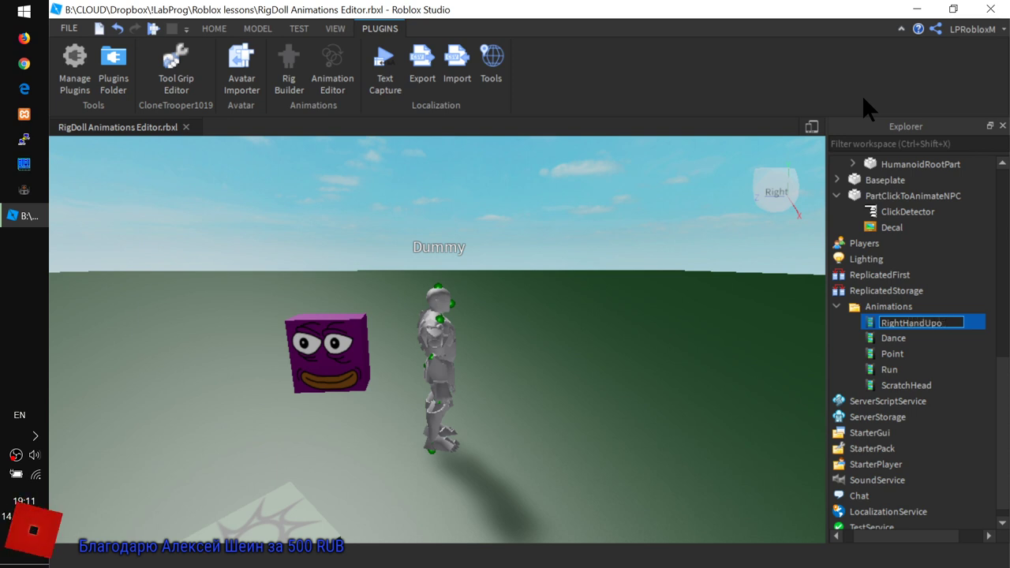
pyautogui.press('Return')
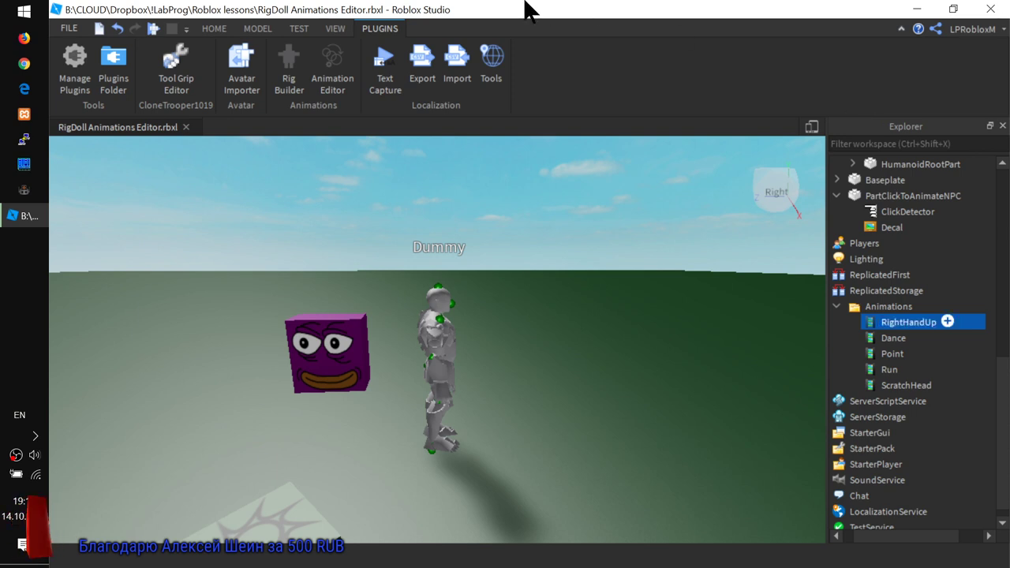
# Show the properties of RightHandUp and paste the copied share link of the uploaded animation as its AnimationId.
pyautogui.rightClick(579, 63)
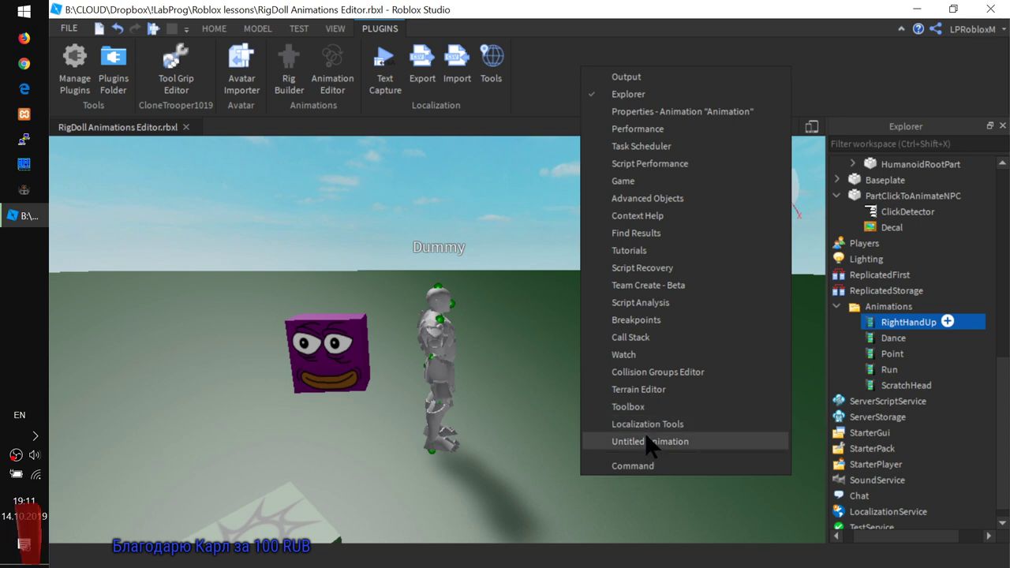
pyautogui.click(671, 111)
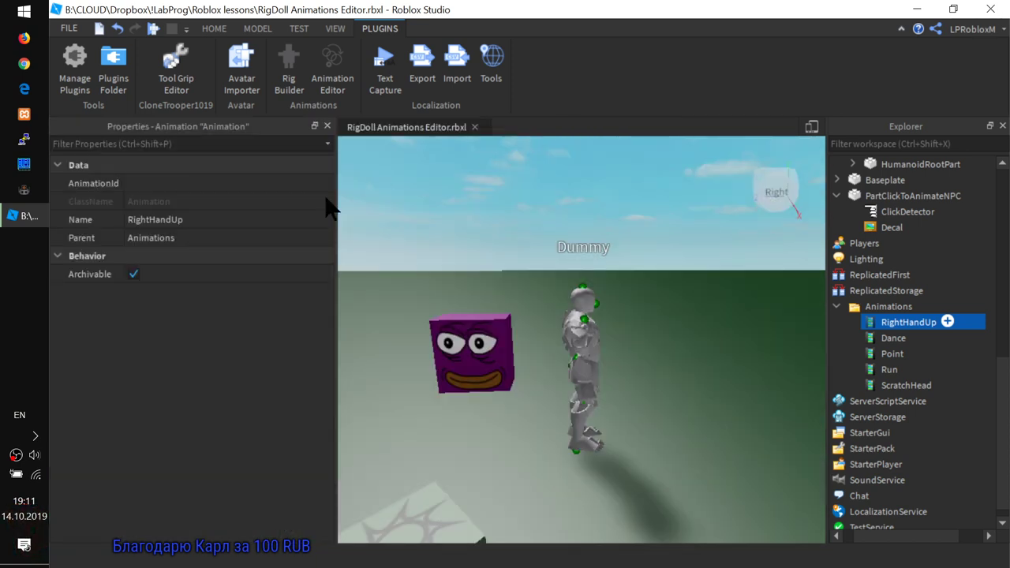
pyautogui.click(152, 178)
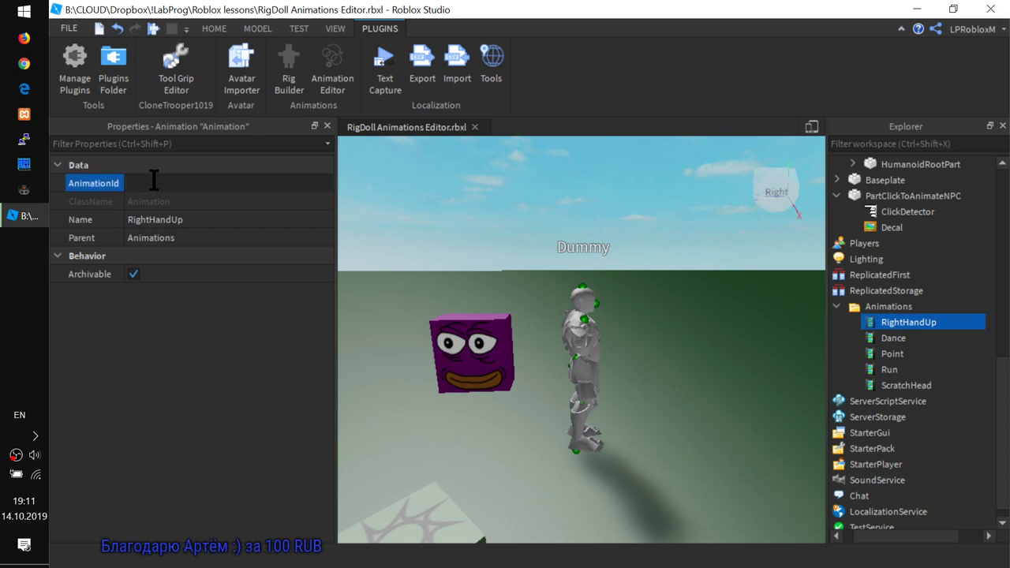
pyautogui.hotkey('ctrl', 'v')
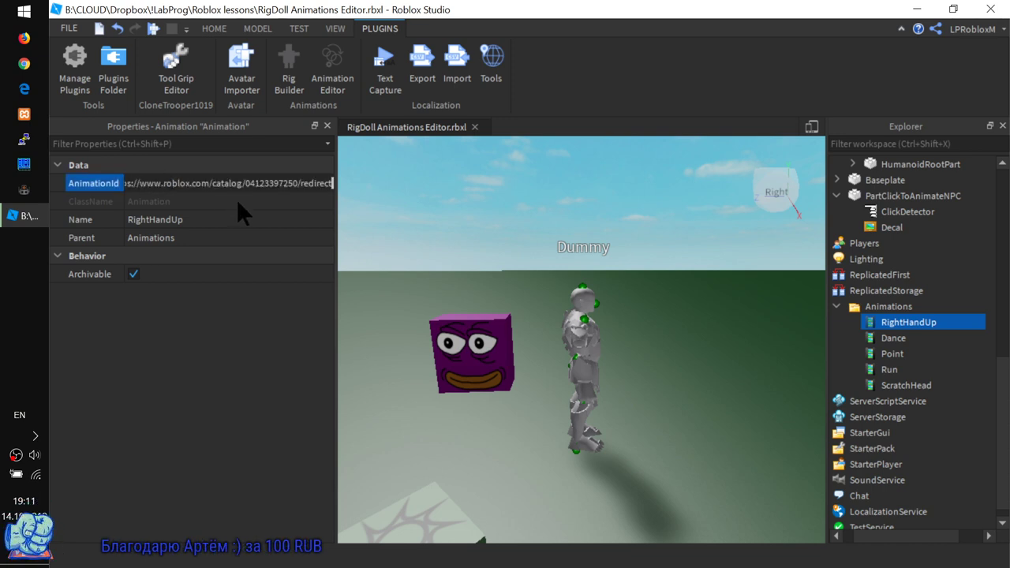
pyautogui.press('Return')
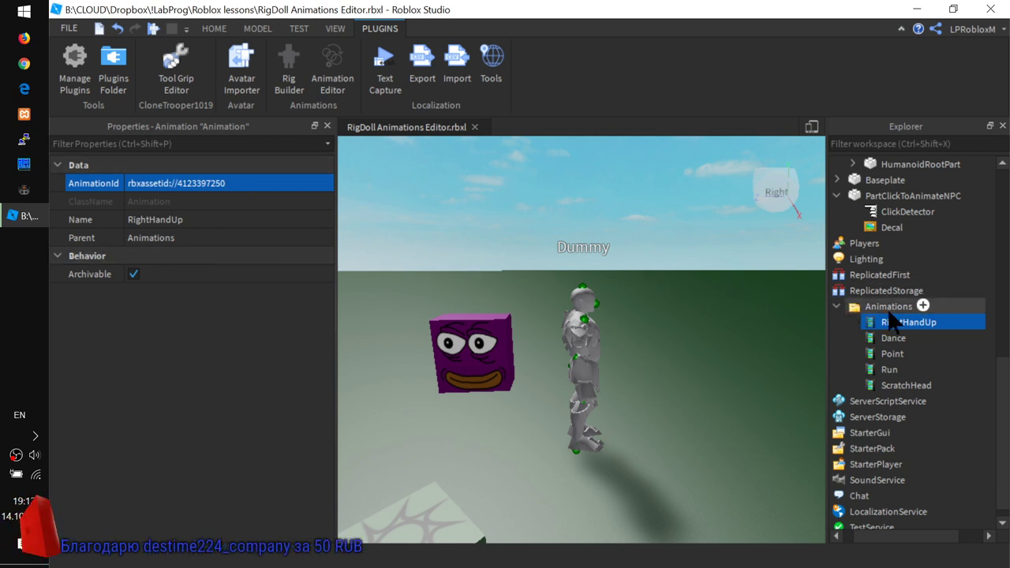
# Close the object properties and open the script "Script ГЛАВНЫЙ" in ServerScriptService for editing.
pyautogui.click(328, 126)
pyautogui.scroll(-1, 915, 409)
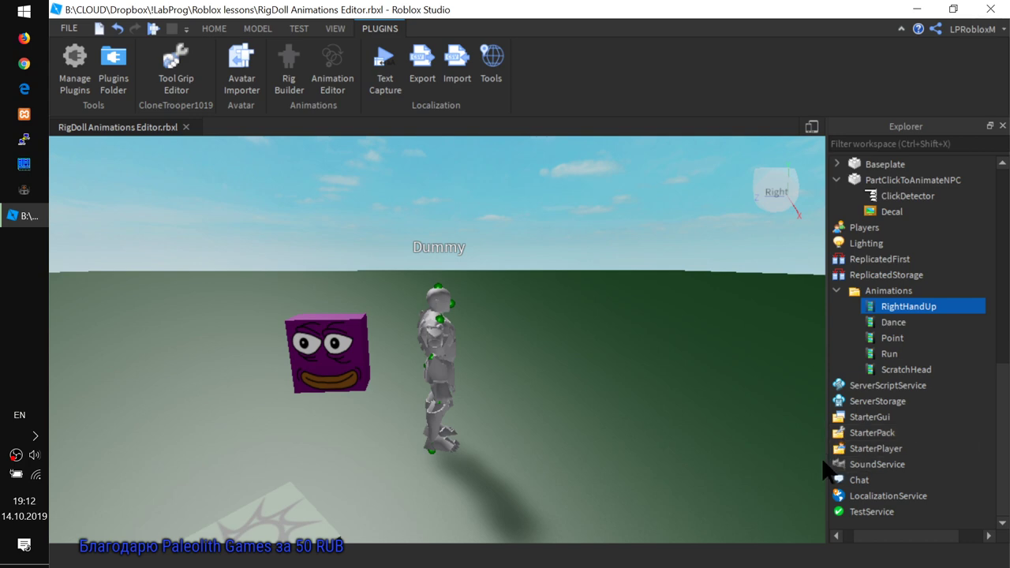
pyautogui.click(848, 536)
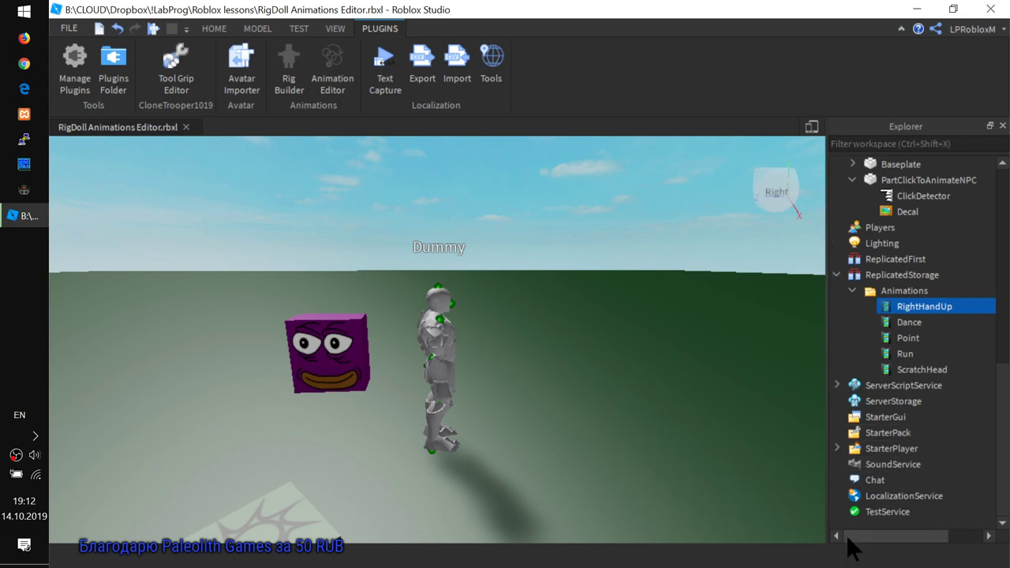
pyautogui.click(838, 385)
pyautogui.doubleClick(914, 401)
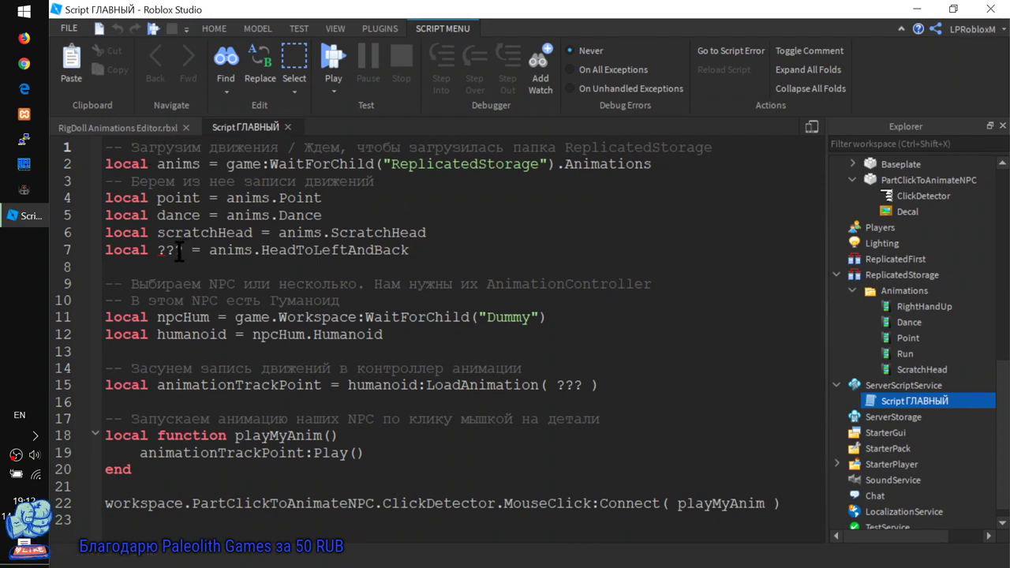
# Change line 7 of the script to "local rHandUp = anims.RightHandUp".
pyautogui.doubleClick(304, 251)
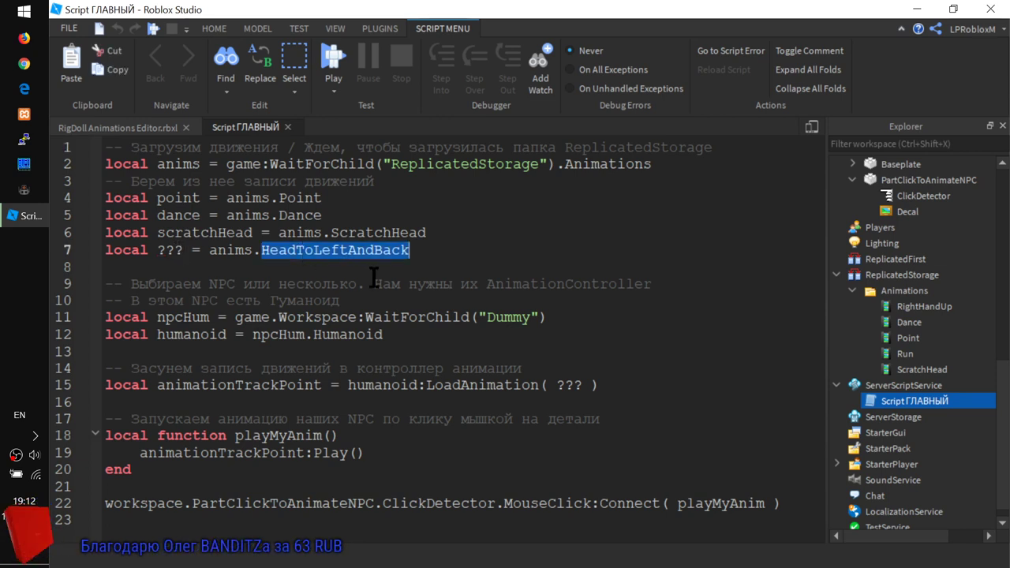
pyautogui.press('BackSpace')
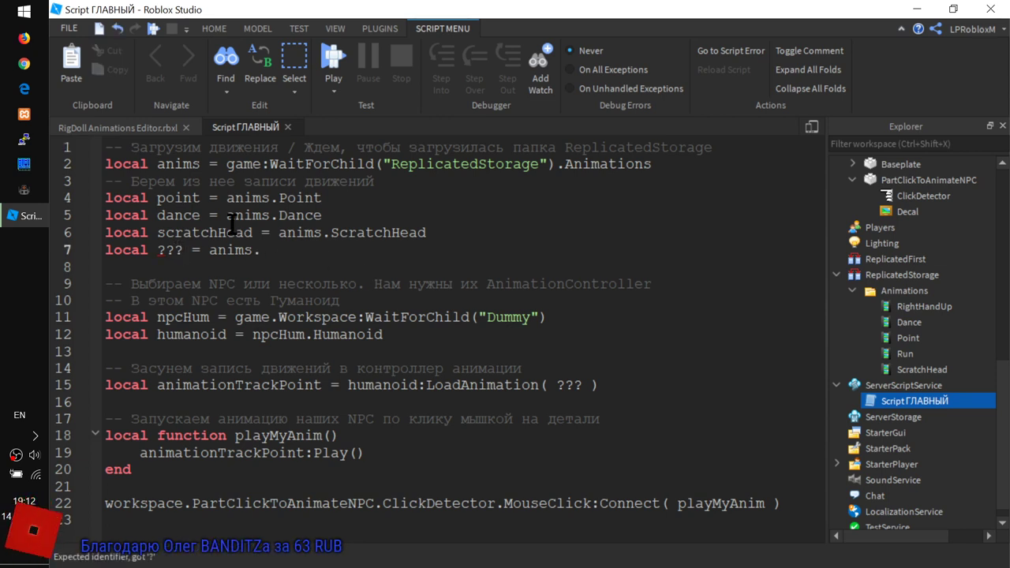
pyautogui.doubleClick(159, 251)
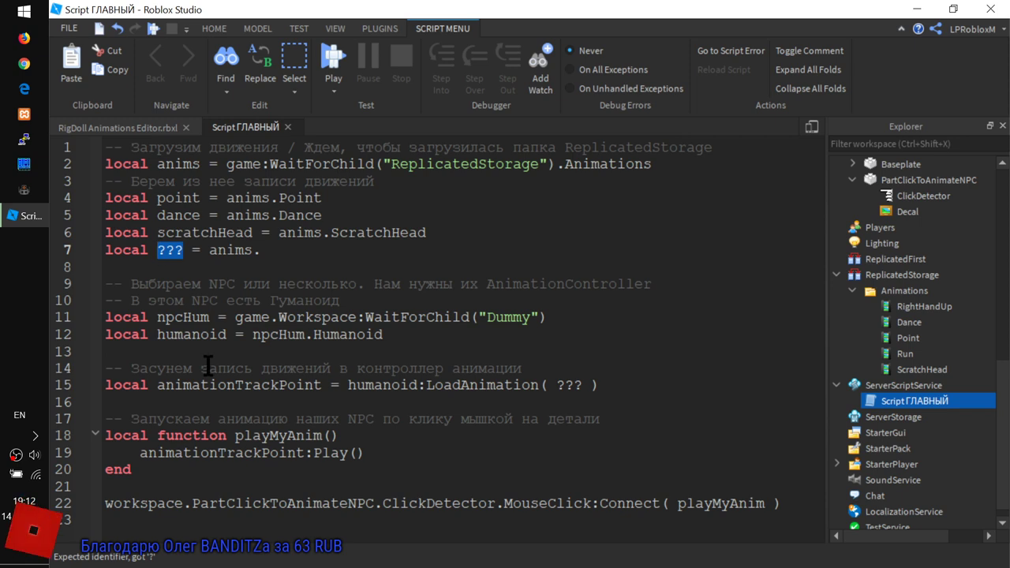
pyautogui.write('rHandUp')
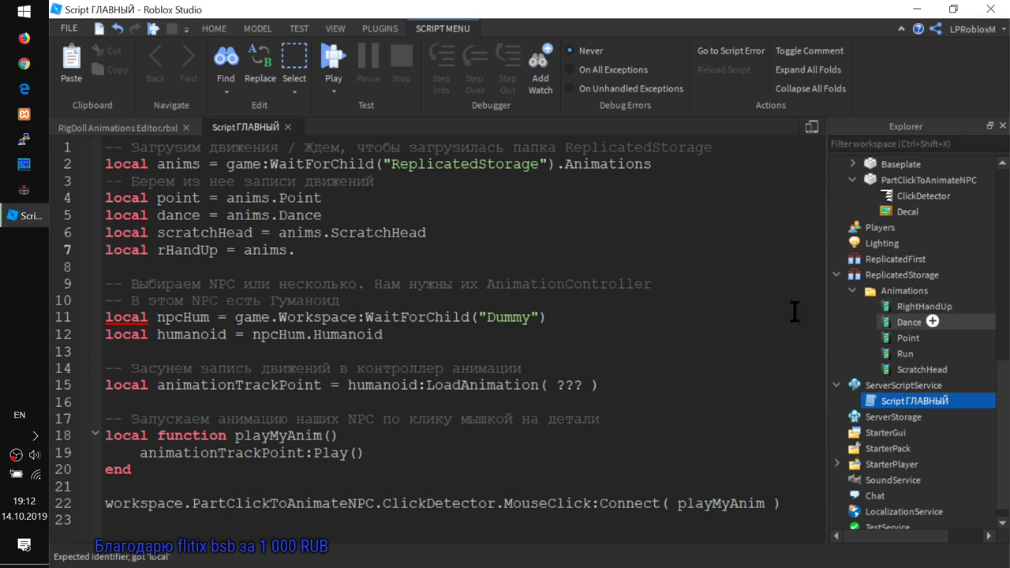
pyautogui.write('RightHandUp')
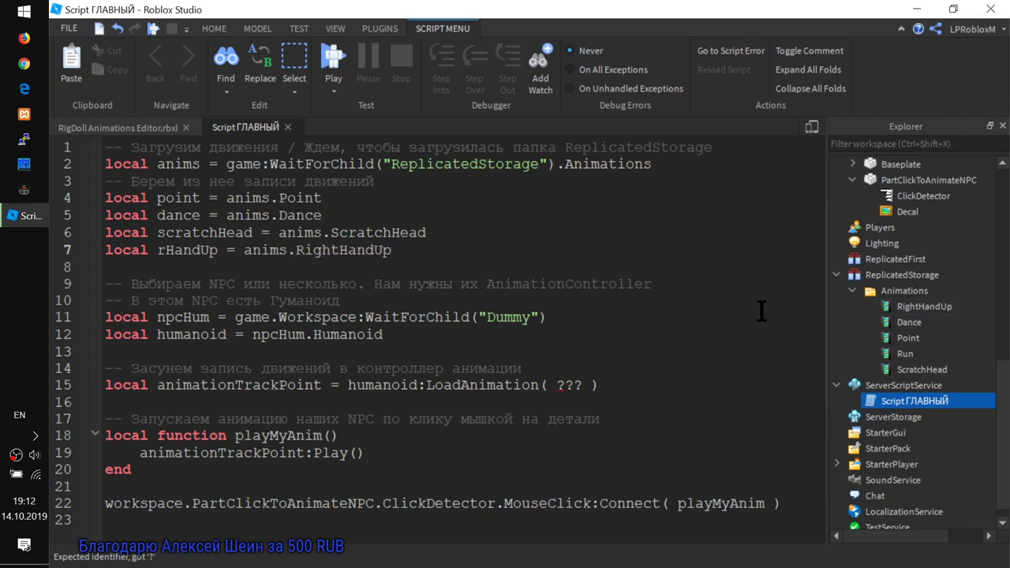
# Replace the ??? placeholder in the LoadAnimation call on line 15 with rHandUp and return to the 3D scene.
pyautogui.doubleClick(356, 245)
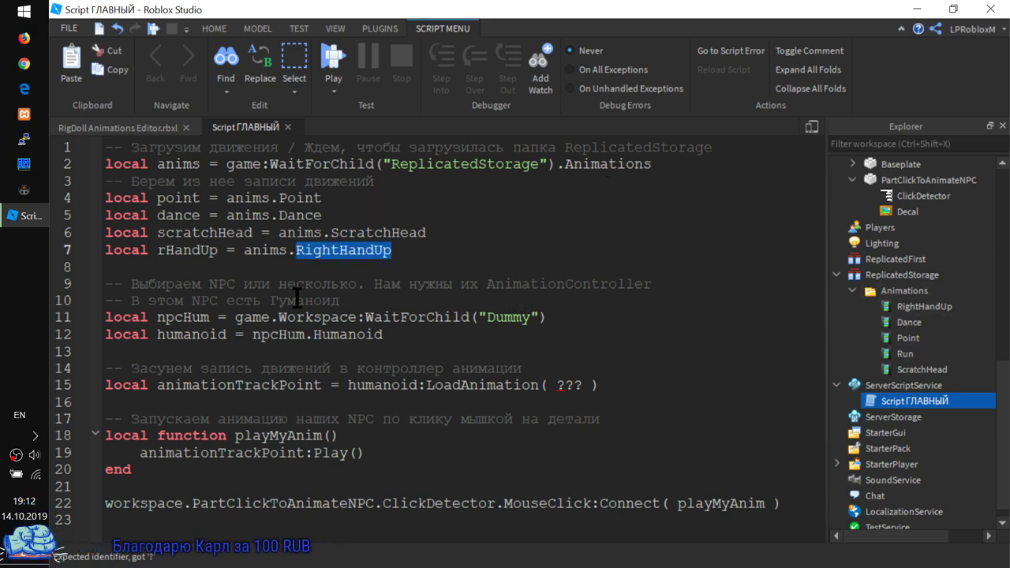
pyautogui.doubleClick(188, 250)
pyautogui.hotkey('ctrl', 'c')
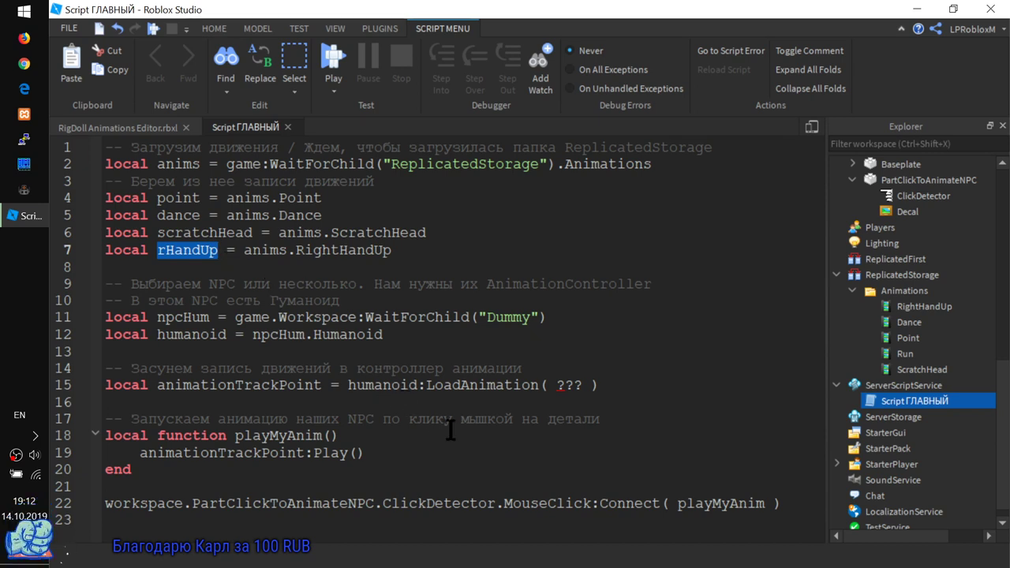
pyautogui.doubleClick(569, 385)
pyautogui.hotkey('ctrl', 'v')
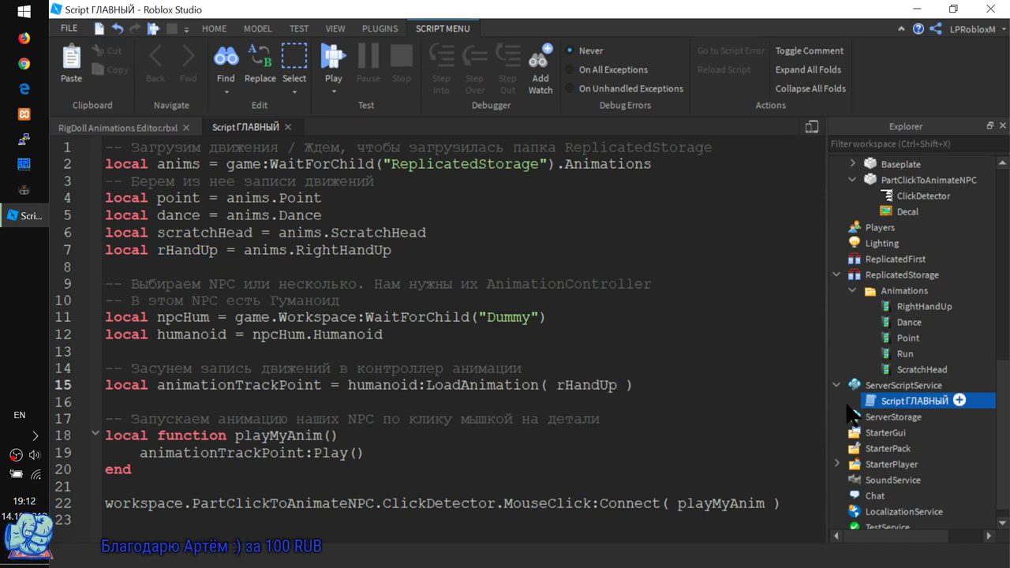
pyautogui.click(155, 125)
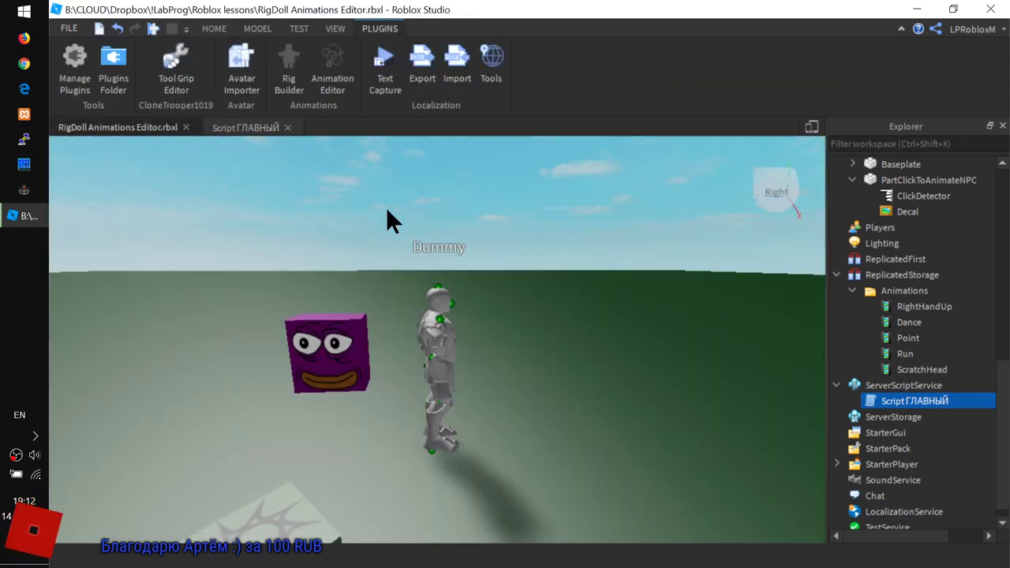
# Play-test the place to check that the purple face part triggers the dummy's animation, and stop the test.
pyautogui.click(385, 67)
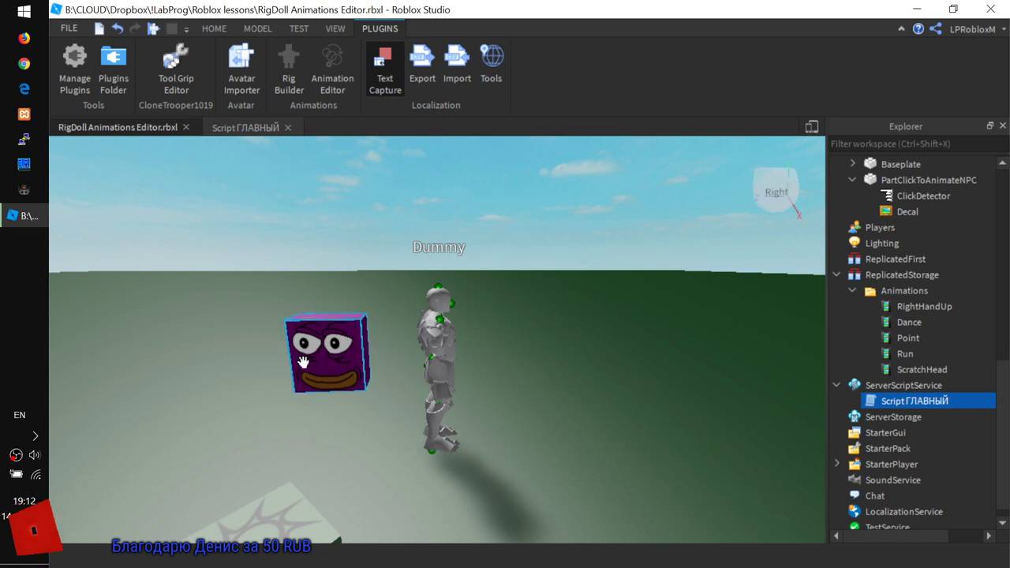
pyautogui.click(385, 75)
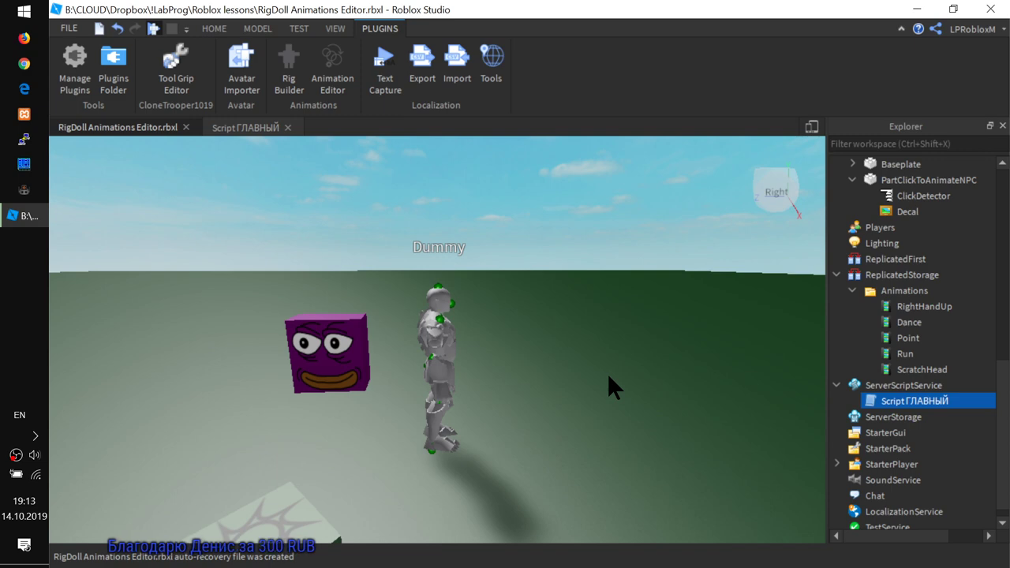
pyautogui.press('F5')
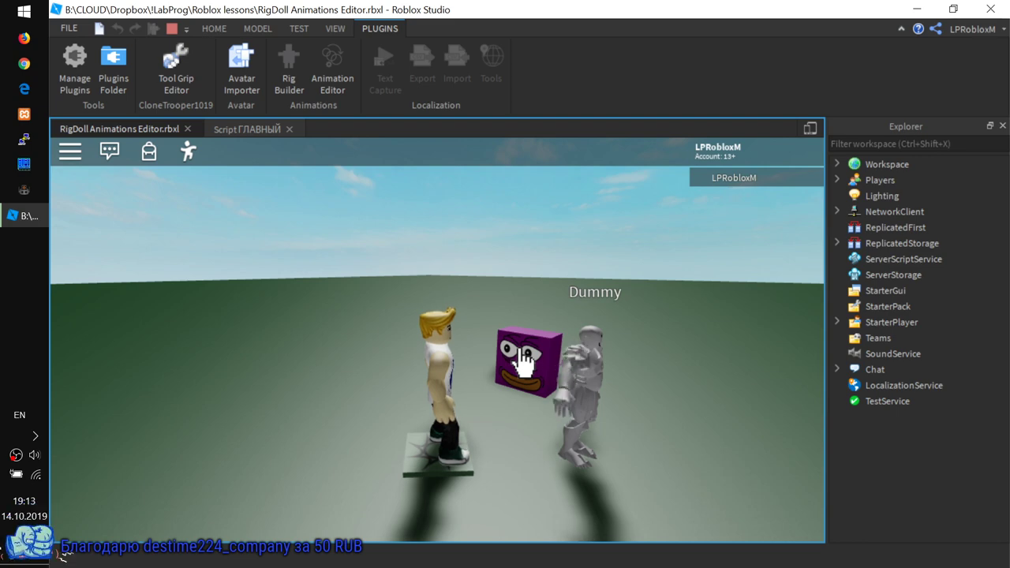
pyautogui.click(173, 28)
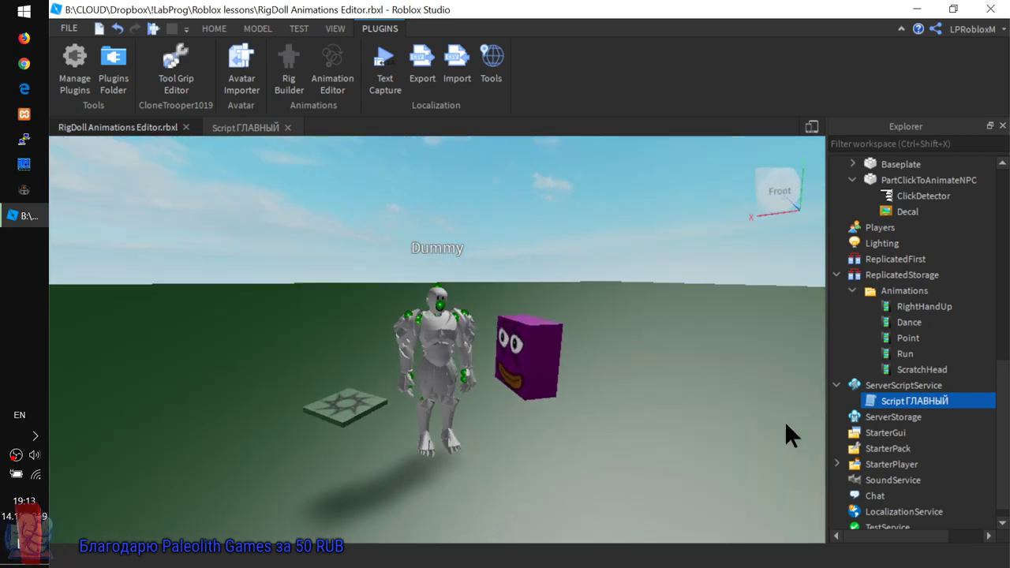
# Open the Animation Editor for the Dummy rig.
pyautogui.moveTo(785, 421); pyautogui.dragTo(786, 421, button='right')
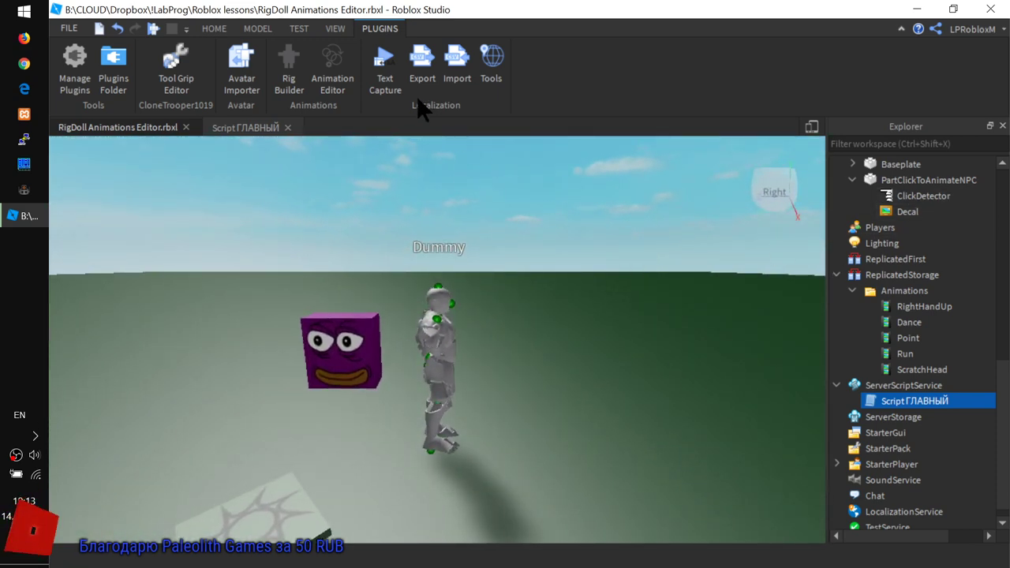
pyautogui.click(332, 67)
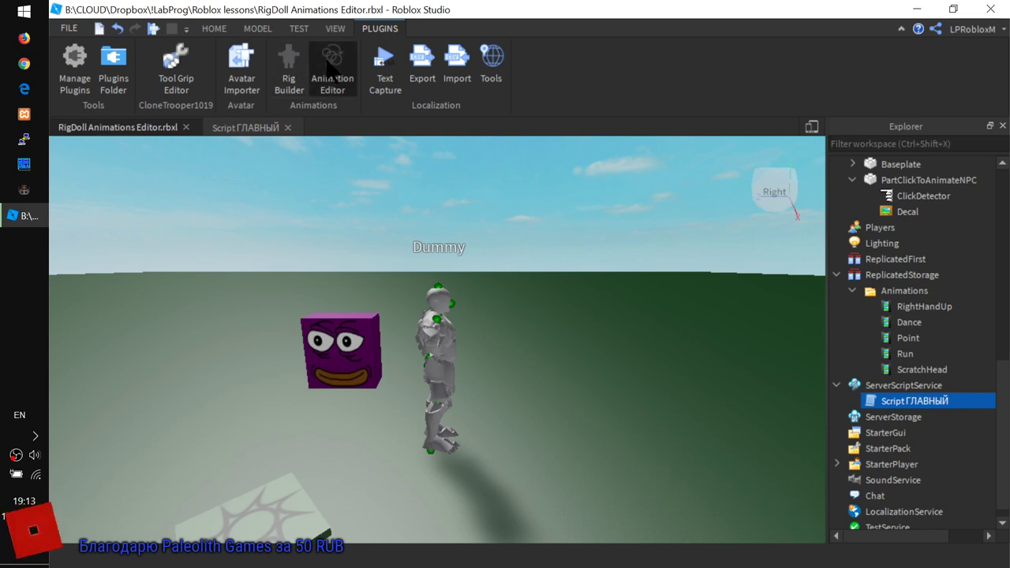
pyautogui.click(437, 478)
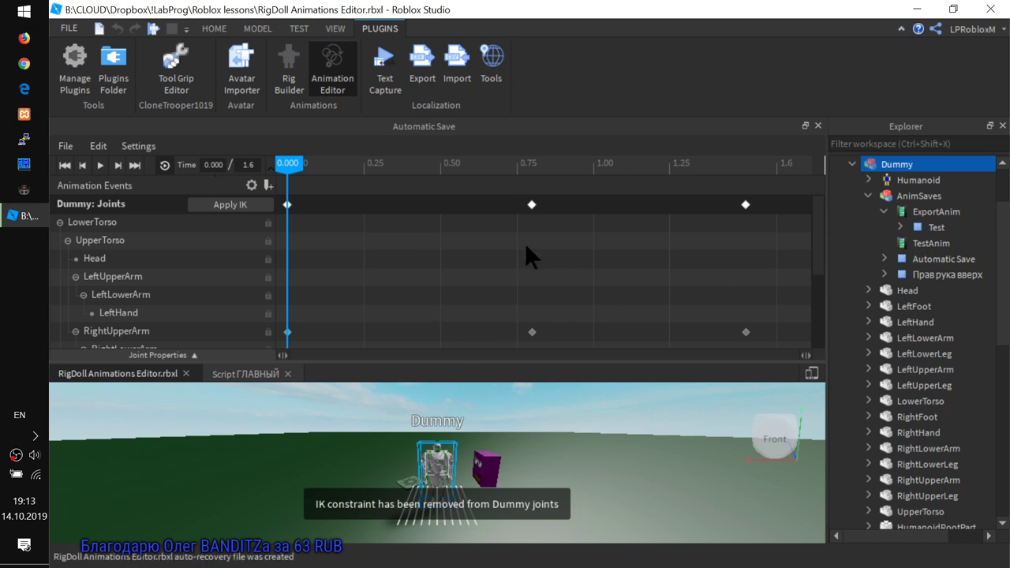
# Import the published "Left hand wave" animation into the Animation Editor.
pyautogui.click(65, 146)
pyautogui.click(98, 146)
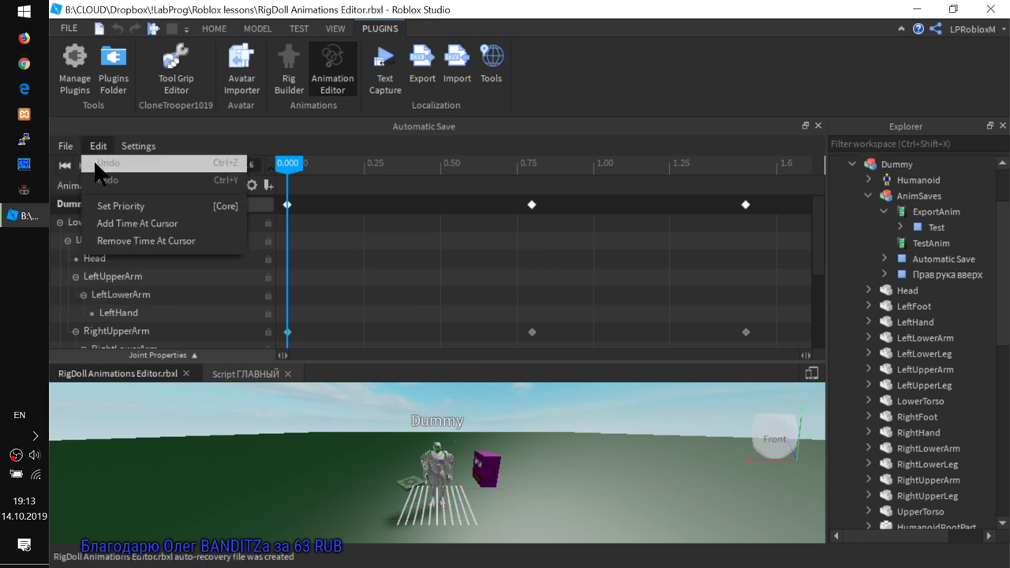
pyautogui.click(65, 146)
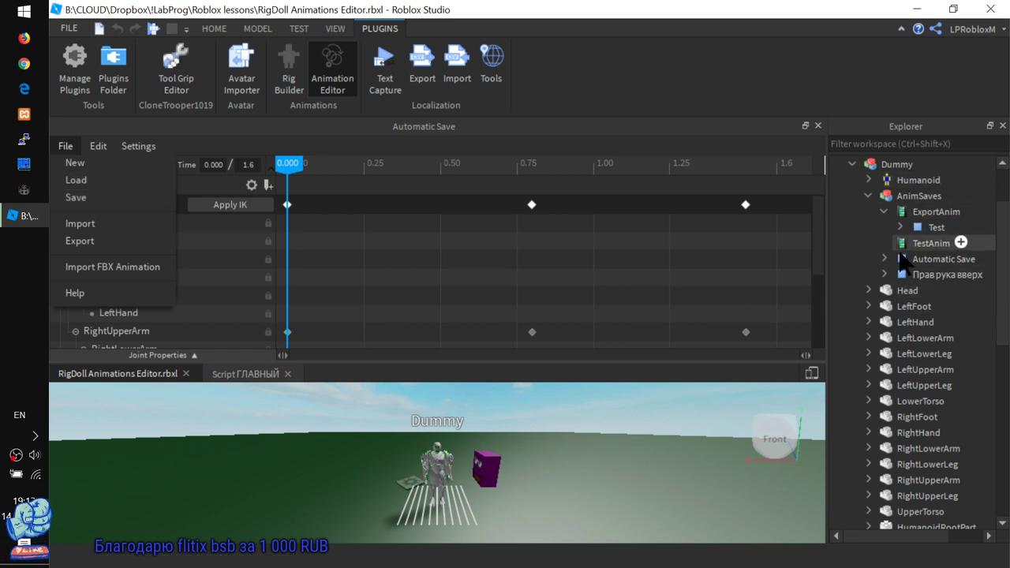
pyautogui.click(93, 219)
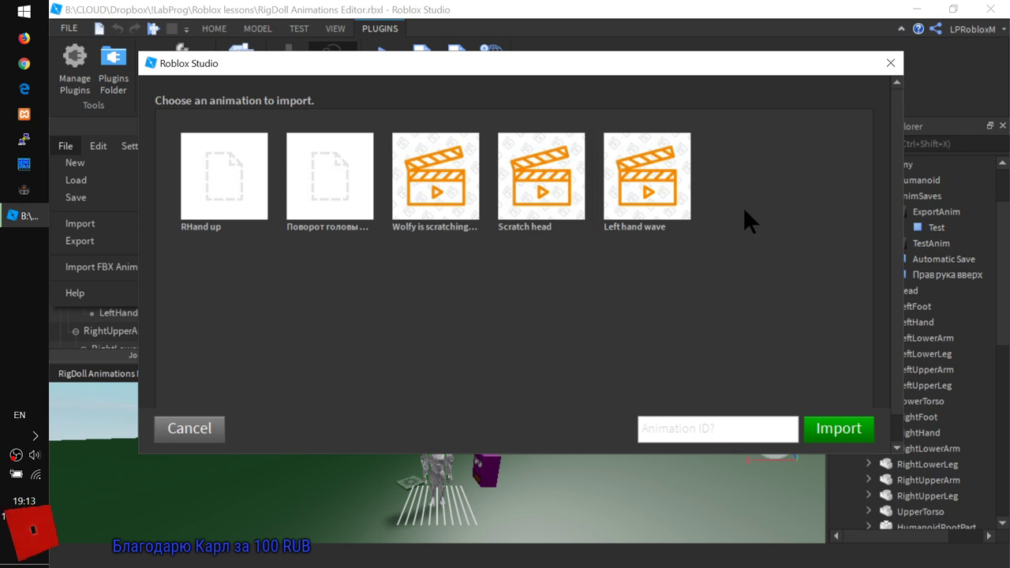
pyautogui.click(650, 193)
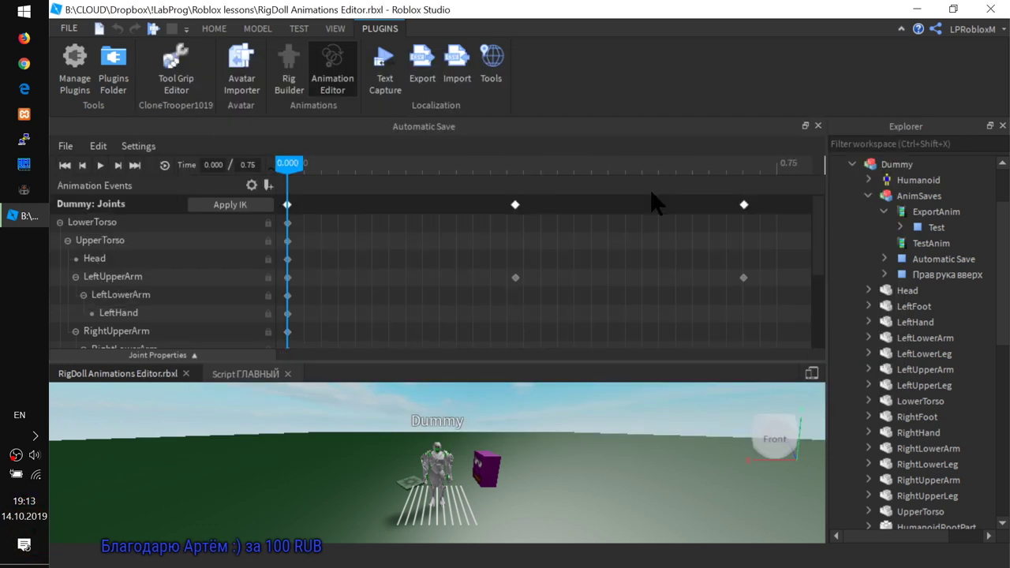
# Examine the keyframes of all the joints in the imported wave animation and play it back on the dummy.
pyautogui.scroll(-2, 430, 316)
pyautogui.scroll(-3, 432, 315)
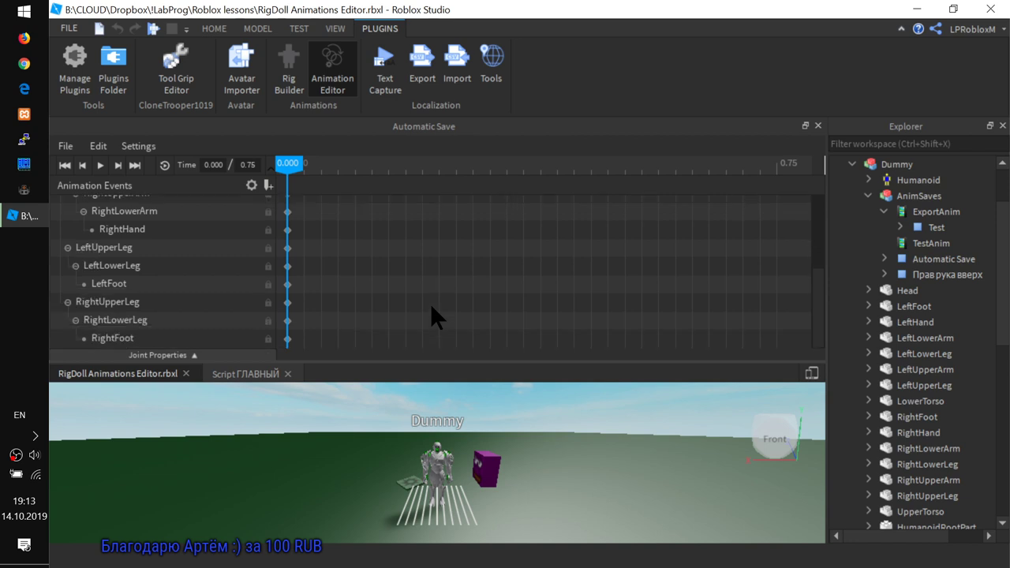
pyautogui.scroll(6, 432, 315)
pyautogui.scroll(-3, 291, 248)
pyautogui.scroll(3, 329, 300)
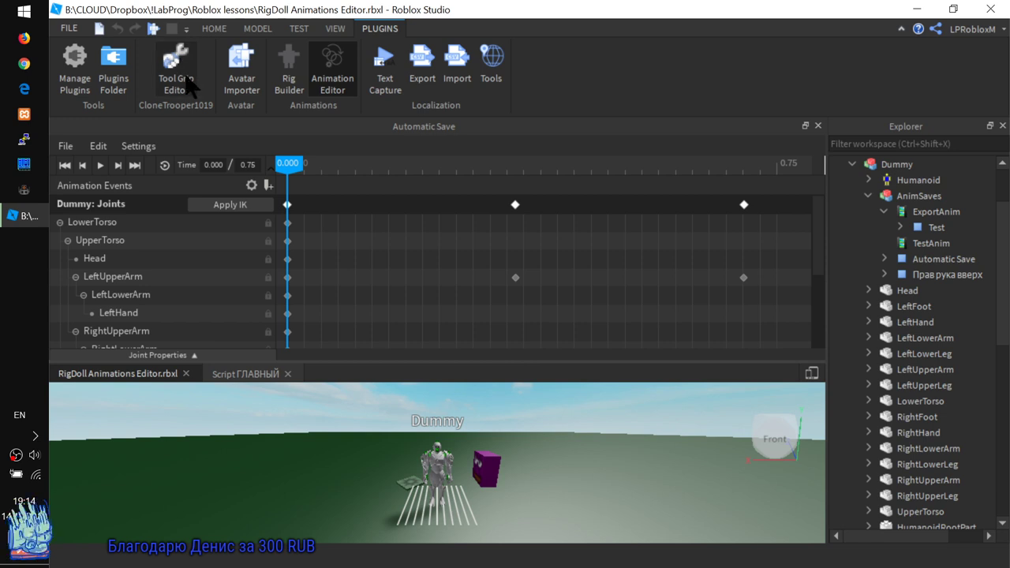
pyautogui.click(100, 165)
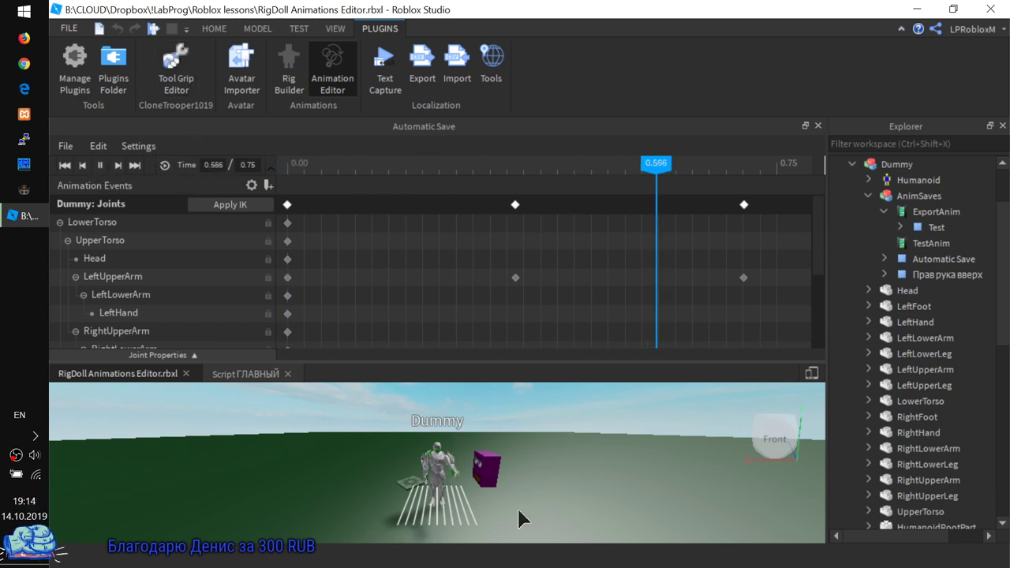
pyautogui.scroll(5, 464, 493)
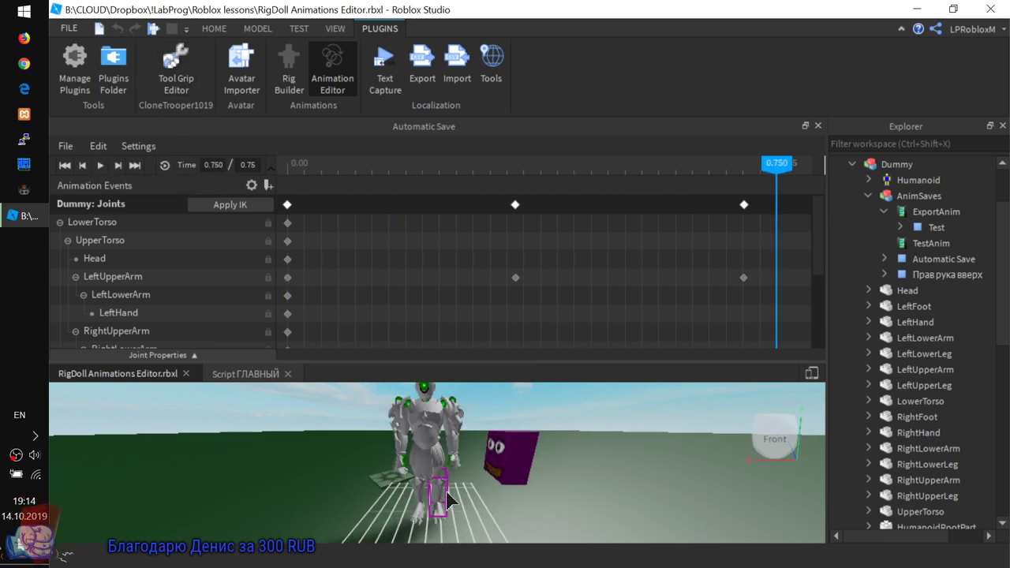
pyautogui.scroll(-3, 465, 493)
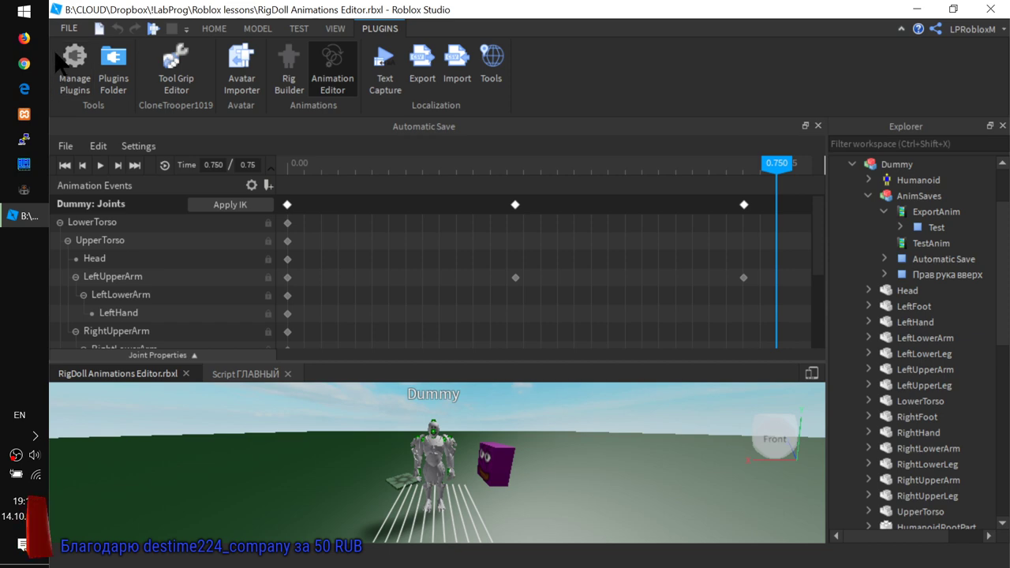
# Import the published "Scratch head" animation and play it back on the dummy.
pyautogui.click(64, 146)
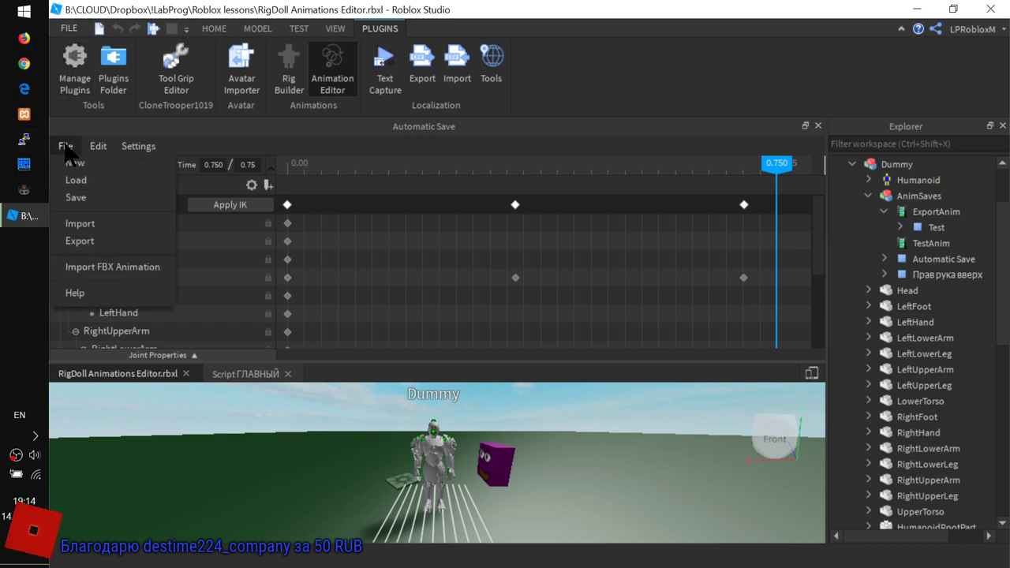
pyautogui.click(86, 224)
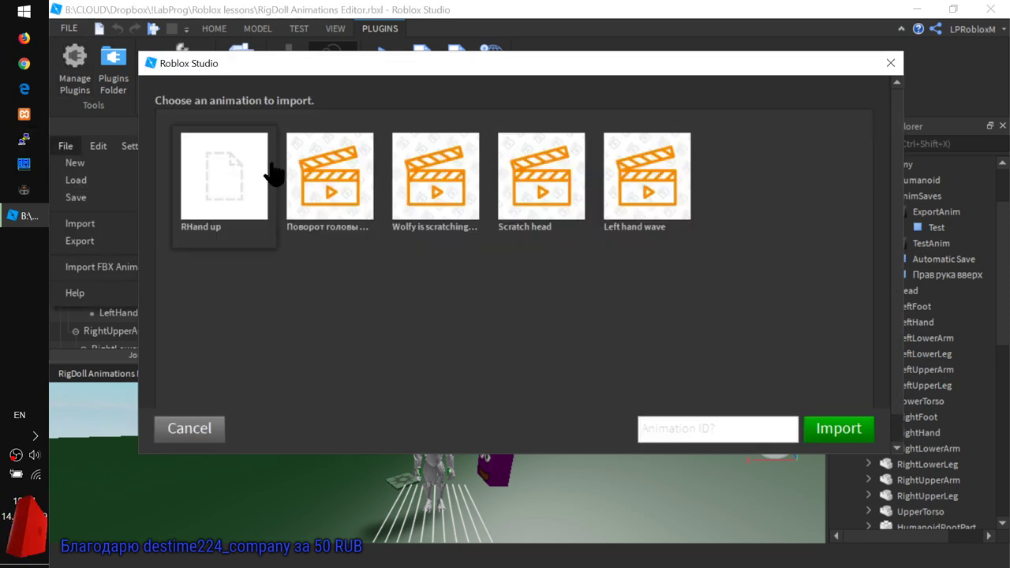
pyautogui.click(514, 192)
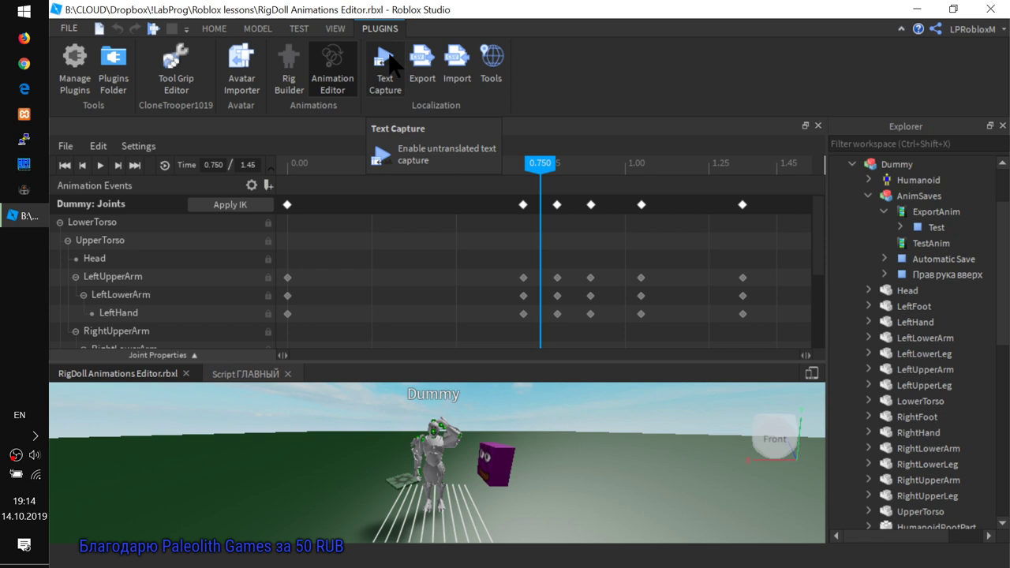
pyautogui.click(101, 165)
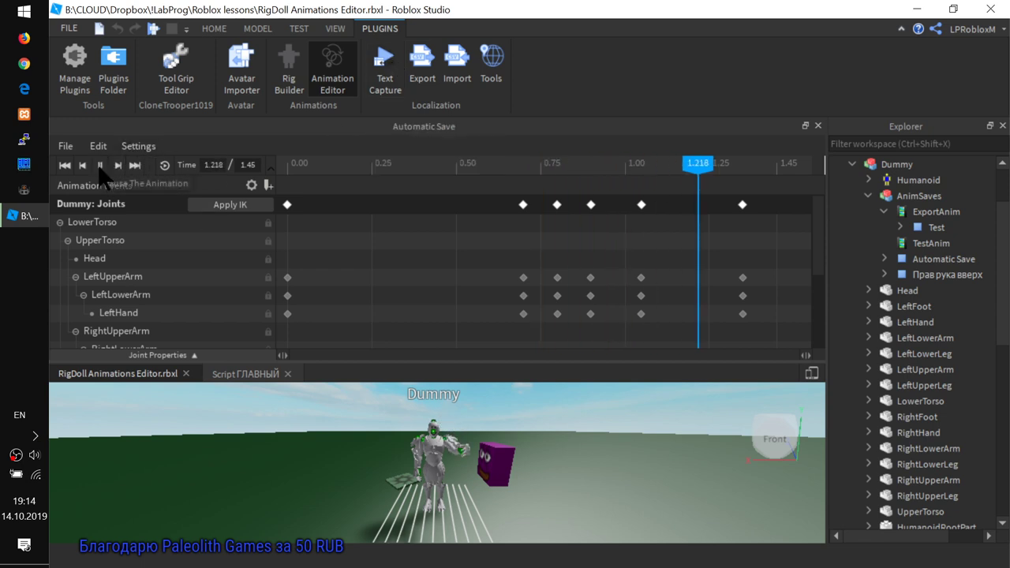
pyautogui.click(100, 165)
# Collapse the ribbon and reduce the height of the Animation Editor so the 3D view has more room for the dummy.
pyautogui.scroll(5, 474, 439)
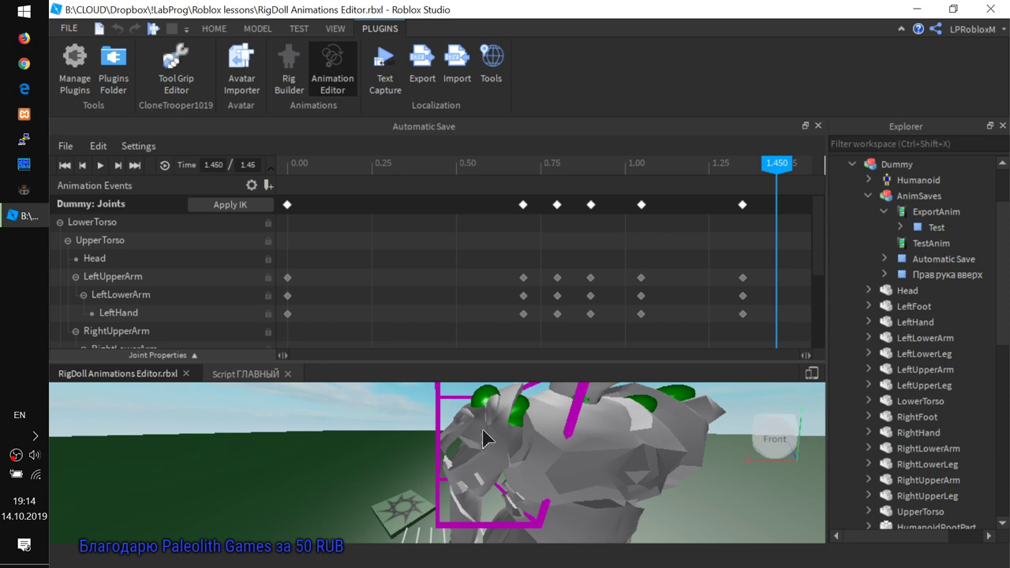
pyautogui.scroll(-10, 485, 439)
pyautogui.scroll(10, 508, 435)
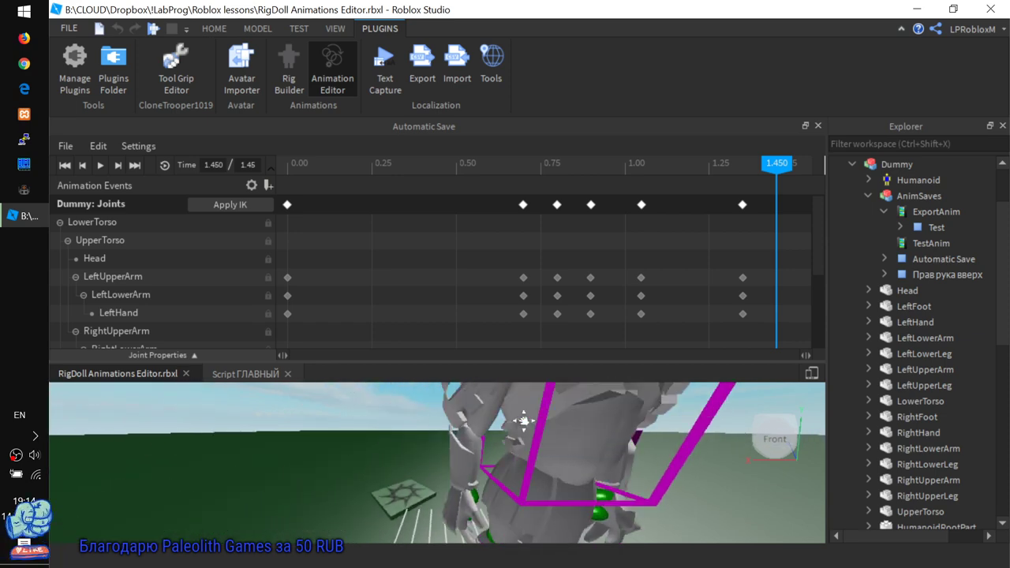
pyautogui.moveTo(524, 420); pyautogui.dragTo(490, 395, button='right')
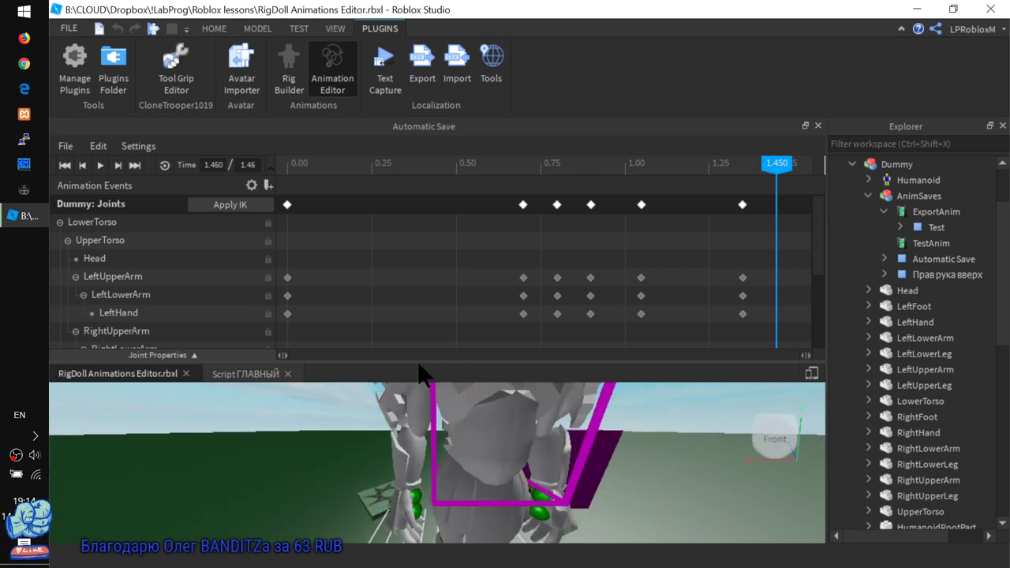
pyautogui.click(900, 28)
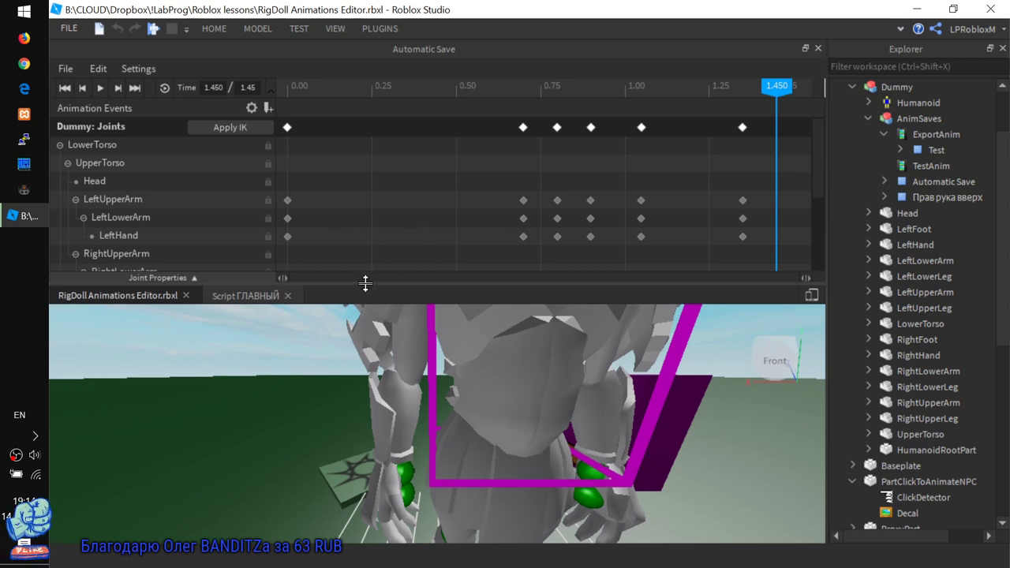
pyautogui.moveTo(365, 284); pyautogui.dragTo(367, 263)
pyautogui.scroll(-2, 594, 177)
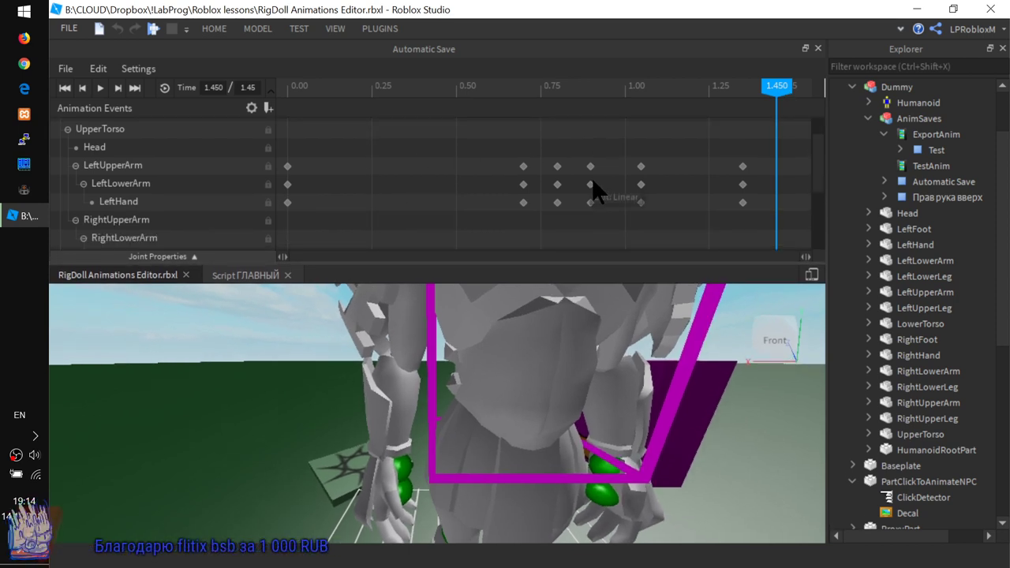
pyautogui.moveTo(427, 239); pyautogui.dragTo(429, 232)
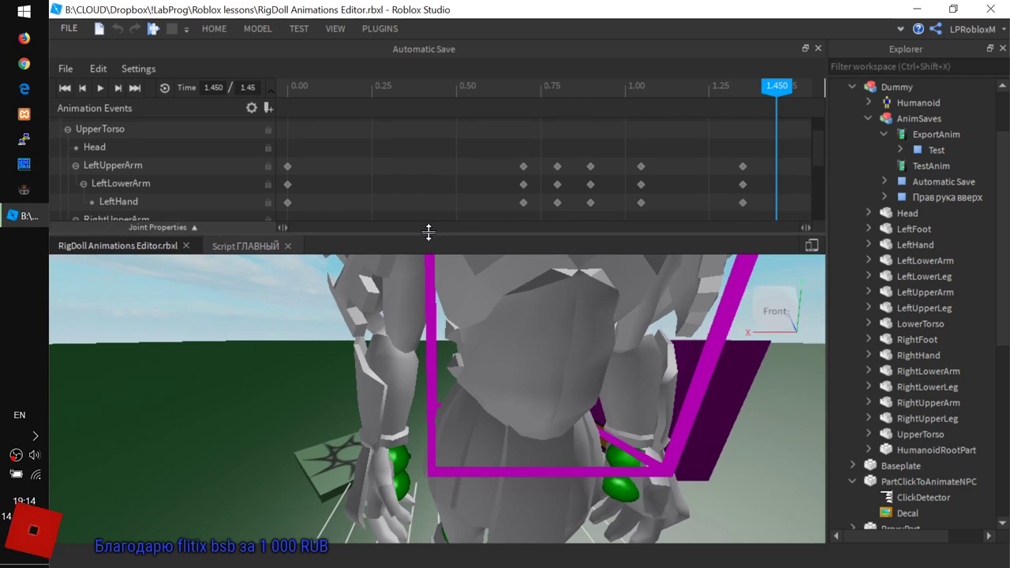
pyautogui.moveTo(530, 333); pyautogui.dragTo(531, 333, button='right')
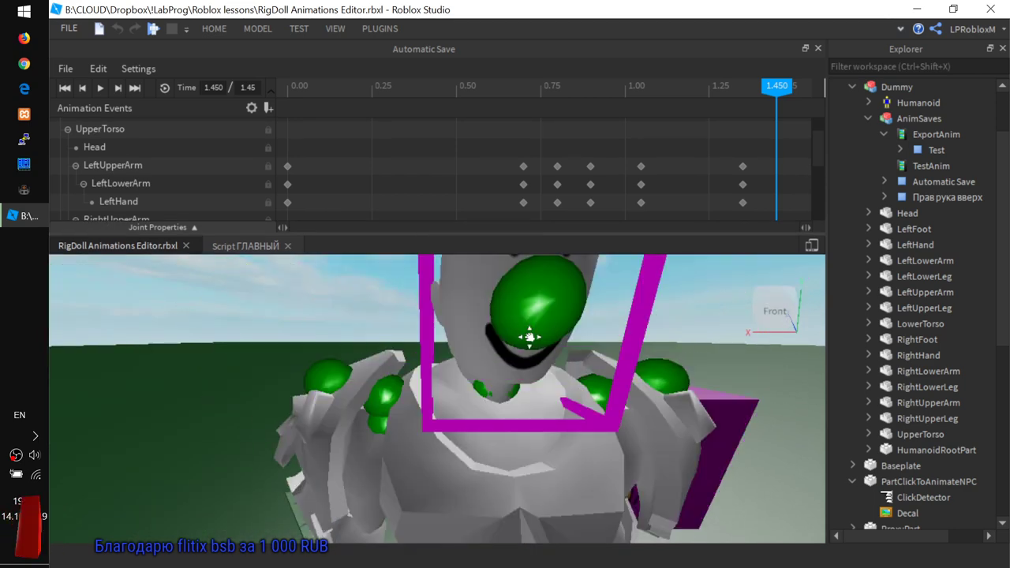
pyautogui.moveTo(487, 299); pyautogui.dragTo(488, 302, button='right')
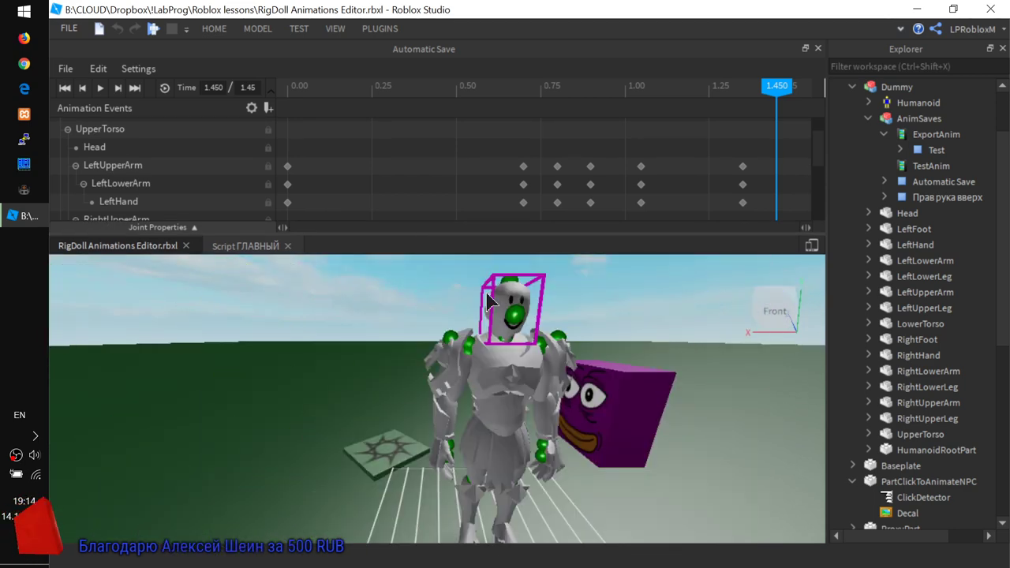
# Play the head-scratching animation with looping on, pause it at 0.384, and view the dummy's pose.
pyautogui.click(100, 88)
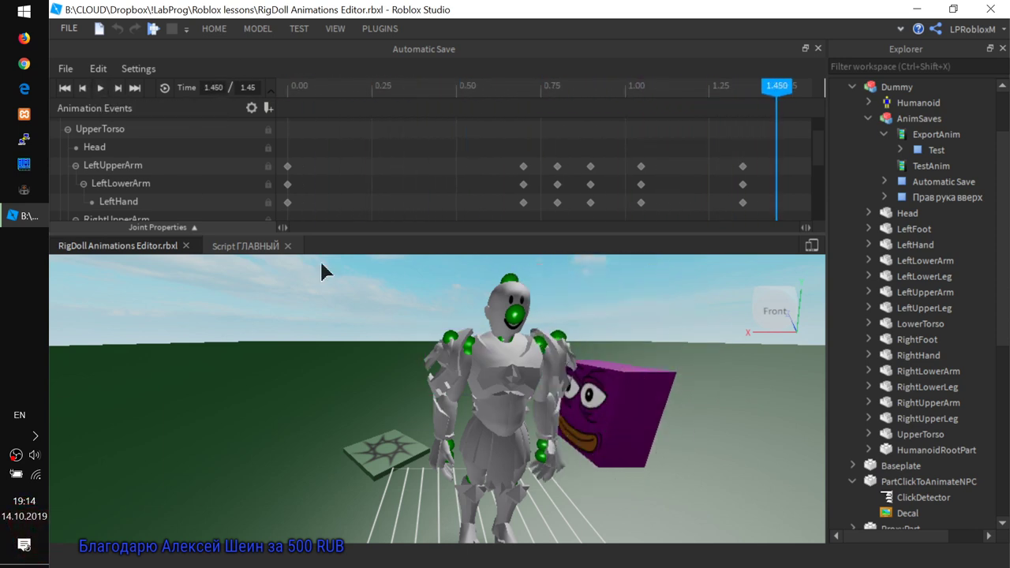
pyautogui.click(106, 90)
pyautogui.click(106, 90)
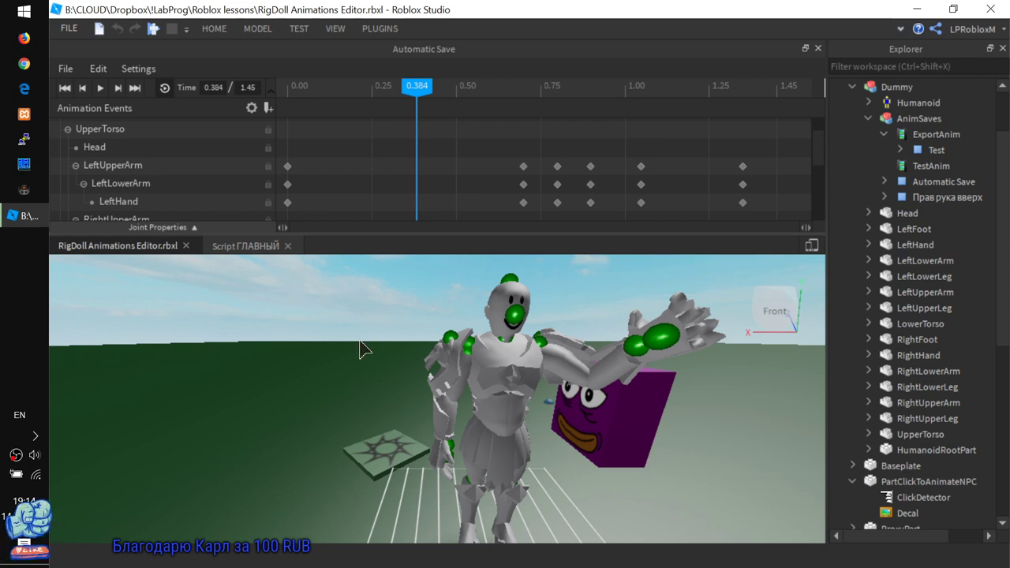
pyautogui.press('d')
pyautogui.moveTo(486, 444)
pyautogui.mouseDown(button='right')
pyautogui.moveTo(477, 435)
pyautogui.moveTo(484, 442)
pyautogui.mouseUp(button='right')
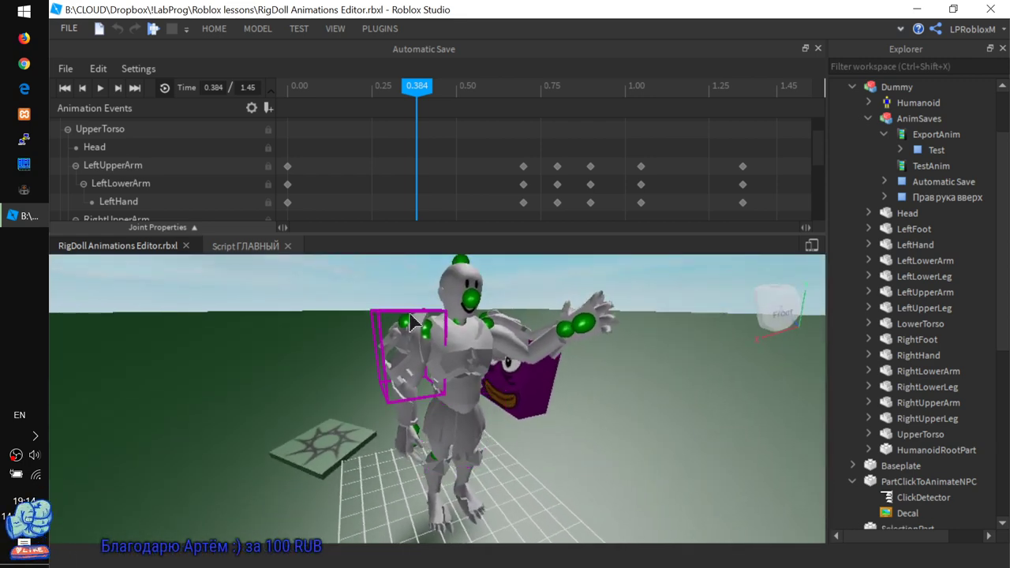
# Create a new empty animation for the dummy, discarding the unsaved progress.
pyautogui.click(66, 69)
pyautogui.click(78, 84)
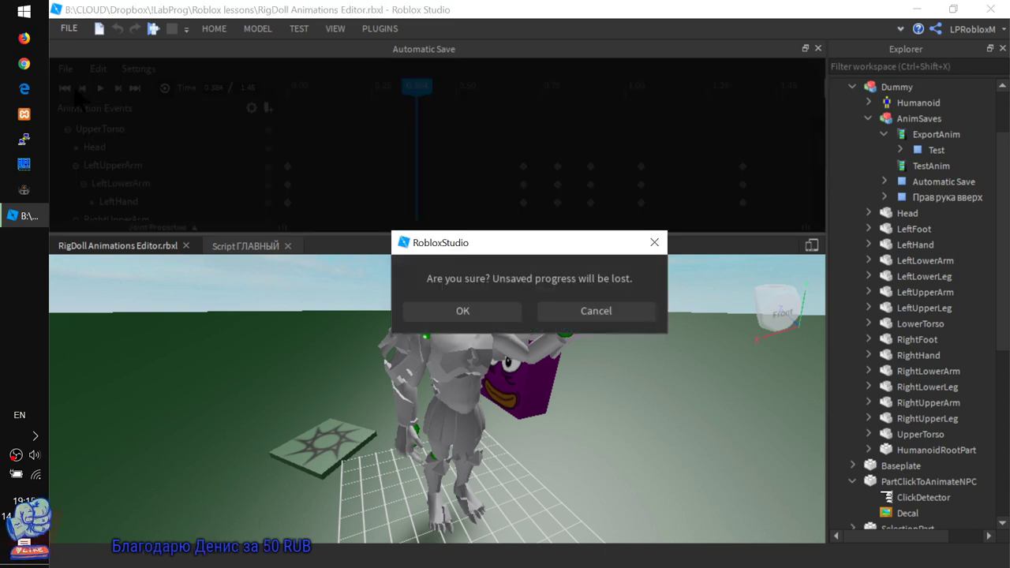
pyautogui.click(448, 311)
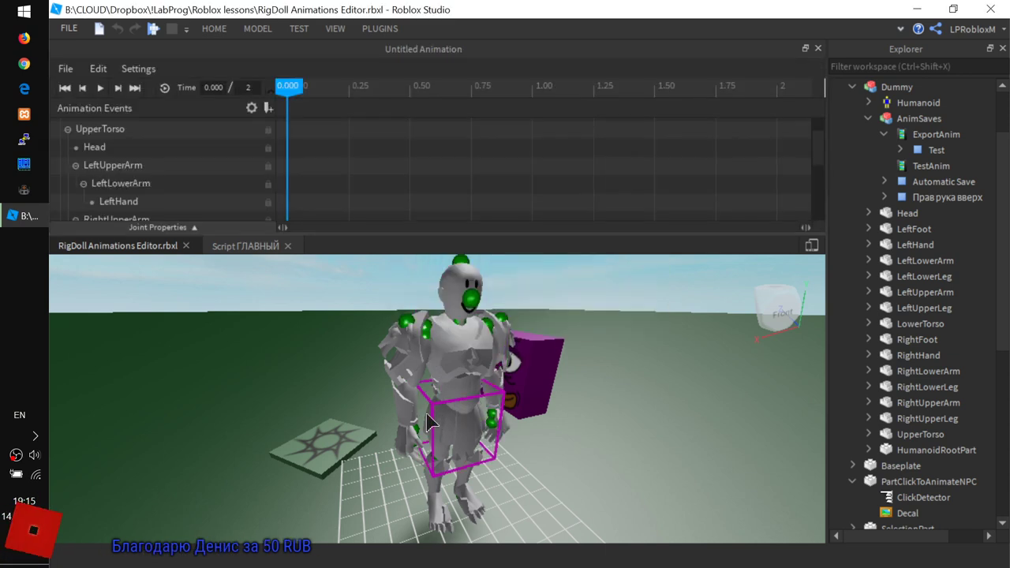
# Examine the Animation Editor's settings, its editing options and the priority levels available for the animation.
pyautogui.click(139, 69)
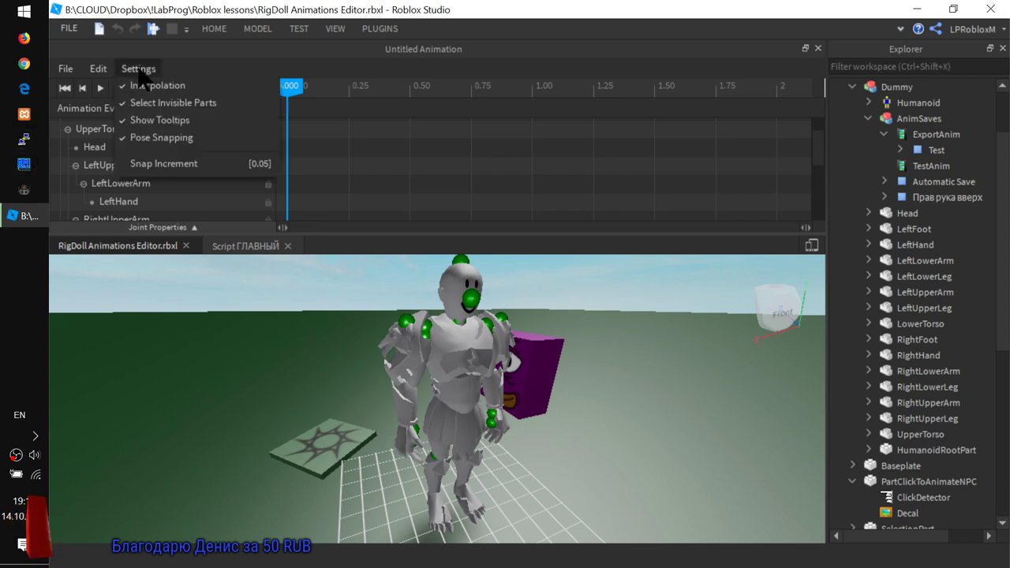
pyautogui.click(98, 69)
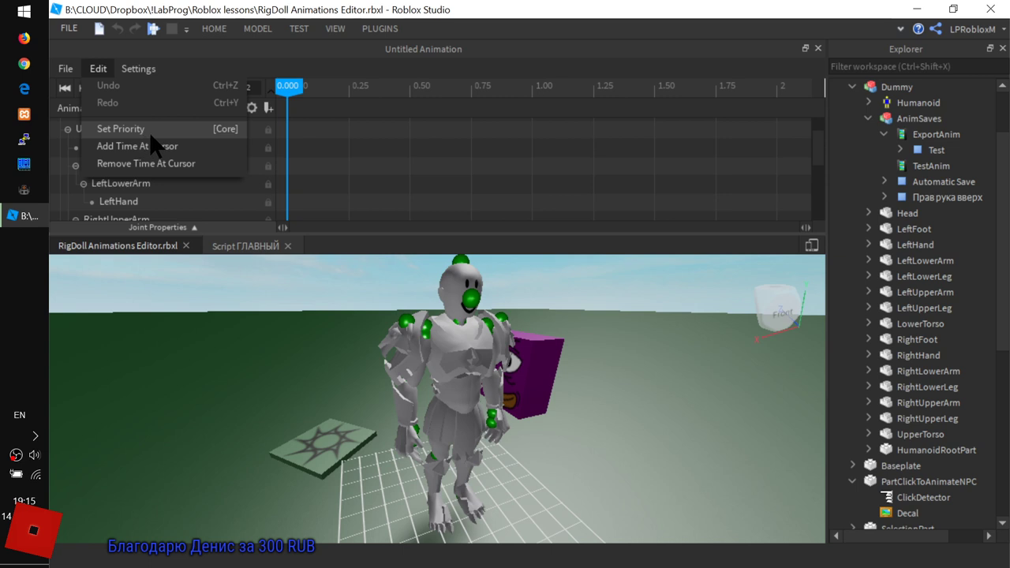
pyautogui.click(371, 67)
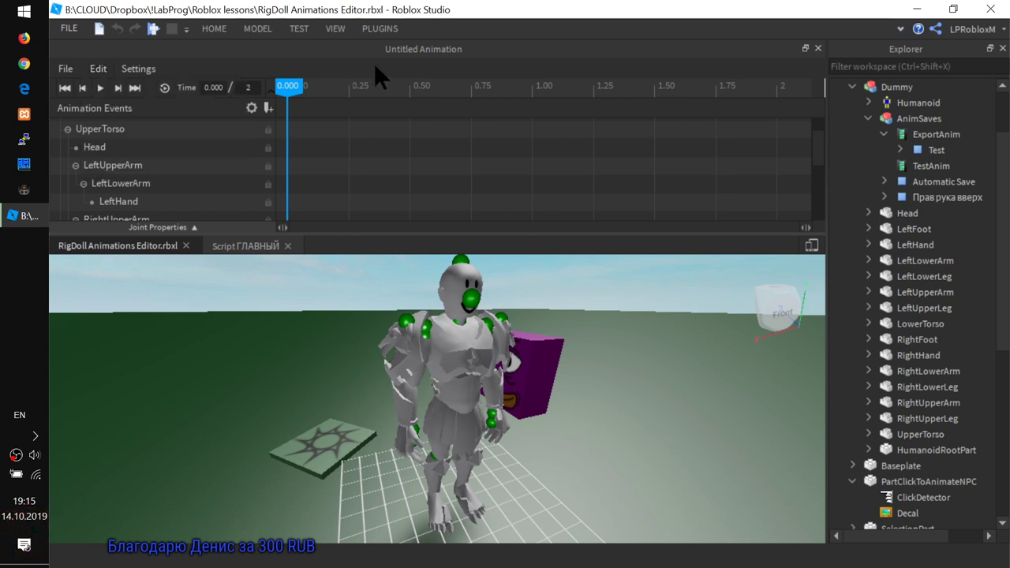
pyautogui.click(104, 68)
pyautogui.click(110, 130)
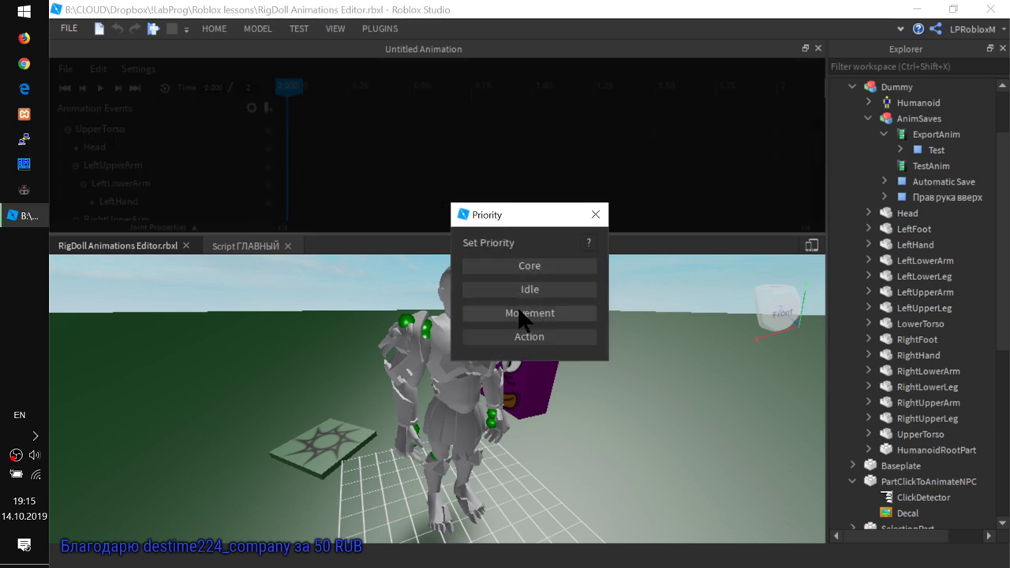
pyautogui.moveTo(499, 221); pyautogui.dragTo(261, 194)
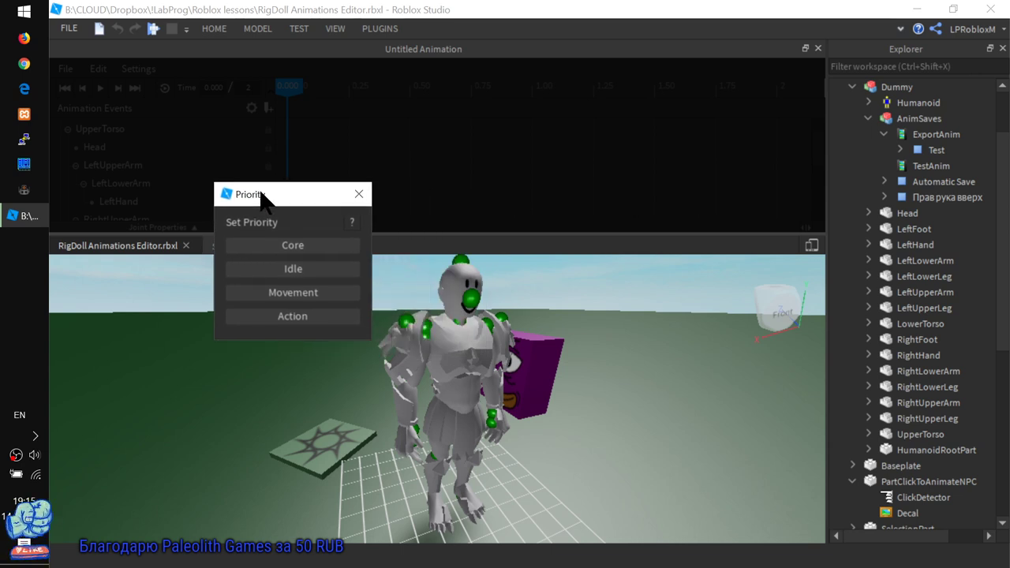
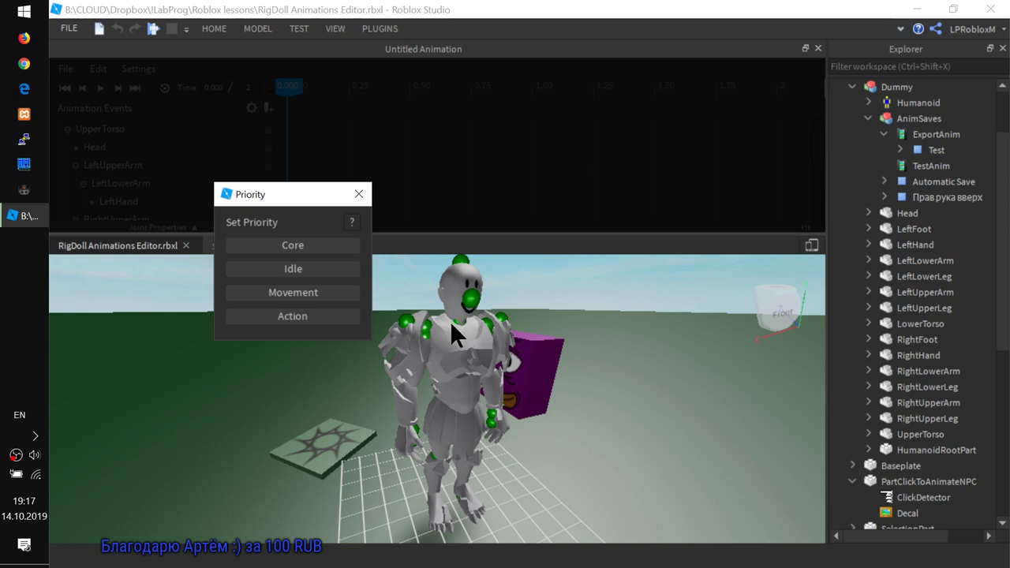
pyautogui.click(359, 198)
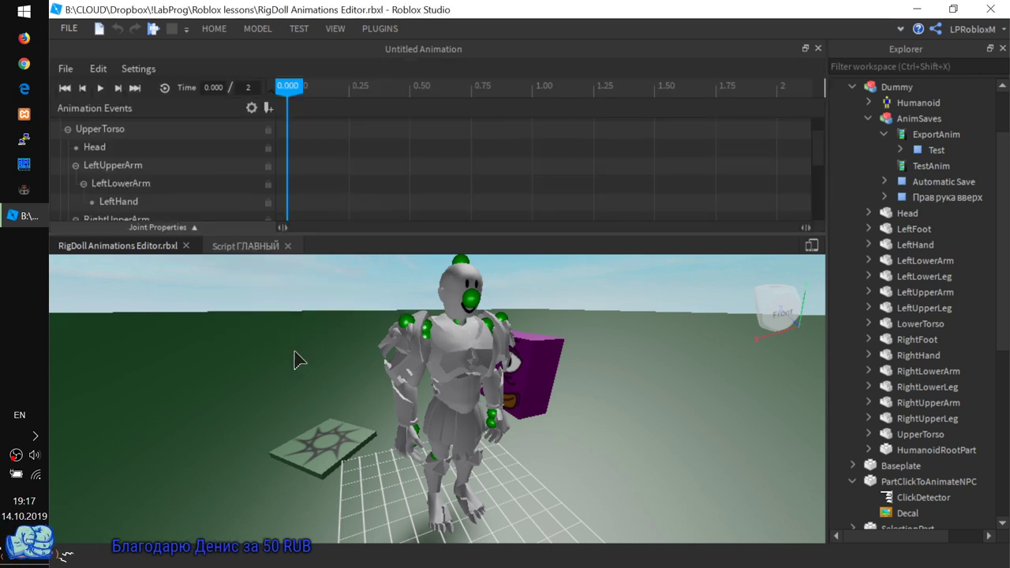
# Set the untitled animation's priority to Idle.
pyautogui.click(98, 69)
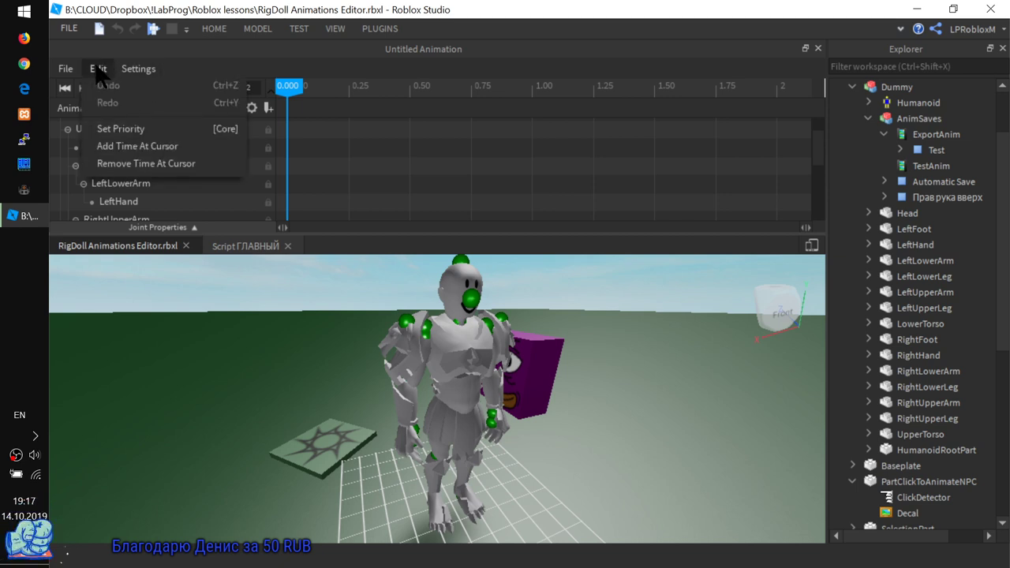
pyautogui.click(134, 126)
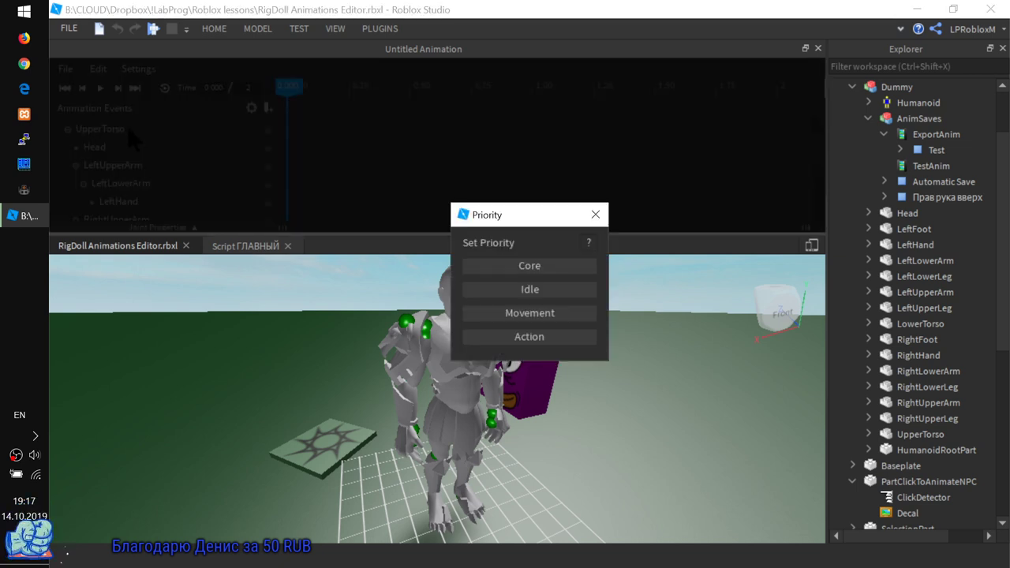
pyautogui.click(543, 288)
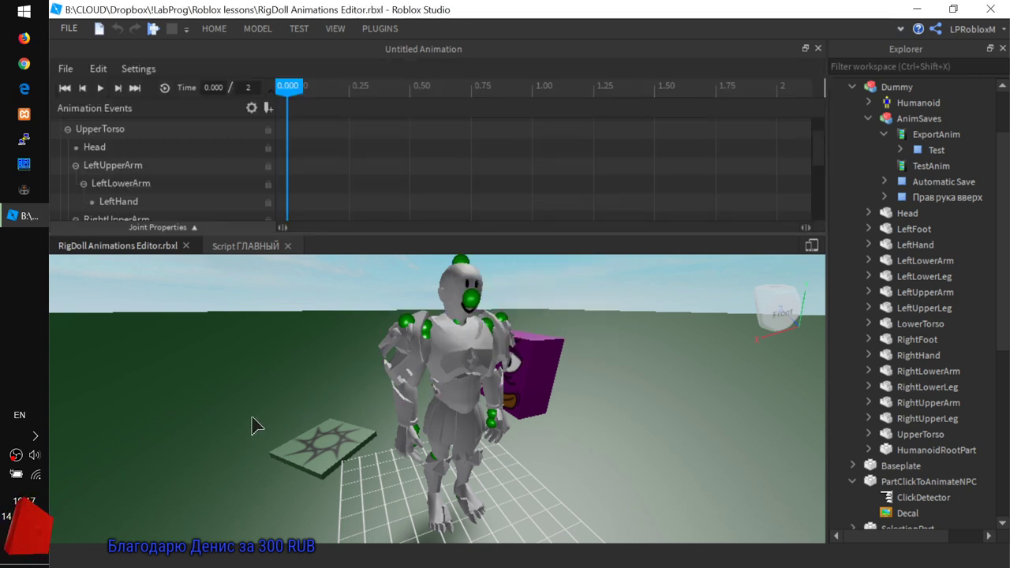
# Select the dummy's UpperTorso in the 3D view and examine its rotation handles from different angles.
pyautogui.moveTo(251, 426); pyautogui.dragTo(293, 376, button='right')
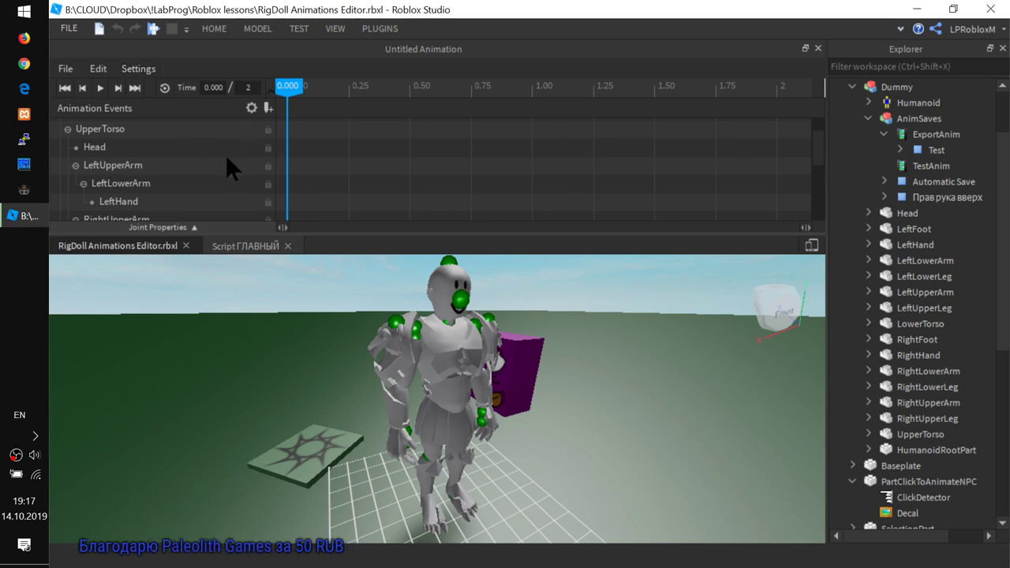
pyautogui.click(466, 367)
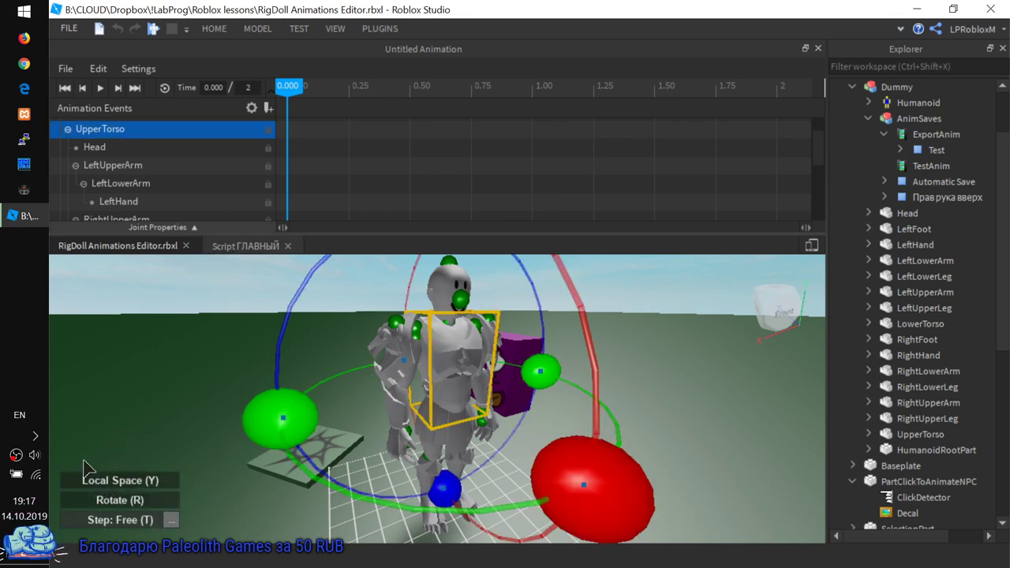
pyautogui.moveTo(379, 446); pyautogui.dragTo(397, 449, button='right')
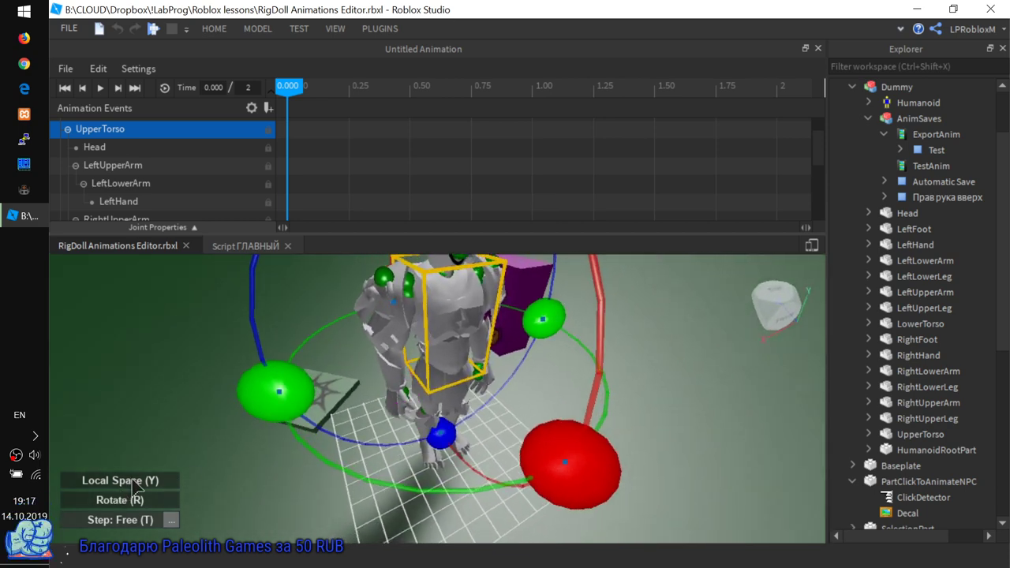
pyautogui.moveTo(132, 481)
pyautogui.mouseDown(button='right')
pyautogui.moveTo(142, 475)
pyautogui.moveTo(114, 499)
pyautogui.mouseUp(button='right')
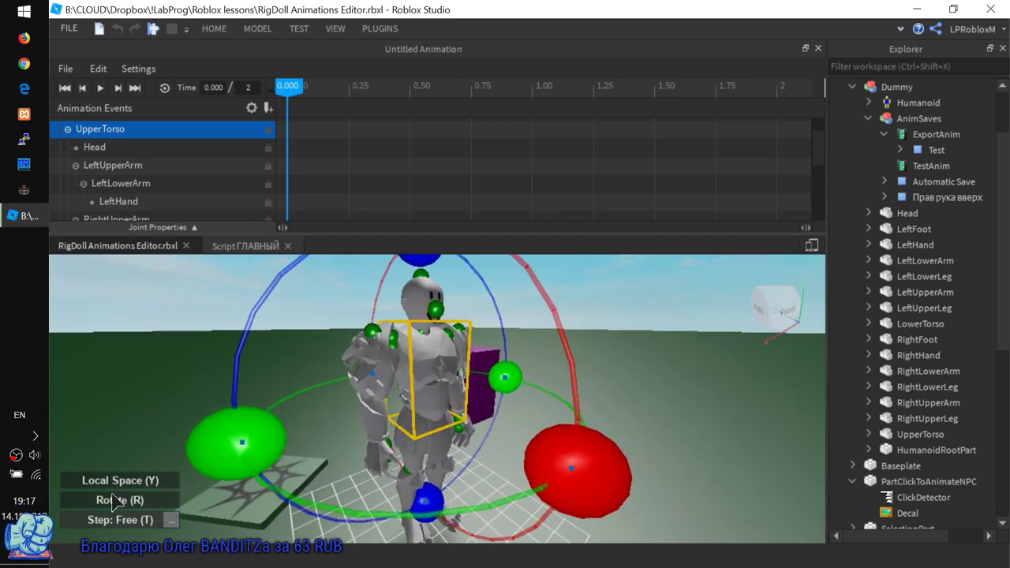
# Toggle the UpperTorso's rotation handles between World Space and Local Space several times, ending in Local Space.
pyautogui.click(161, 483)
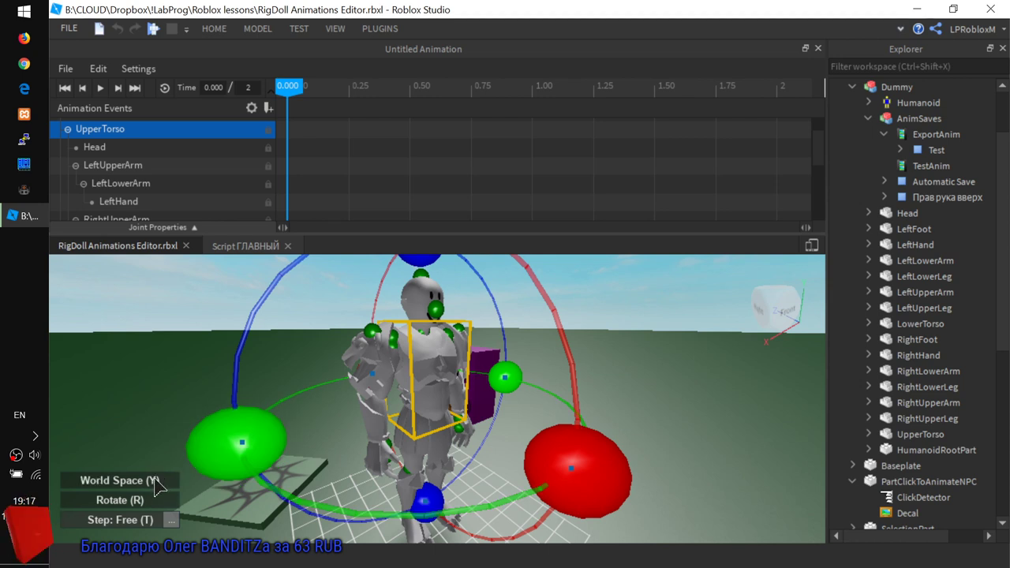
pyautogui.click(170, 450)
pyautogui.click(433, 403)
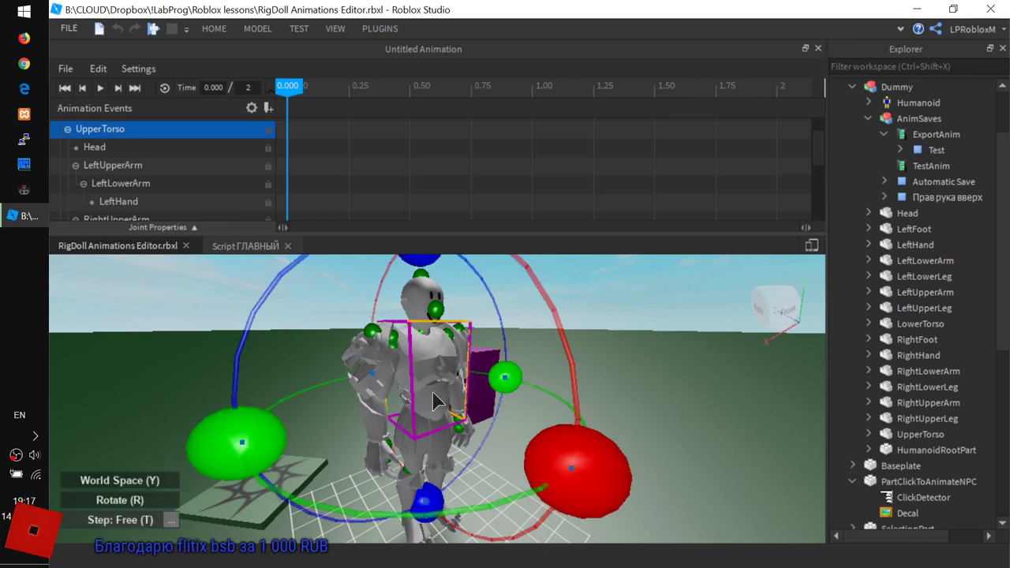
pyautogui.press('y')
pyautogui.press('y')
pyautogui.press('y')
pyautogui.press('y')
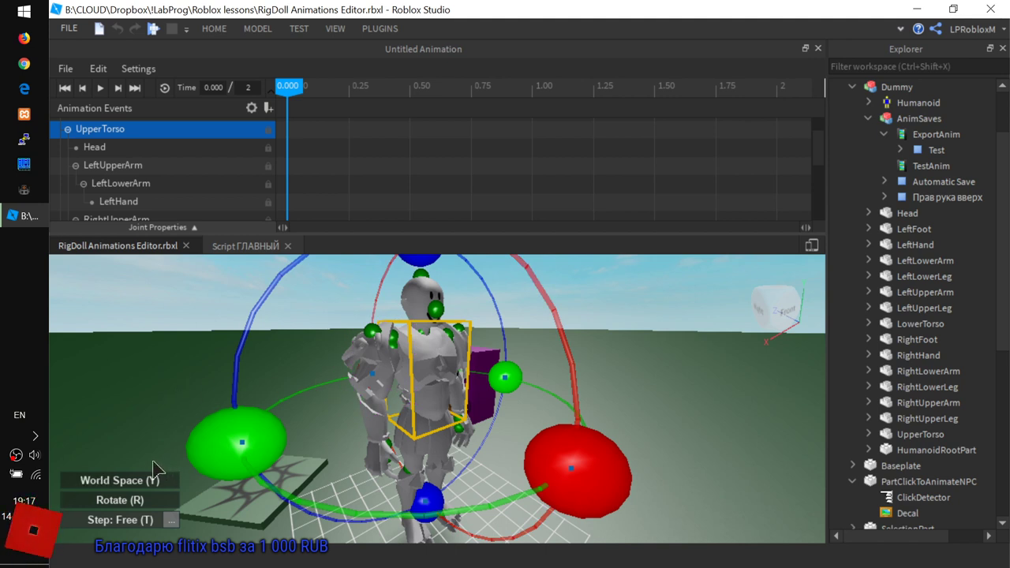
pyautogui.press('y')
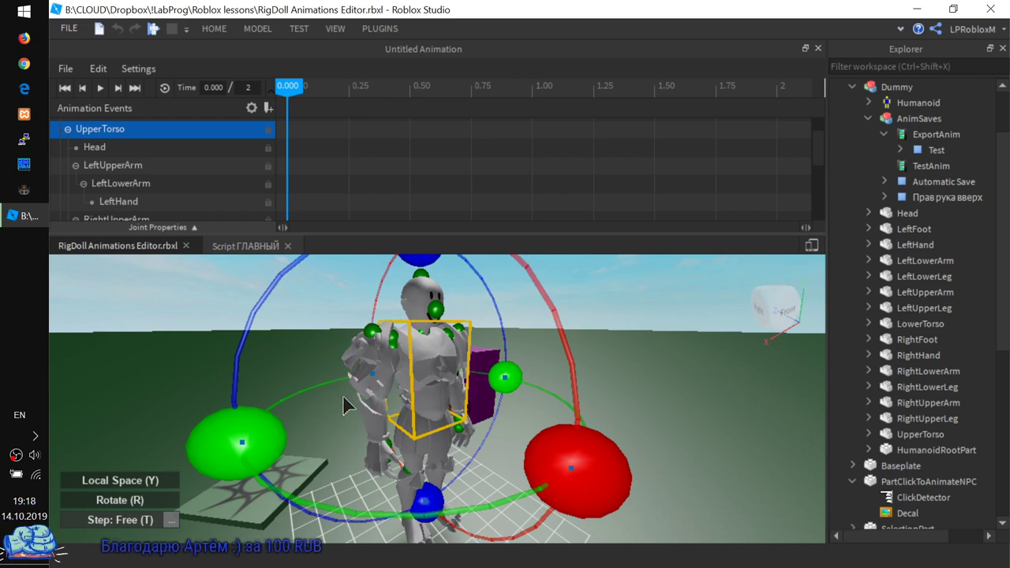
# Bend the UpperTorso forward in World Space, switch to Local Space and rotate it further forward.
pyautogui.moveTo(349, 406); pyautogui.dragTo(382, 379)
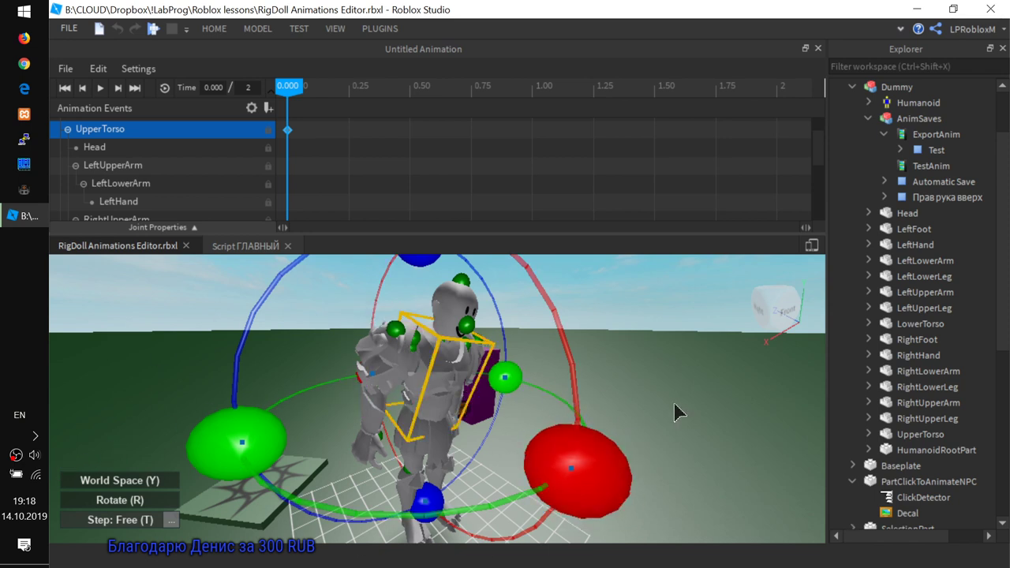
pyautogui.press('y')
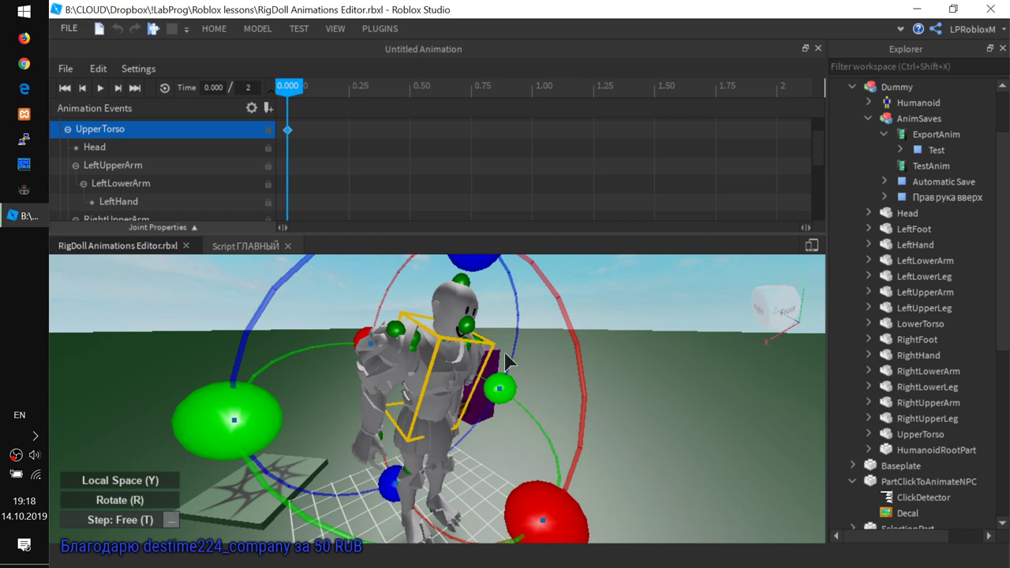
pyautogui.moveTo(506, 362); pyautogui.dragTo(506, 306)
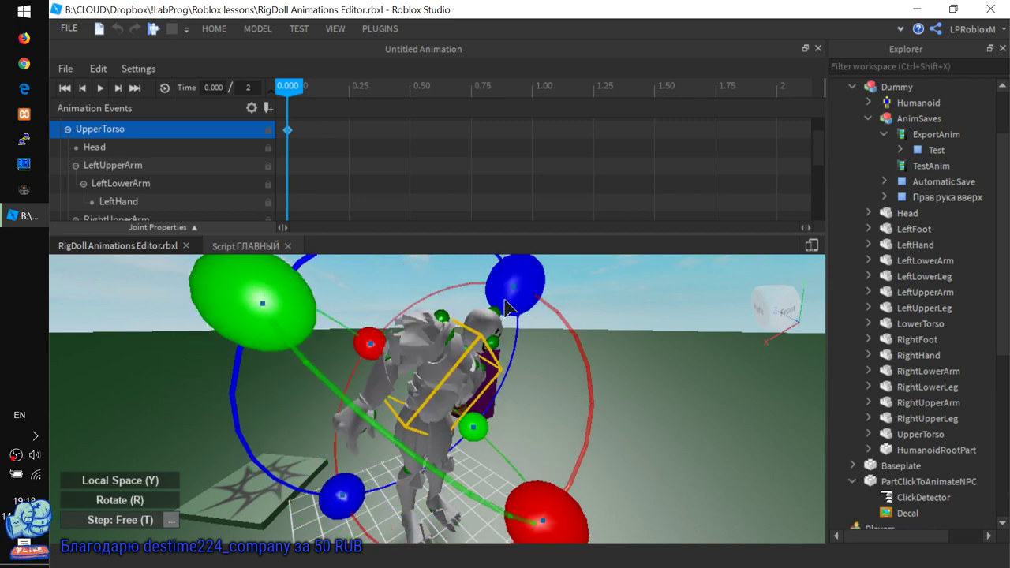
# Compare the UpperTorso's rotation handles in World Space and Local Space, ending in Local Space.
pyautogui.press('y')
pyautogui.press('y')
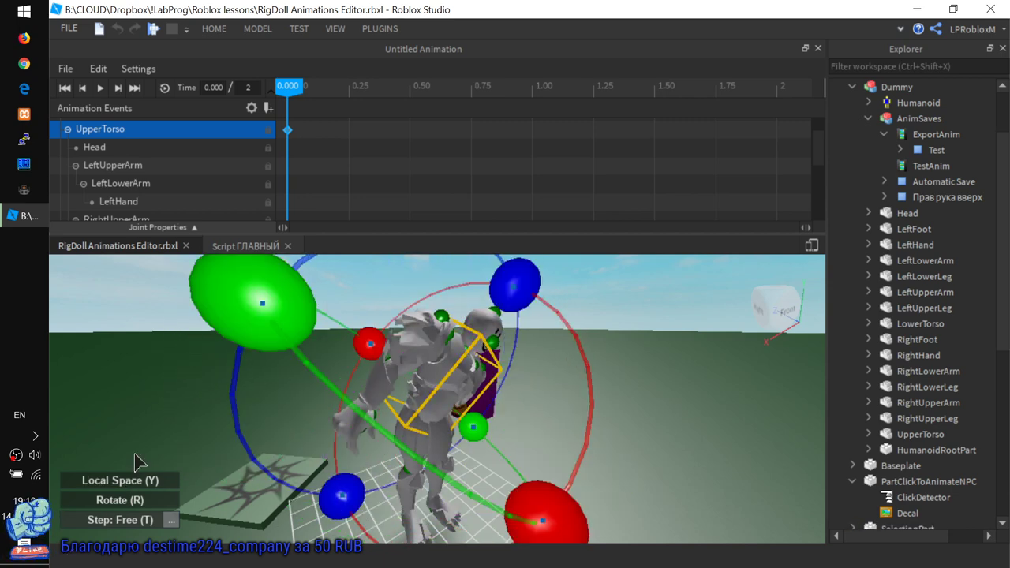
pyautogui.press('y')
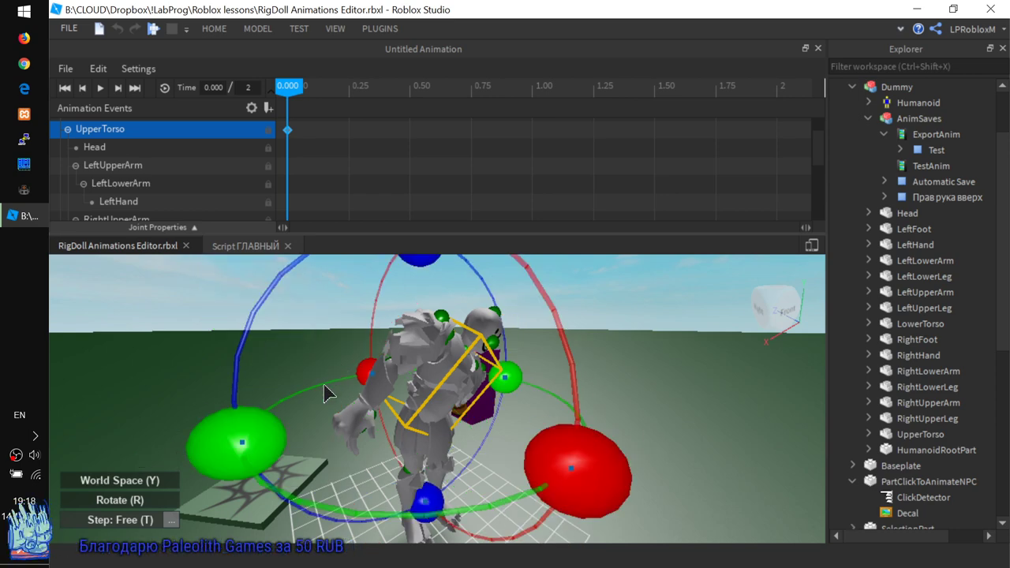
pyautogui.scroll(-3, 324, 392)
pyautogui.scroll(2, 324, 392)
pyautogui.scroll(2, 363, 449)
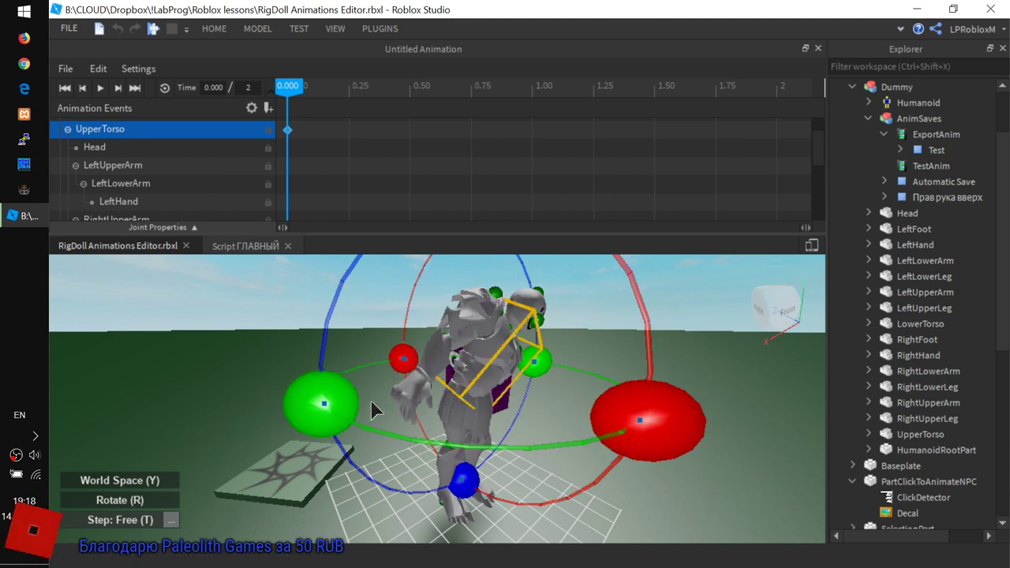
pyautogui.press('y')
pyautogui.press('y')
pyautogui.press('y')
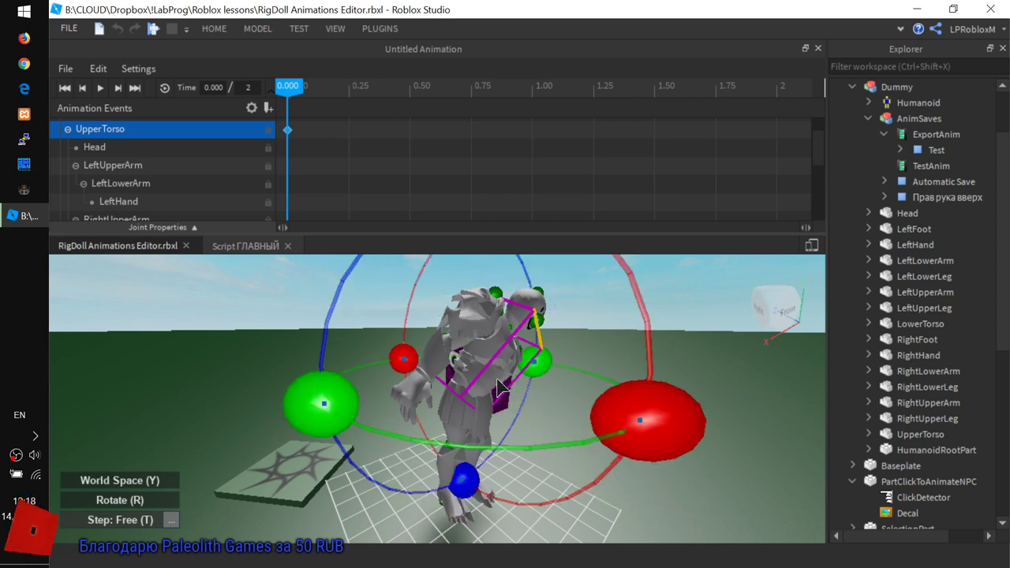
pyautogui.moveTo(563, 379); pyautogui.dragTo(498, 314, button='right')
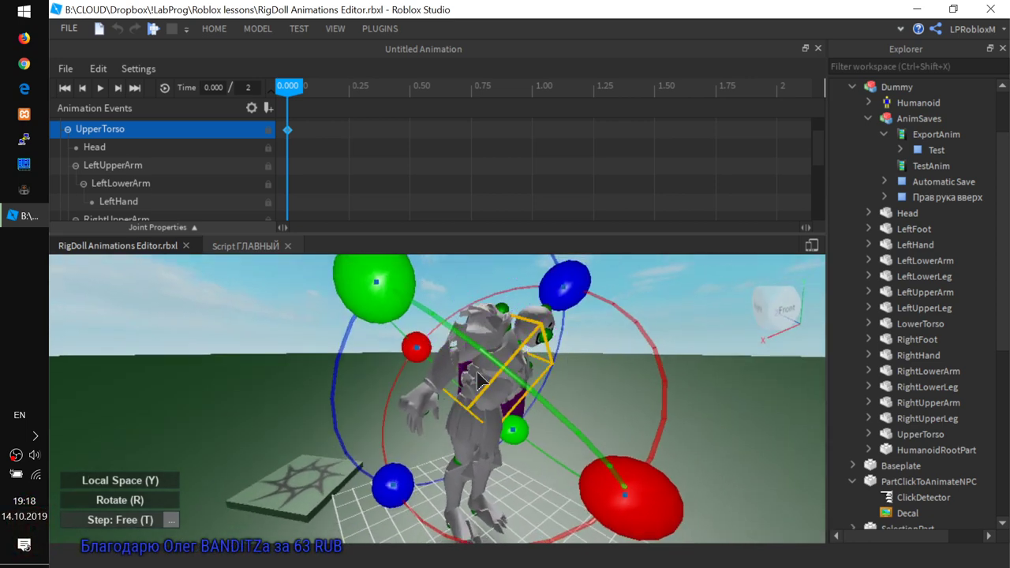
# Rotate the bent UpperTorso back to an upright pose.
pyautogui.click(134, 503)
pyautogui.press('r')
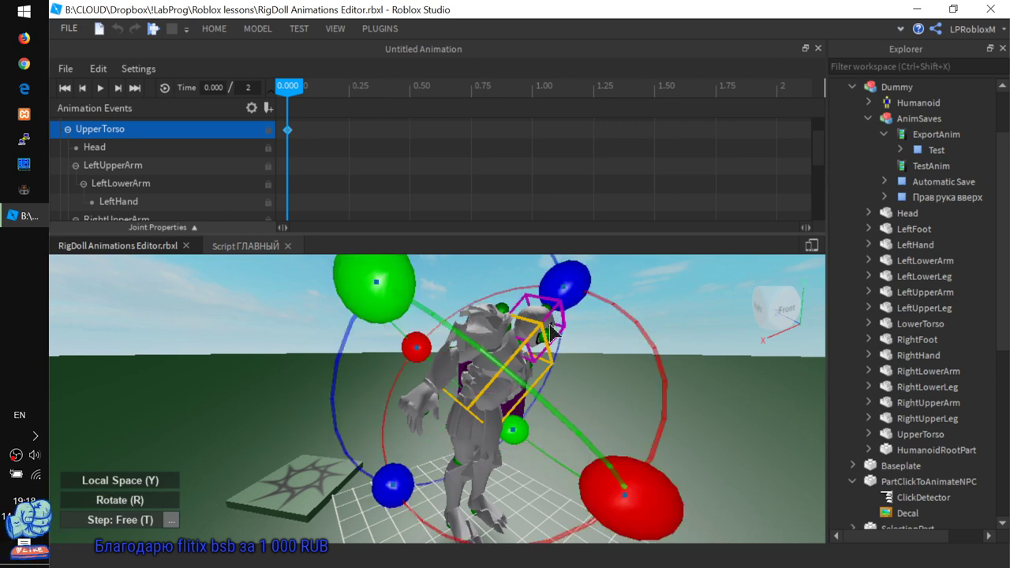
pyautogui.moveTo(552, 331); pyautogui.dragTo(505, 332)
# Switch the handles to Move and shift the UpperTorso along its local front-to-back axis.
pyautogui.press('r')
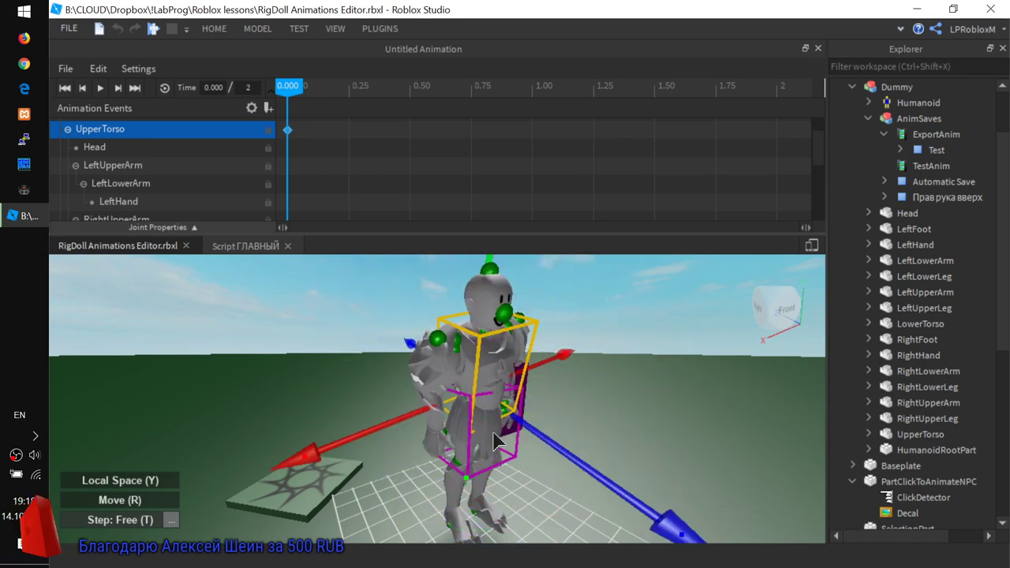
pyautogui.moveTo(495, 442); pyautogui.dragTo(652, 494)
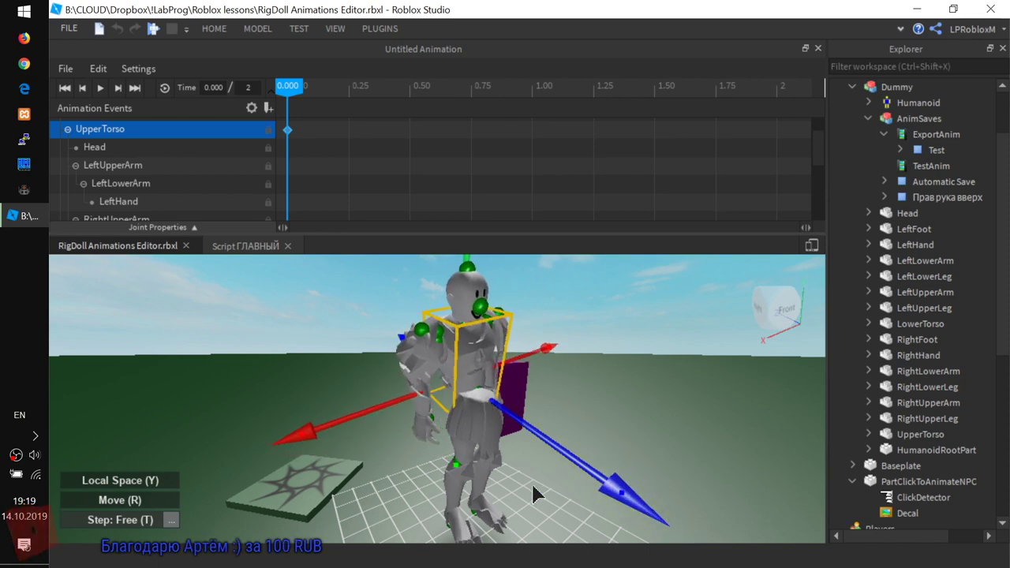
pyautogui.moveTo(532, 493); pyautogui.dragTo(531, 493, button='right')
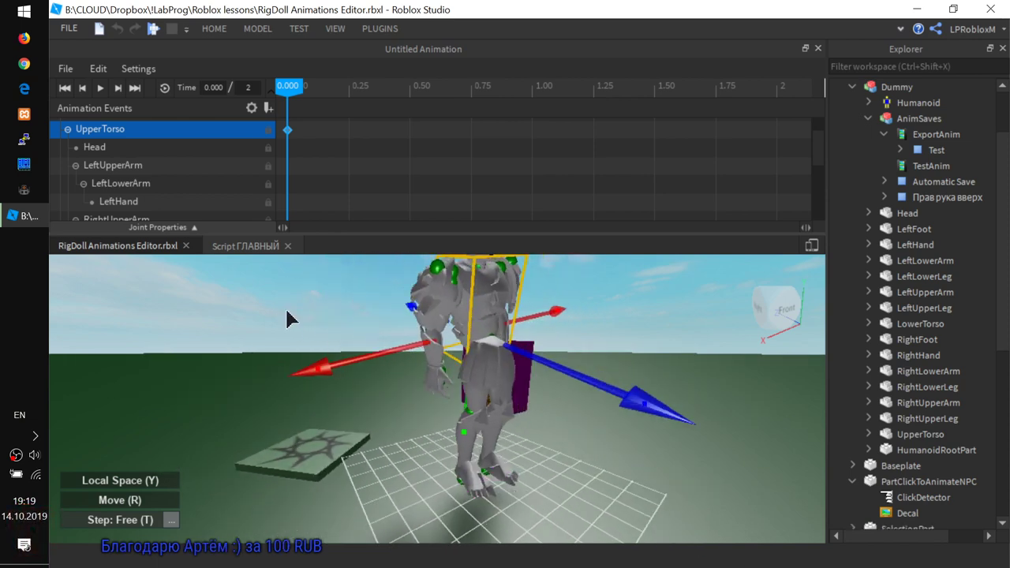
# Enlarge the animation timeline area and shift the LowerTorso along its local front-to-back axis.
pyautogui.moveTo(329, 233); pyautogui.dragTo(343, 317)
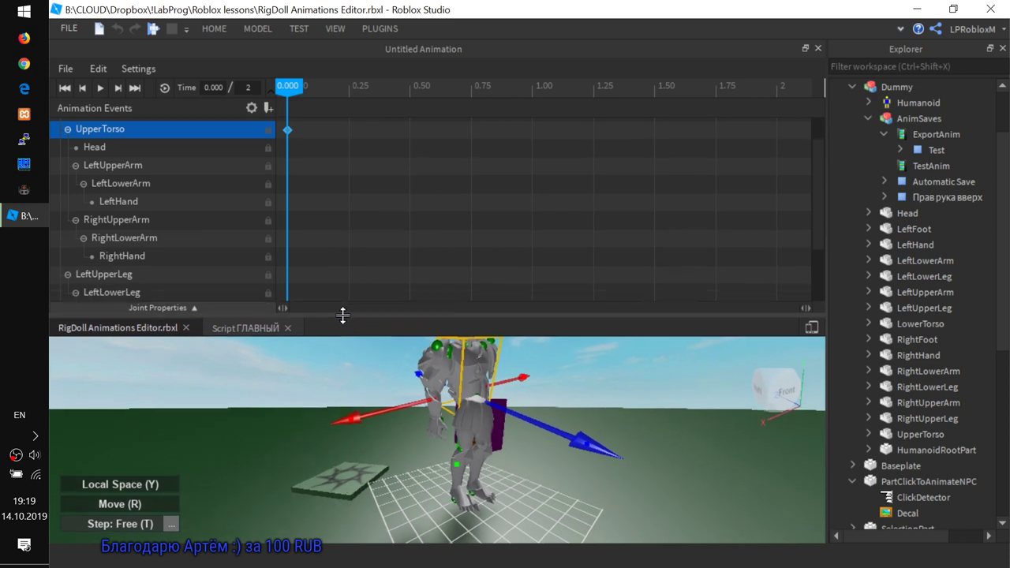
pyautogui.click(474, 440)
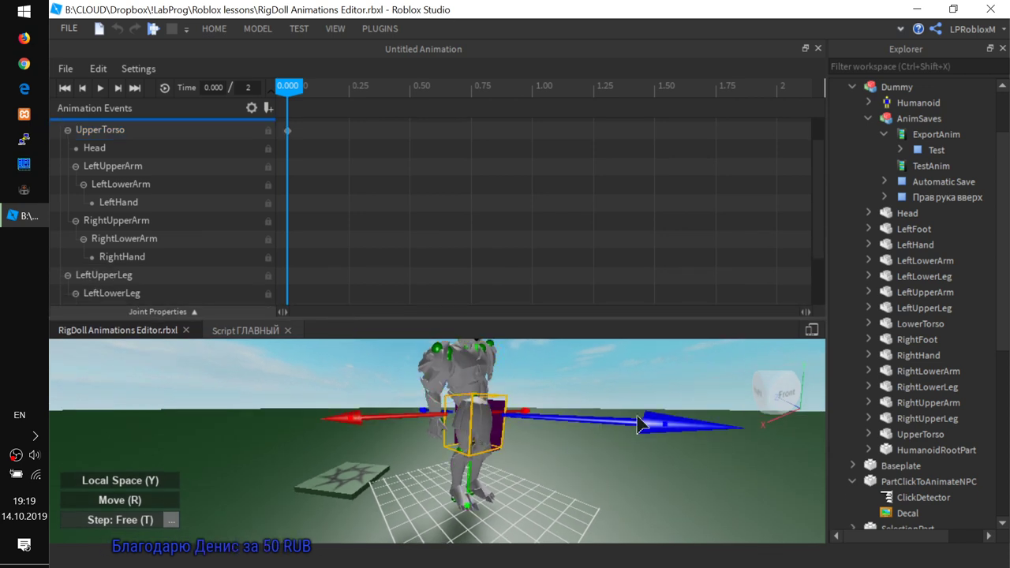
pyautogui.scroll(-5, 575, 434)
pyautogui.scroll(5, 681, 473)
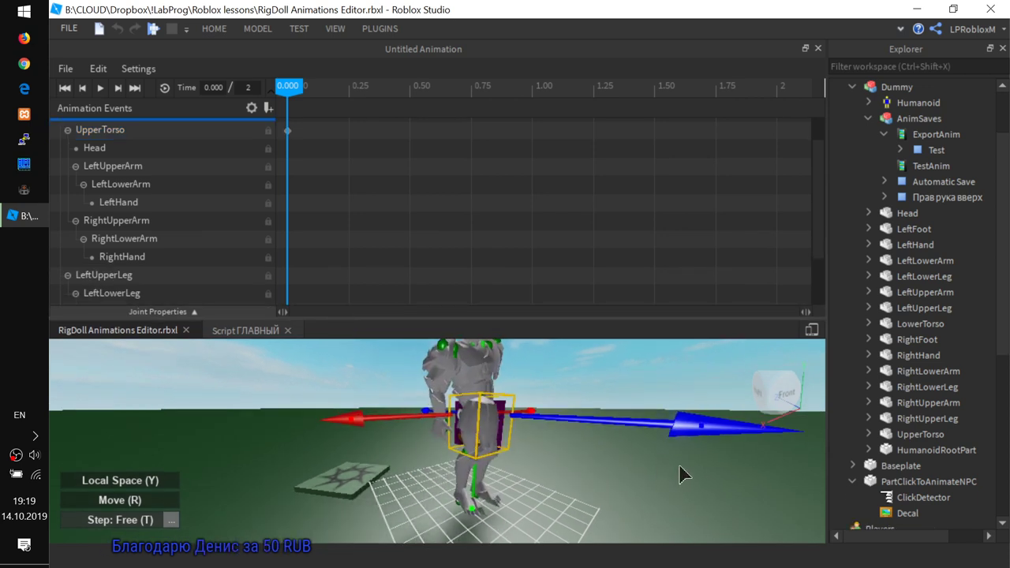
pyautogui.scroll(-5, 432, 454)
pyautogui.scroll(5, 433, 454)
pyautogui.click(450, 422)
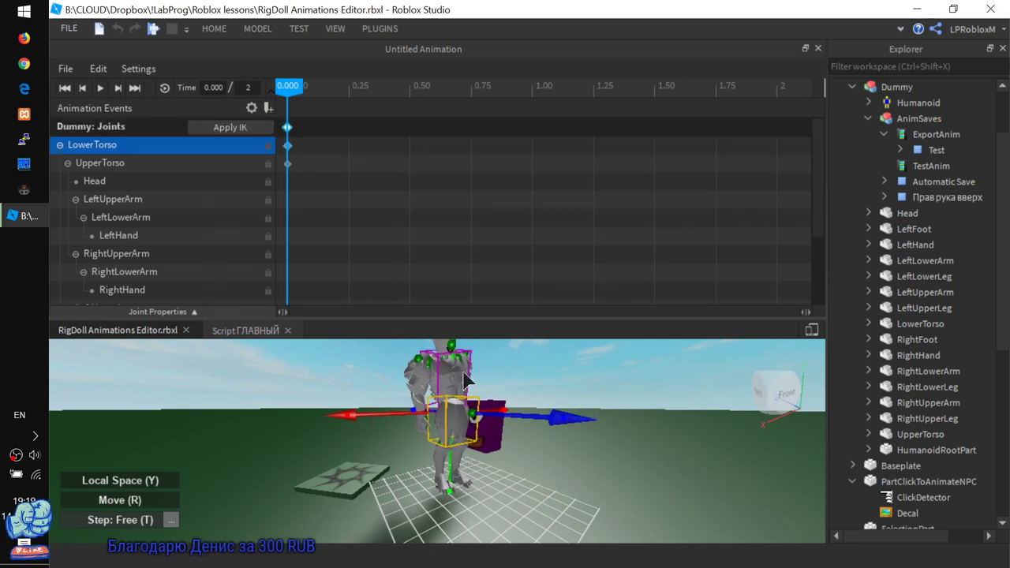
pyautogui.moveTo(568, 424); pyautogui.dragTo(585, 423)
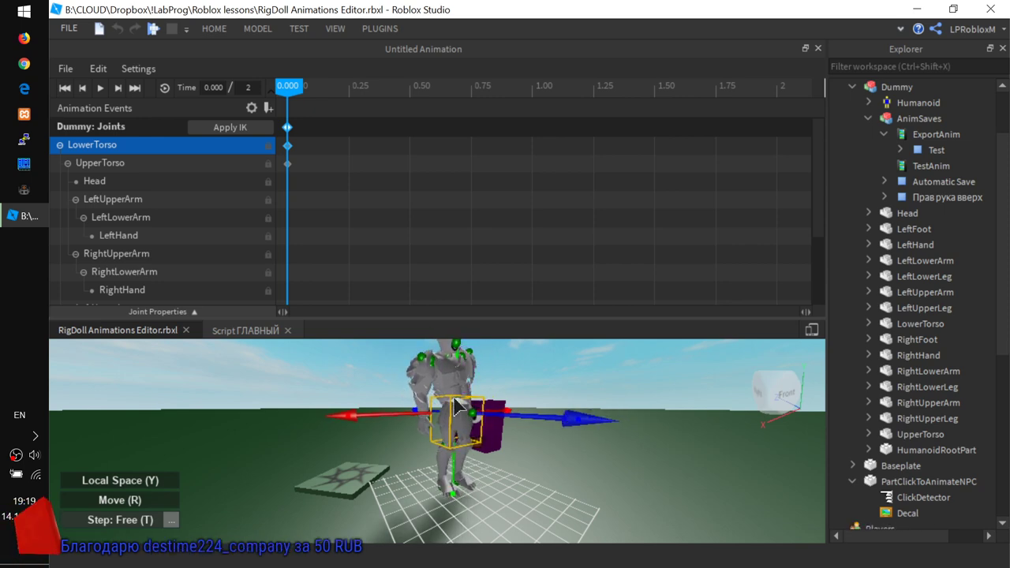
# Select the UpperTorso and shift it slightly along its local front-to-back axis in Move mode.
pyautogui.scroll(5, 458, 404)
pyautogui.moveTo(466, 399); pyautogui.dragTo(485, 391, button='right')
pyautogui.scroll(-3, 490, 389)
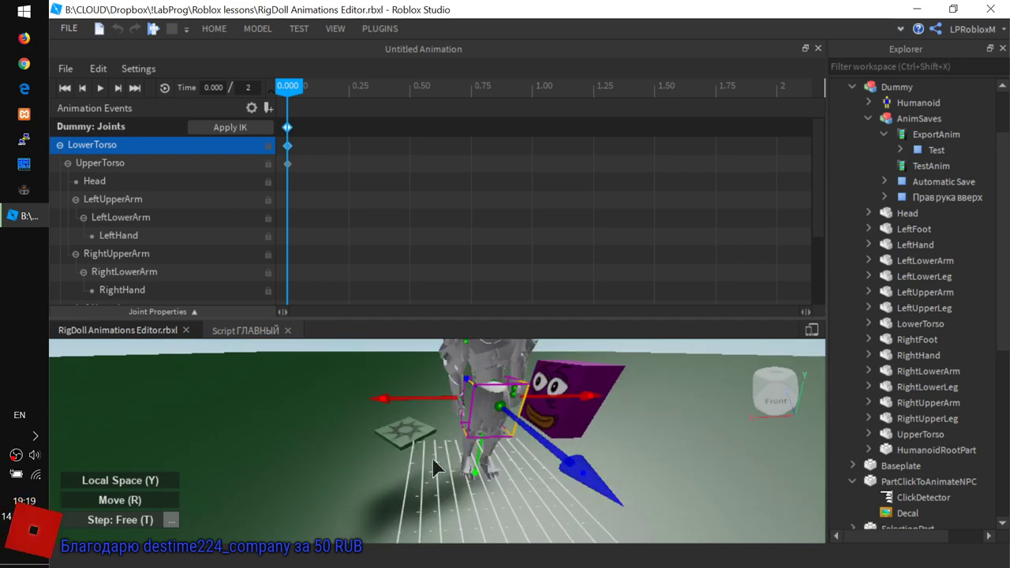
pyautogui.moveTo(499, 359); pyautogui.dragTo(450, 407, button='right')
pyautogui.press('r')
pyautogui.click(466, 398)
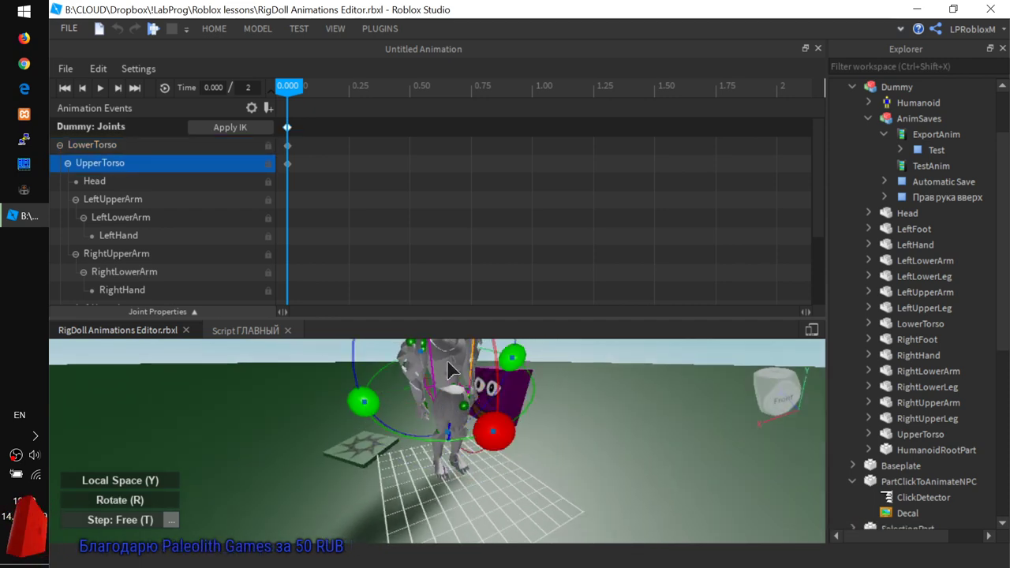
pyautogui.press('r')
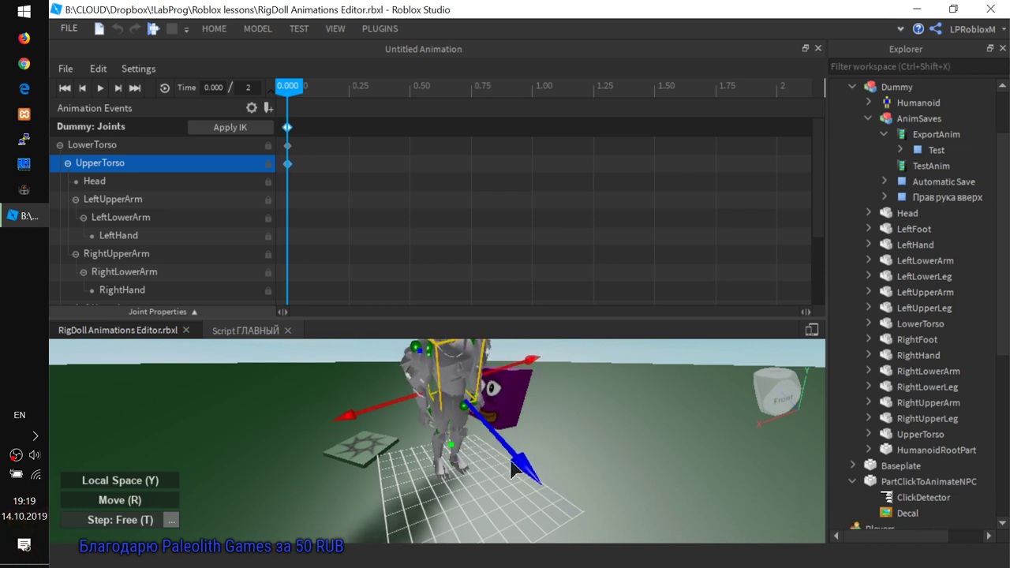
pyautogui.moveTo(514, 468)
pyautogui.mouseDown()
pyautogui.moveTo(505, 458)
pyautogui.moveTo(525, 477)
pyautogui.moveTo(491, 480)
pyautogui.moveTo(497, 471)
pyautogui.mouseUp()
pyautogui.click(497, 474)
# Select the LowerTorso and adjust its position along its local front-to-back axis.
pyautogui.click(454, 419)
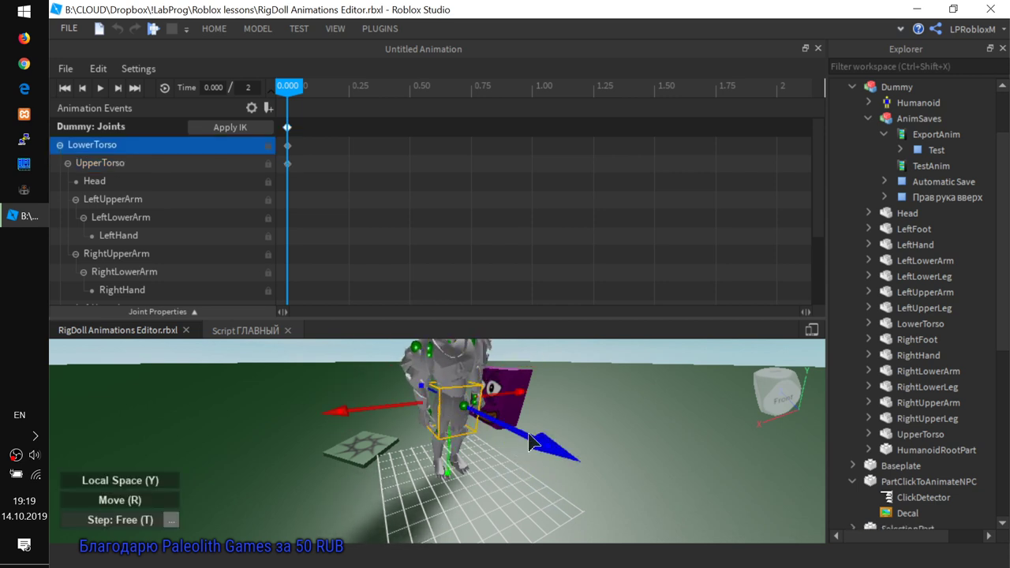
pyautogui.moveTo(530, 442); pyautogui.dragTo(500, 507)
pyautogui.moveTo(500, 507); pyautogui.dragTo(360, 450, button='right')
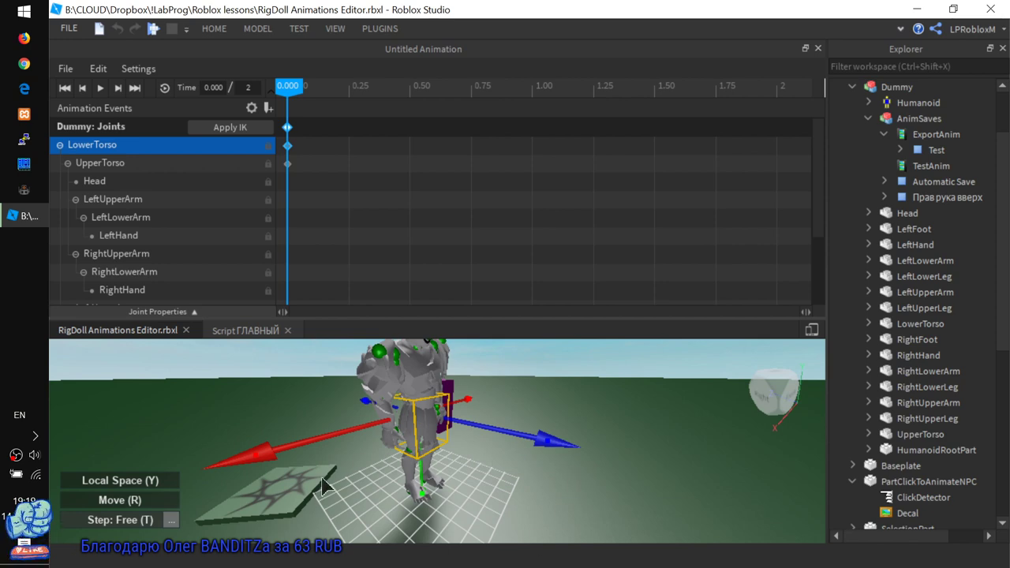
# Inspect the dummy's pose from several angles and look through the Explorer down to the Animations folder.
pyautogui.scroll(5, 324, 485)
pyautogui.moveTo(528, 490); pyautogui.dragTo(429, 429, button='right')
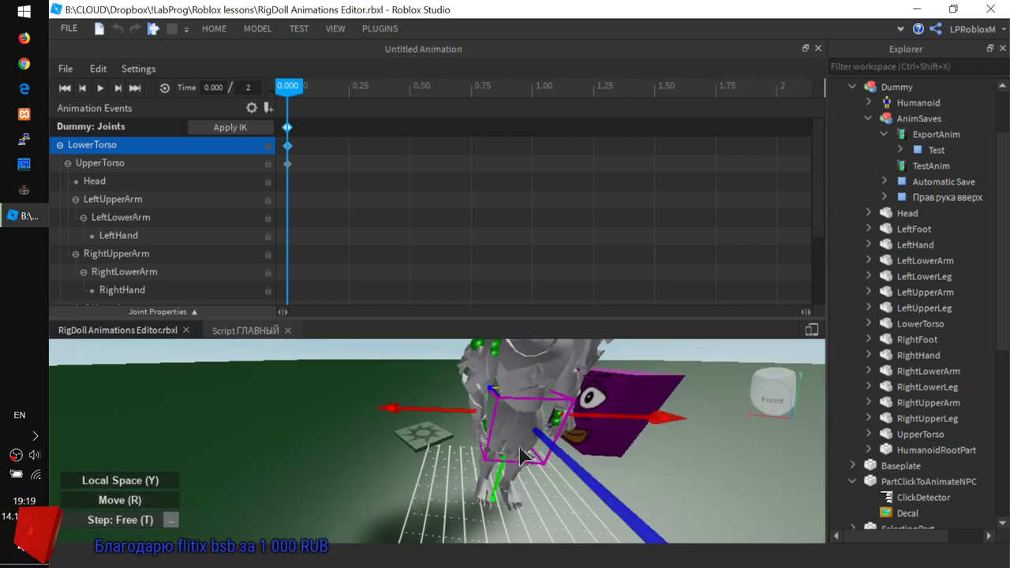
pyautogui.moveTo(521, 456); pyautogui.dragTo(442, 472, button='right')
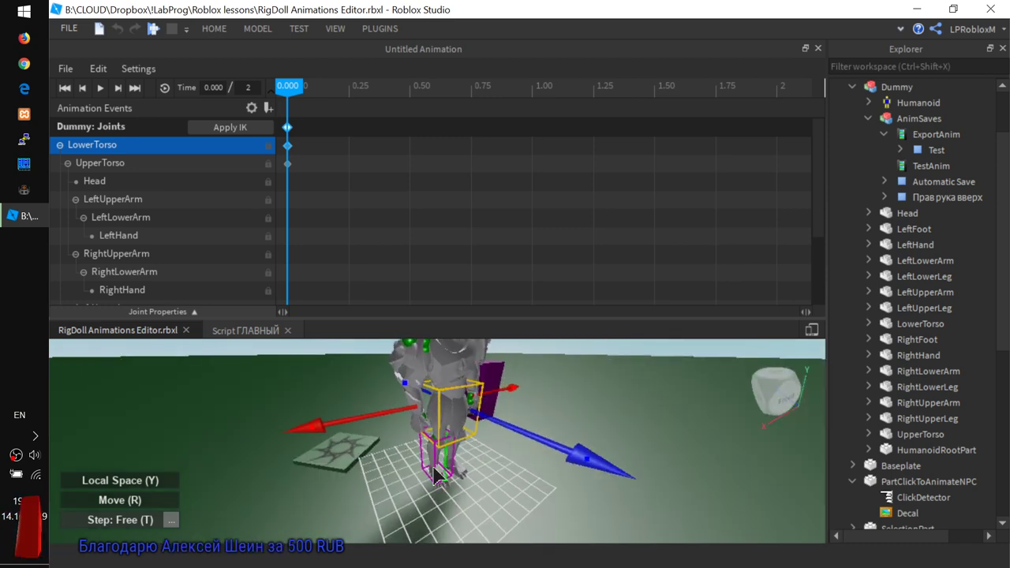
pyautogui.scroll(-5, 438, 474)
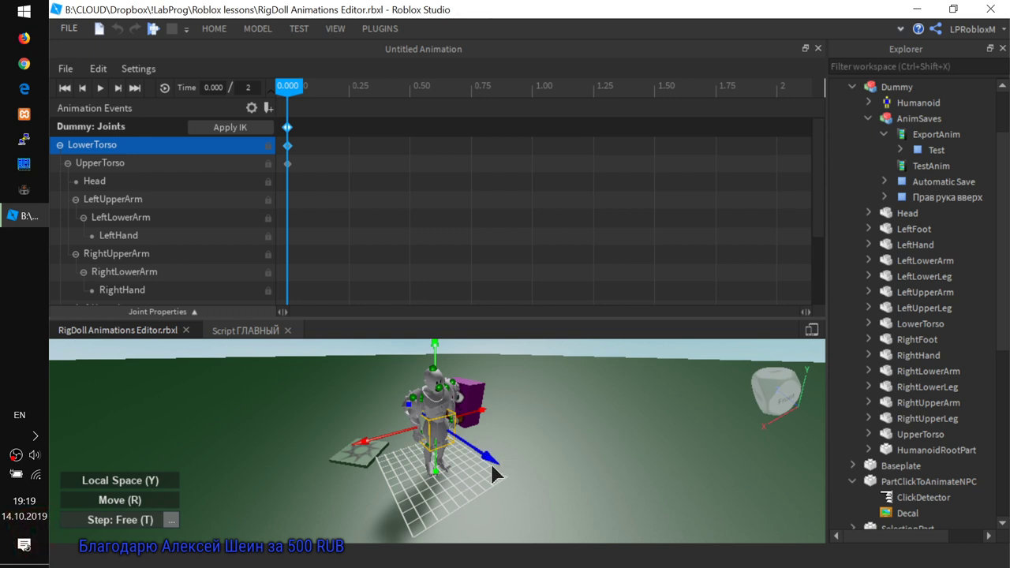
pyautogui.moveTo(561, 473); pyautogui.dragTo(564, 473, button='right')
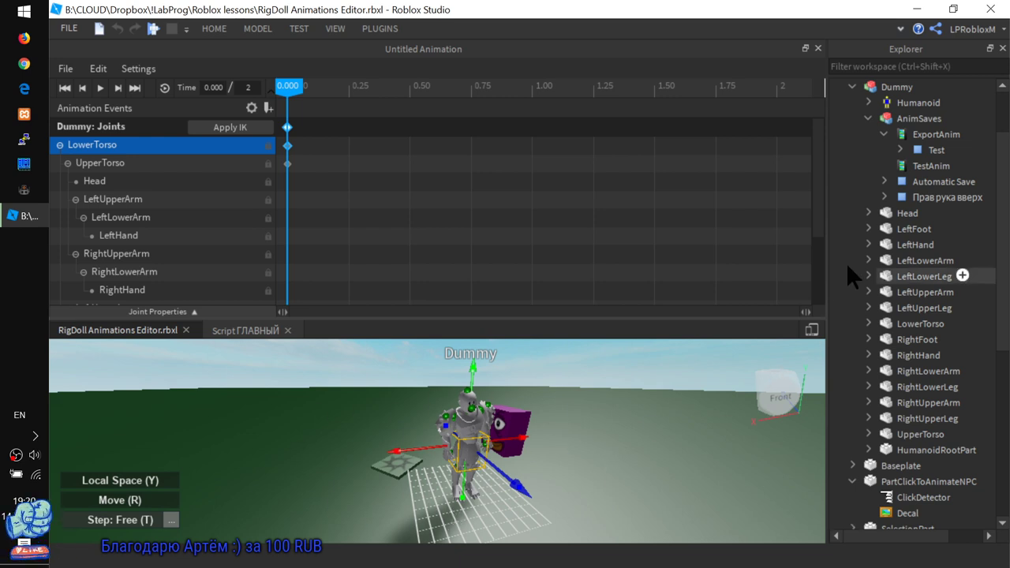
pyautogui.scroll(-7, 868, 343)
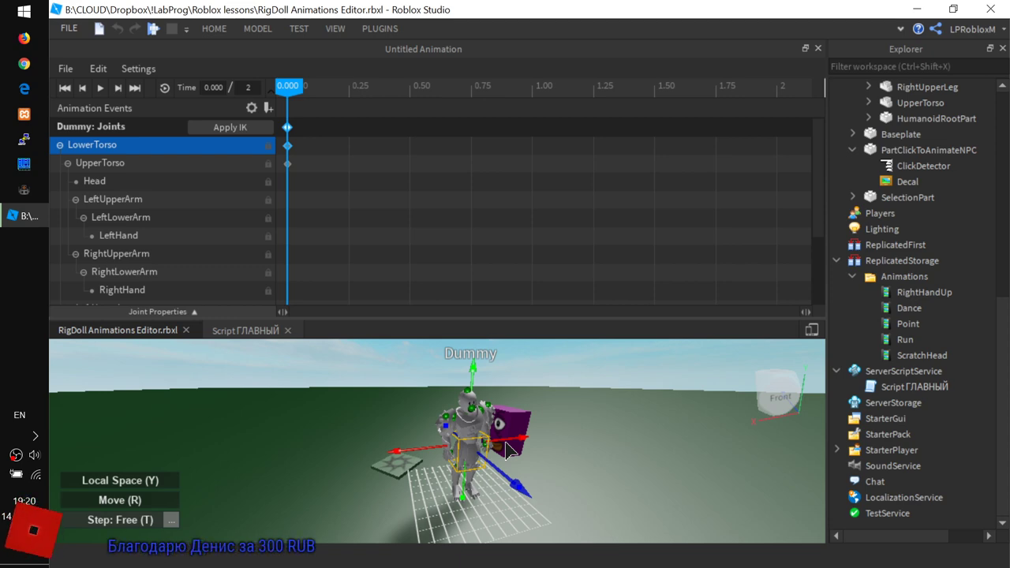
pyautogui.moveTo(476, 530); pyautogui.dragTo(471, 494, button='right')
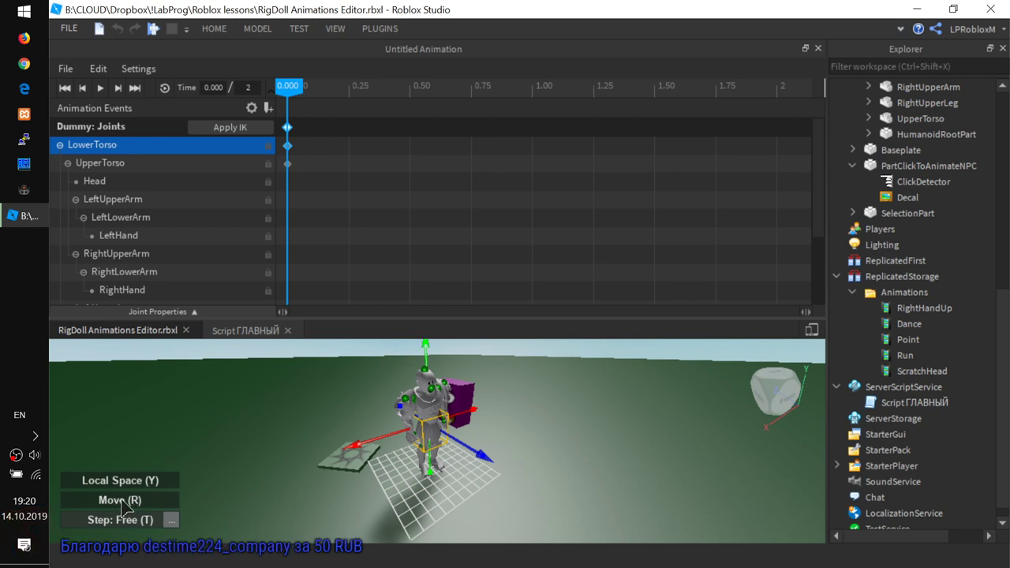
# Switch the LowerTorso's handles to Rotate mode and view them around the dummy.
pyautogui.click(136, 502)
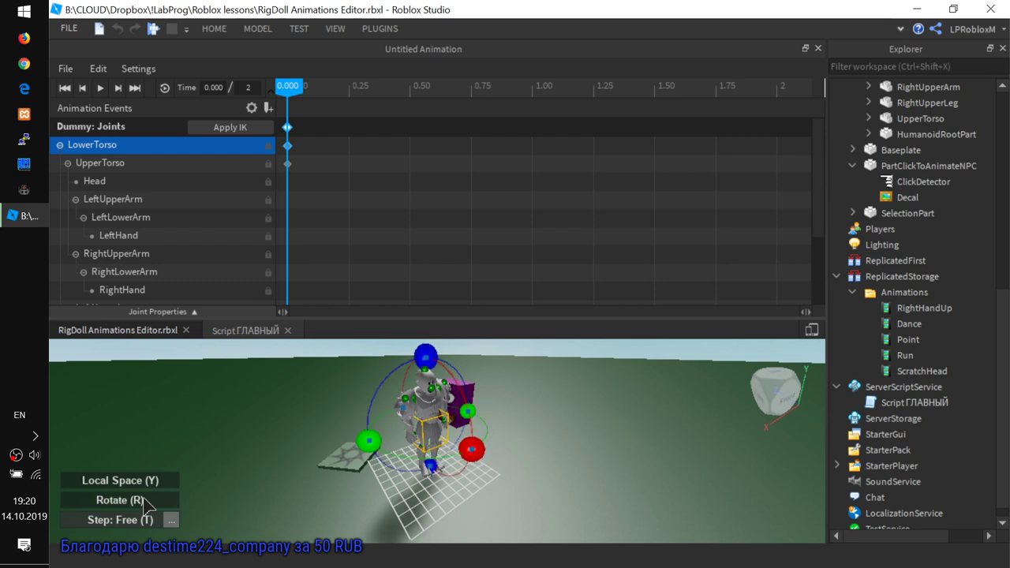
pyautogui.press('r')
pyautogui.press('r')
pyautogui.moveTo(392, 454); pyautogui.dragTo(397, 494, button='right')
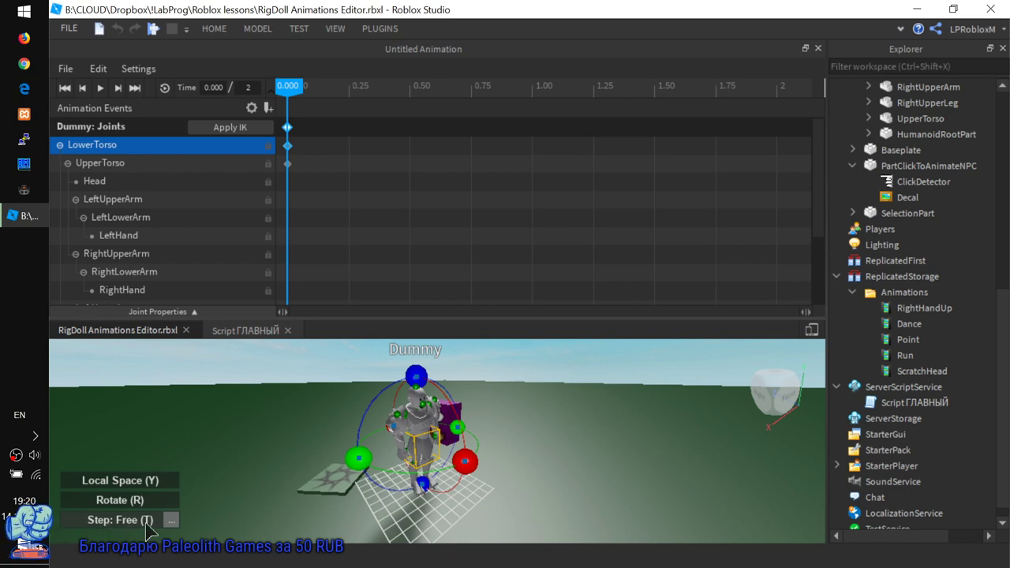
pyautogui.moveTo(403, 486); pyautogui.dragTo(460, 487, button='right')
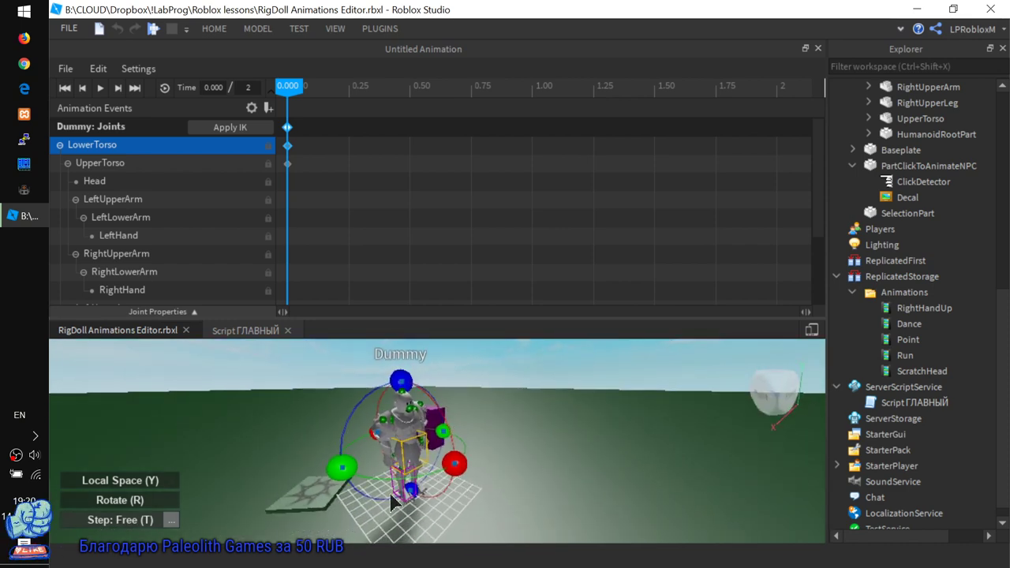
pyautogui.scroll(3, 393, 505)
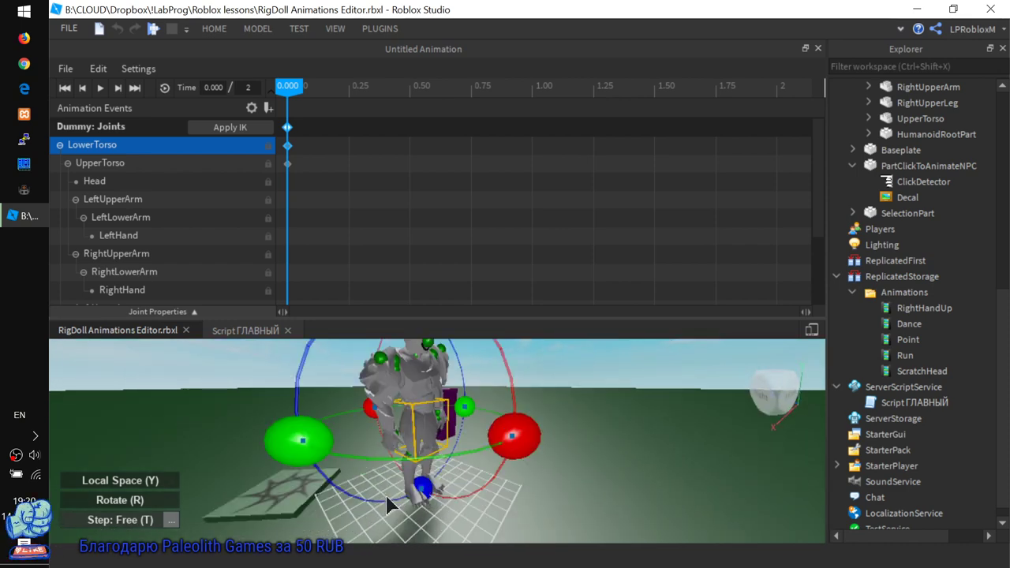
pyautogui.moveTo(389, 505); pyautogui.dragTo(389, 505, button='right')
pyautogui.scroll(-3, 389, 506)
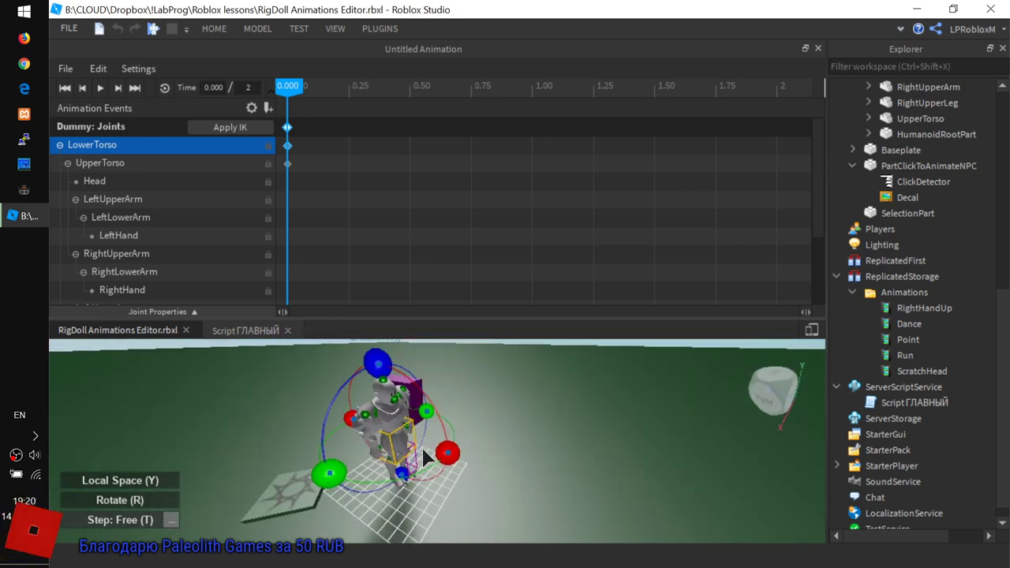
# Select the UpperTorso joint for the animation and look through the remaining joints down to RightFoot.
pyautogui.click(125, 162)
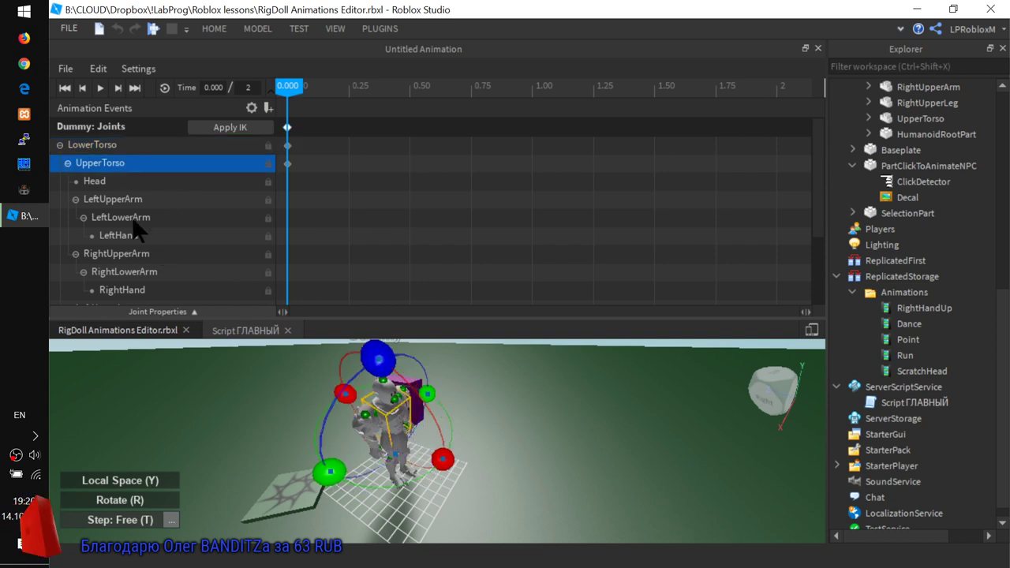
pyautogui.scroll(-3, 114, 201)
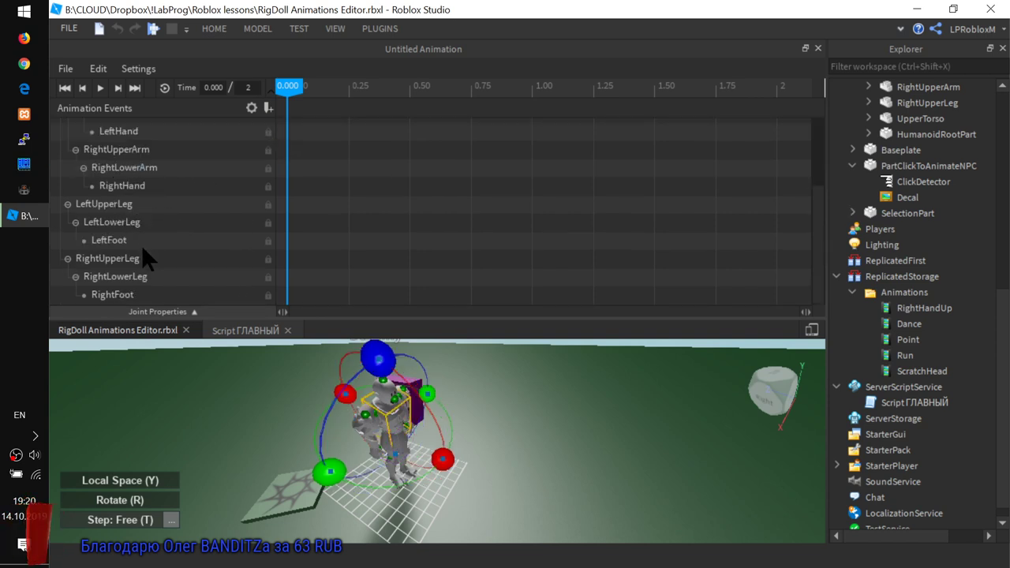
# Select the LowerTorso joint, switch its handles to Move mode and shift it along its local blue axis.
pyautogui.scroll(3, 134, 261)
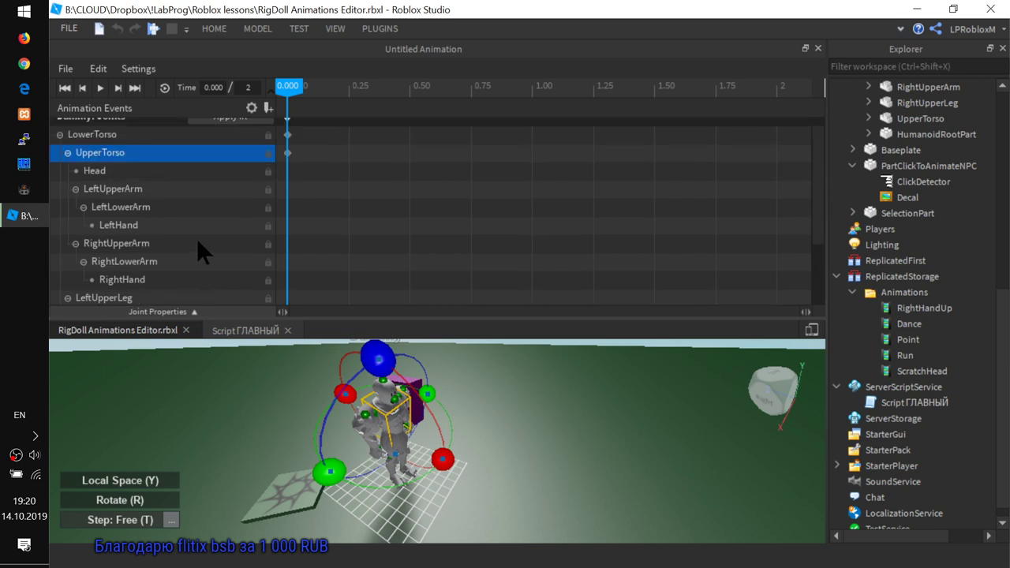
pyautogui.click(104, 135)
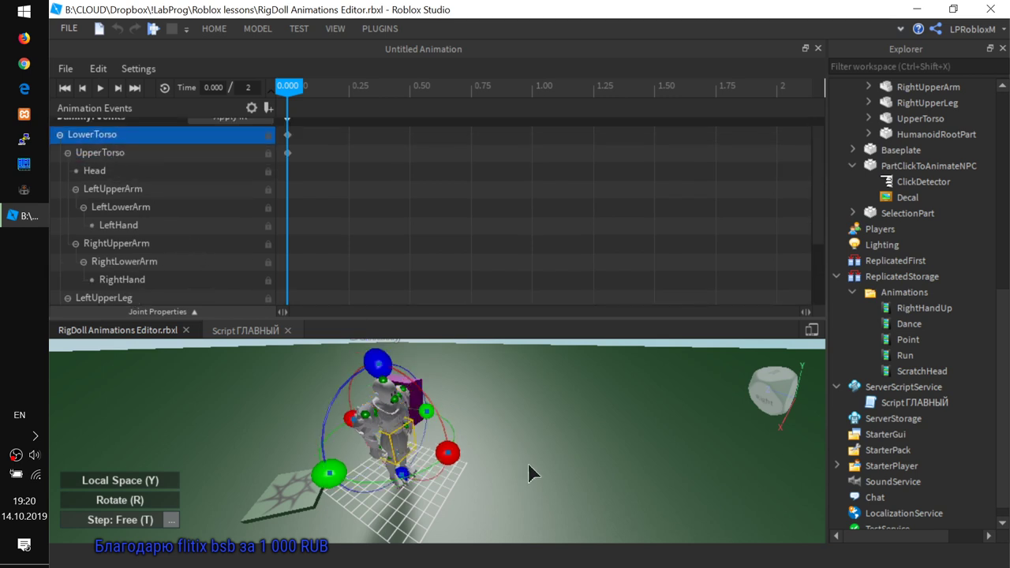
pyautogui.scroll(3, 499, 454)
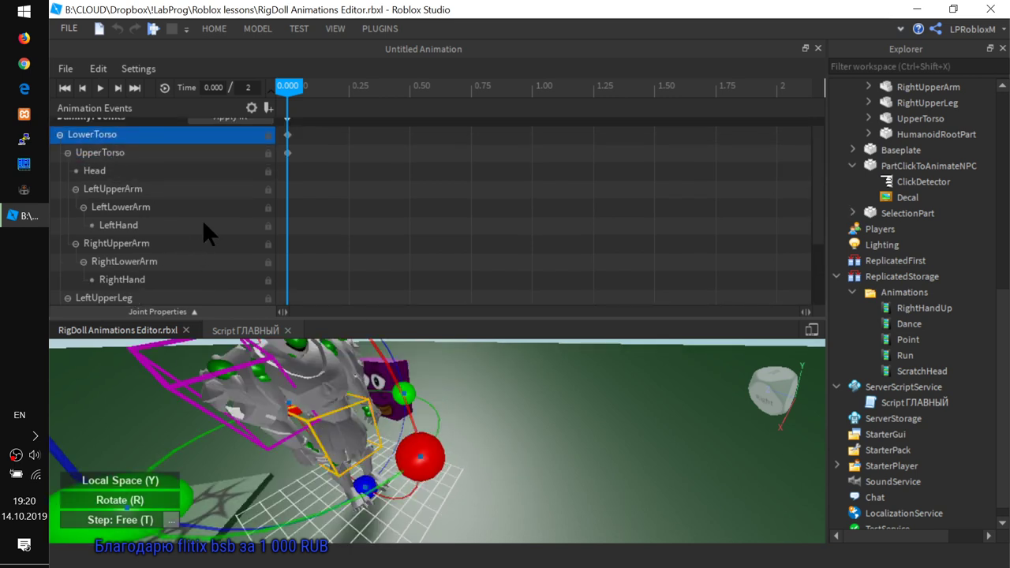
pyautogui.press('r')
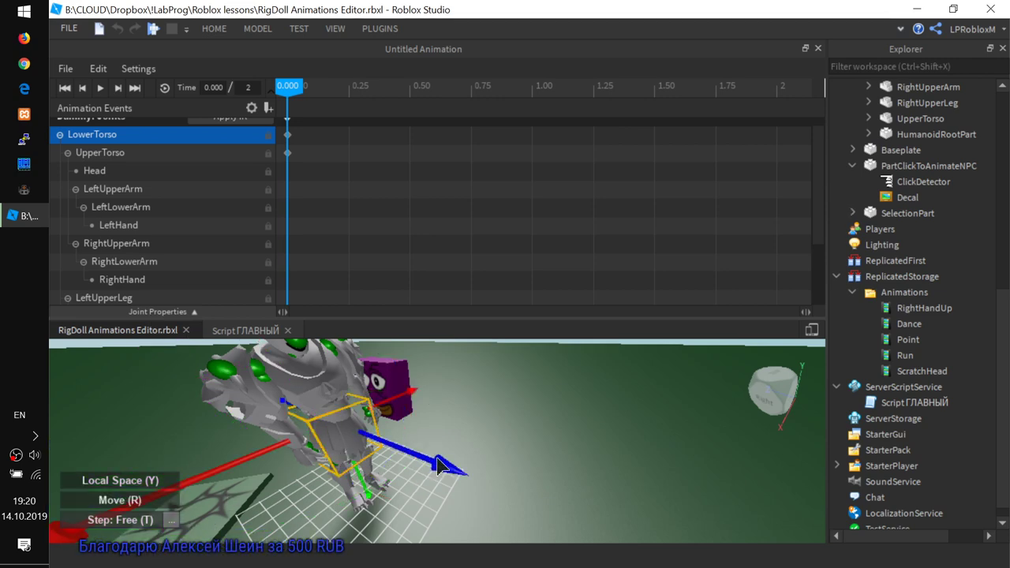
pyautogui.moveTo(440, 465); pyautogui.dragTo(462, 491)
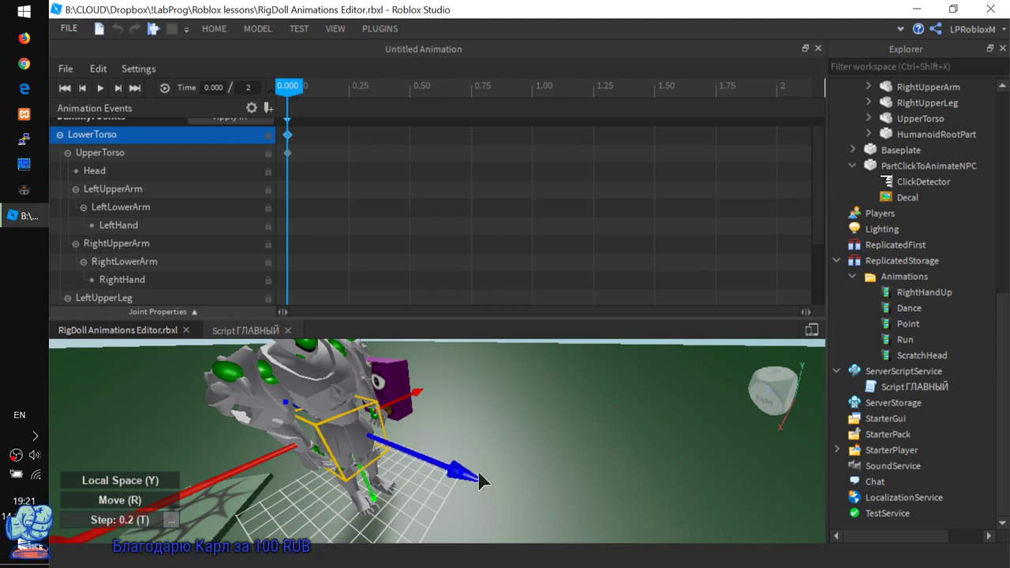
# Try moving the LowerTorso in snapped increments while cycling the move step size to 1.
pyautogui.moveTo(466, 483); pyautogui.dragTo(419, 505)
pyautogui.press('t')
pyautogui.press('t')
pyautogui.press('t')
pyautogui.moveTo(376, 481); pyautogui.dragTo(491, 492)
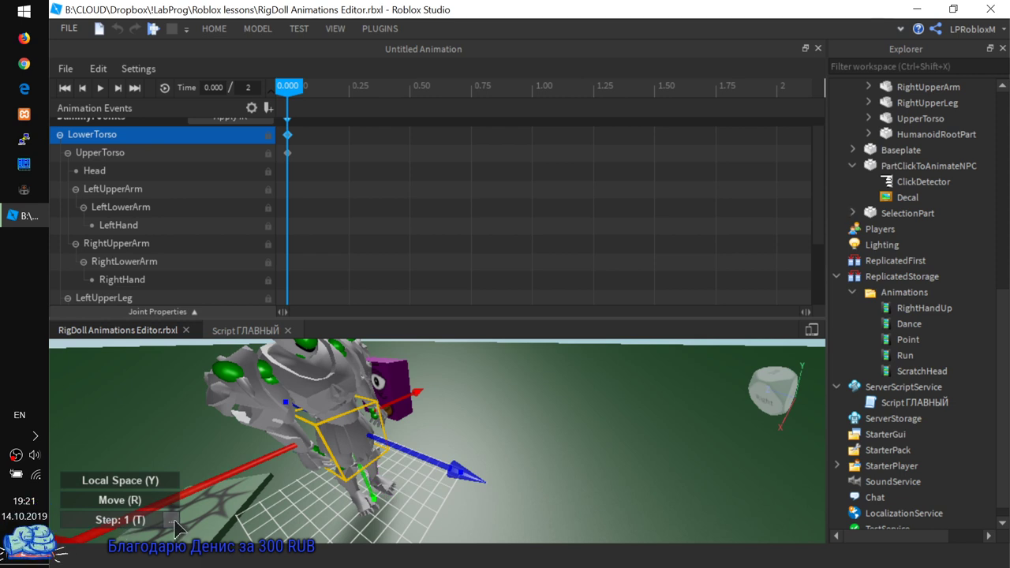
# Set the custom move step interval to 1 stud.
pyautogui.click(171, 520)
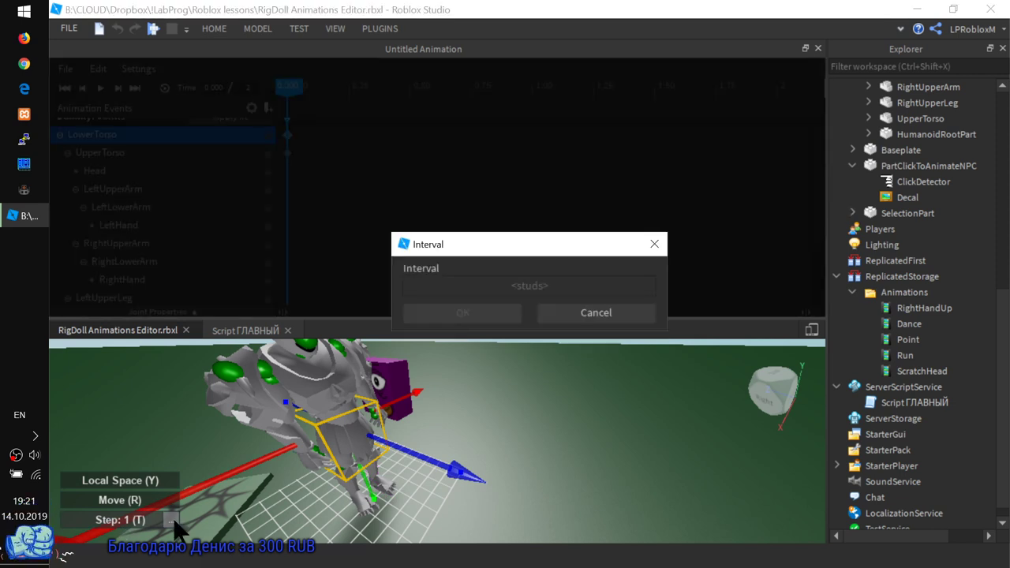
pyautogui.click(590, 315)
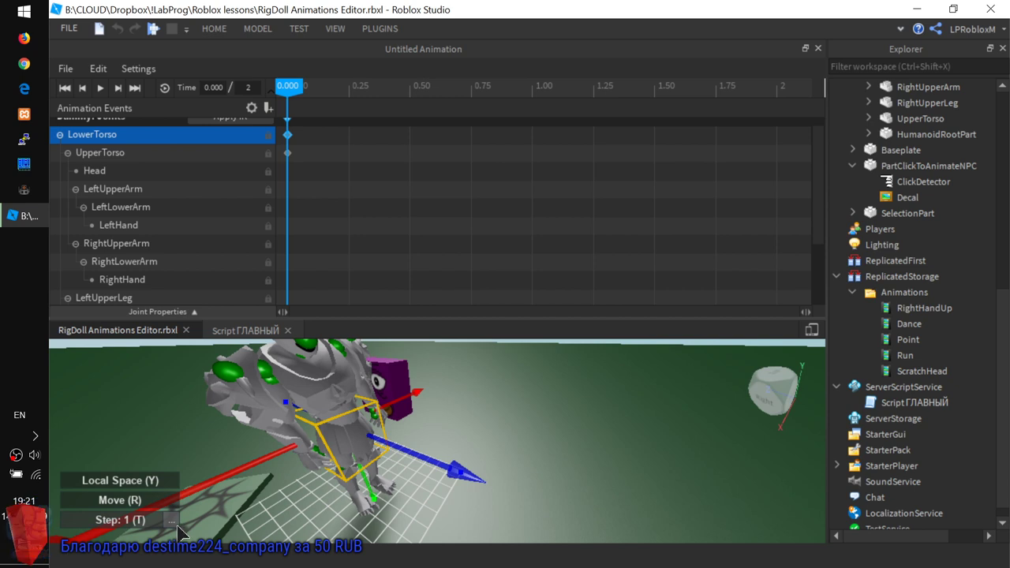
pyautogui.click(171, 521)
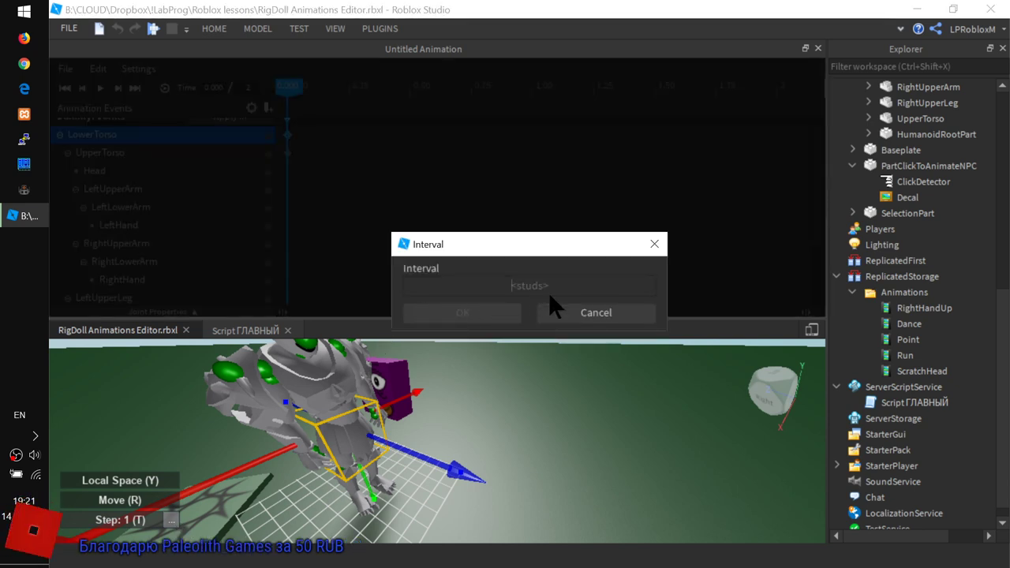
pyautogui.write('1')
pyautogui.click(472, 312)
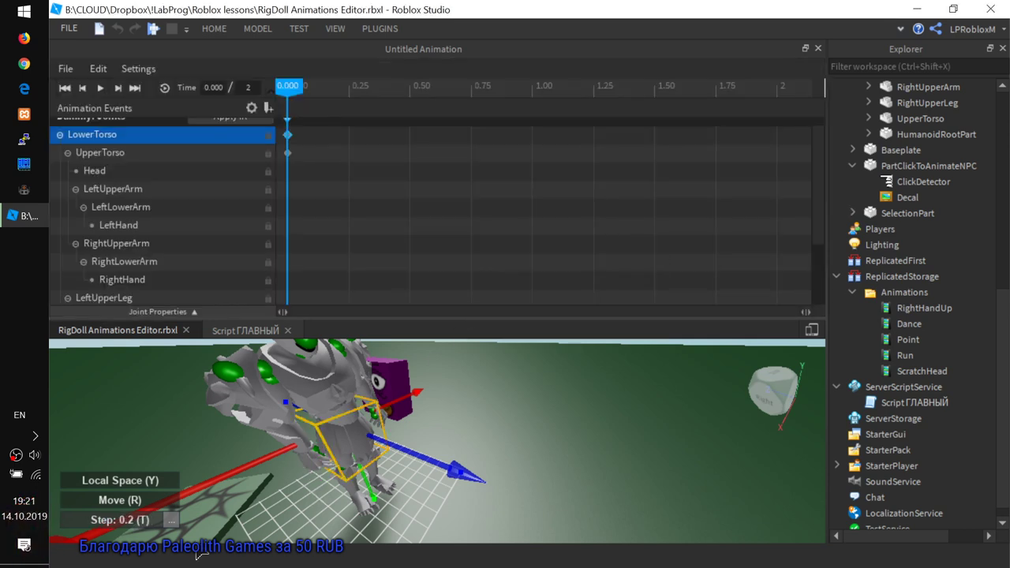
# Try to set the custom step interval to 5 studs and cycle through the available step sizes.
pyautogui.click(173, 519)
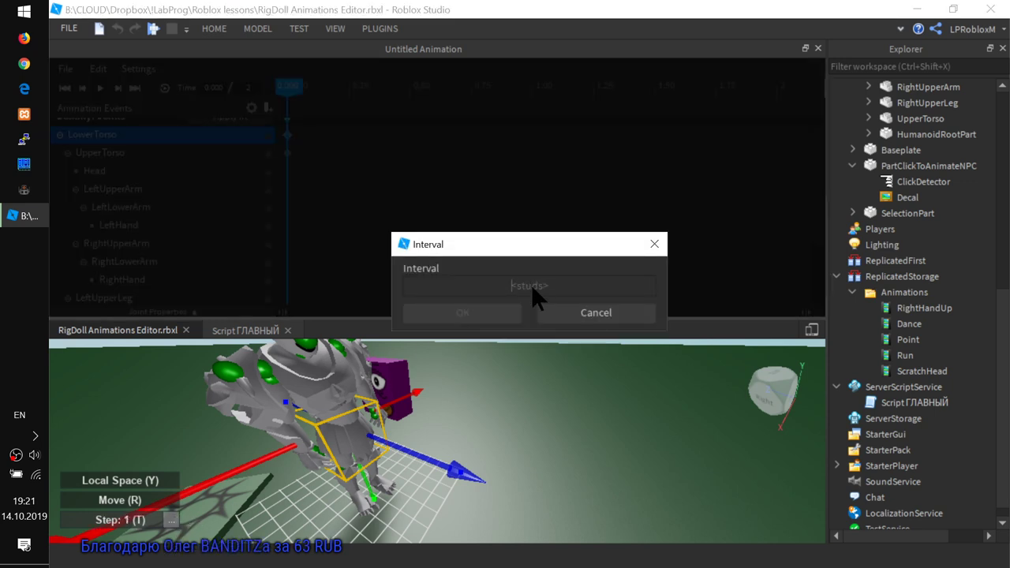
pyautogui.write('5')
pyautogui.click(477, 316)
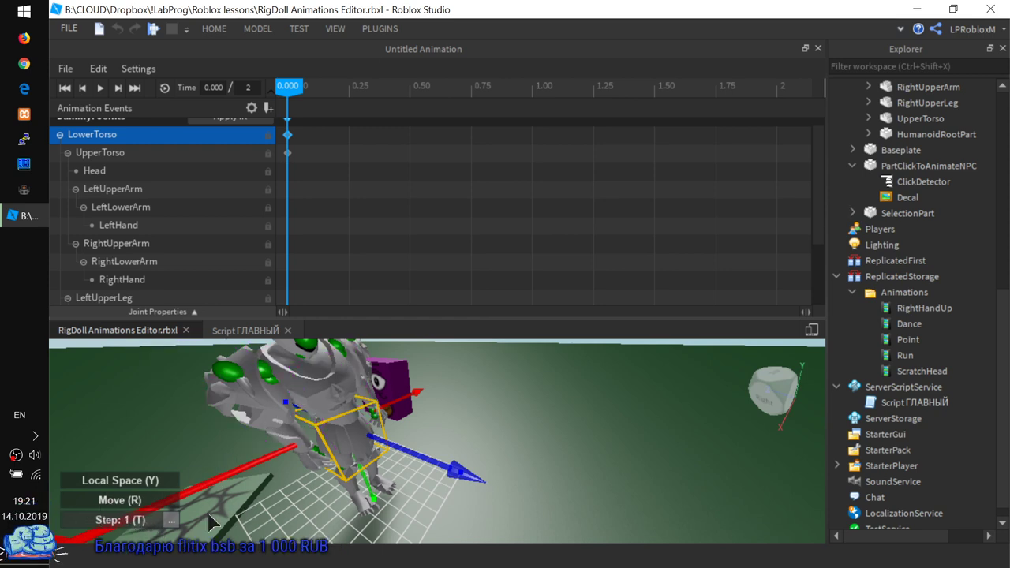
pyautogui.press('t')
pyautogui.press('t')
pyautogui.press('t')
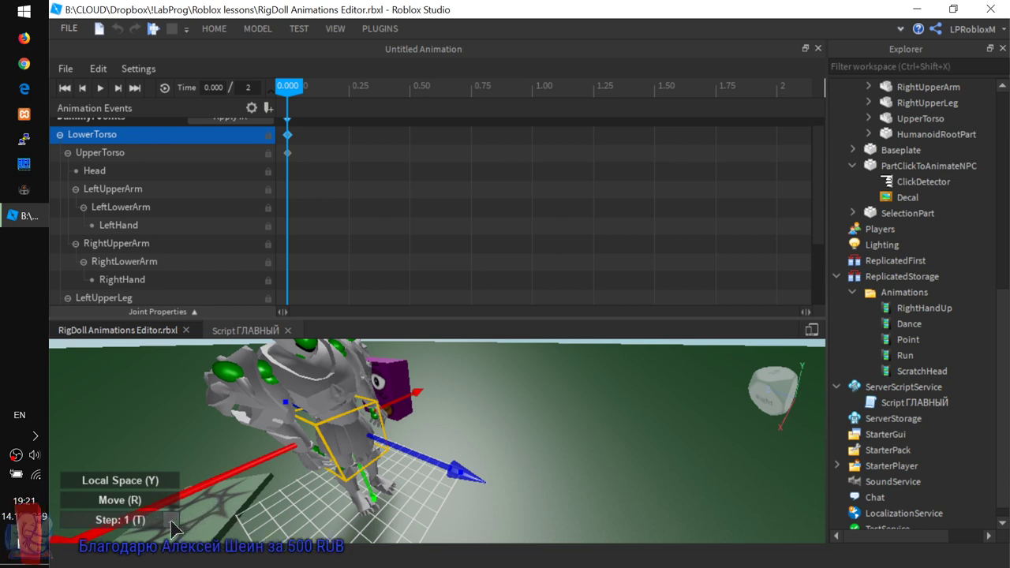
# Set the custom move step interval to 5 studs and try moving the LowerTorso along its local blue axis.
pyautogui.click(172, 521)
pyautogui.click(513, 283)
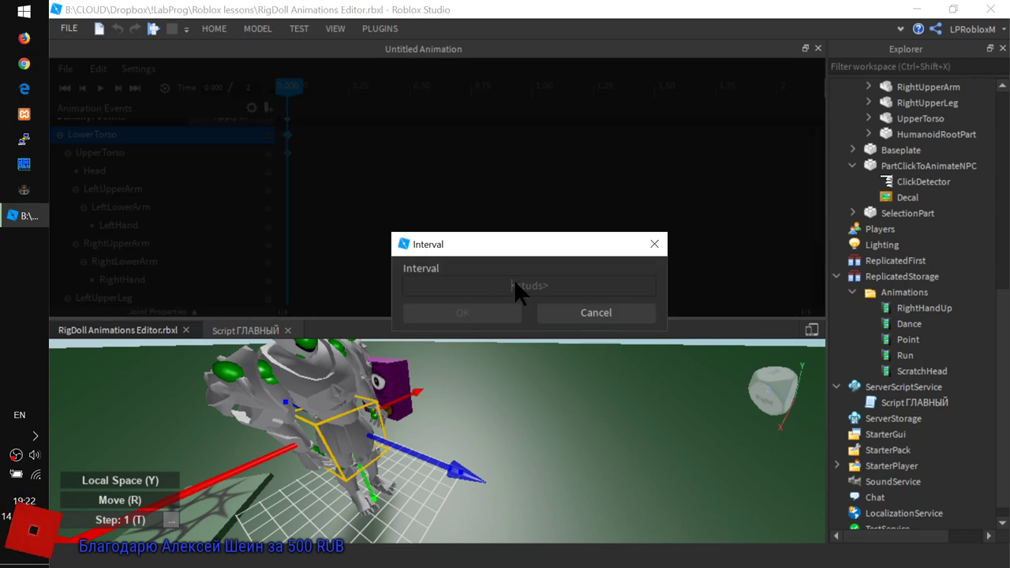
pyautogui.write('5')
pyautogui.click(494, 314)
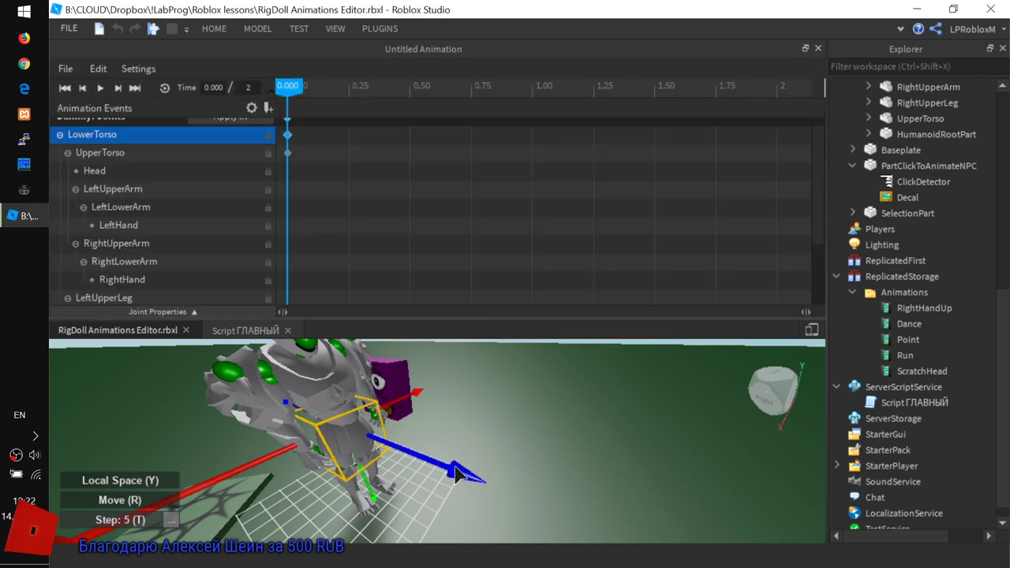
pyautogui.moveTo(461, 476); pyautogui.dragTo(474, 506)
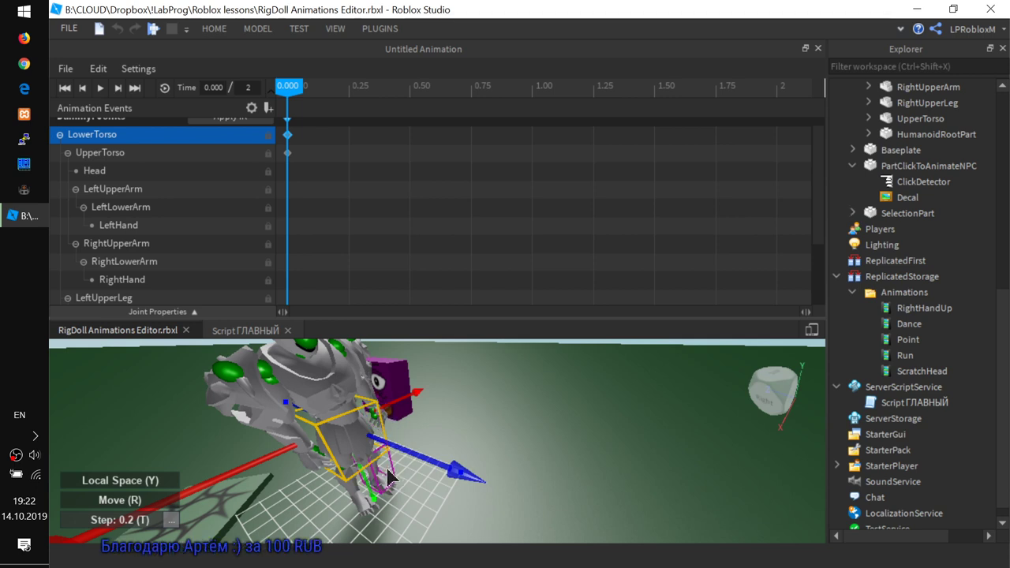
# Start a new empty animation for the Dummy, discarding the current keys, and shrink the Animation Editor to enlarge the 3D view.
pyautogui.scroll(1, 224, 261)
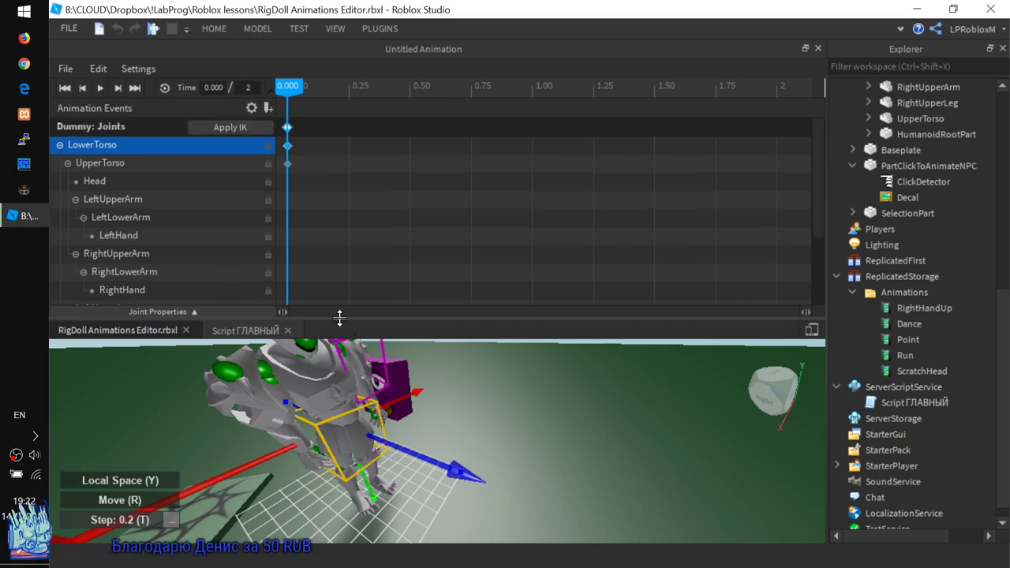
pyautogui.moveTo(340, 318); pyautogui.dragTo(332, 397)
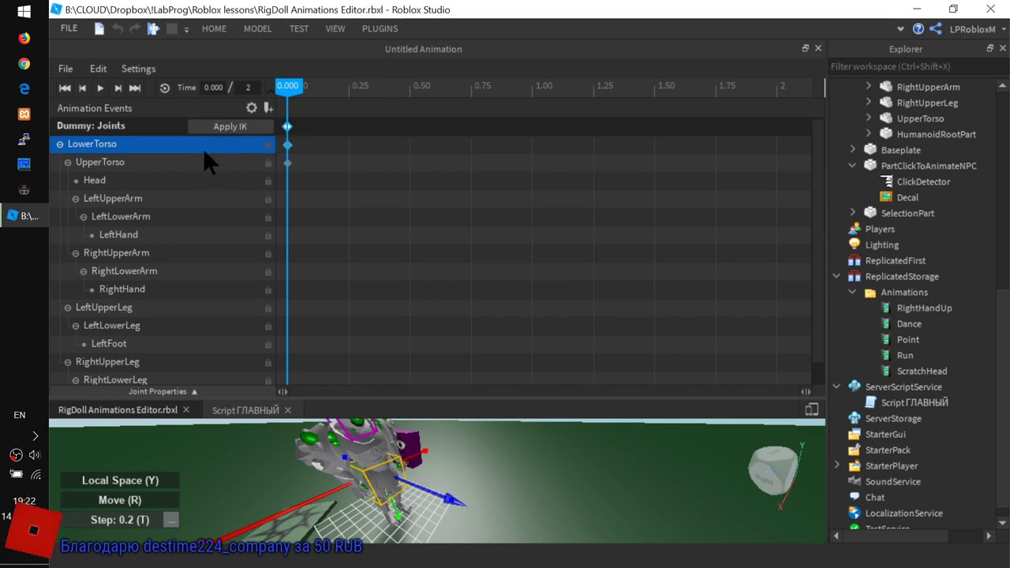
pyautogui.click(66, 69)
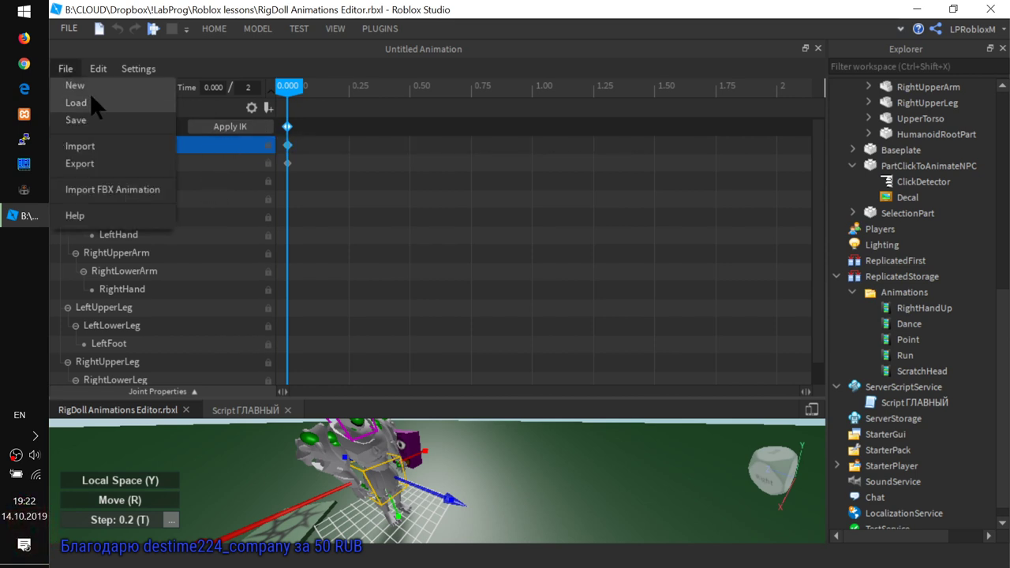
pyautogui.click(79, 87)
pyautogui.click(462, 310)
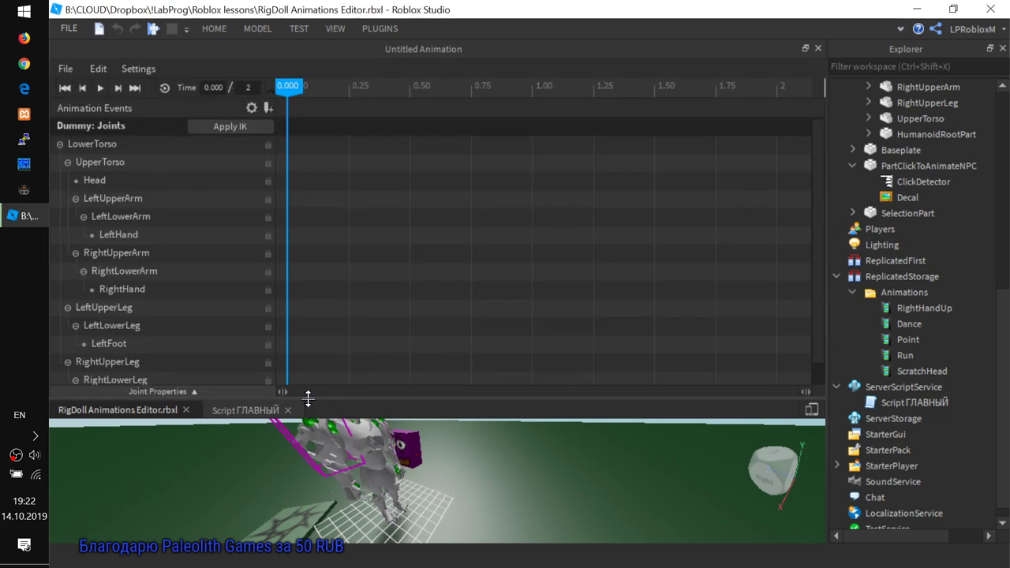
pyautogui.moveTo(309, 400); pyautogui.dragTo(315, 249)
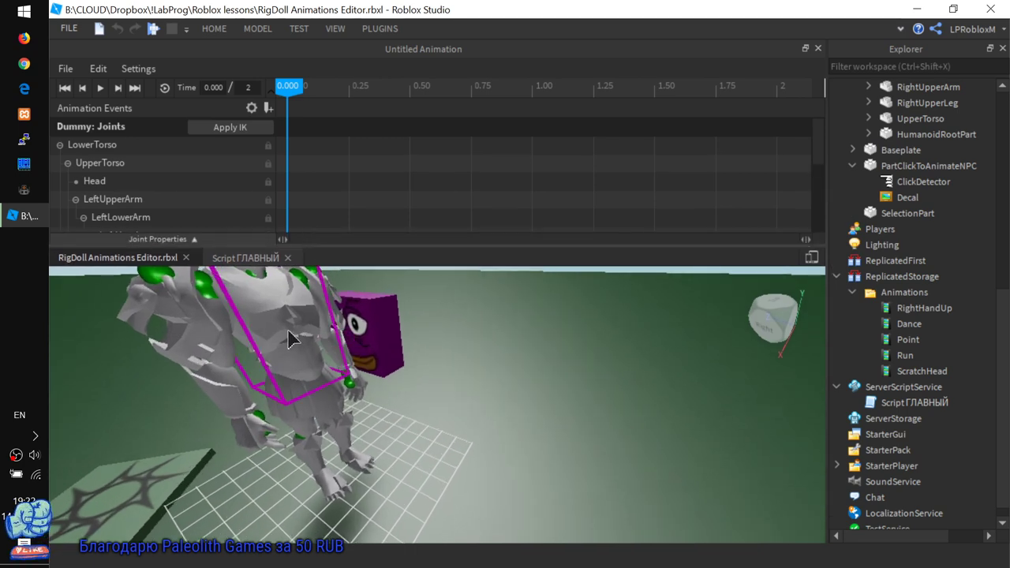
# Select the dummy's right hand and move it back and forth along its local blue axis in 0.2 steps.
pyautogui.moveTo(289, 339); pyautogui.dragTo(427, 418, button='right')
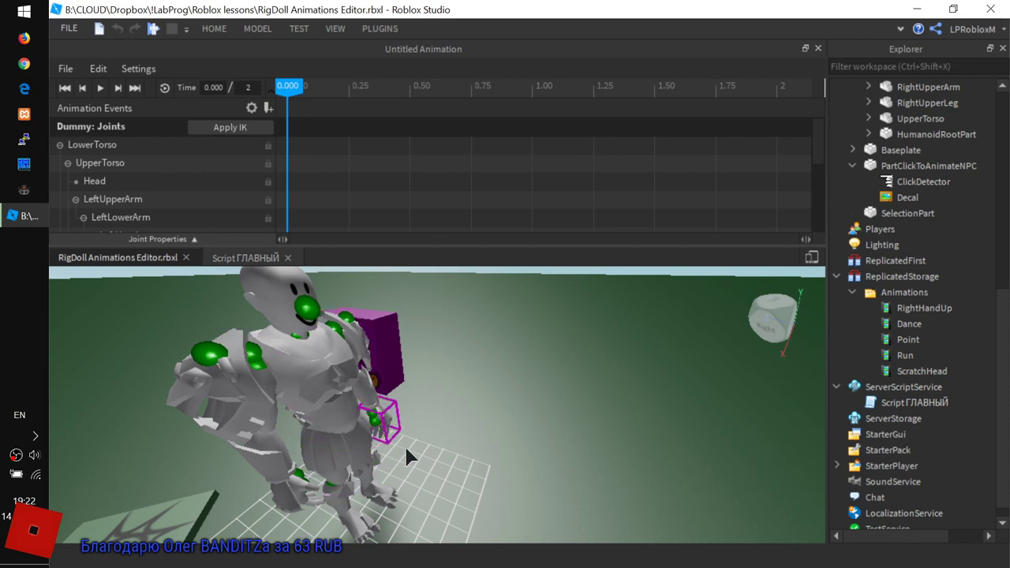
pyautogui.moveTo(408, 456); pyautogui.dragTo(404, 450, button='right')
pyautogui.moveTo(320, 464); pyautogui.dragTo(302, 476, button='right')
pyautogui.moveTo(411, 470); pyautogui.dragTo(417, 471, button='right')
pyautogui.click(308, 448)
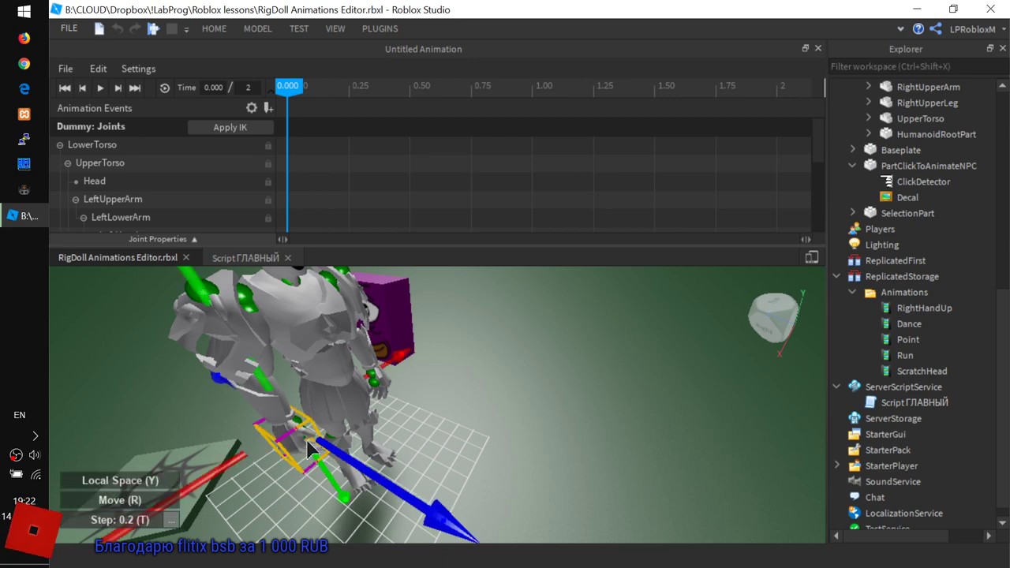
pyautogui.moveTo(400, 476); pyautogui.dragTo(520, 563)
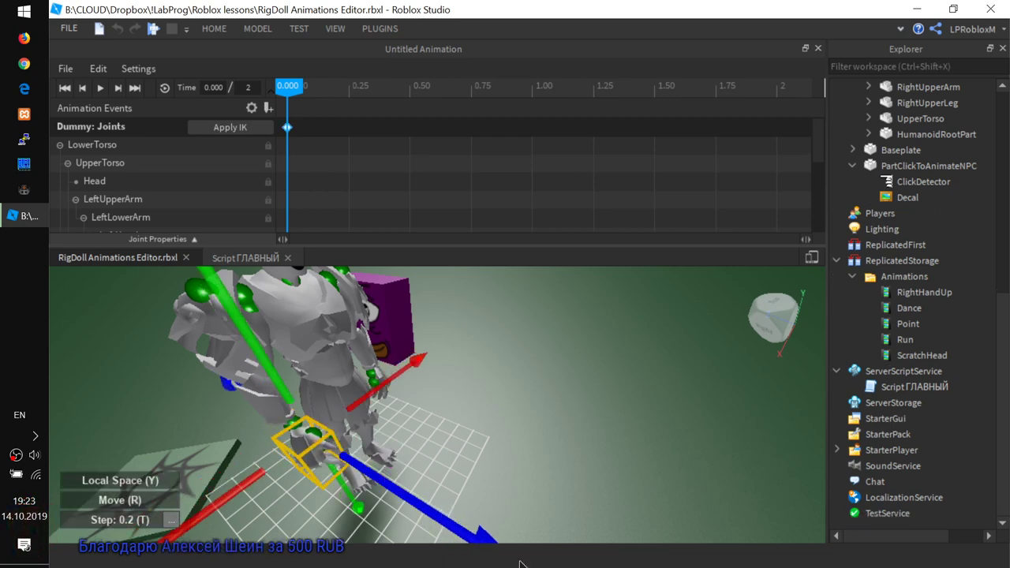
pyautogui.moveTo(467, 449); pyautogui.dragTo(470, 450, button='right')
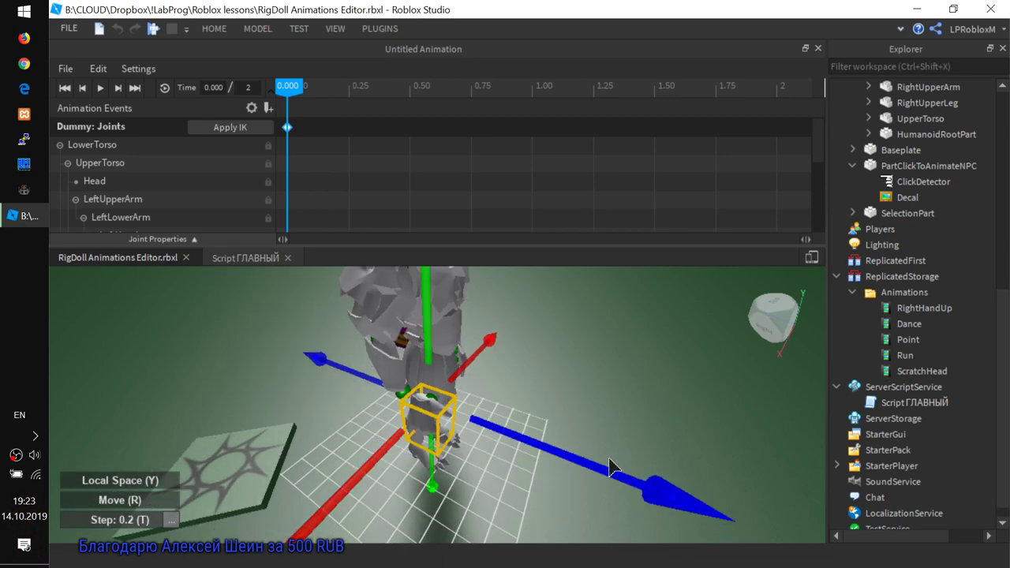
pyautogui.moveTo(593, 446); pyautogui.dragTo(676, 510)
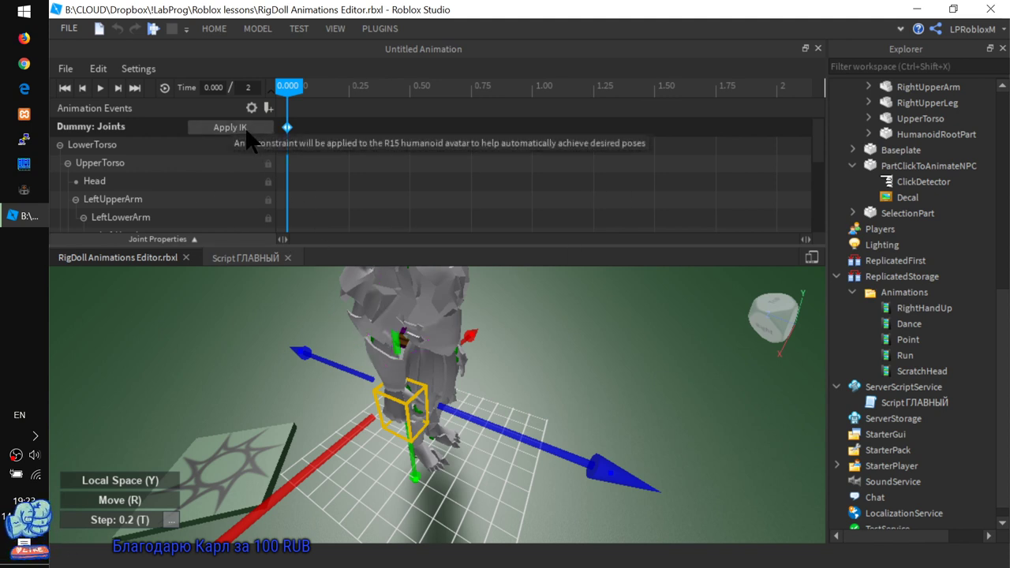
# Apply the IK constraint to the Dummy's joints without applying it to the existing keys.
pyautogui.scroll(-5, 505, 332)
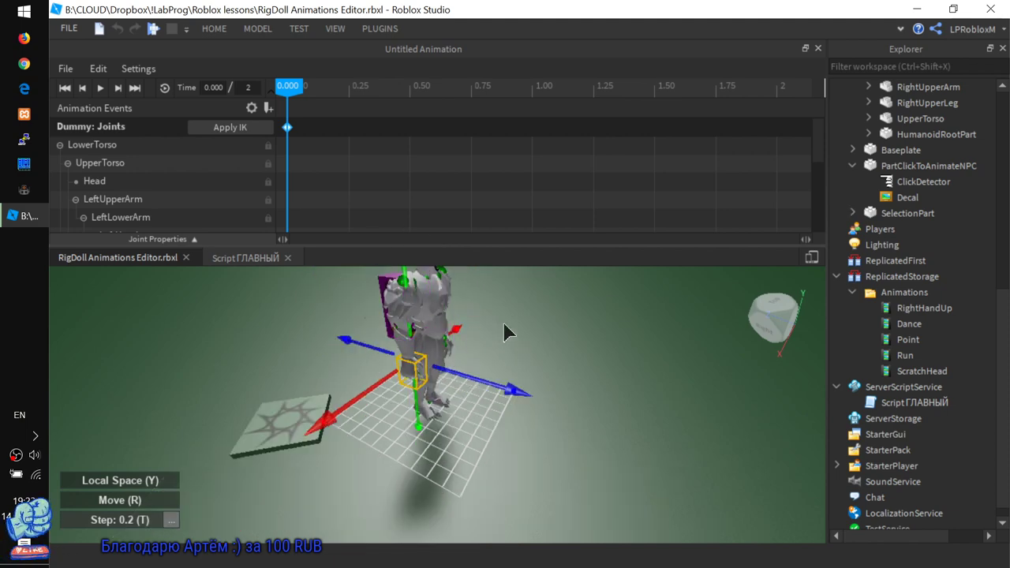
pyautogui.moveTo(497, 344); pyautogui.dragTo(429, 361, button='right')
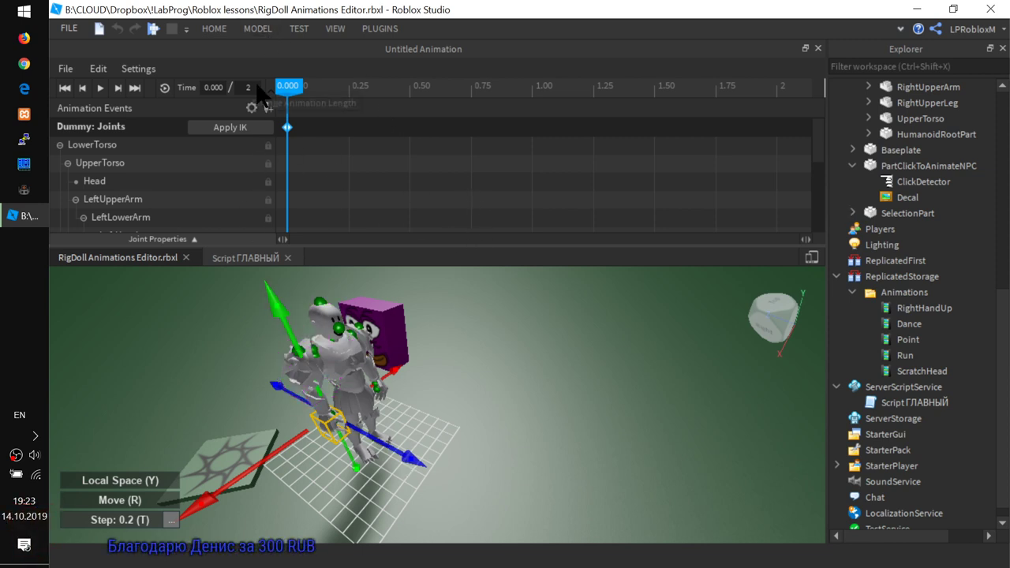
pyautogui.click(234, 128)
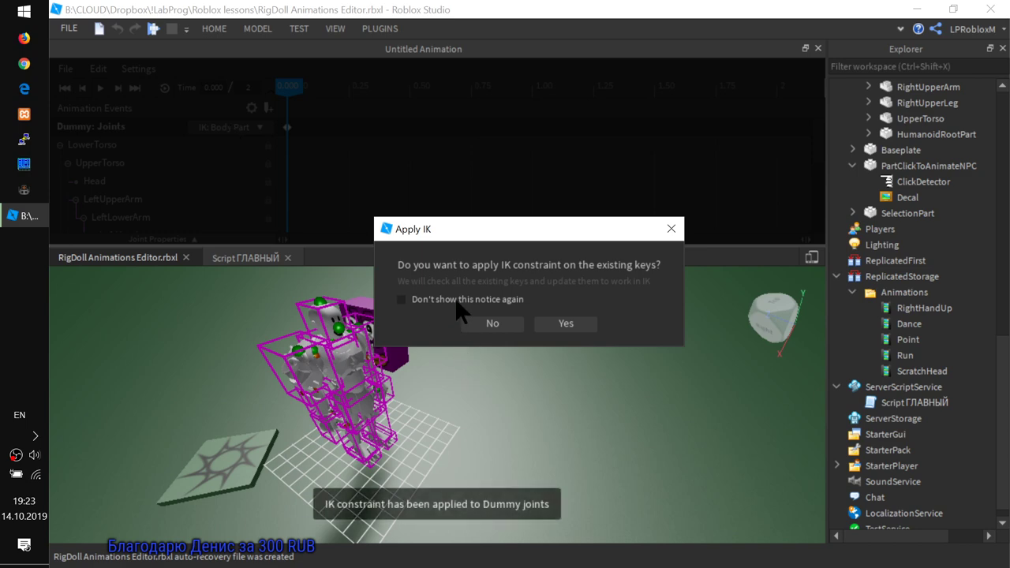
pyautogui.click(502, 327)
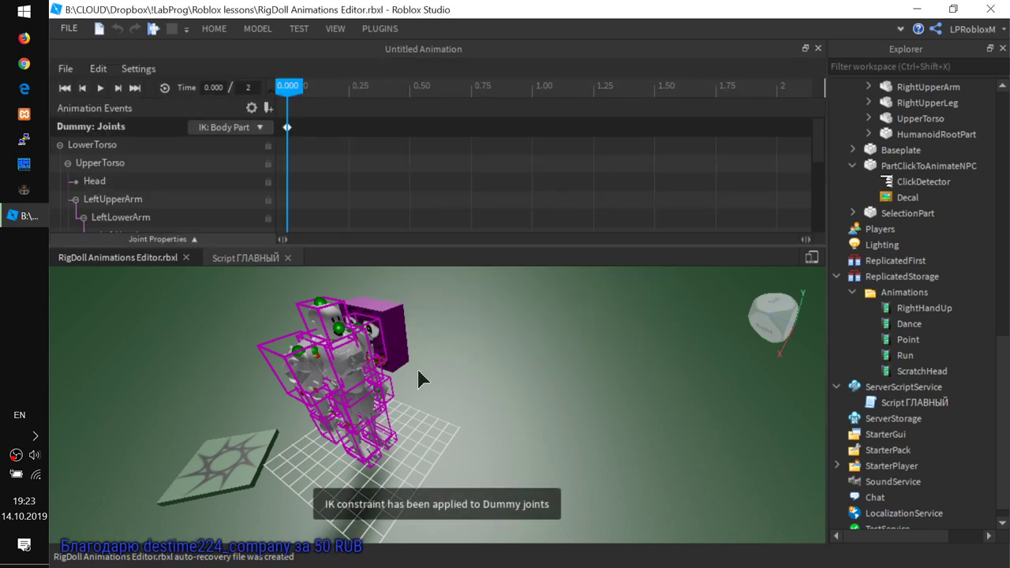
# Select the dummy's right hand in IK: Body Part mode and pull it along its local blue axis.
pyautogui.moveTo(315, 450); pyautogui.dragTo(343, 472, button='right')
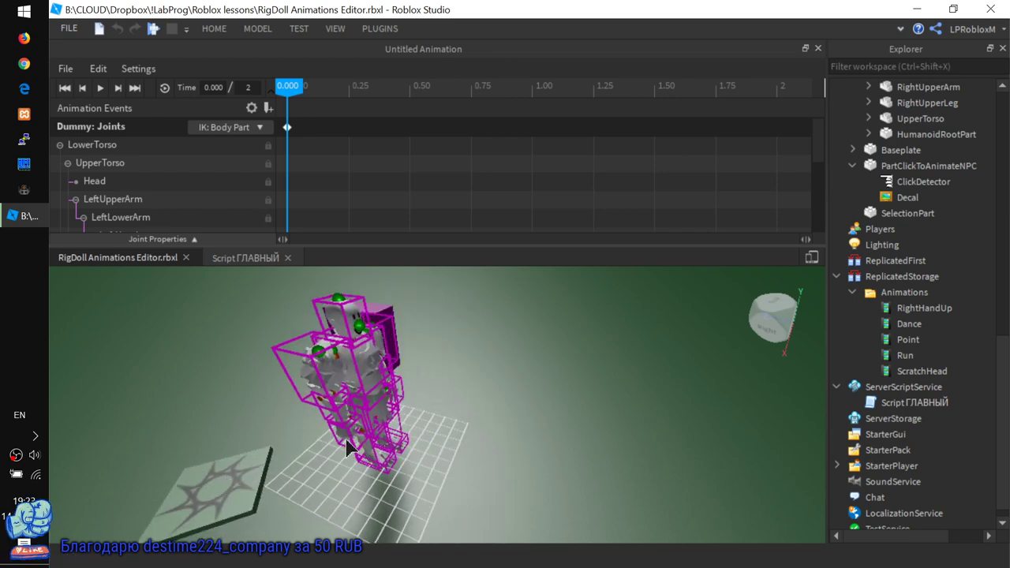
pyautogui.click(349, 442)
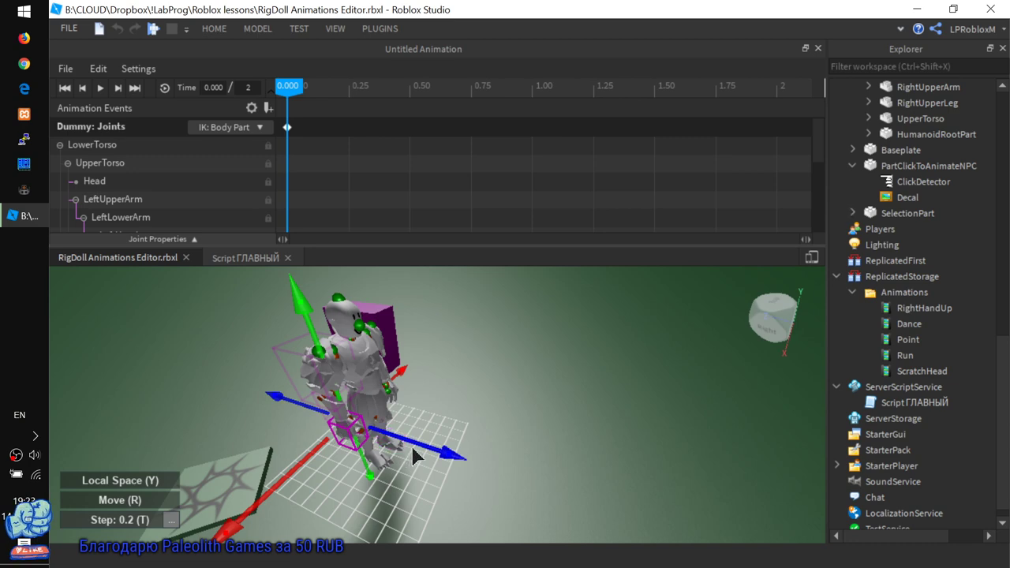
pyautogui.moveTo(439, 459); pyautogui.dragTo(316, 459, button='right')
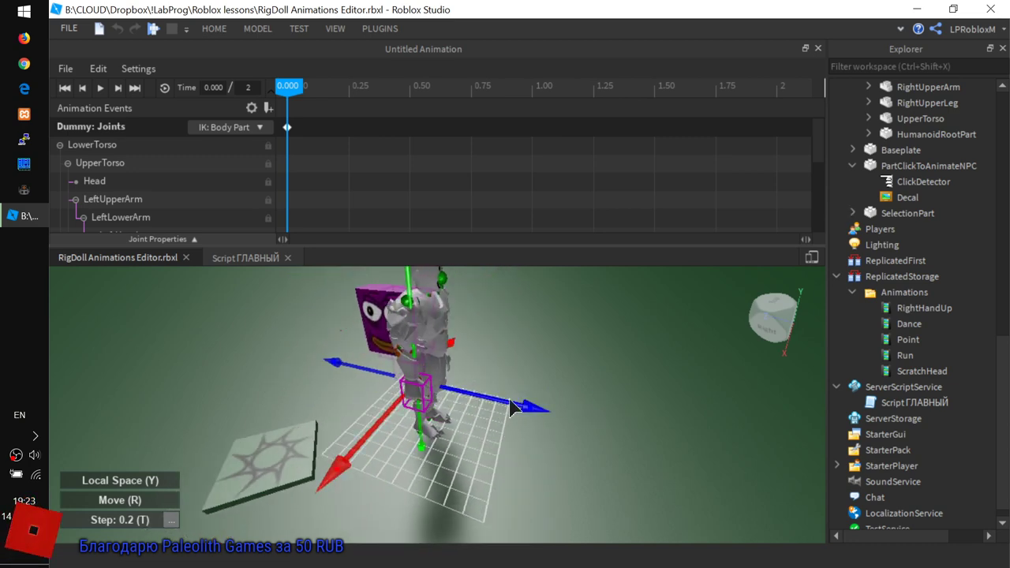
pyautogui.moveTo(512, 406); pyautogui.dragTo(677, 393)
# Move the dummy's right hand away from its body along the hand's local red axis.
pyautogui.moveTo(677, 392); pyautogui.dragTo(623, 417, button='right')
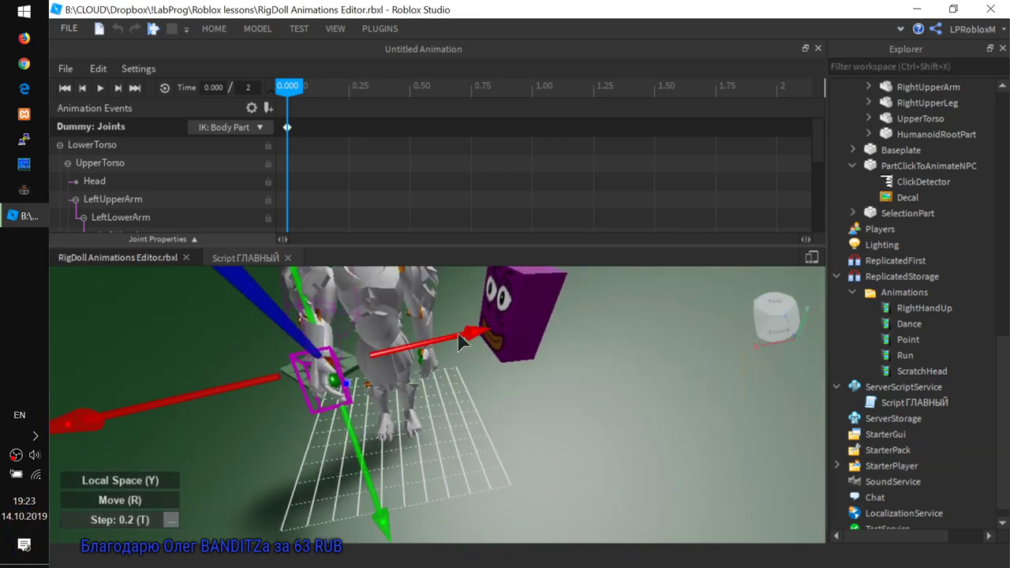
pyautogui.moveTo(462, 339); pyautogui.dragTo(220, 326)
pyautogui.moveTo(220, 326); pyautogui.dragTo(225, 332, button='right')
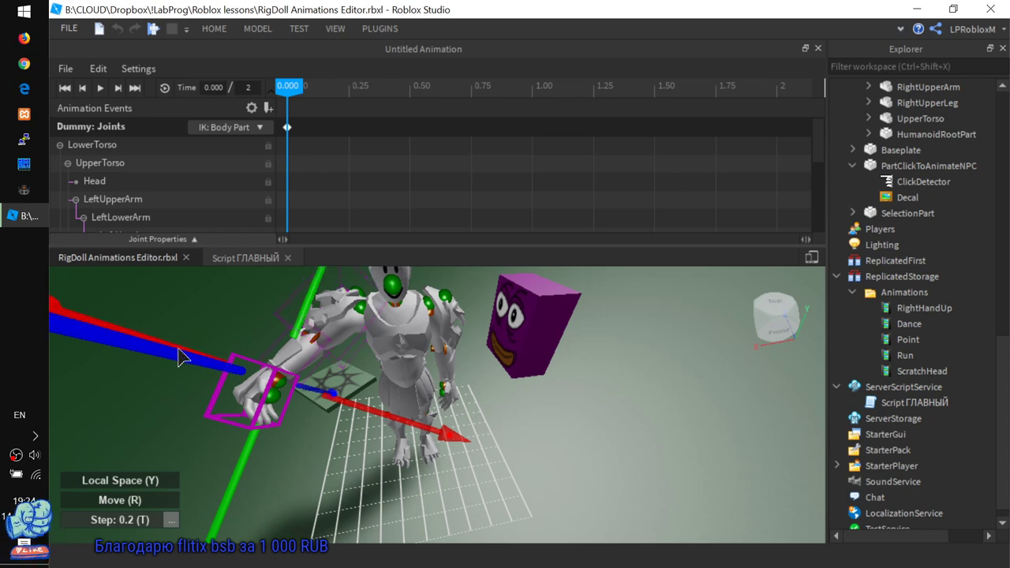
# Reposition the dummy's right hand along its local axes in IK: Body Part mode so the arm extends sideways.
pyautogui.moveTo(308, 417); pyautogui.dragTo(330, 351)
pyautogui.moveTo(288, 315); pyautogui.dragTo(234, 383, button='right')
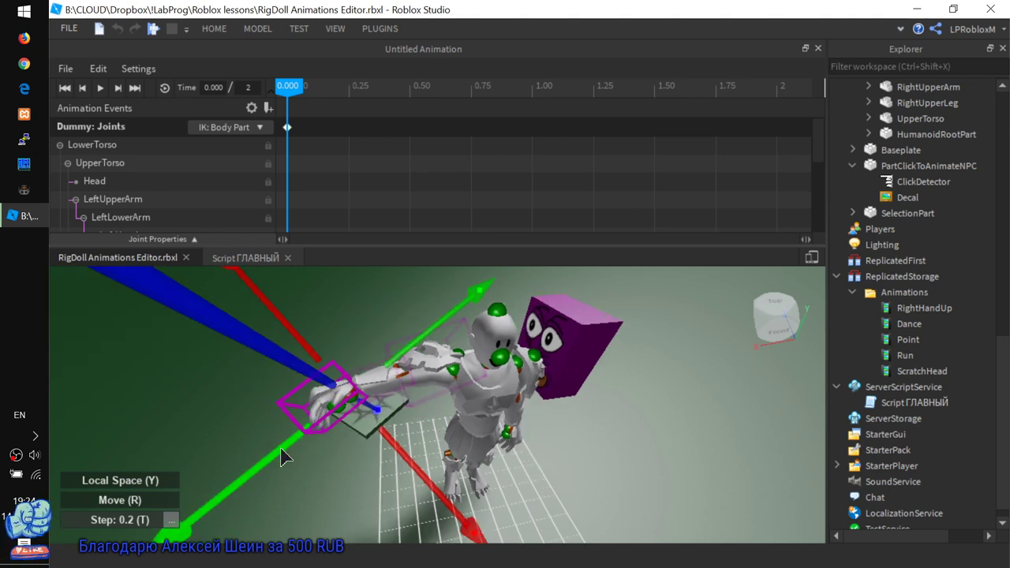
pyautogui.moveTo(282, 460); pyautogui.dragTo(279, 410)
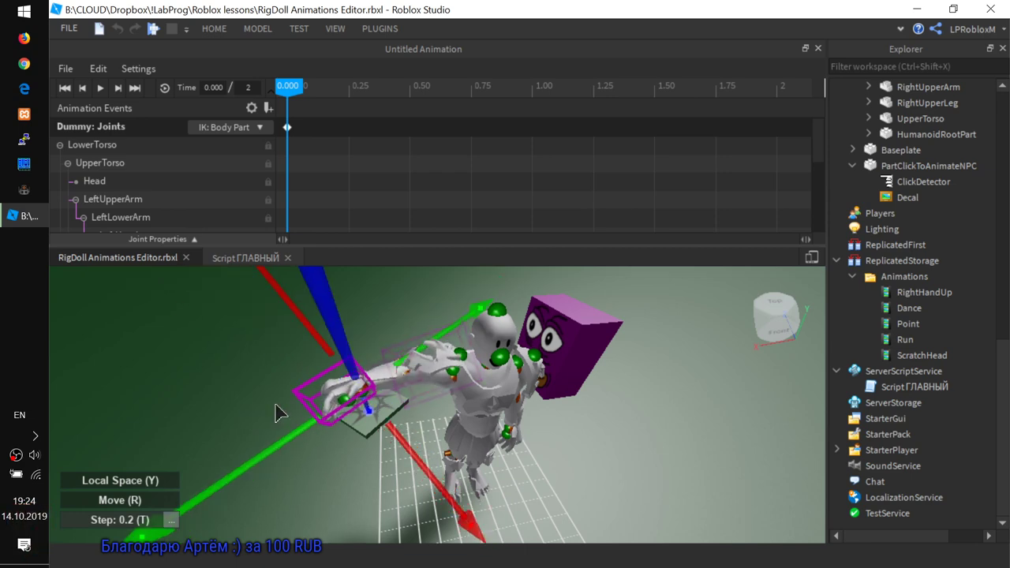
pyautogui.moveTo(279, 410); pyautogui.dragTo(323, 402, button='right')
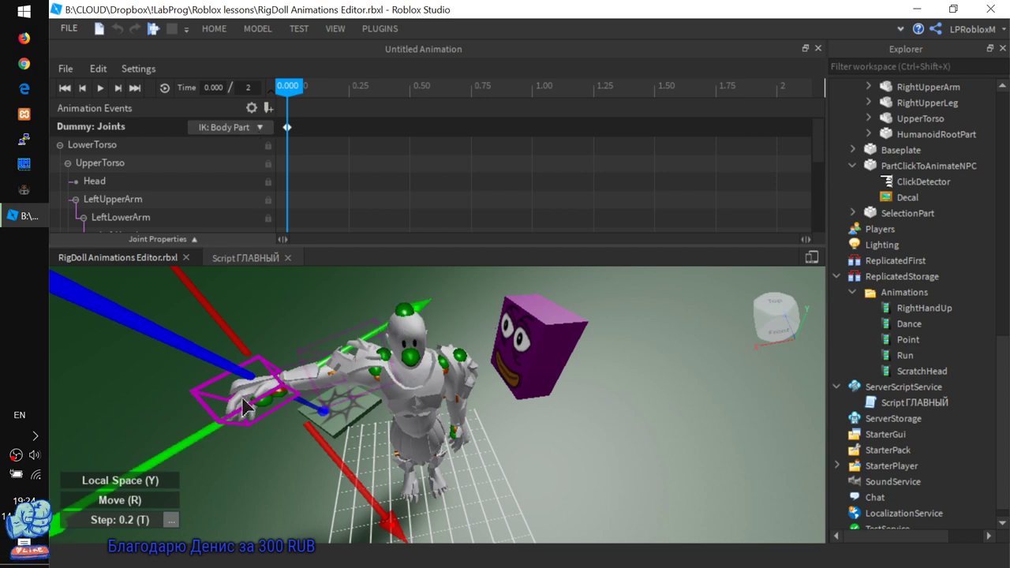
pyautogui.moveTo(243, 404); pyautogui.dragTo(280, 378)
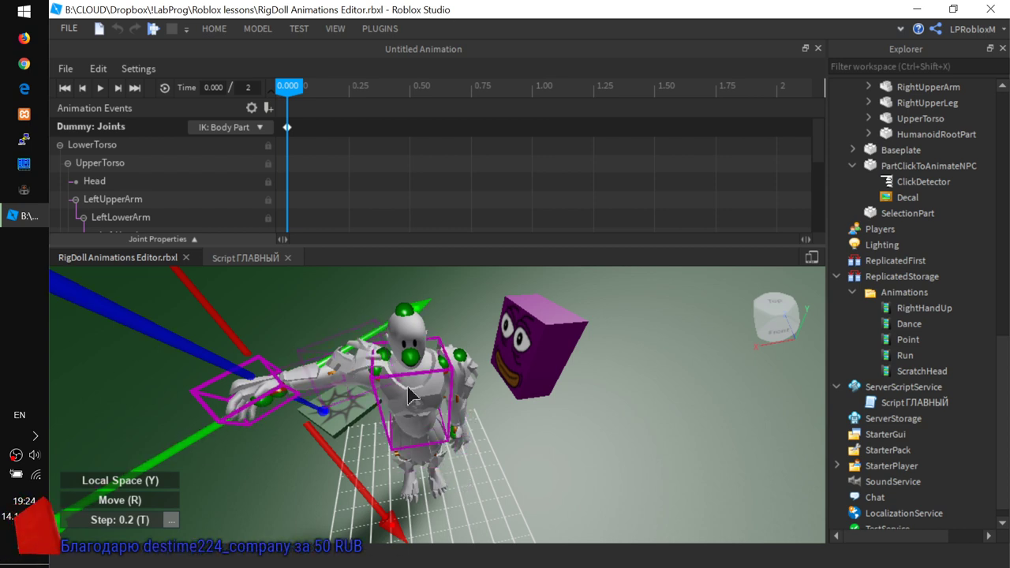
# Enlarge the timeline area slightly and switch the IK of the Dummy's joints to Full Body Mode.
pyautogui.scroll(-3, 163, 168)
pyautogui.click(117, 204)
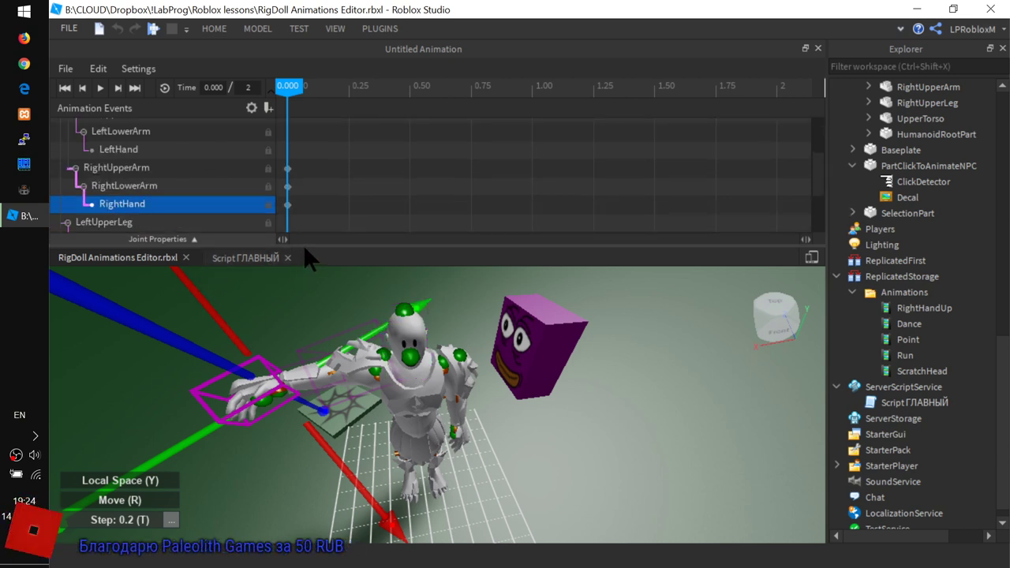
pyautogui.moveTo(301, 246); pyautogui.dragTo(301, 264)
pyautogui.scroll(3, 199, 185)
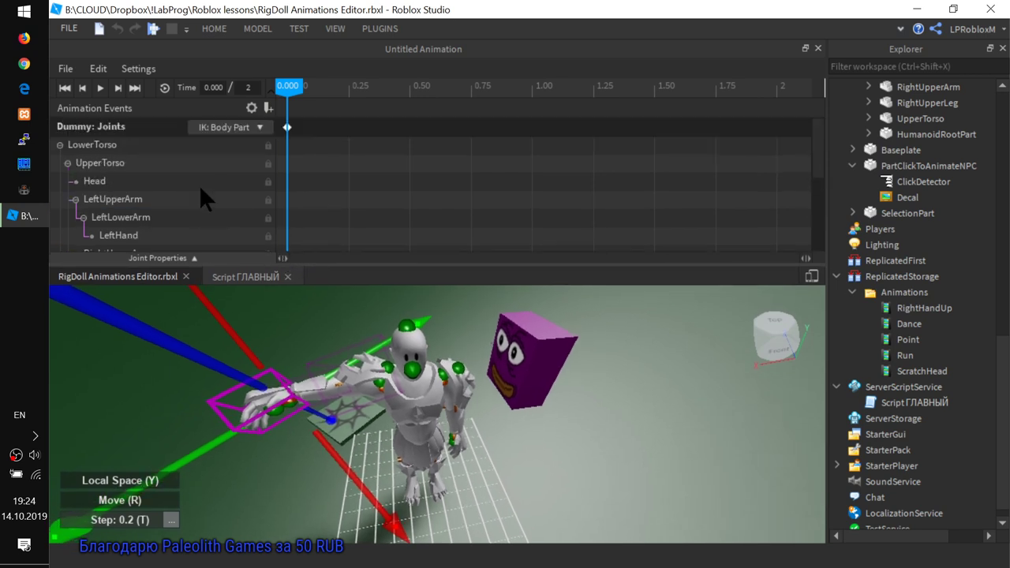
pyautogui.click(260, 128)
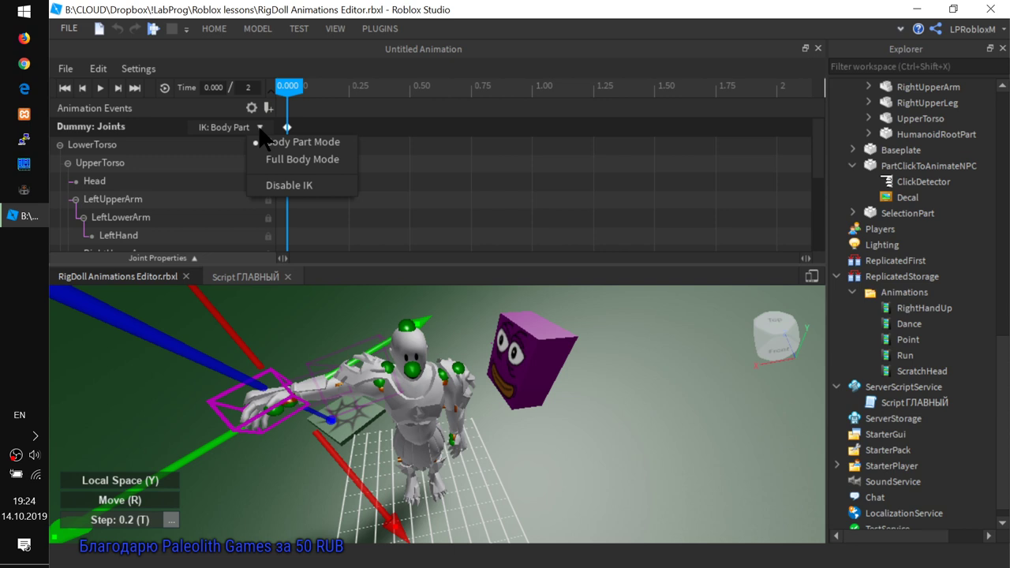
pyautogui.click(294, 160)
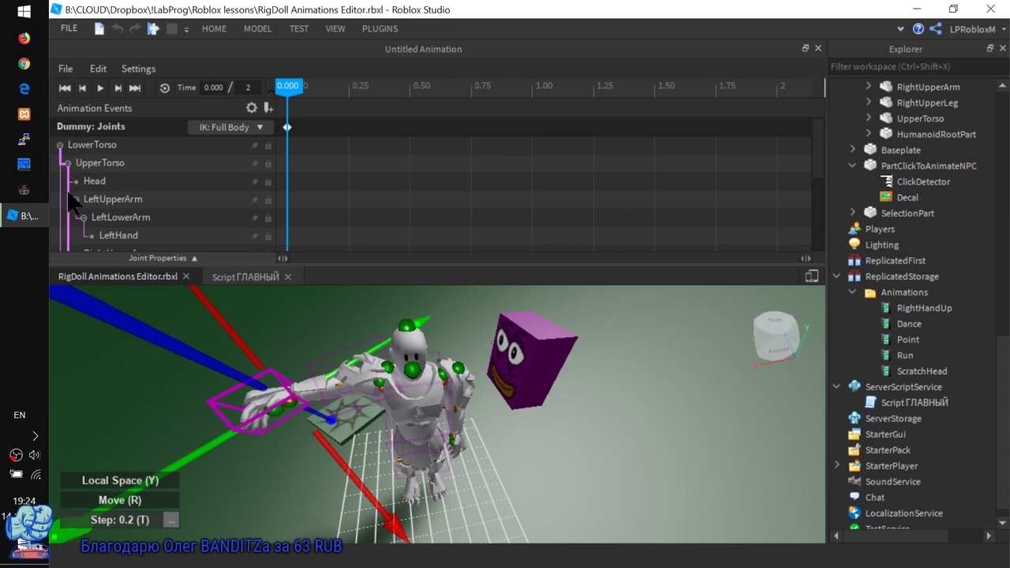
# Examine which joints in the list and on the dummy are linked to RightHand in full-body IK.
pyautogui.scroll(-5, 71, 237)
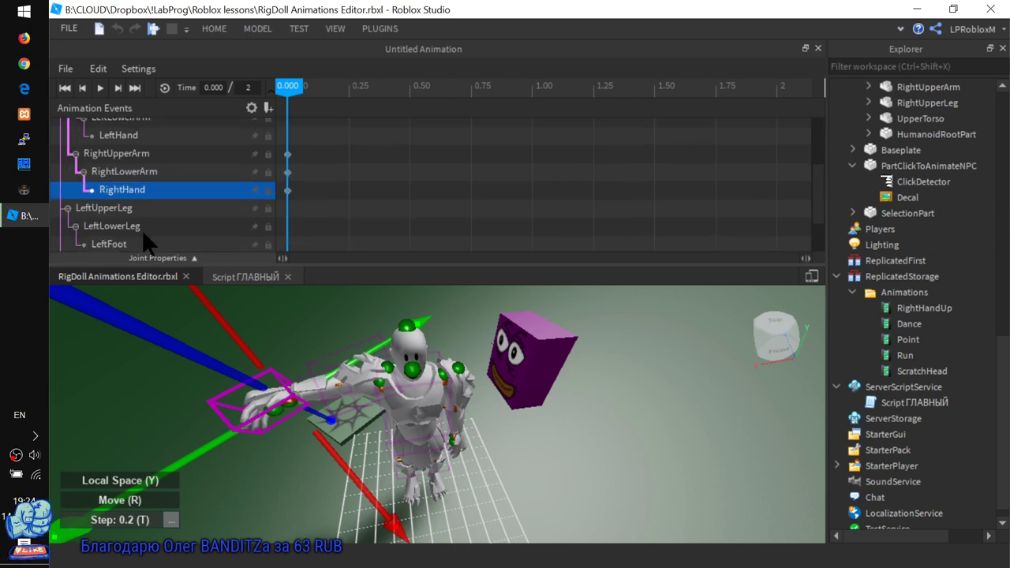
pyautogui.scroll(-3, 134, 246)
pyautogui.scroll(2, 134, 246)
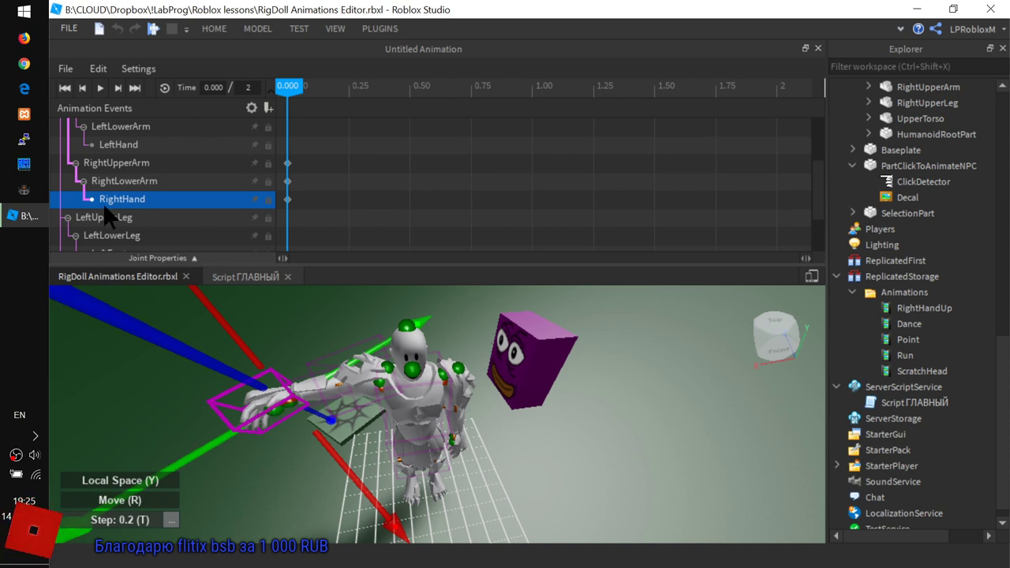
pyautogui.scroll(2, 72, 146)
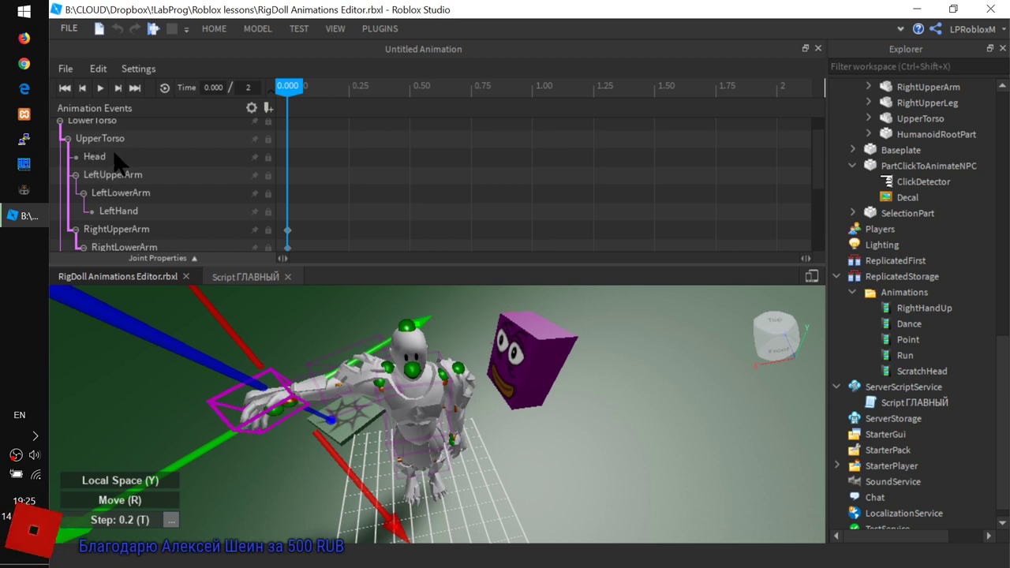
pyautogui.scroll(1, 88, 140)
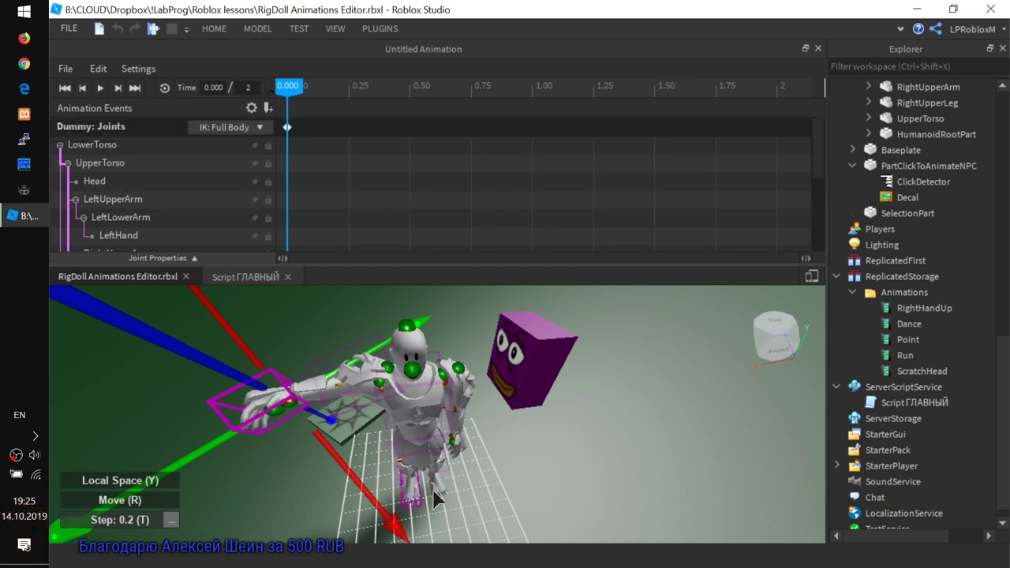
pyautogui.scroll(-3, 214, 237)
pyautogui.click(178, 219)
pyautogui.scroll(-1, 175, 181)
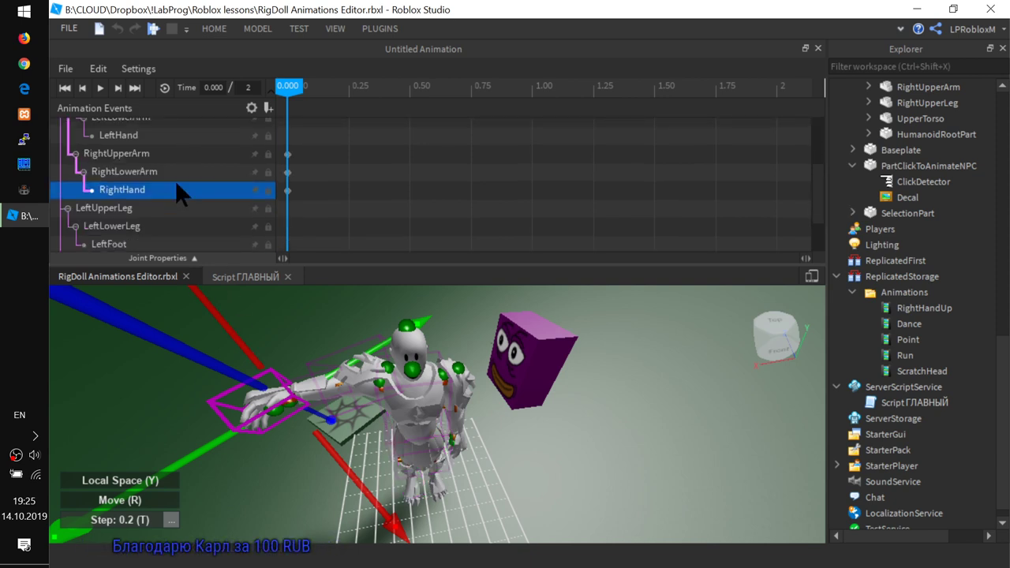
pyautogui.scroll(-3, 175, 180)
pyautogui.scroll(2, 174, 180)
pyautogui.scroll(-2, 234, 353)
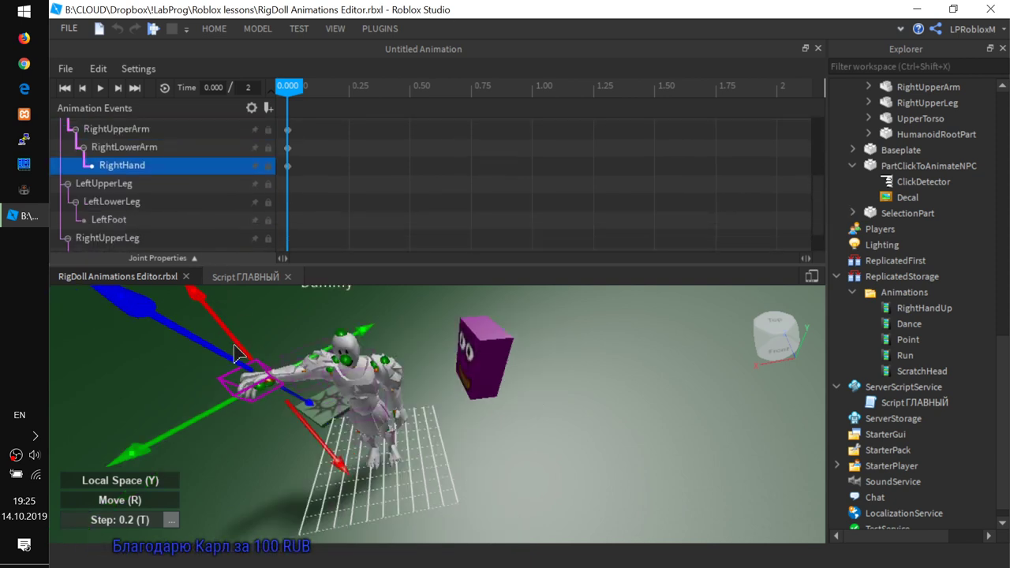
pyautogui.scroll(2, 235, 353)
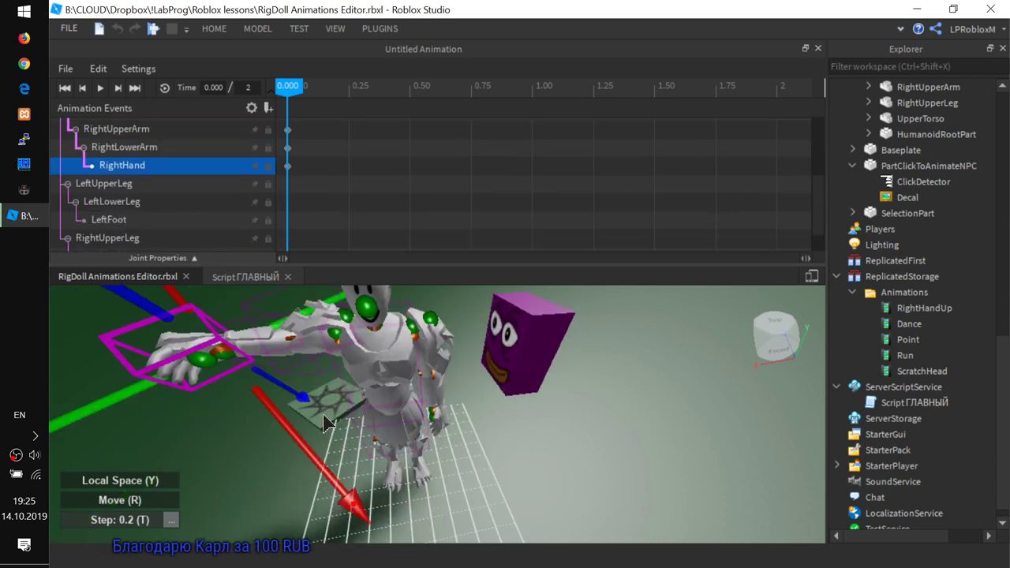
# Select the dummy's LowerTorso and pin its joint, dismissing the pinned-joint notice.
pyautogui.click(389, 436)
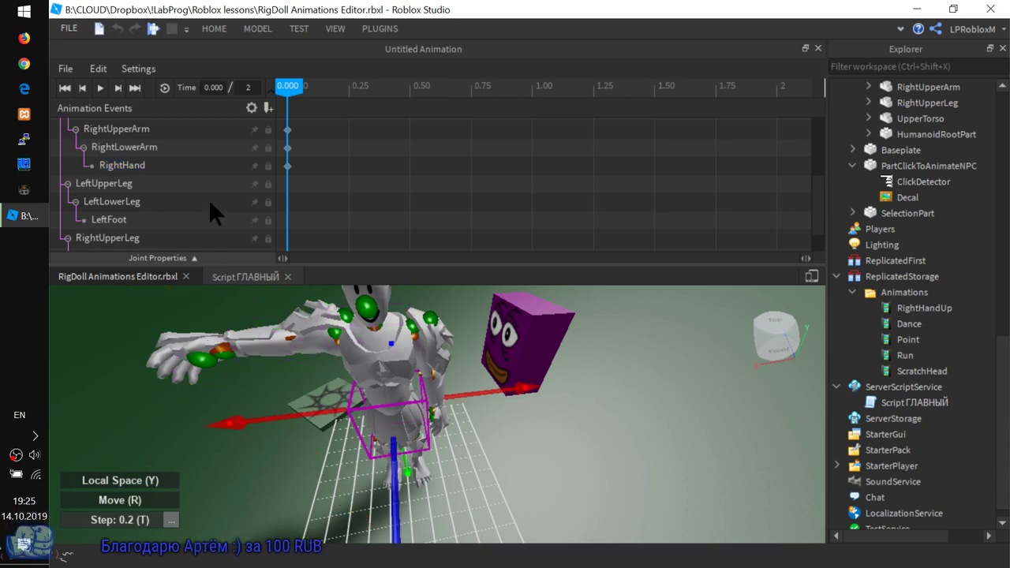
pyautogui.scroll(5, 209, 199)
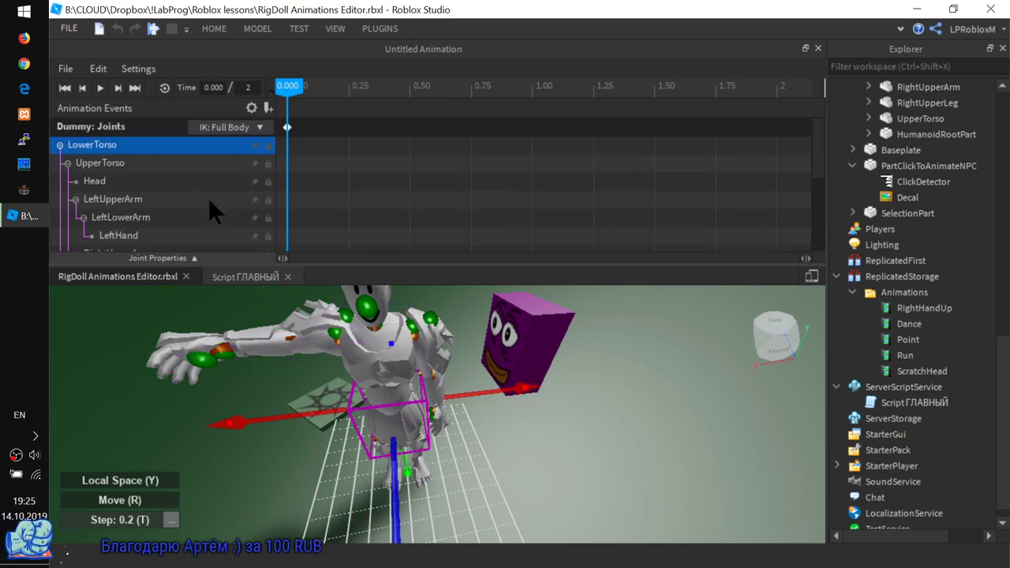
pyautogui.click(253, 146)
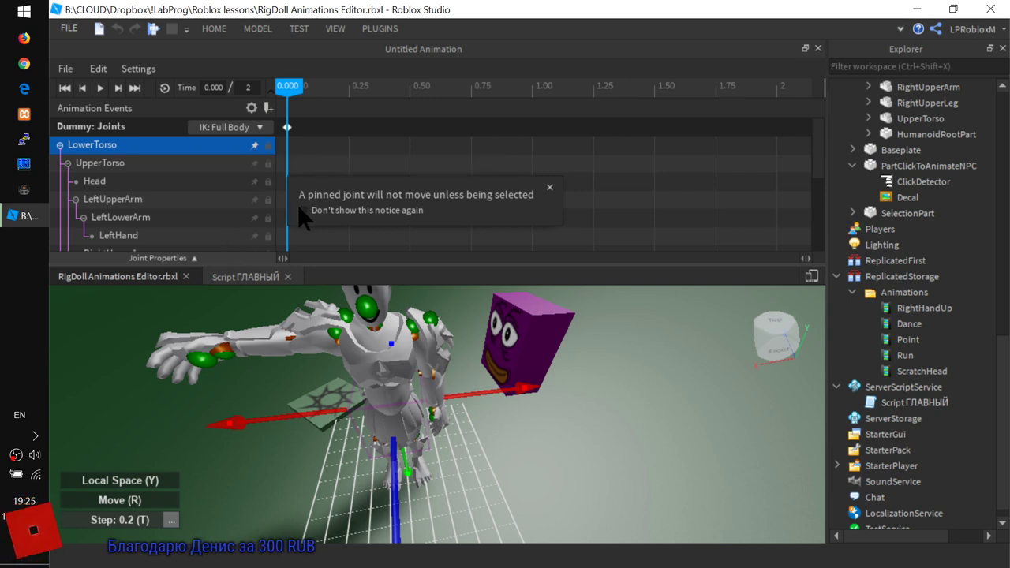
pyautogui.click(550, 188)
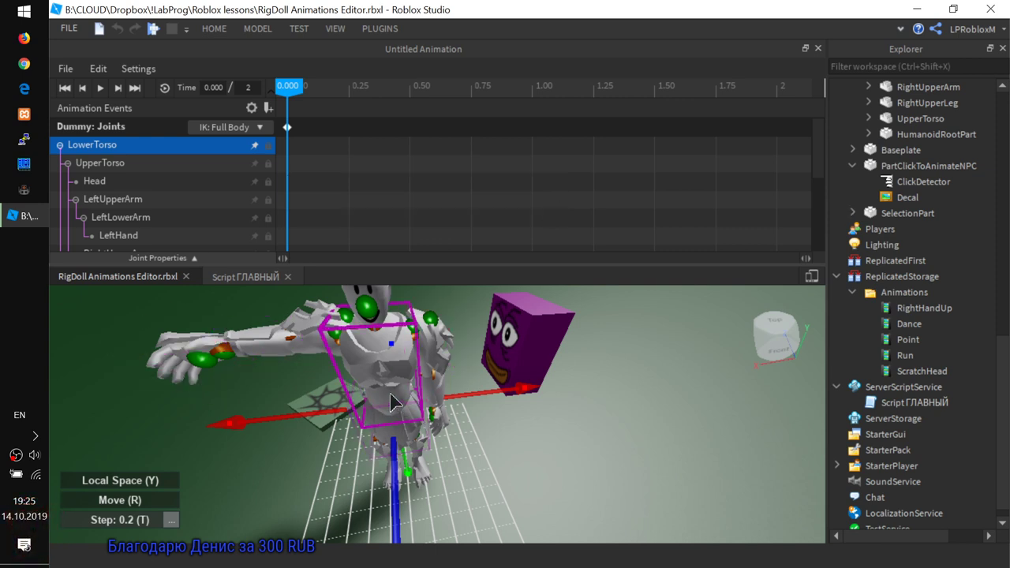
pyautogui.click(404, 442)
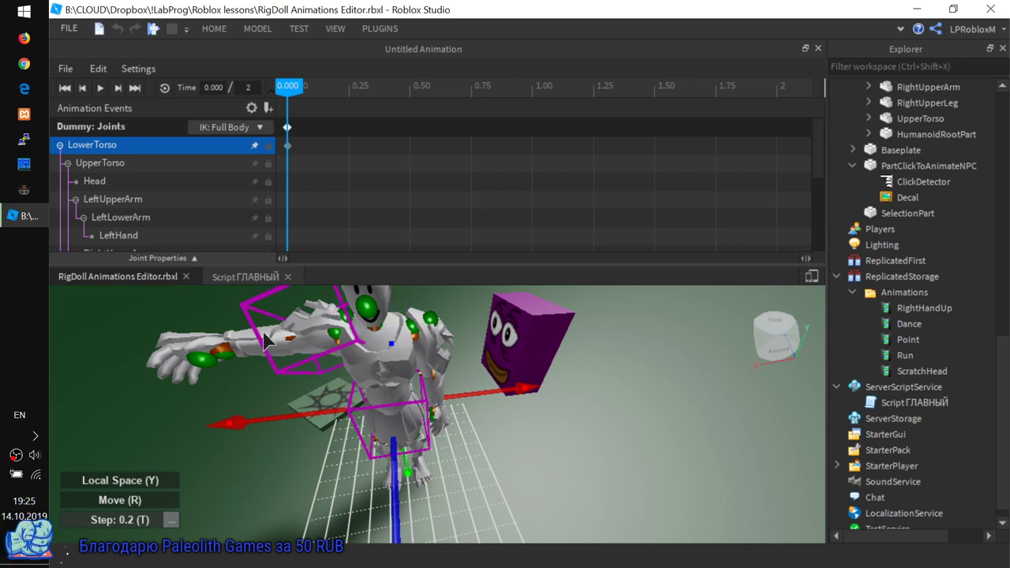
# Select the dummy's right hand and pull it along its local axes with the LowerTorso pinned.
pyautogui.click(178, 364)
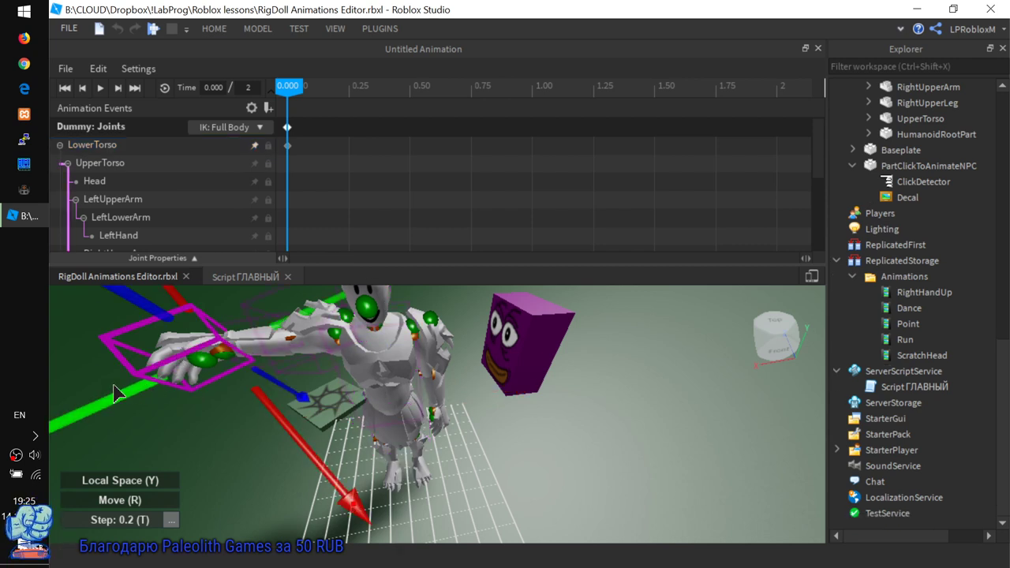
pyautogui.moveTo(146, 393); pyautogui.dragTo(6, 429)
pyautogui.scroll(-3, 401, 363)
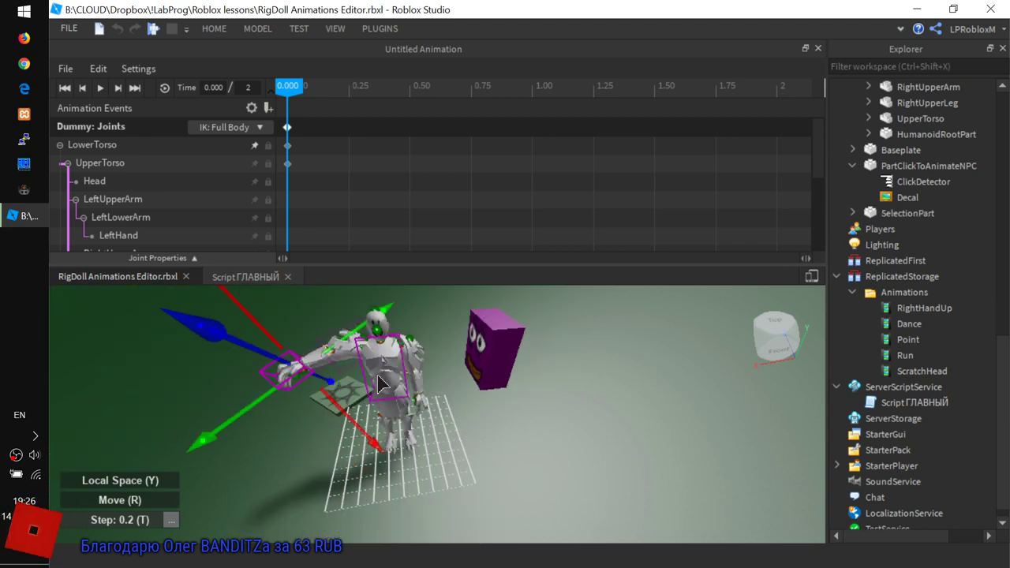
pyautogui.moveTo(245, 353); pyautogui.dragTo(170, 430)
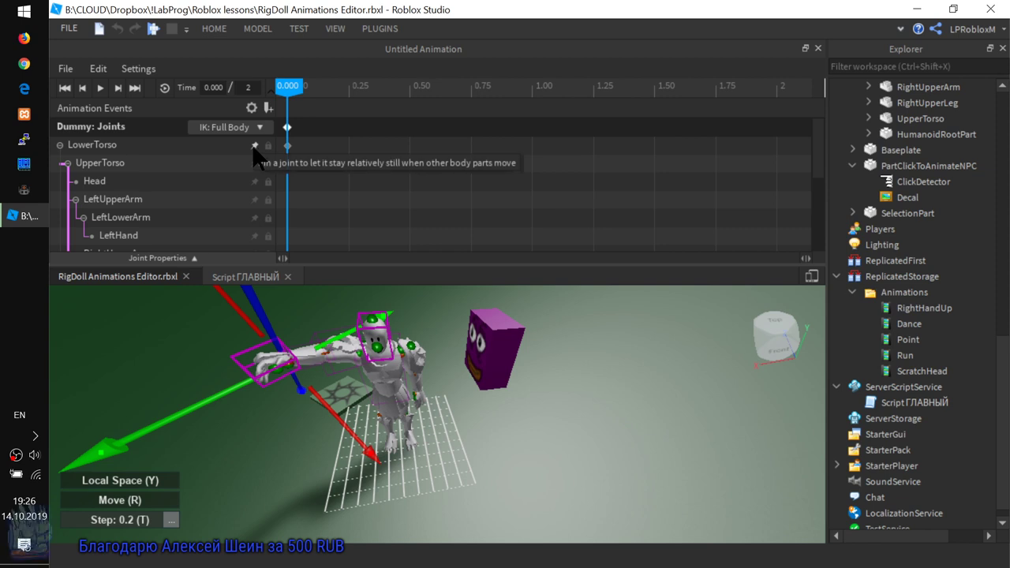
# Unpin the LowerTorso joint and pin the RightFoot and LeftFoot joints instead.
pyautogui.click(253, 146)
pyautogui.scroll(-3, 190, 199)
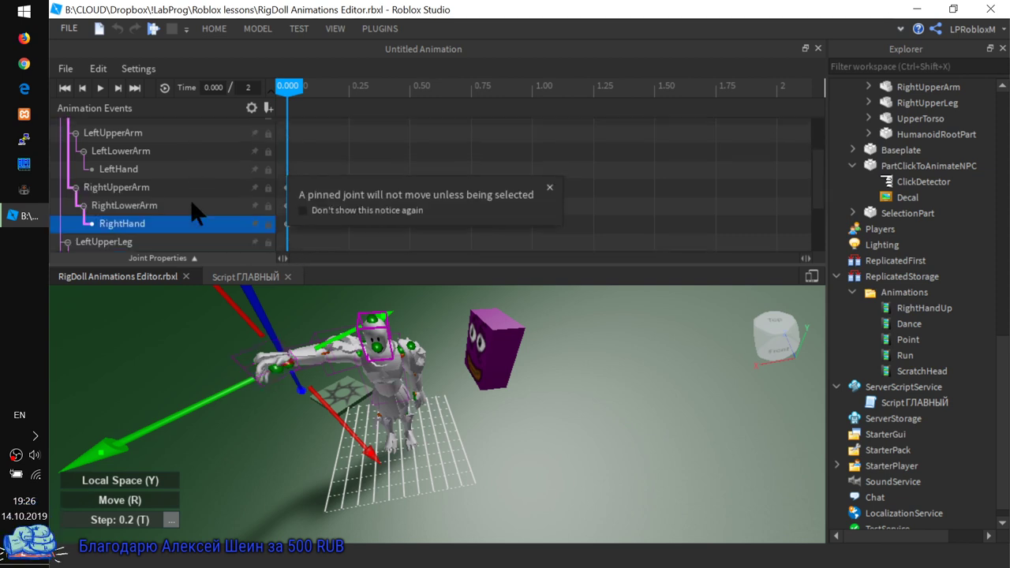
pyautogui.scroll(-2, 189, 198)
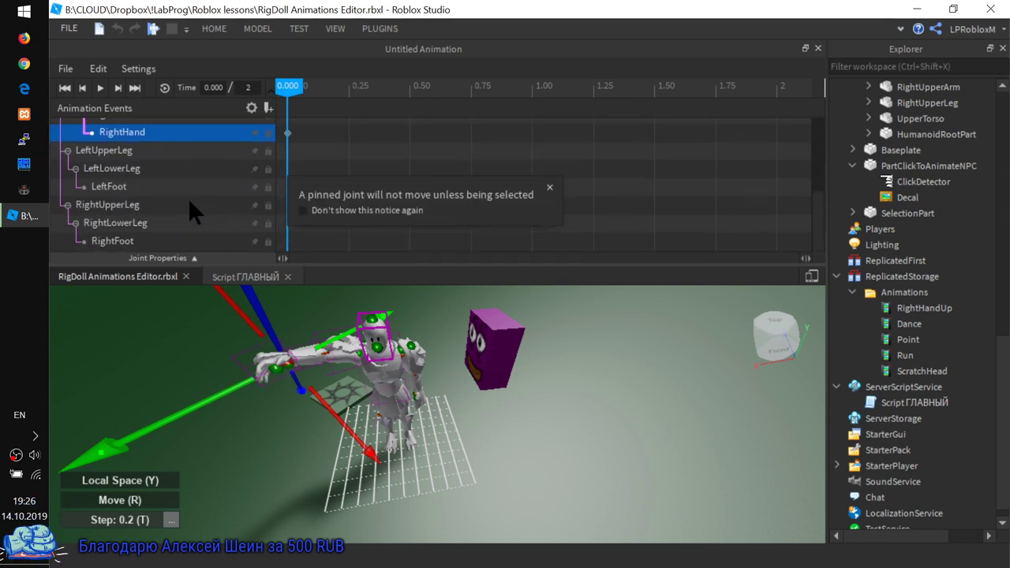
pyautogui.click(127, 241)
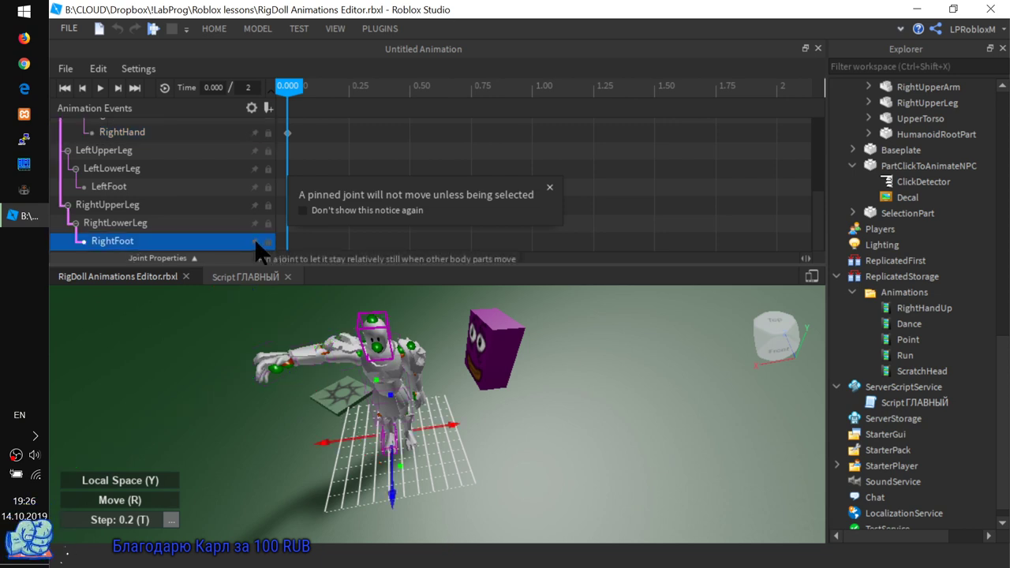
pyautogui.click(254, 241)
pyautogui.click(140, 188)
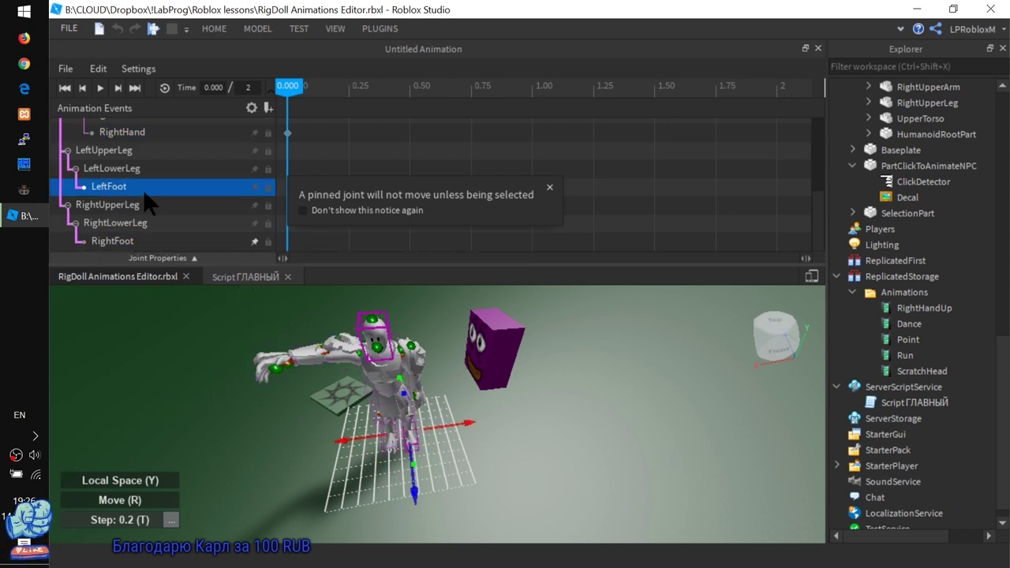
pyautogui.click(254, 186)
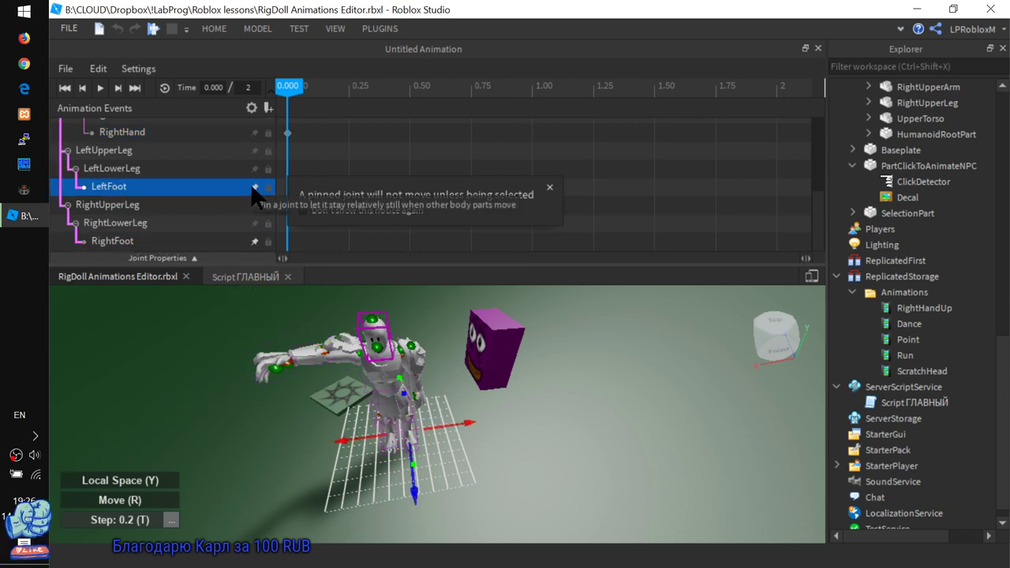
# Pull the right hand at 0.000 with both feet pinned, and add a second pose at 0.650 with the hand pulled farther out.
pyautogui.click(272, 371)
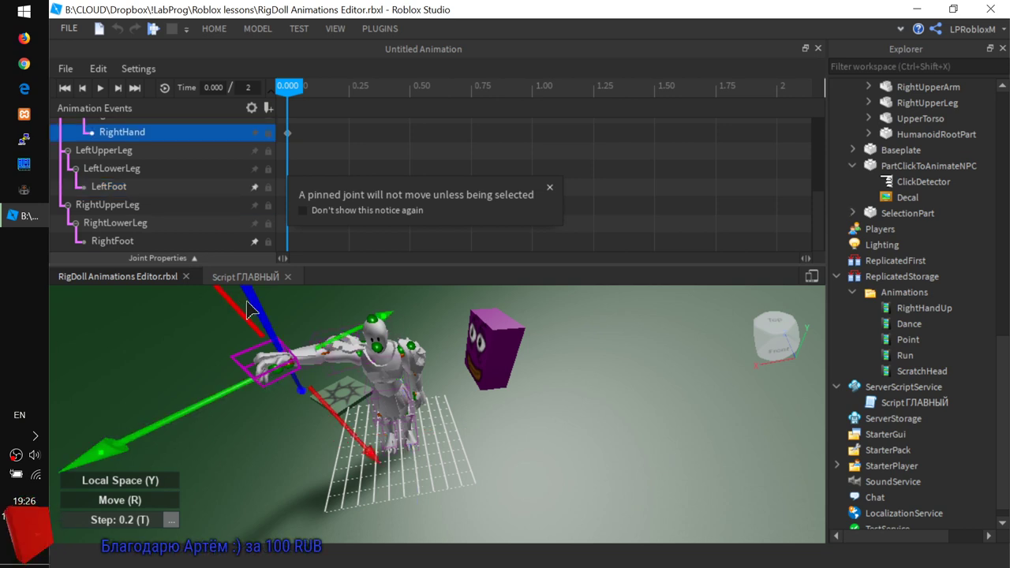
pyautogui.moveTo(231, 310); pyautogui.dragTo(396, 162)
pyautogui.moveTo(409, 89); pyautogui.dragTo(446, 89)
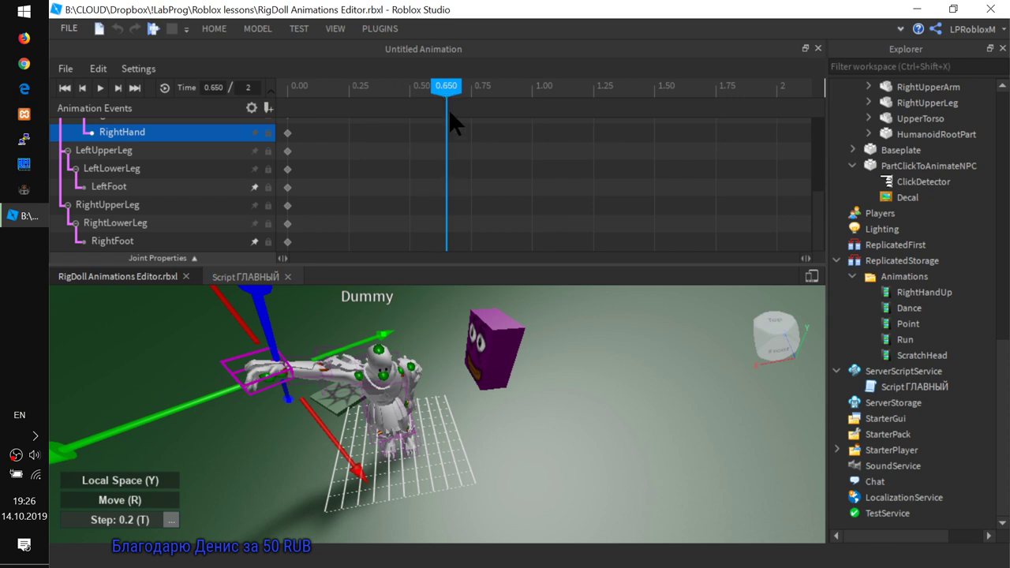
pyautogui.click(449, 96)
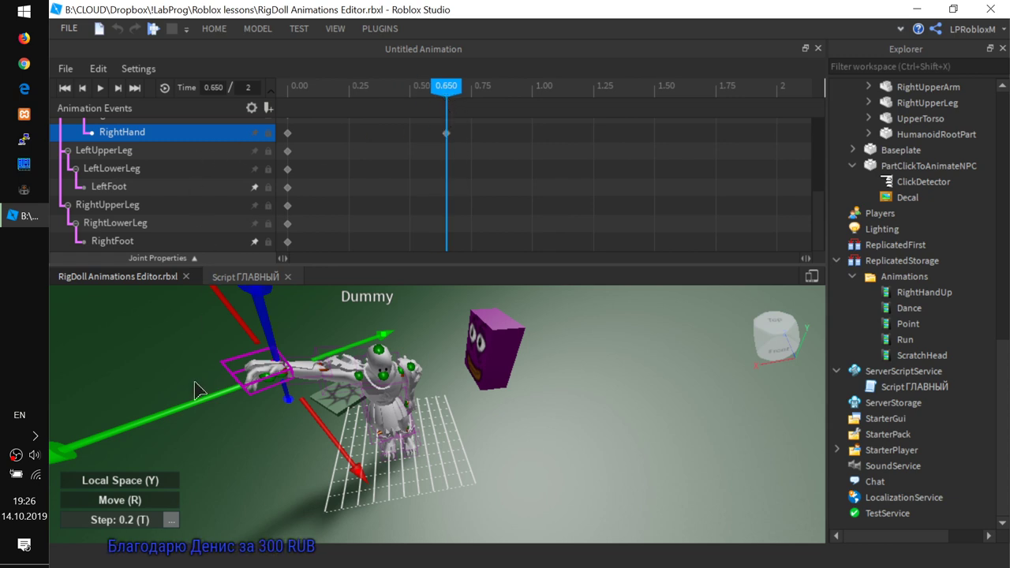
pyautogui.moveTo(224, 394); pyautogui.dragTo(198, 371)
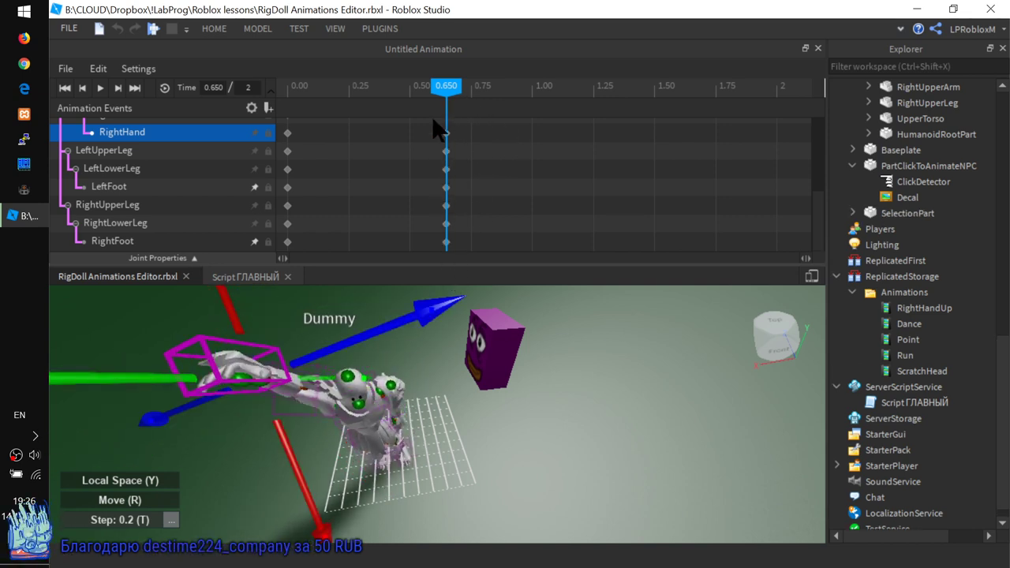
# Move the playhead to 1.200 and add a RightHand key there.
pyautogui.moveTo(448, 87); pyautogui.dragTo(593, 99)
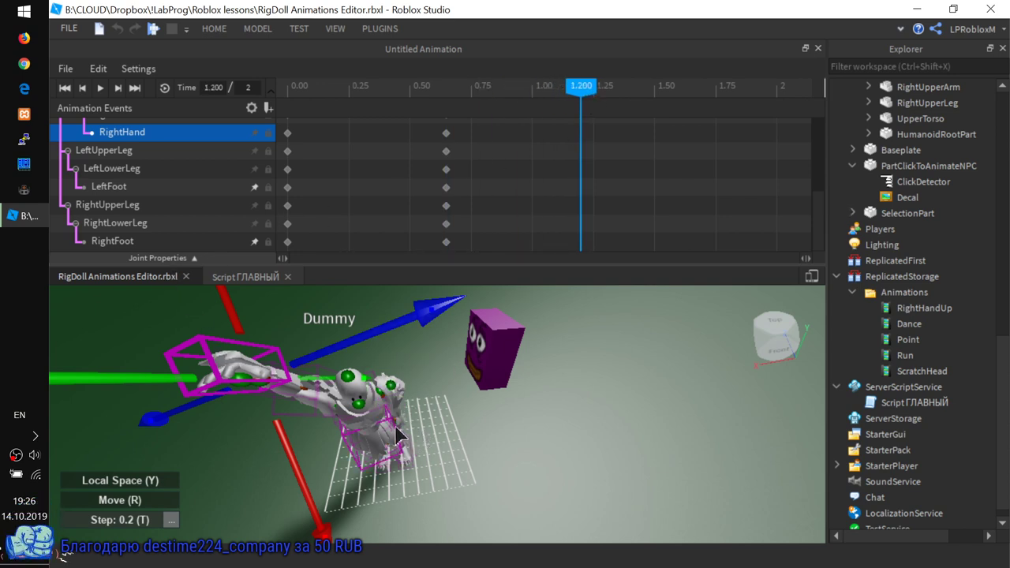
pyautogui.click(584, 132)
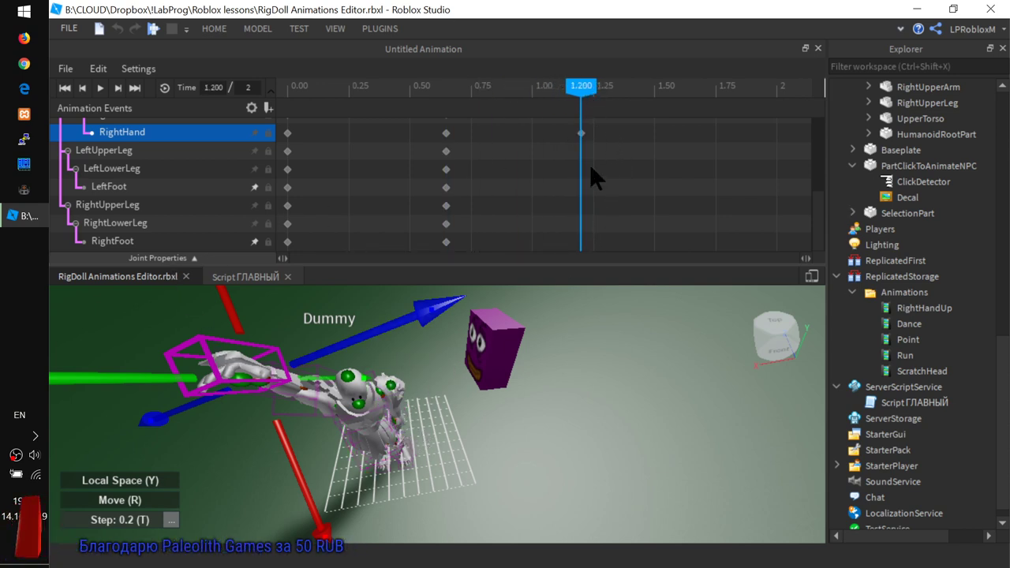
pyautogui.moveTo(442, 437); pyautogui.dragTo(462, 466, button='right')
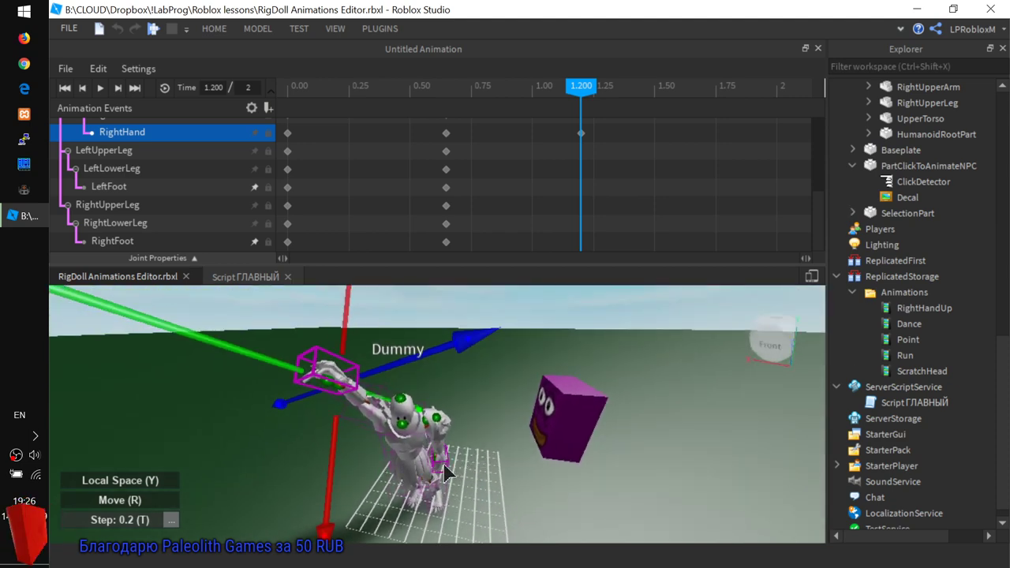
# Select the dummy's left hand and pull it outward and up with its move handles at 1.200, keeping both feet pinned.
pyautogui.click(444, 472)
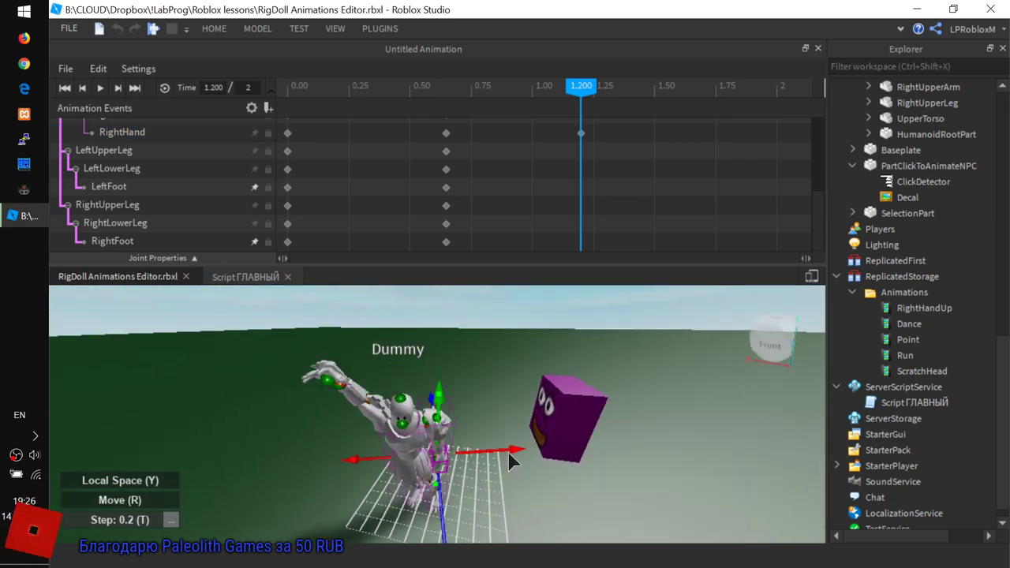
pyautogui.moveTo(511, 462); pyautogui.dragTo(586, 402)
pyautogui.moveTo(559, 464); pyautogui.dragTo(560, 103)
# Return the playhead to 0.000 and play the full-body IK animation.
pyautogui.click(297, 82)
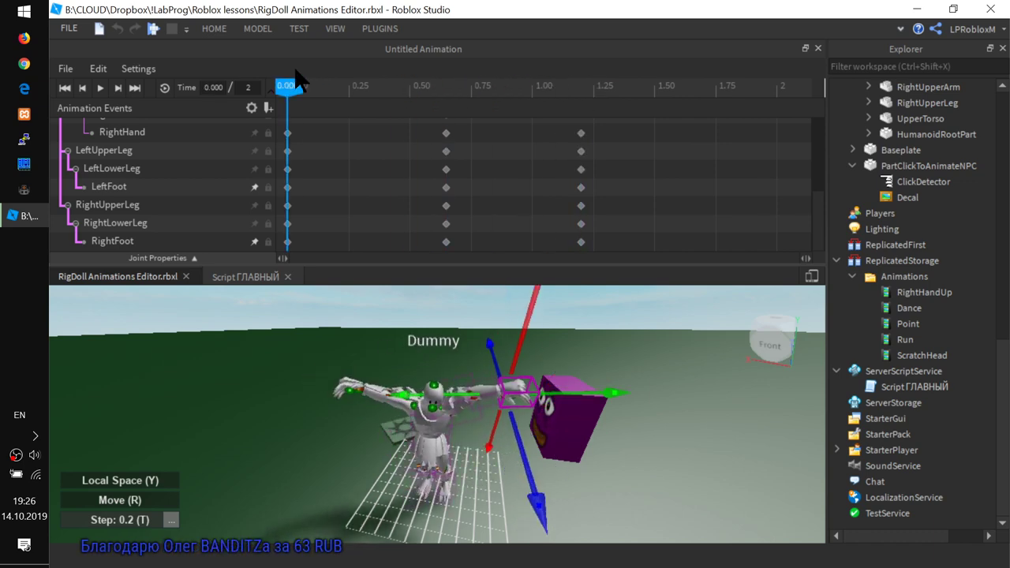
pyautogui.moveTo(307, 83); pyautogui.dragTo(271, 84)
pyautogui.click(99, 89)
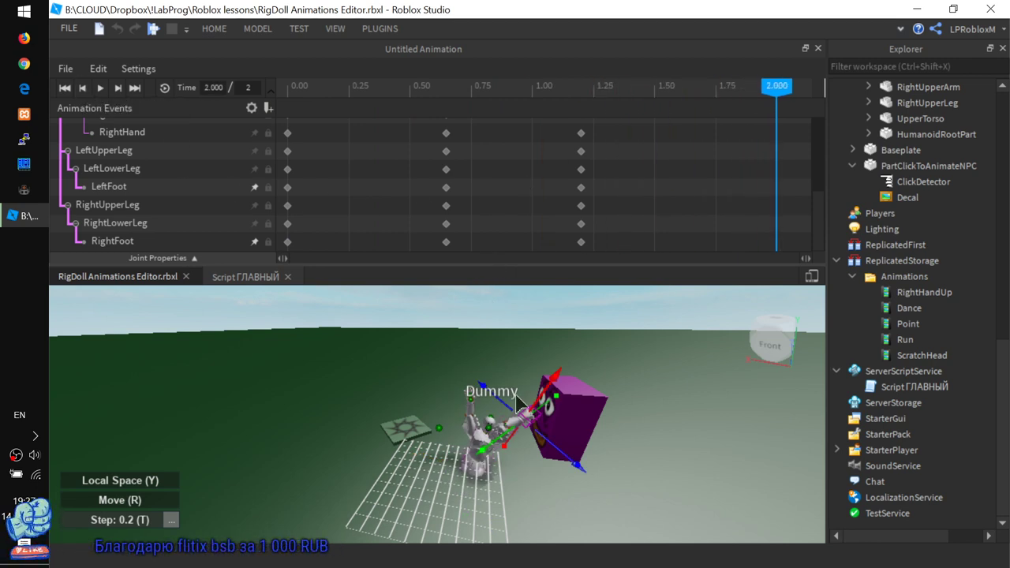
pyautogui.scroll(-2, 477, 403)
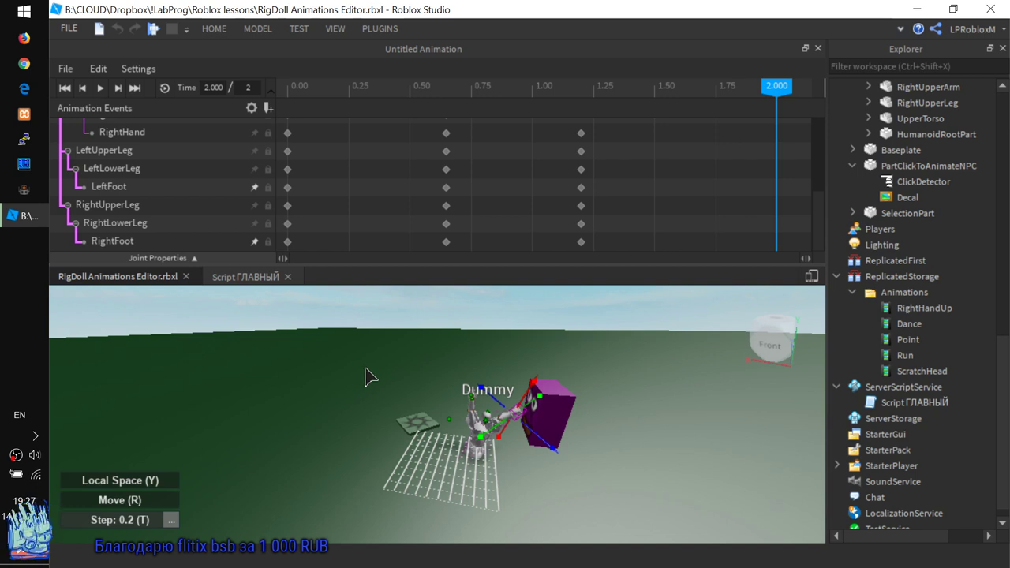
# Start a new blank animation for the dummy, discarding the current untitled one.
pyautogui.click(61, 69)
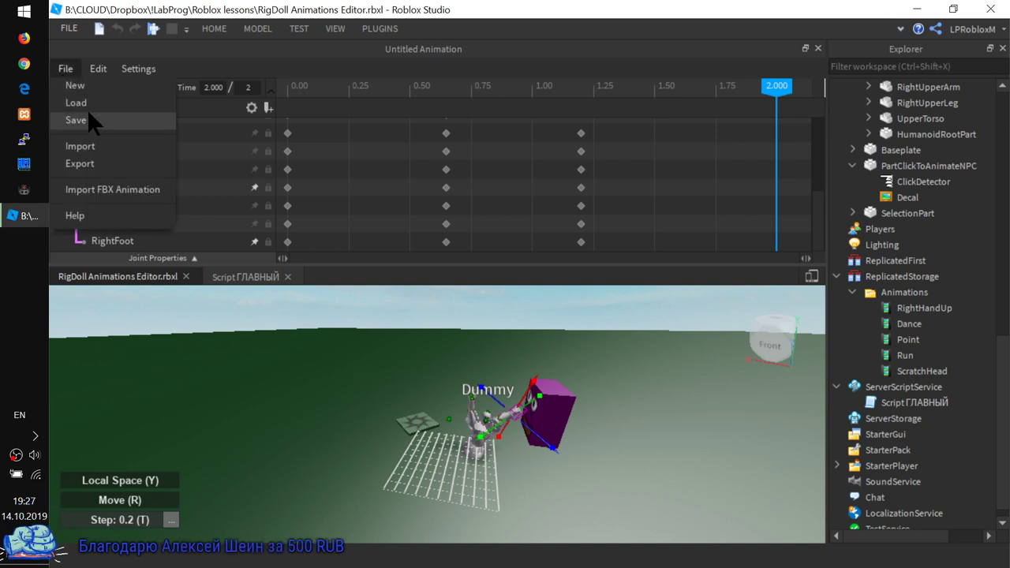
pyautogui.click(75, 103)
pyautogui.click(464, 310)
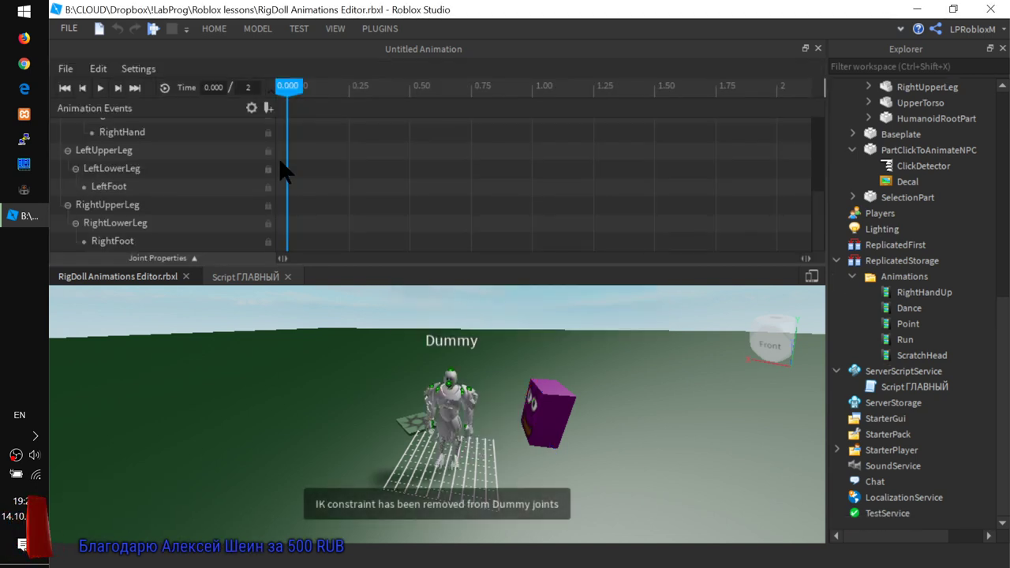
# Select the dummy's LeftHand and apply Full Body IK to the Dummy joints.
pyautogui.click(471, 438)
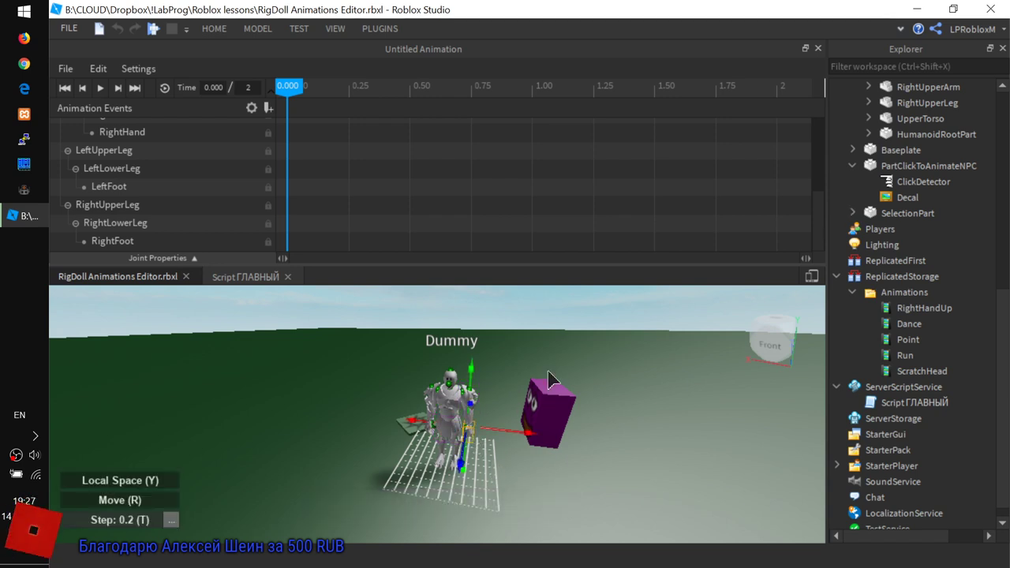
pyautogui.press('a')
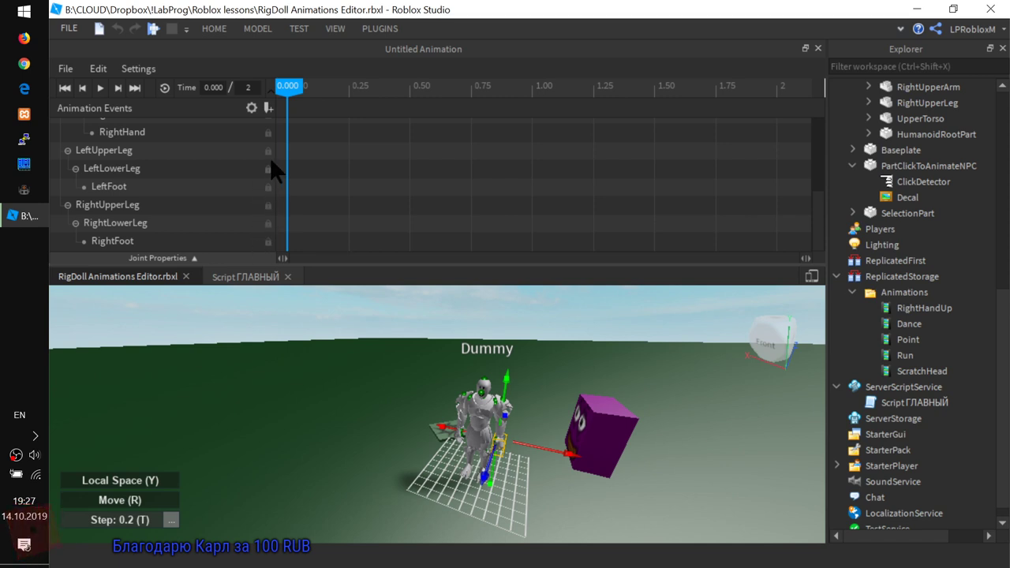
pyautogui.scroll(5, 263, 154)
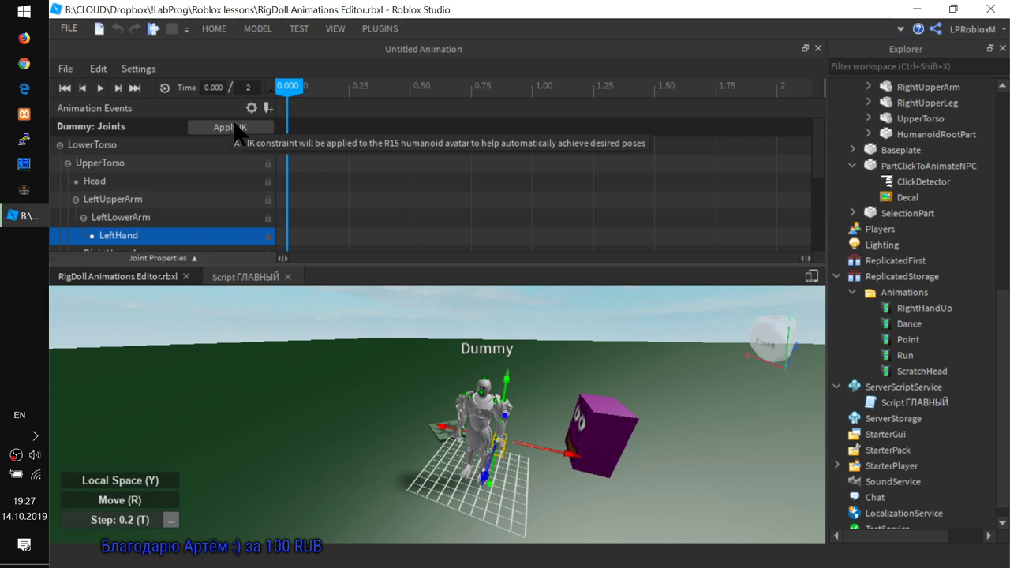
pyautogui.click(235, 128)
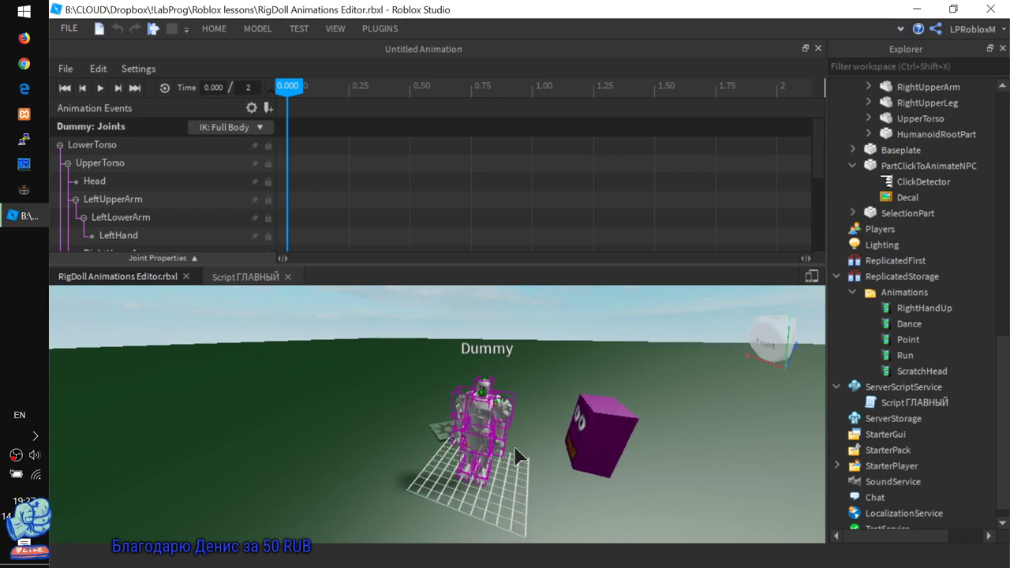
pyautogui.moveTo(518, 451); pyautogui.dragTo(498, 462, button='right')
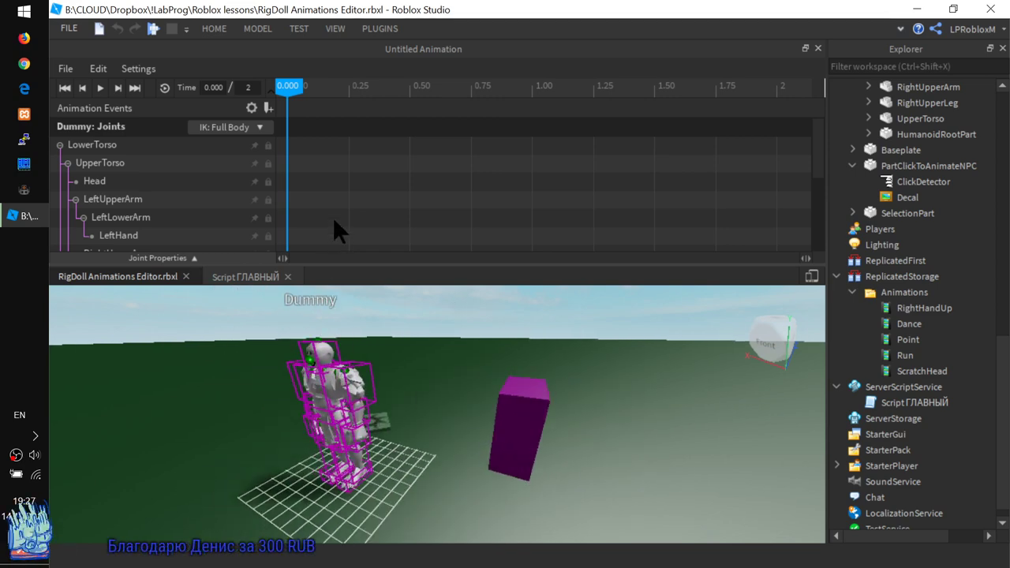
# Nudge the LeftUpperArm slightly along its local vertical axis to key the pose at 0.000.
pyautogui.click(353, 392)
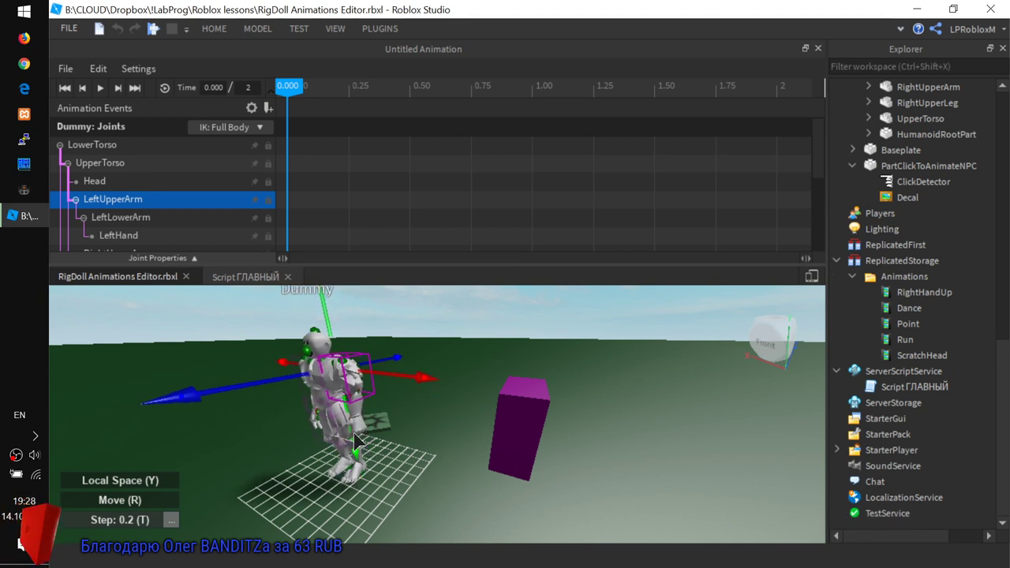
pyautogui.moveTo(363, 446); pyautogui.dragTo(363, 443)
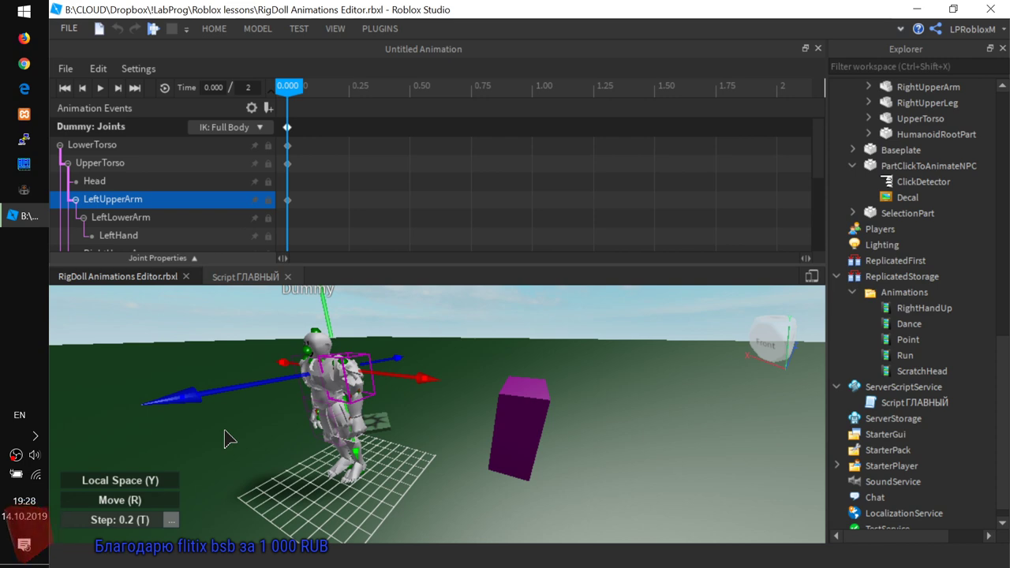
pyautogui.scroll(3, 426, 423)
pyautogui.scroll(-3, 426, 423)
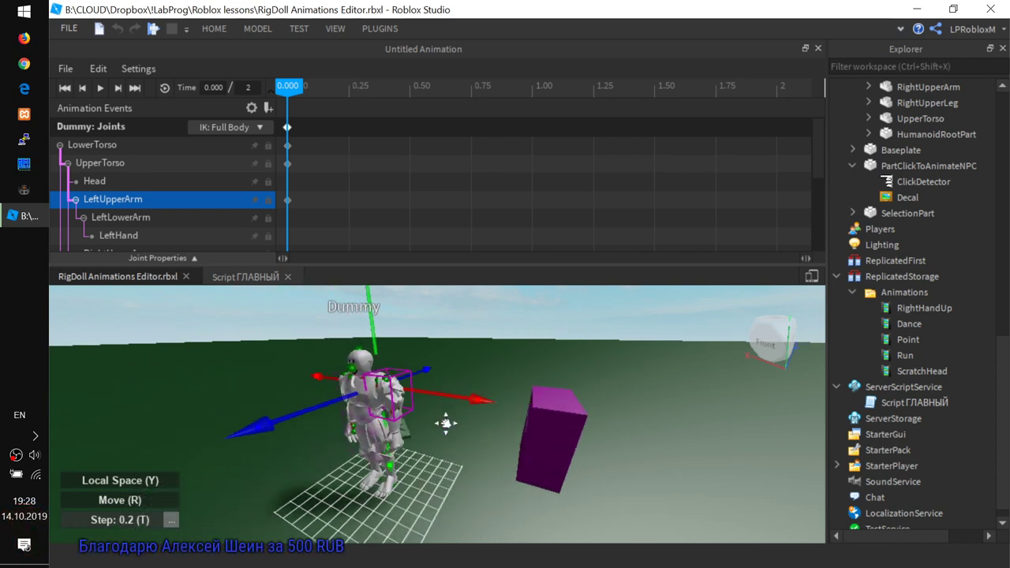
pyautogui.scroll(2, 402, 450)
pyautogui.scroll(-2, 402, 450)
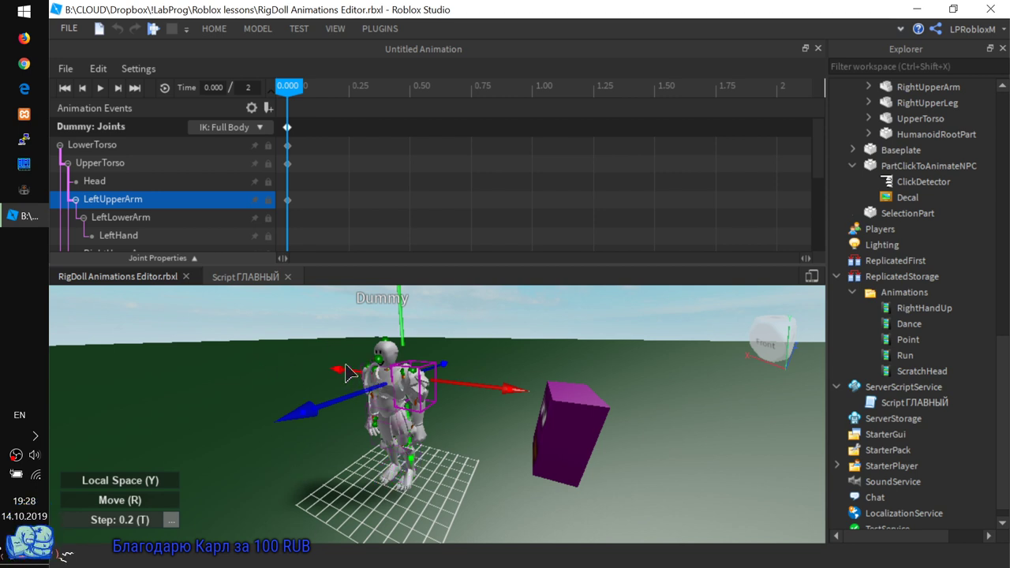
pyautogui.scroll(3, 407, 398)
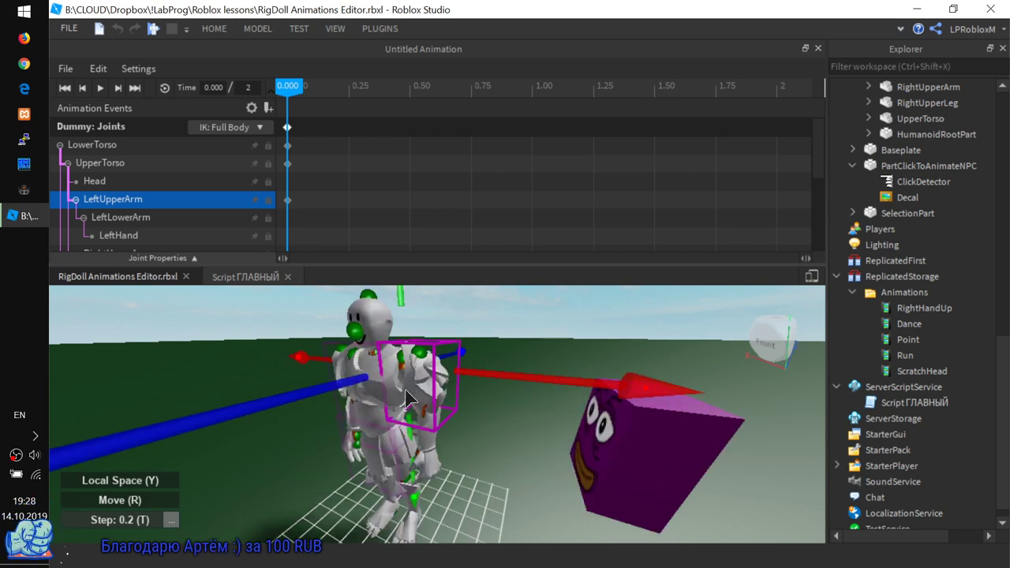
pyautogui.scroll(-3, 407, 399)
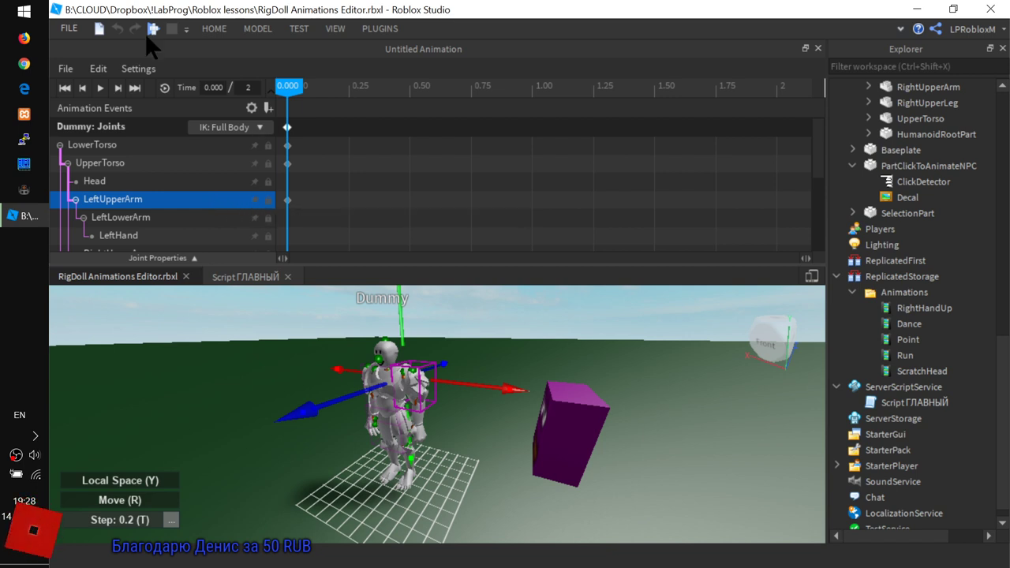
# Lock the LeftUpperArm joint in the track list.
pyautogui.click(268, 200)
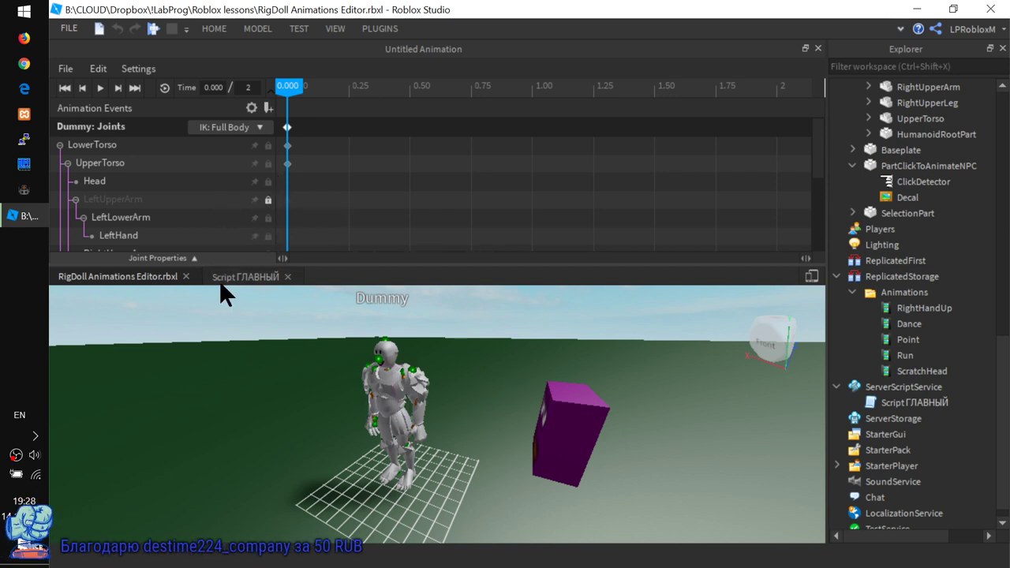
pyautogui.scroll(-3, 261, 215)
pyautogui.scroll(3, 258, 221)
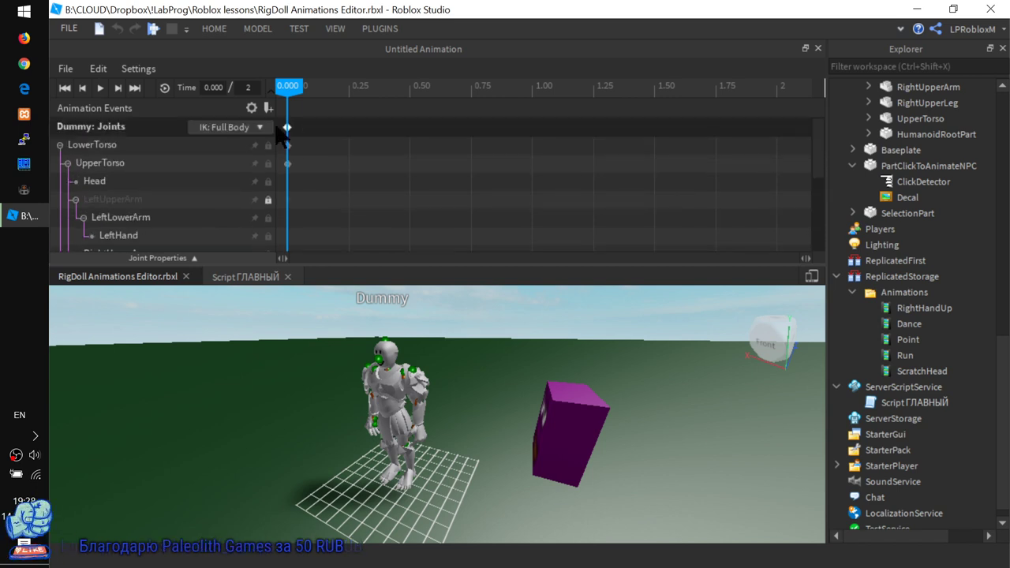
# Import the head-turn animation "Поворот головы..." onto the dummy and play it.
pyautogui.click(65, 69)
pyautogui.click(76, 103)
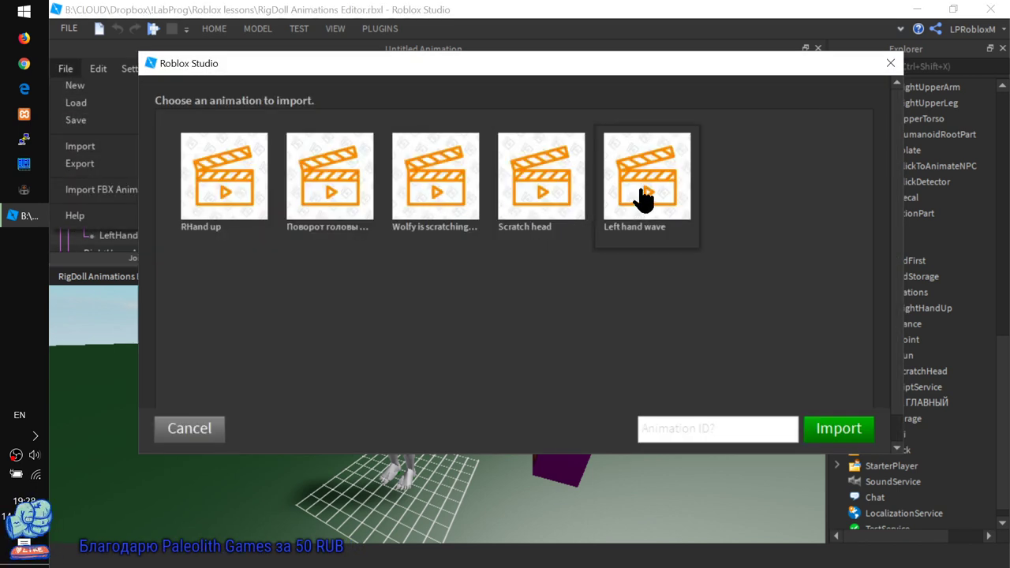
pyautogui.click(316, 181)
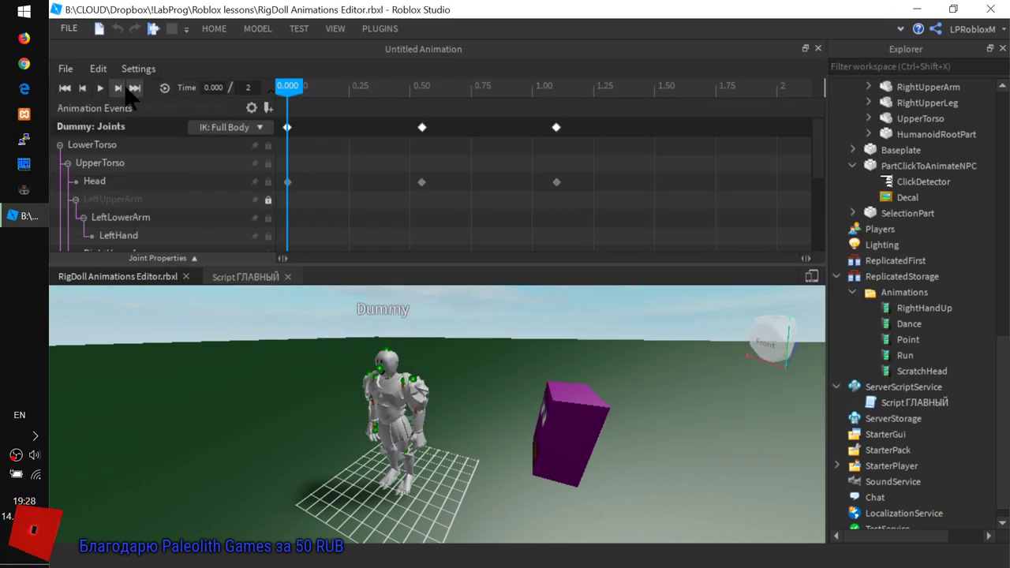
pyautogui.click(100, 89)
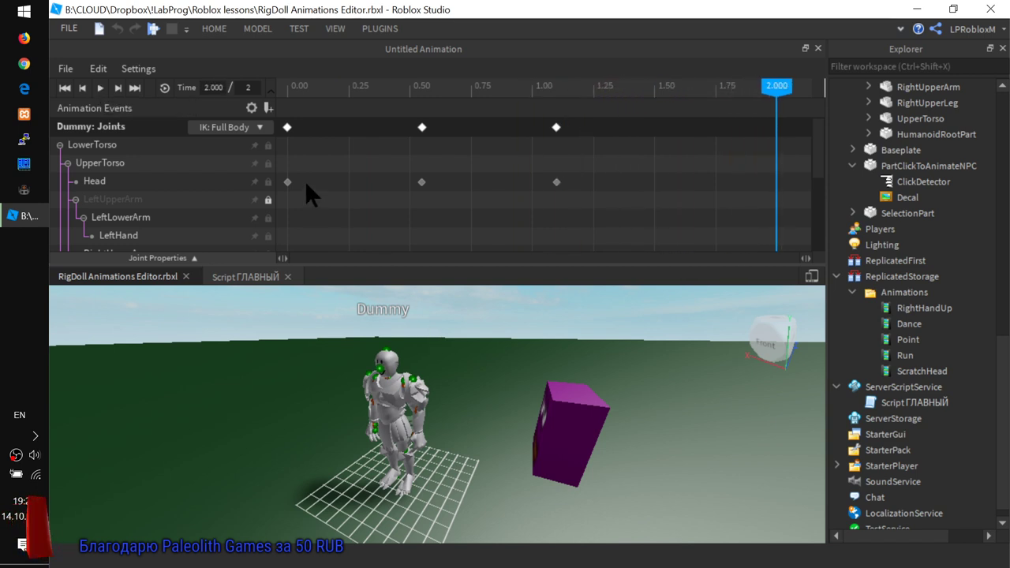
pyautogui.scroll(-3, 267, 224)
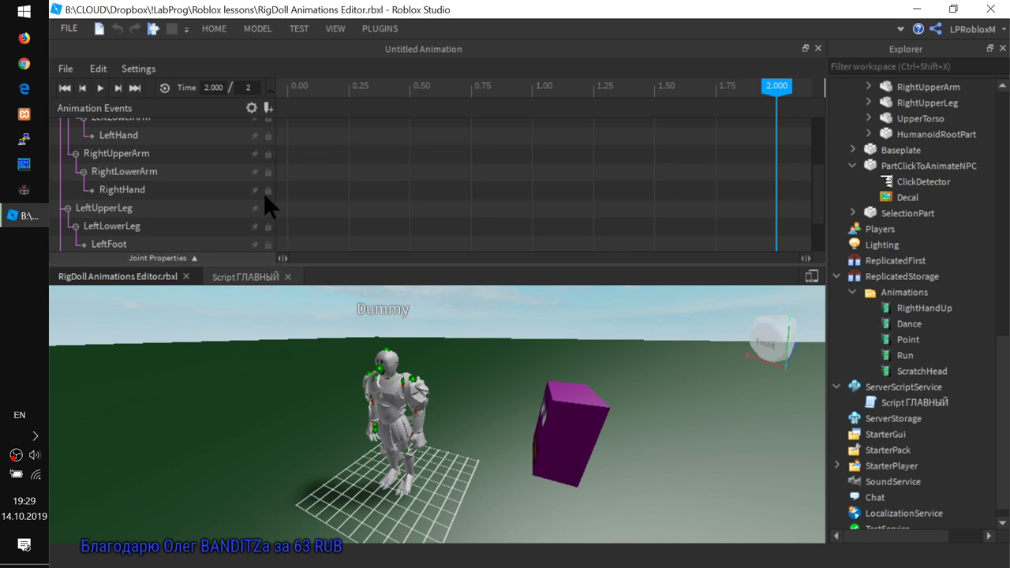
pyautogui.scroll(4, 256, 231)
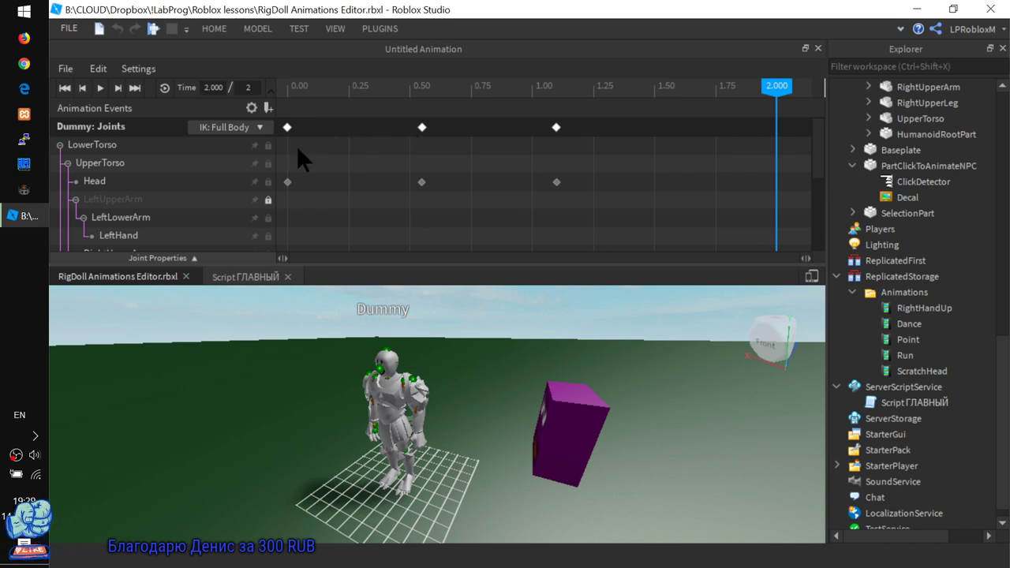
# Select the LeftLowerArm and try moving it with its move handles at 2.000 while the LeftUpperArm is locked.
pyautogui.click(288, 218)
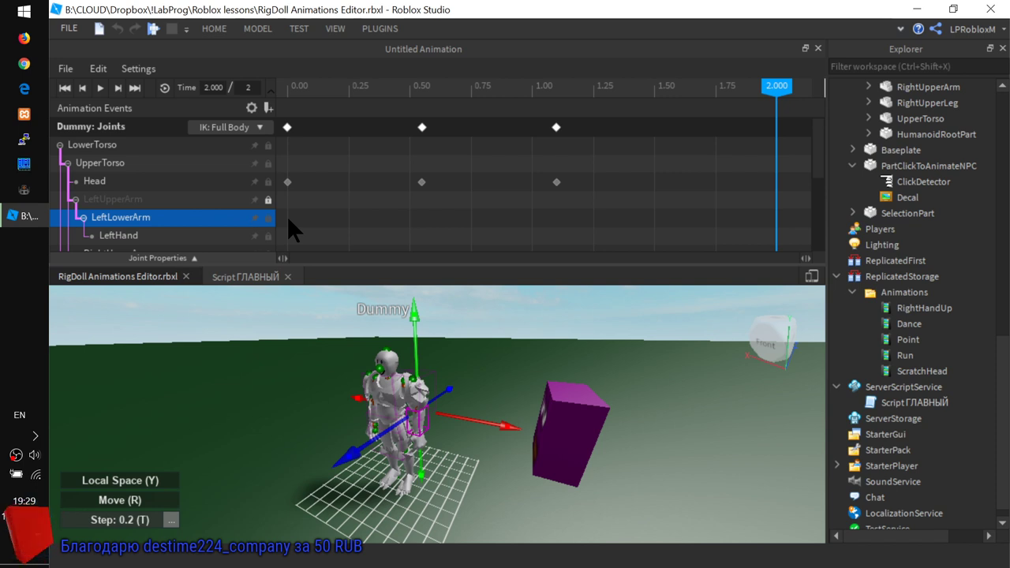
pyautogui.click(421, 127)
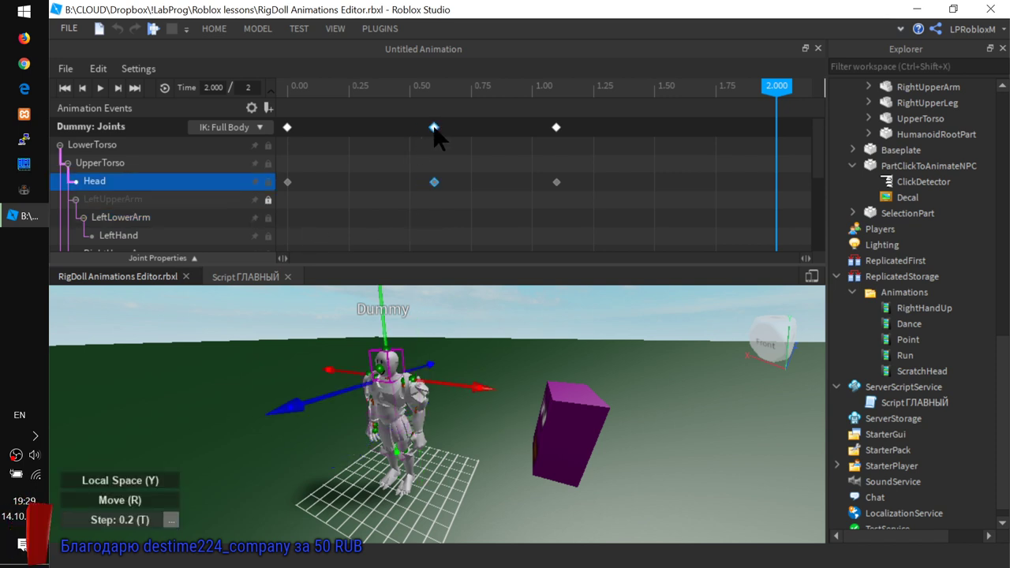
pyautogui.click(424, 225)
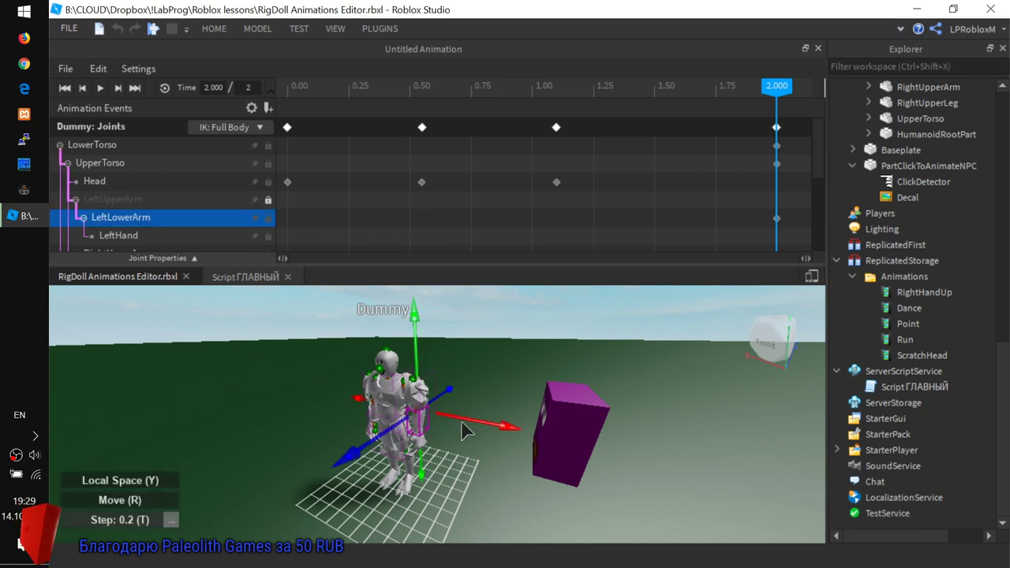
pyautogui.moveTo(363, 445); pyautogui.dragTo(398, 233)
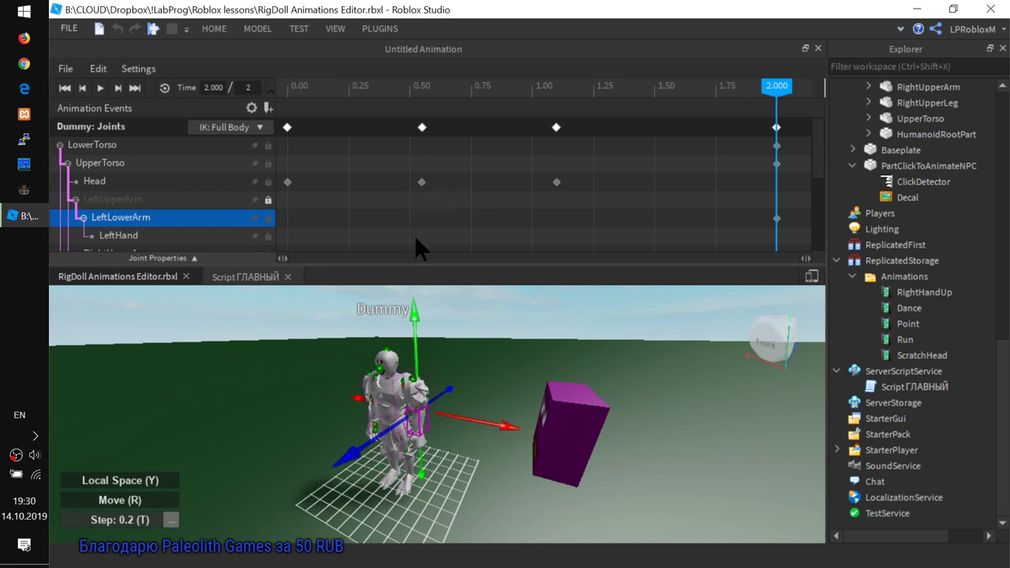
# Unlock the LeftUpperArm joint and pull the LeftLowerArm along its blue local axis at 2.000.
pyautogui.click(237, 128)
pyautogui.click(283, 156)
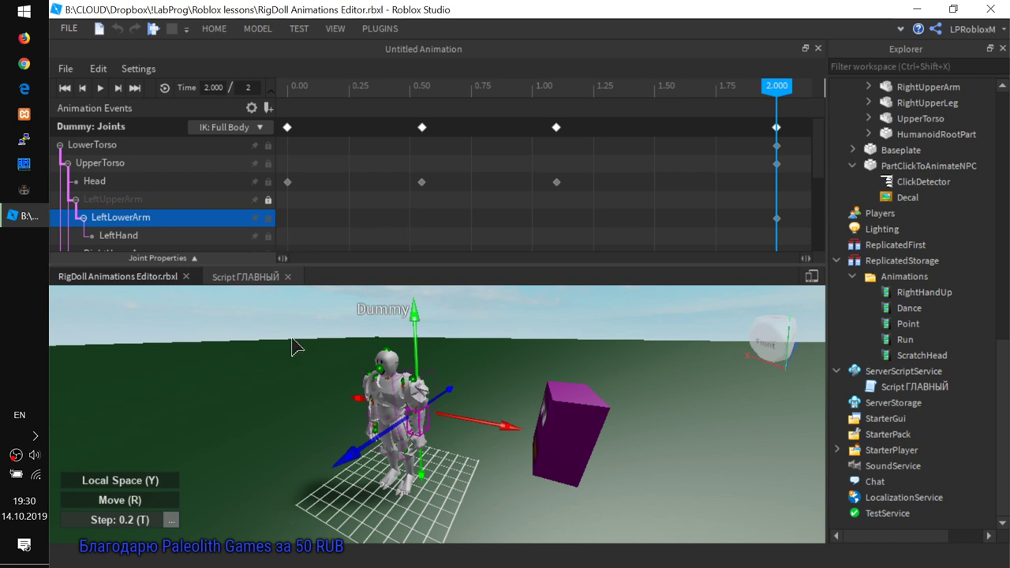
pyautogui.click(268, 200)
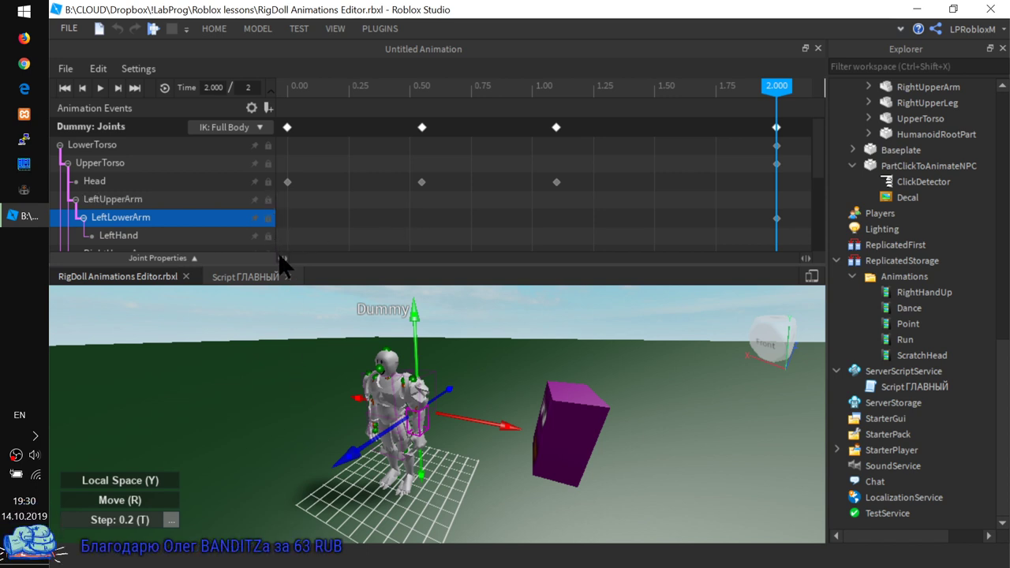
pyautogui.moveTo(347, 459); pyautogui.dragTo(163, 360)
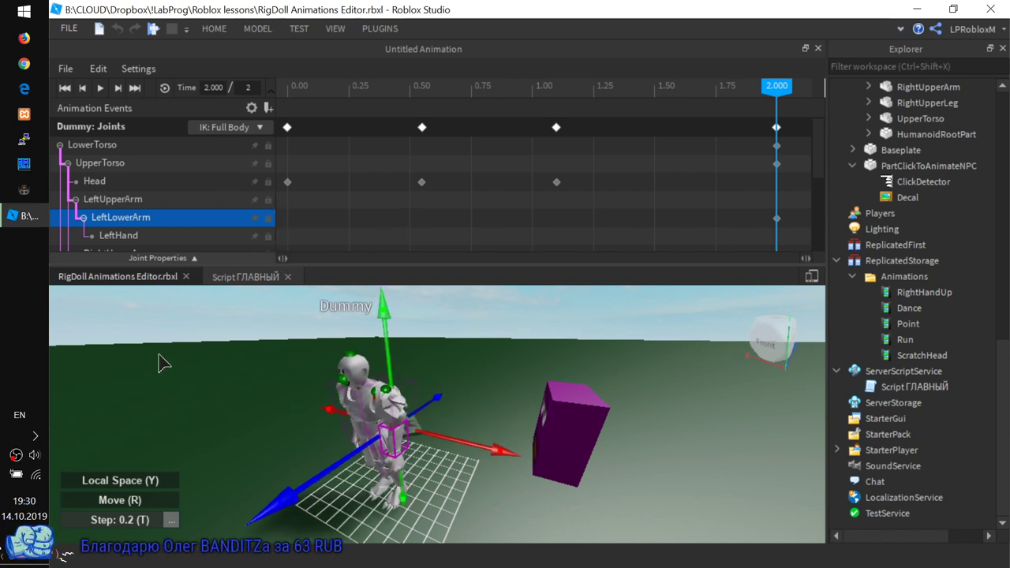
pyautogui.click(419, 201)
pyautogui.click(417, 228)
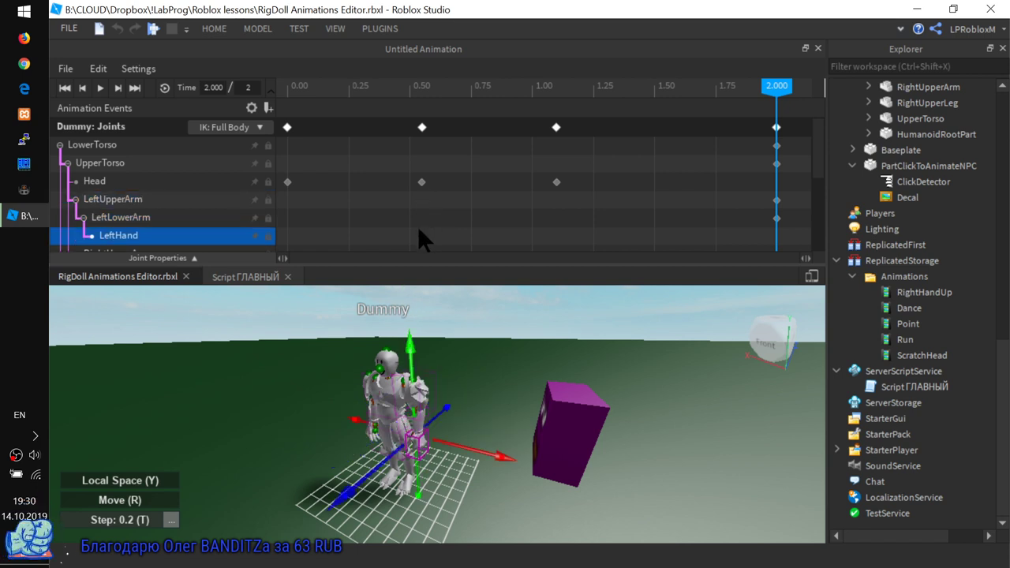
pyautogui.click(416, 218)
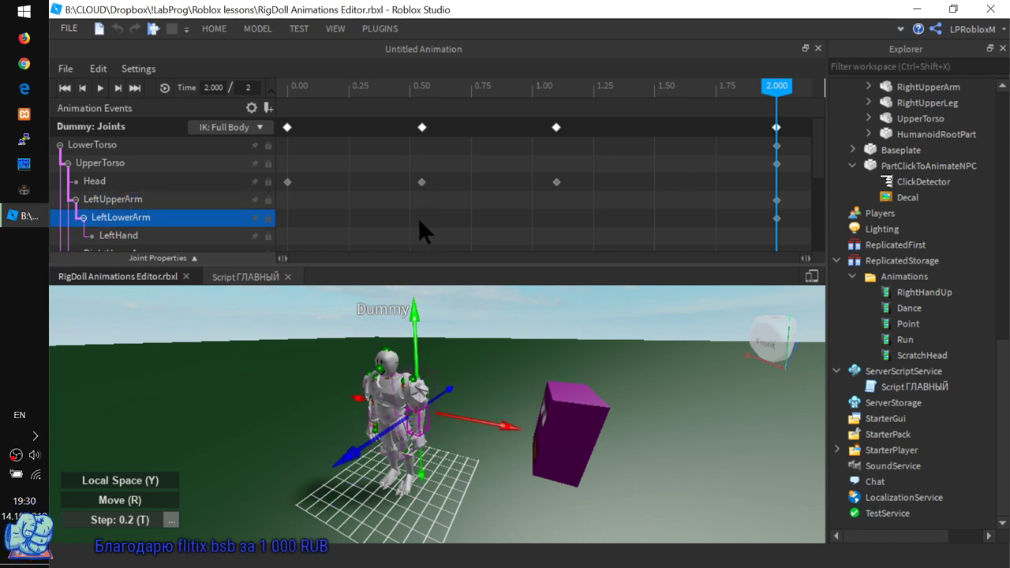
pyautogui.scroll(-2, 287, 211)
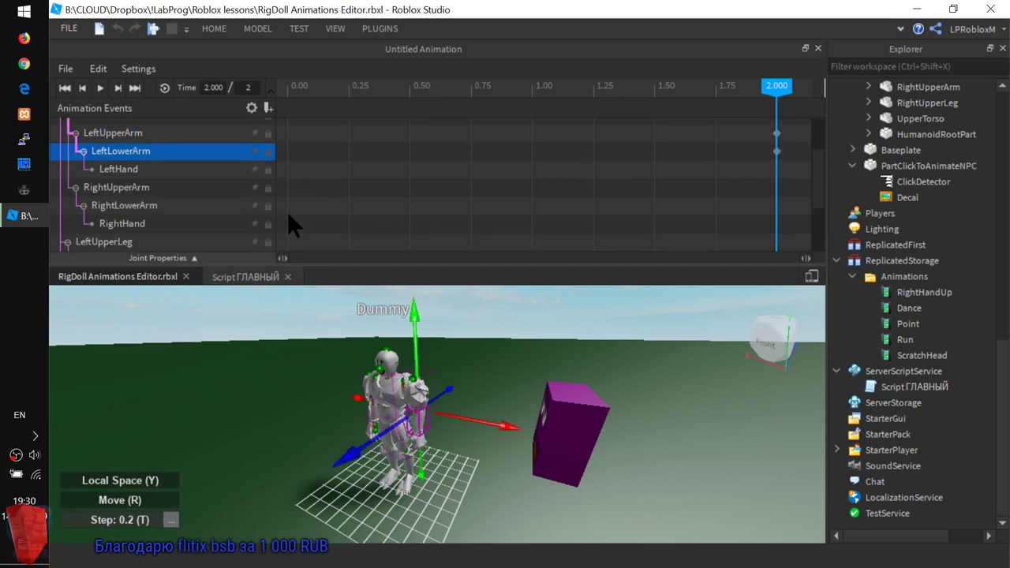
pyautogui.scroll(2, 288, 225)
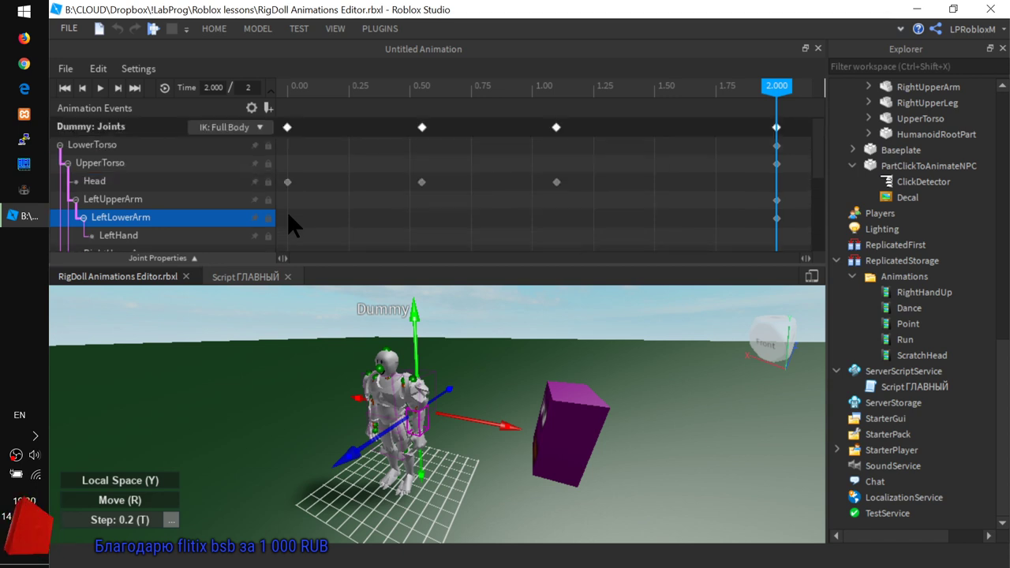
# Disable IK for the Dummy joints and accept the confirmation.
pyautogui.click(261, 128)
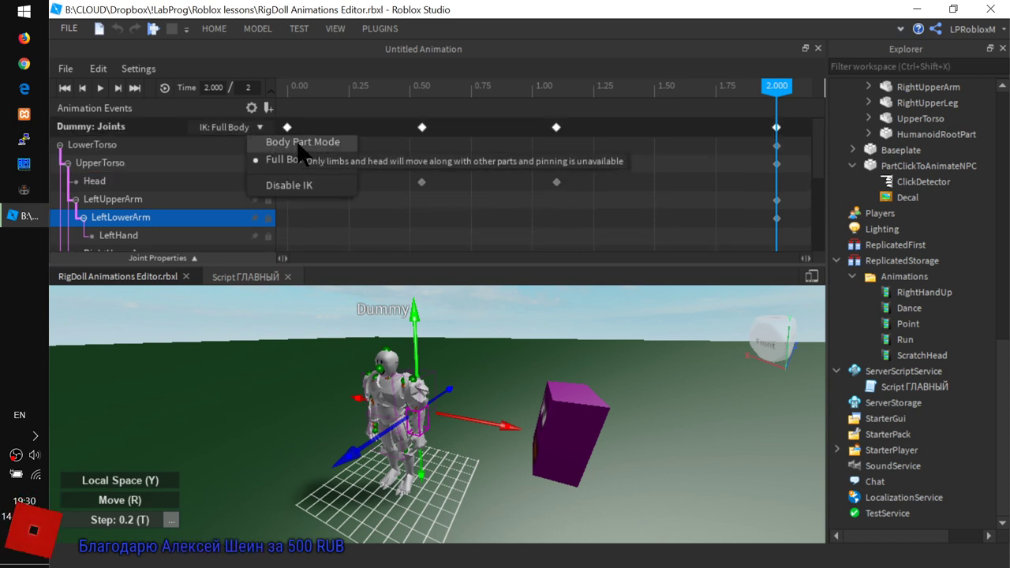
pyautogui.click(292, 184)
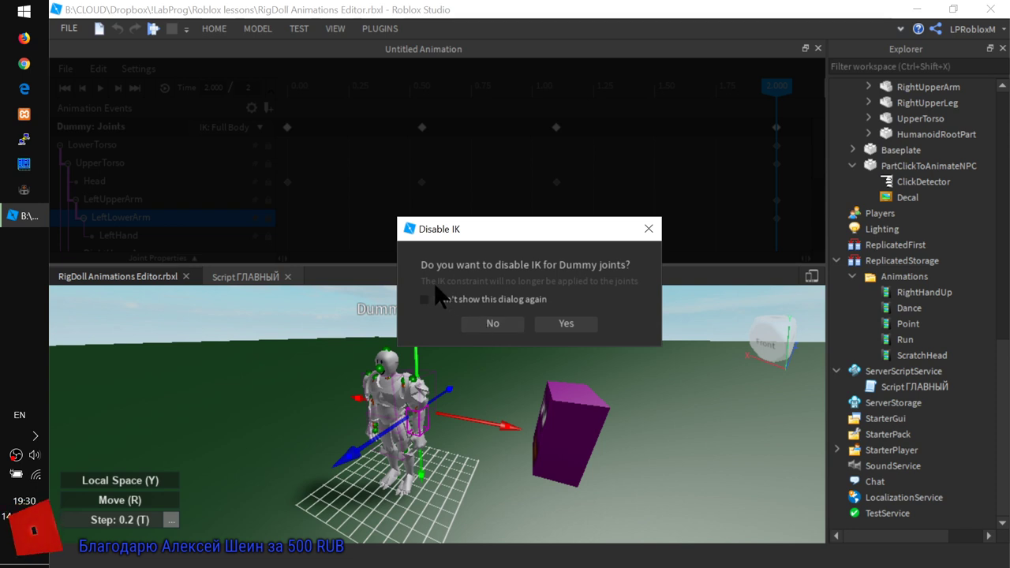
pyautogui.moveTo(442, 237); pyautogui.dragTo(361, 213)
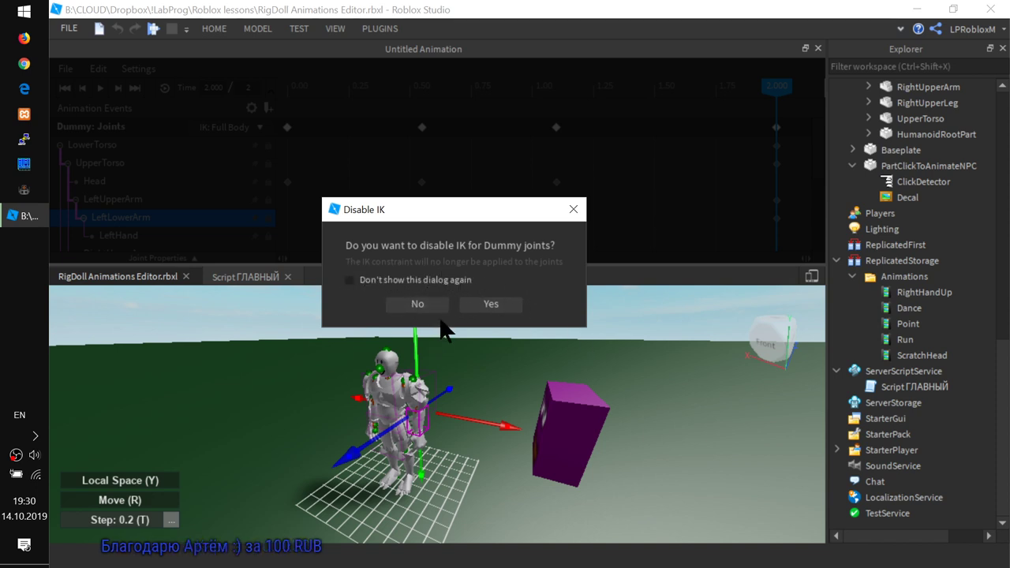
pyautogui.click(489, 305)
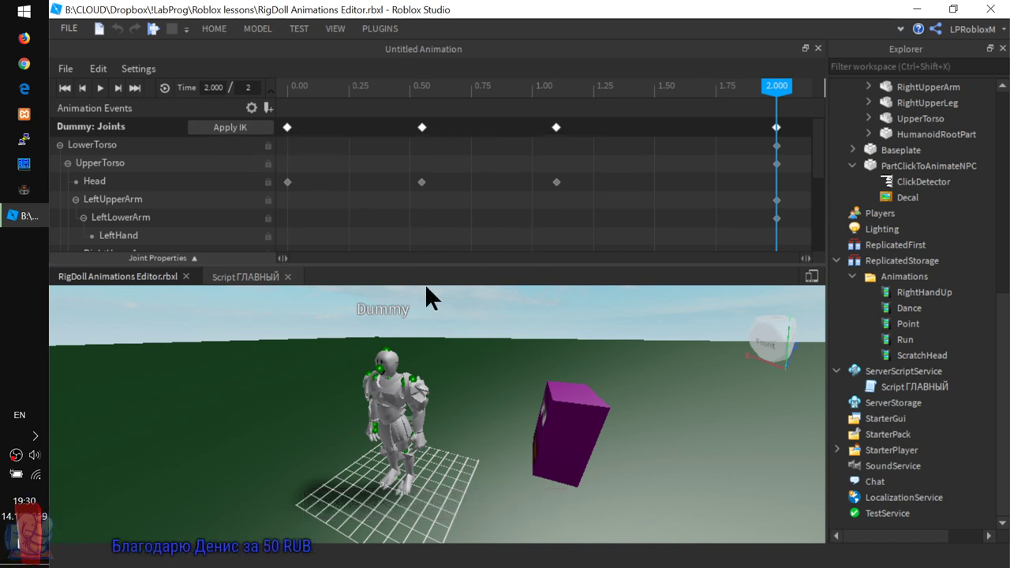
# Select the LeftLowerArm and try pulling it along its blue local axis at 2.000 with IK disabled.
pyautogui.click(418, 422)
pyautogui.moveTo(355, 445); pyautogui.dragTo(335, 465)
pyautogui.scroll(-1, 428, 209)
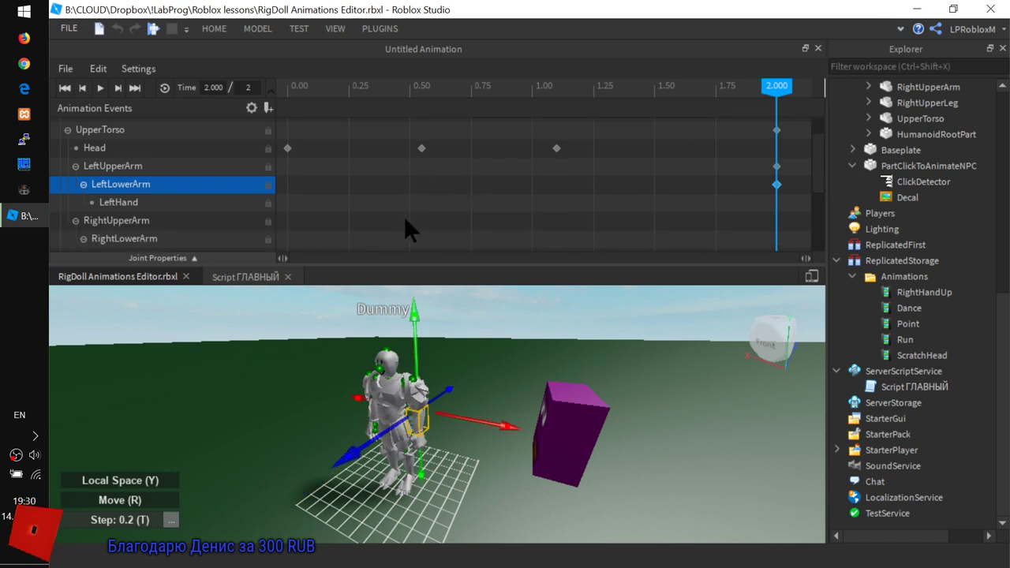
pyautogui.click(424, 198)
pyautogui.click(290, 191)
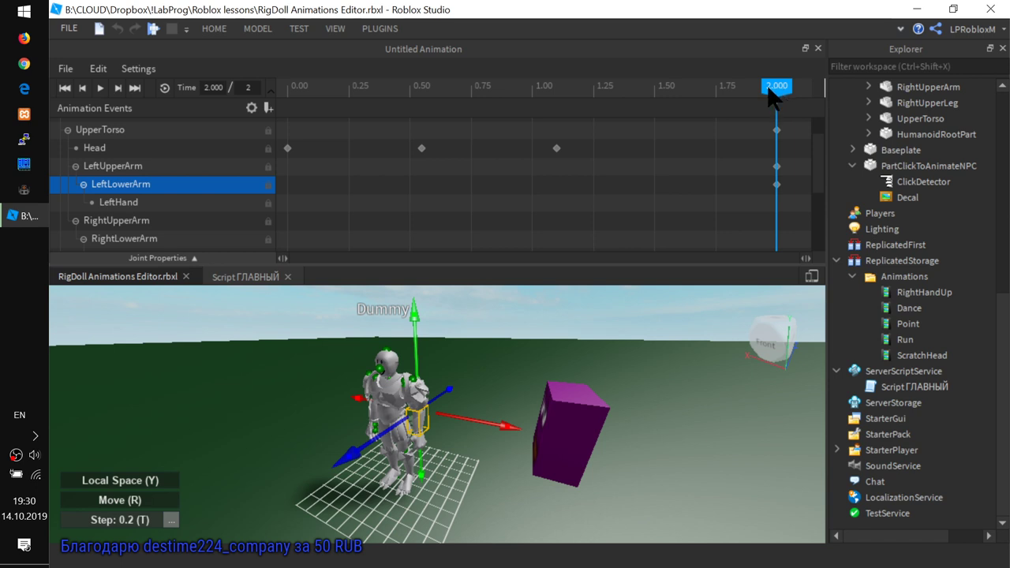
# At 0.300, key new poses for the LeftLowerArm, LeftUpperArm and Head using their move handles.
pyautogui.moveTo(769, 90); pyautogui.dragTo(365, 107)
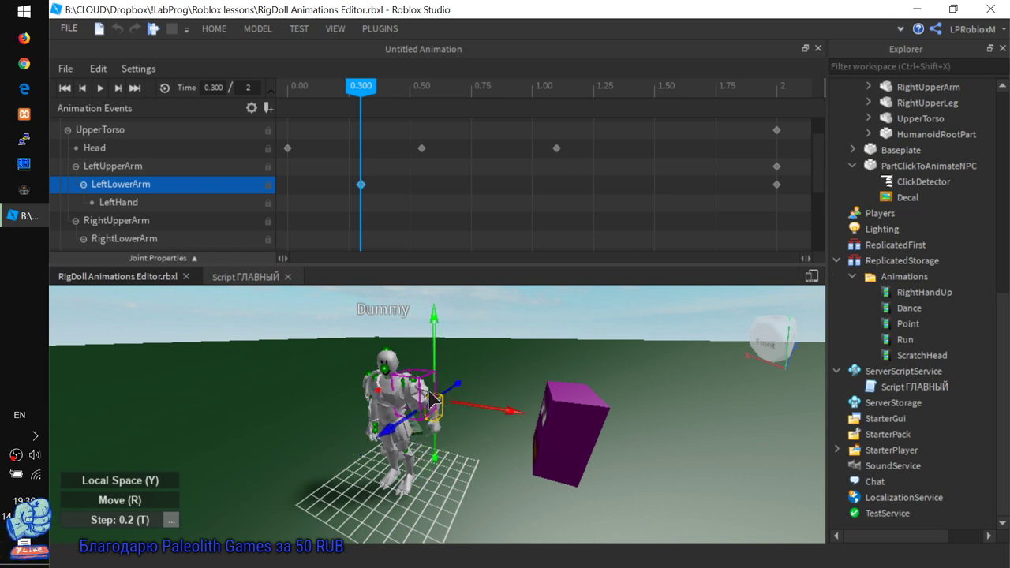
pyautogui.click(431, 398)
pyautogui.moveTo(344, 419); pyautogui.dragTo(322, 422)
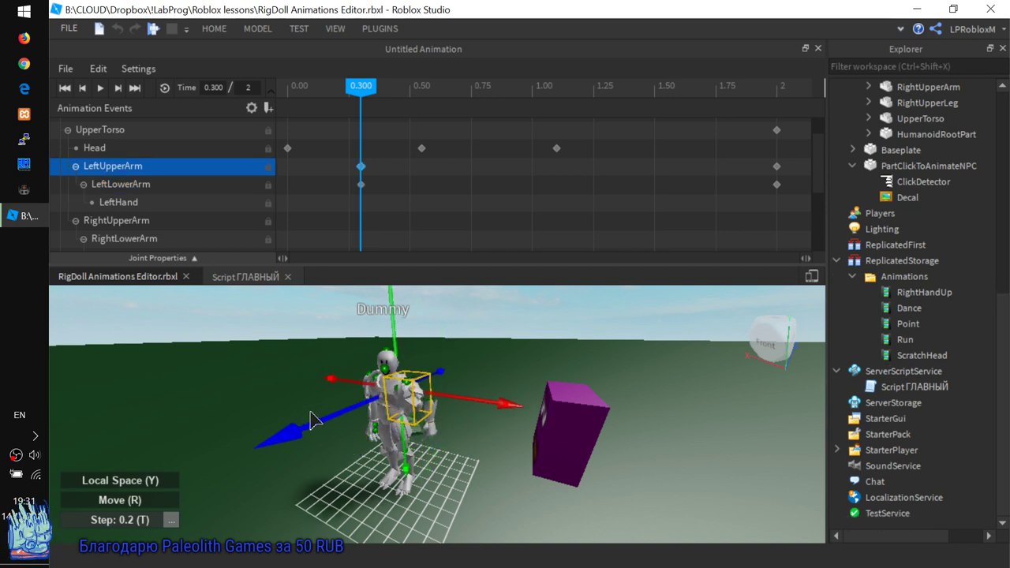
pyautogui.click(387, 361)
pyautogui.moveTo(386, 323); pyautogui.dragTo(375, 303)
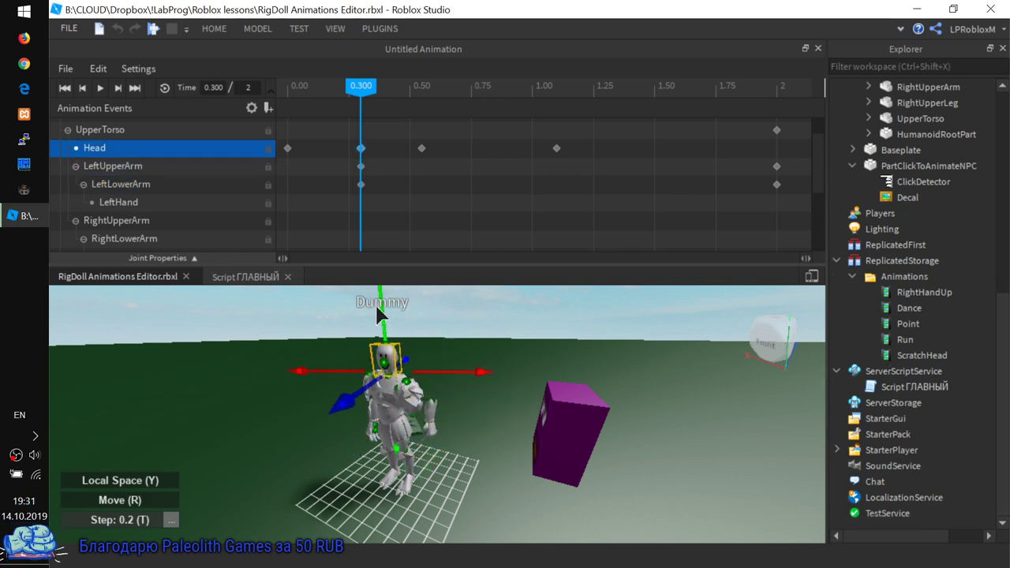
# Shift the Head keyframe at 0.550 to about 0.85 on the timeline.
pyautogui.click(420, 149)
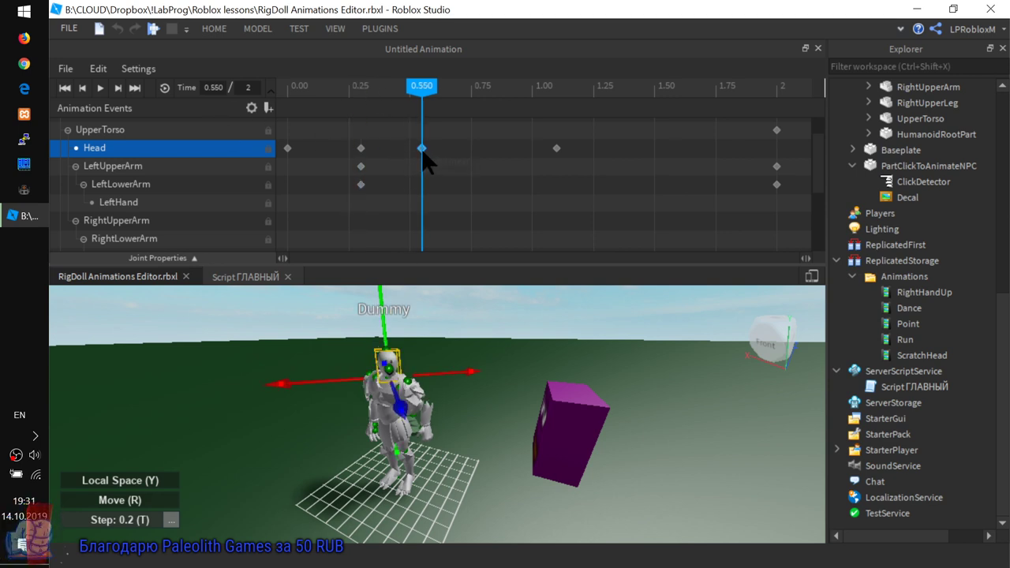
pyautogui.moveTo(421, 148); pyautogui.dragTo(487, 147)
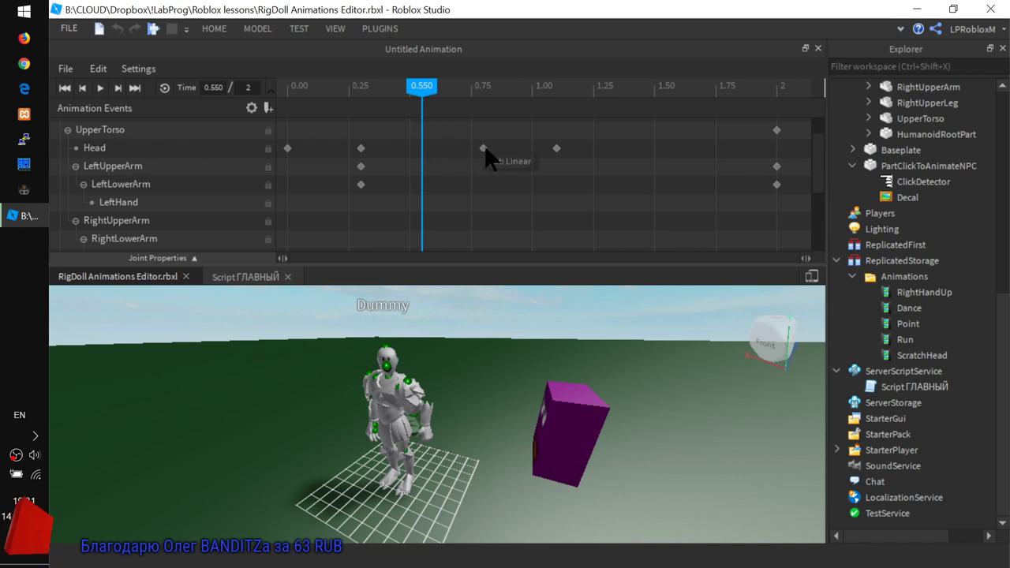
pyautogui.click(484, 149)
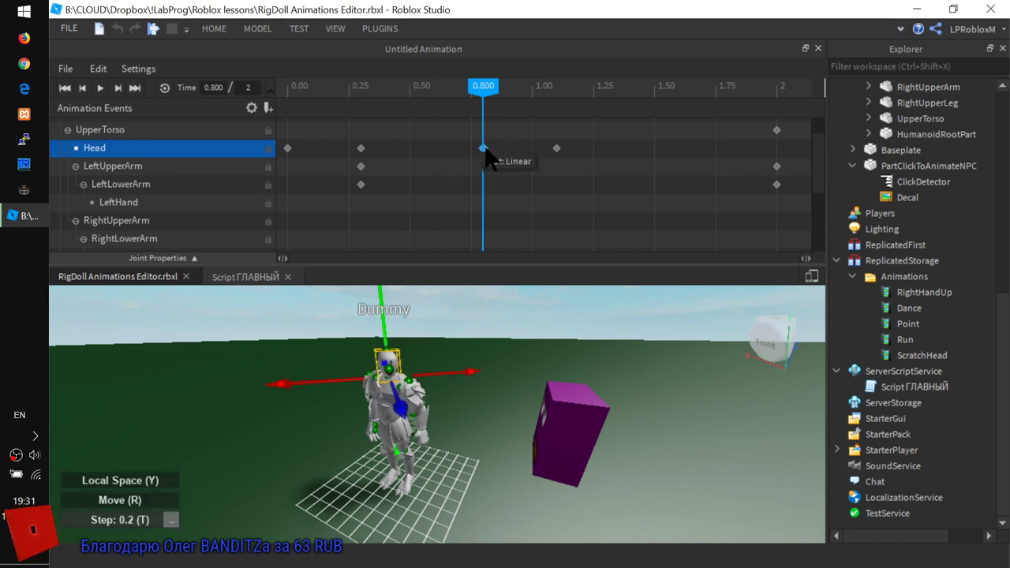
pyautogui.moveTo(487, 151); pyautogui.dragTo(494, 148)
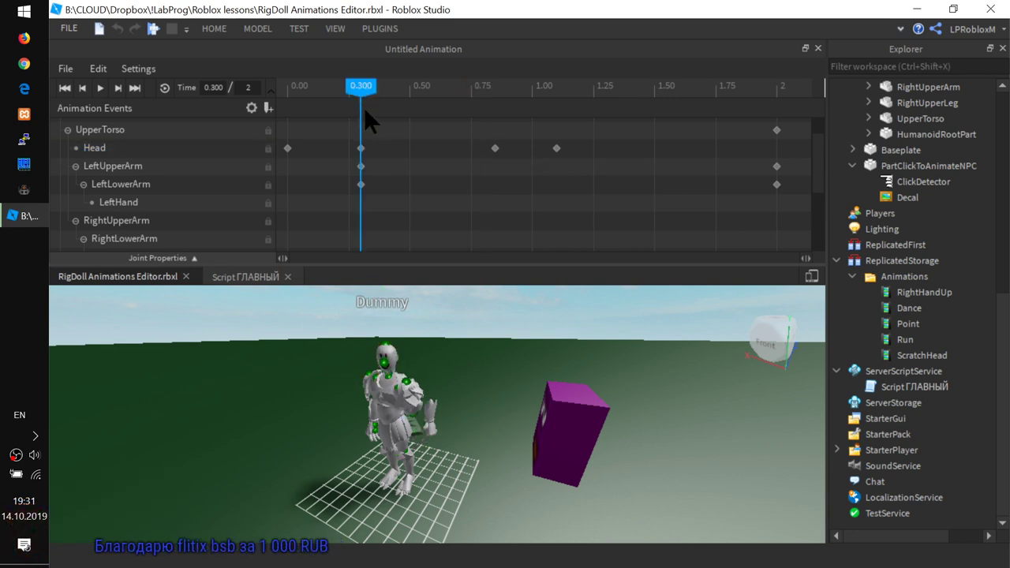
# Select the Head, LeftLowerArm and LeftUpperArm joints together and scrub the timeline to 0.500.
pyautogui.moveTo(370, 88); pyautogui.dragTo(395, 89)
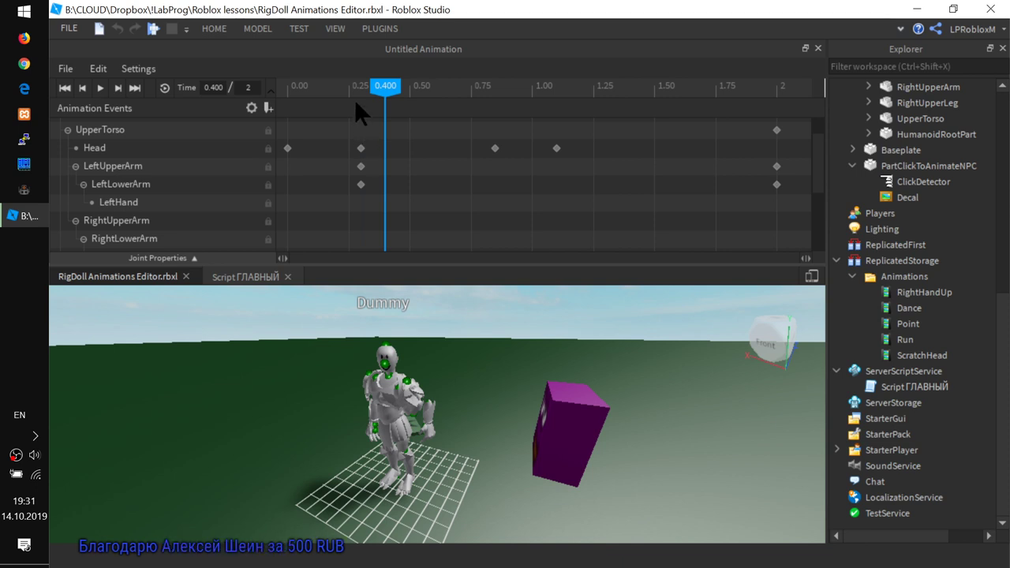
pyautogui.click(362, 148)
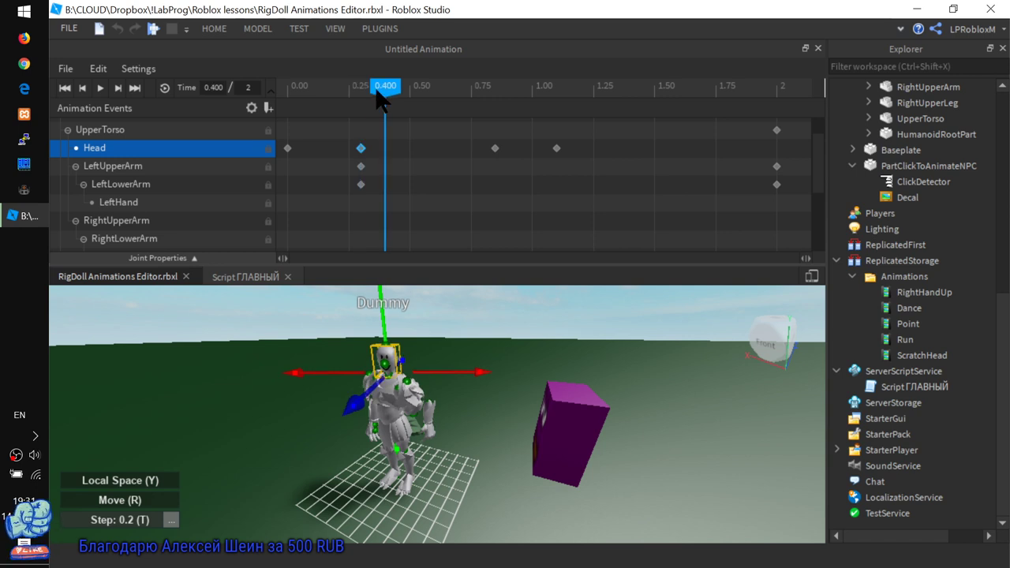
pyautogui.keyDown('ctrl'); pyautogui.click(217, 184); pyautogui.keyUp('ctrl')
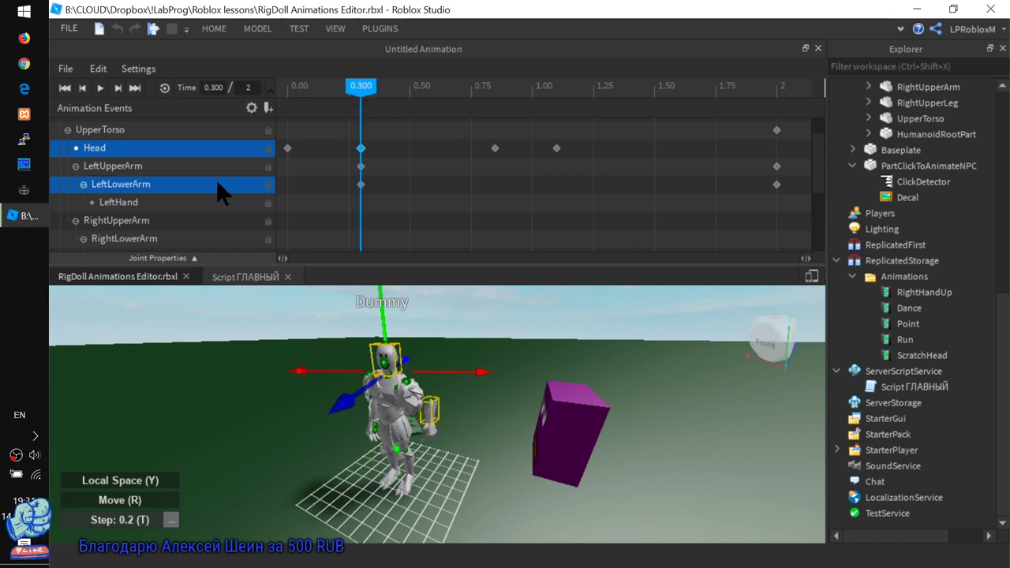
pyautogui.keyDown('ctrl'); pyautogui.click(221, 166); pyautogui.keyUp('ctrl')
pyautogui.moveTo(372, 95); pyautogui.dragTo(410, 102)
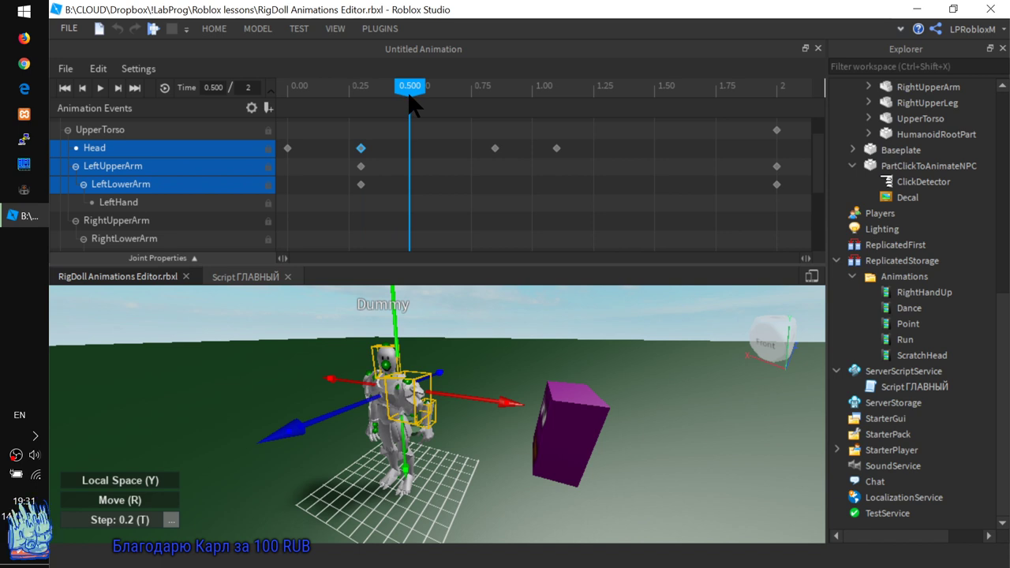
# Select the LeftUpperArm, LeftLowerArm and Head keyframes at 0.300 together and copy them.
pyautogui.click(362, 164)
pyautogui.keyDown('ctrl'); pyautogui.click(361, 183); pyautogui.keyUp('ctrl')
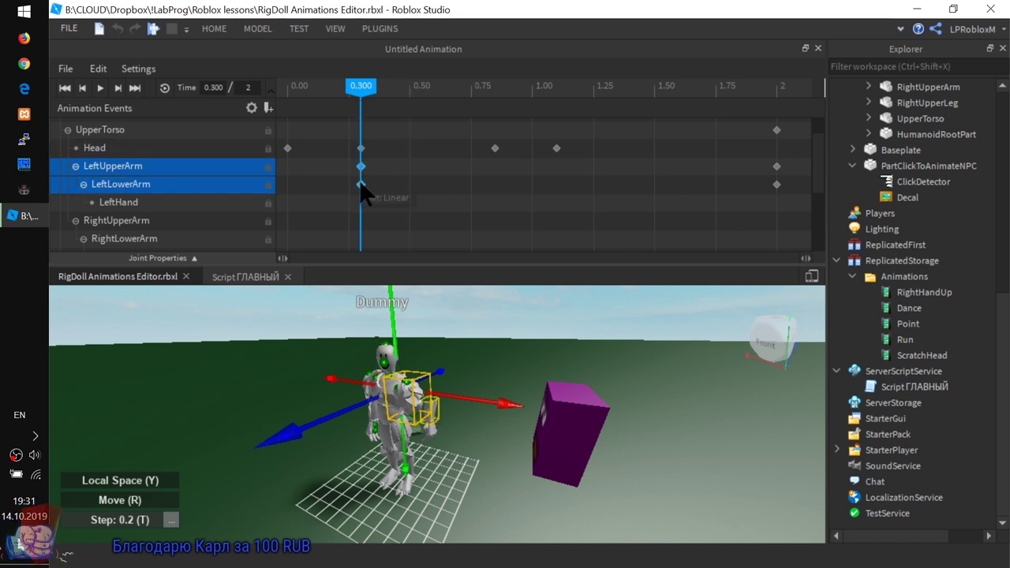
pyautogui.keyDown('ctrl'); pyautogui.click(361, 148); pyautogui.keyUp('ctrl')
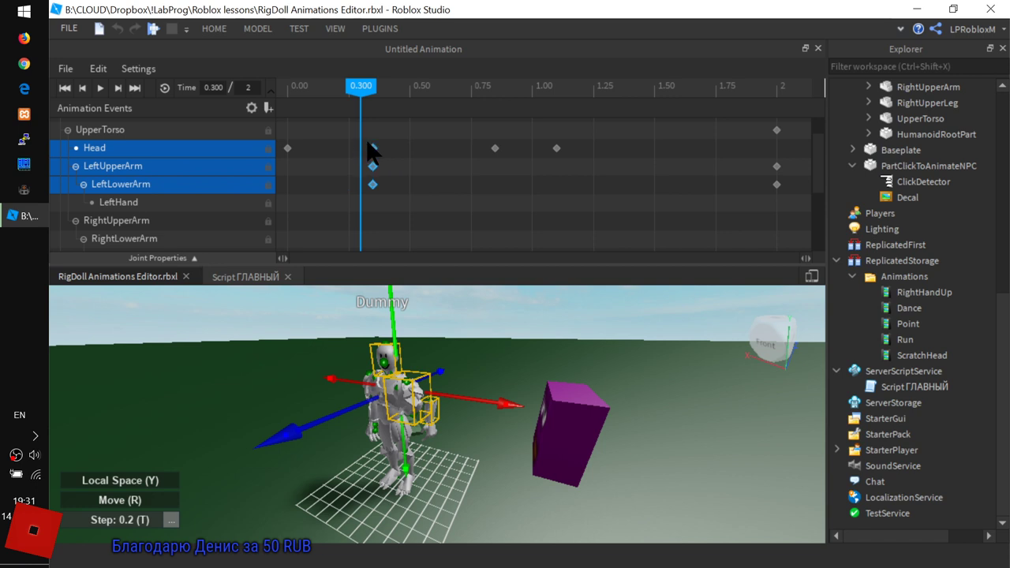
pyautogui.keyDown('ctrl'); pyautogui.click(360, 148); pyautogui.keyUp('ctrl')
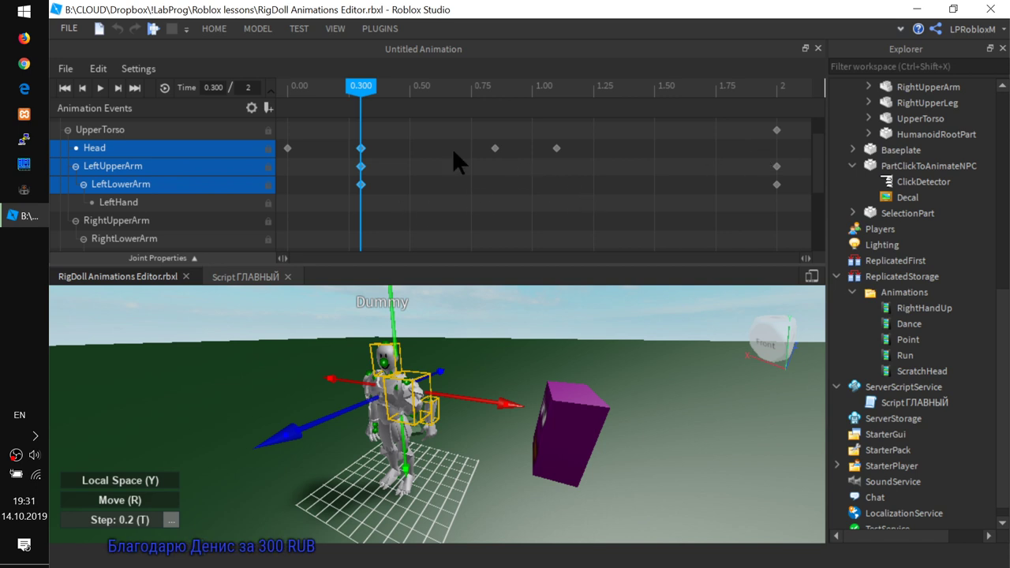
pyautogui.rightClick(360, 143)
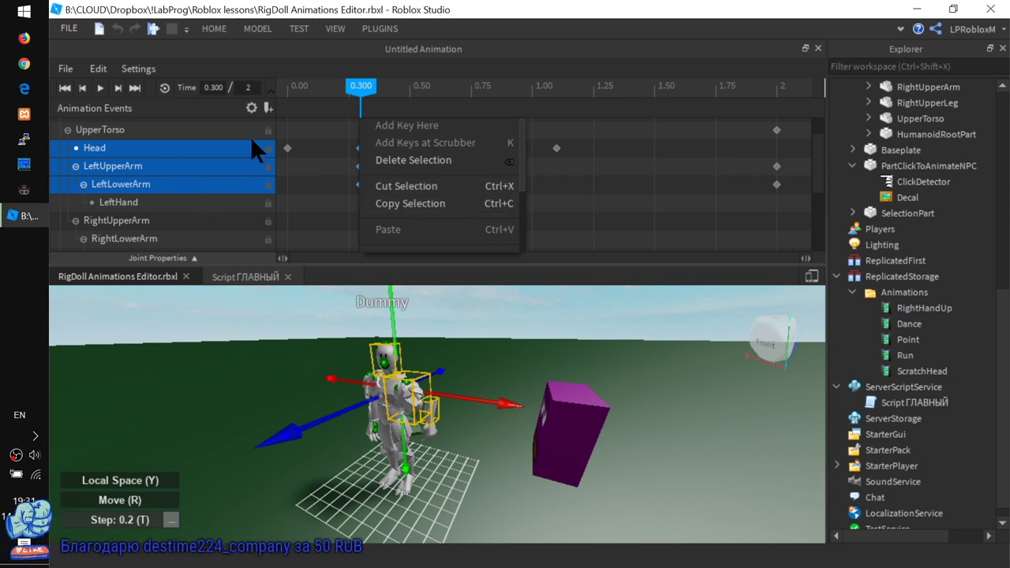
pyautogui.click(379, 203)
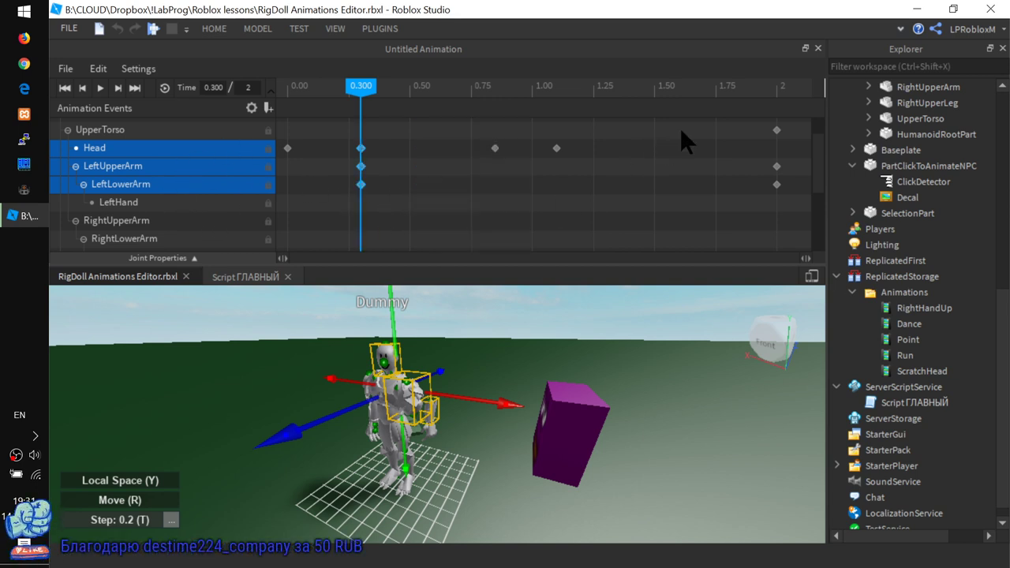
# Paste the copied keyframes at 1.600 and scrub back to 0.500 to check the motion.
pyautogui.click(678, 85)
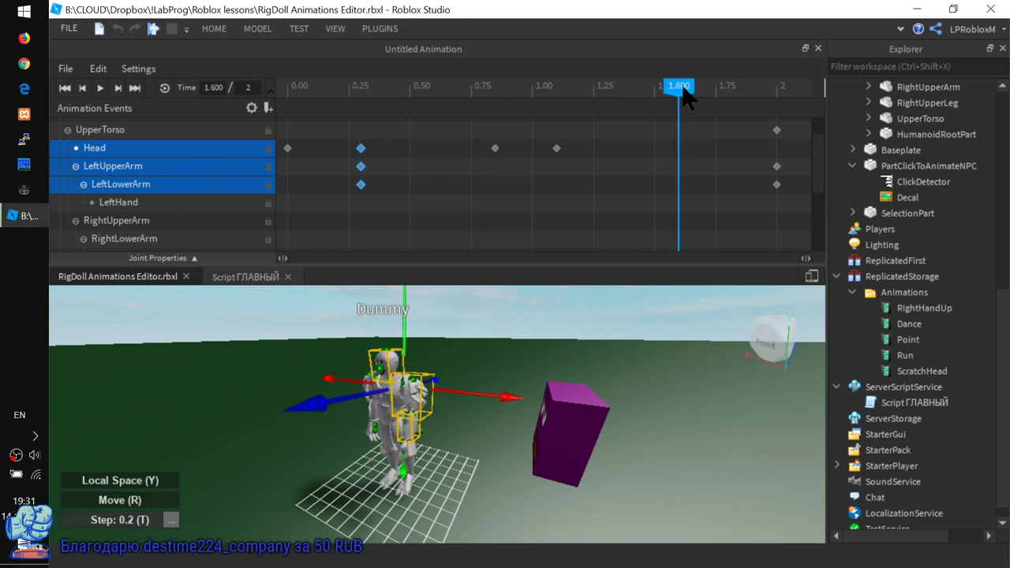
pyautogui.rightClick(681, 148)
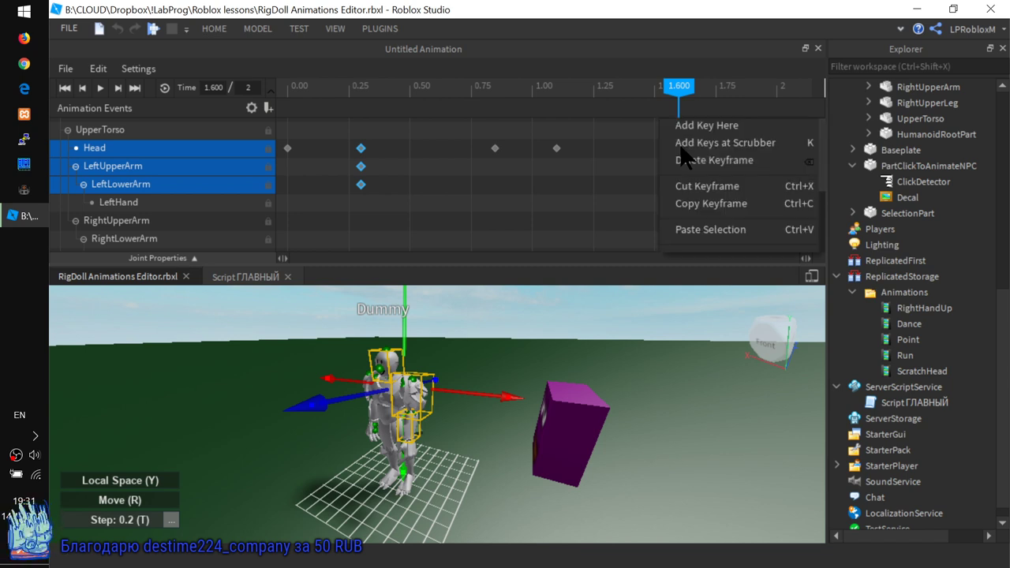
pyautogui.click(692, 226)
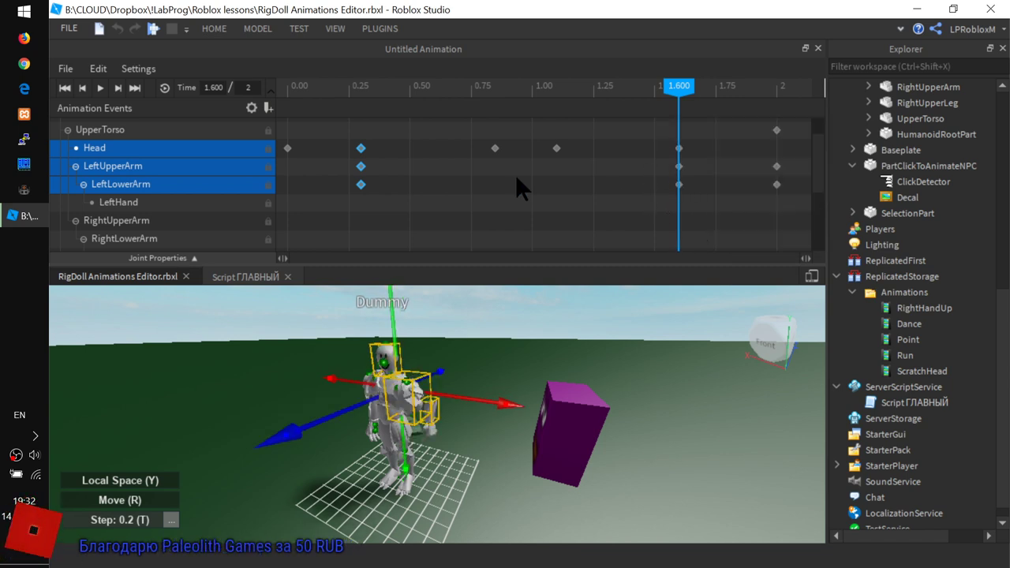
pyautogui.moveTo(677, 87); pyautogui.dragTo(412, 118)
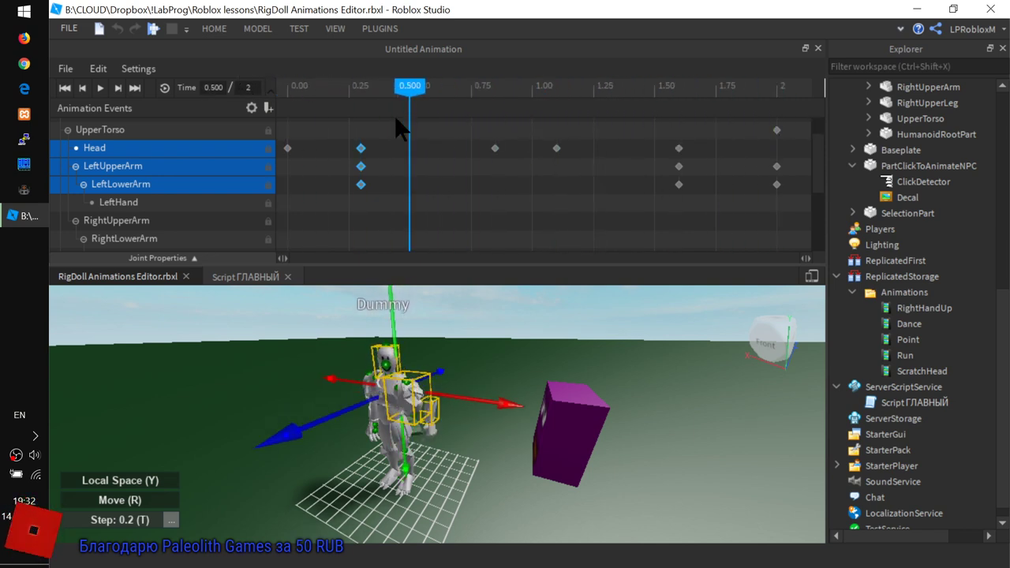
# Look through the editor's settings and editing options and enter 2 as the animation length.
pyautogui.click(155, 69)
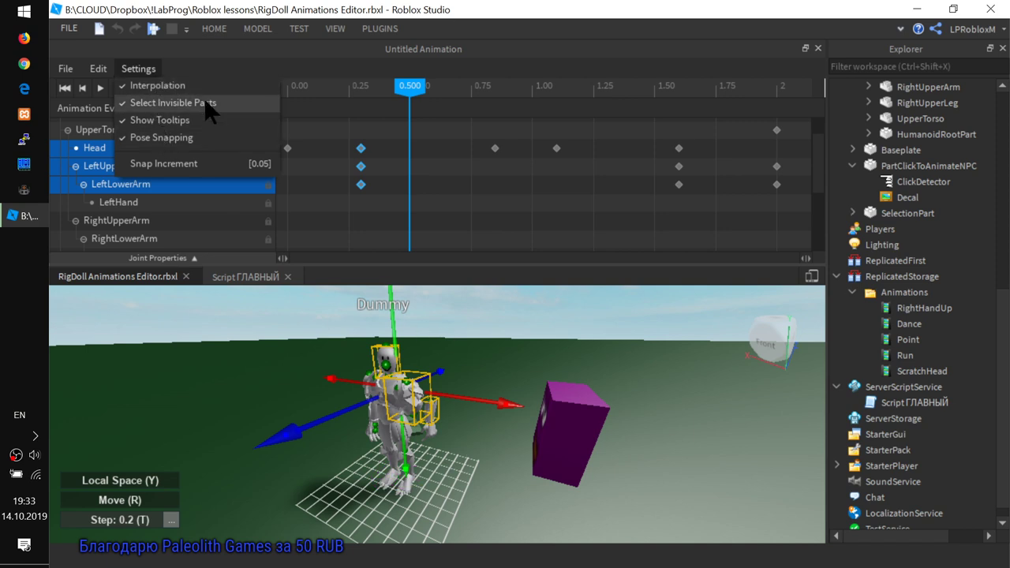
pyautogui.click(99, 70)
pyautogui.click(98, 69)
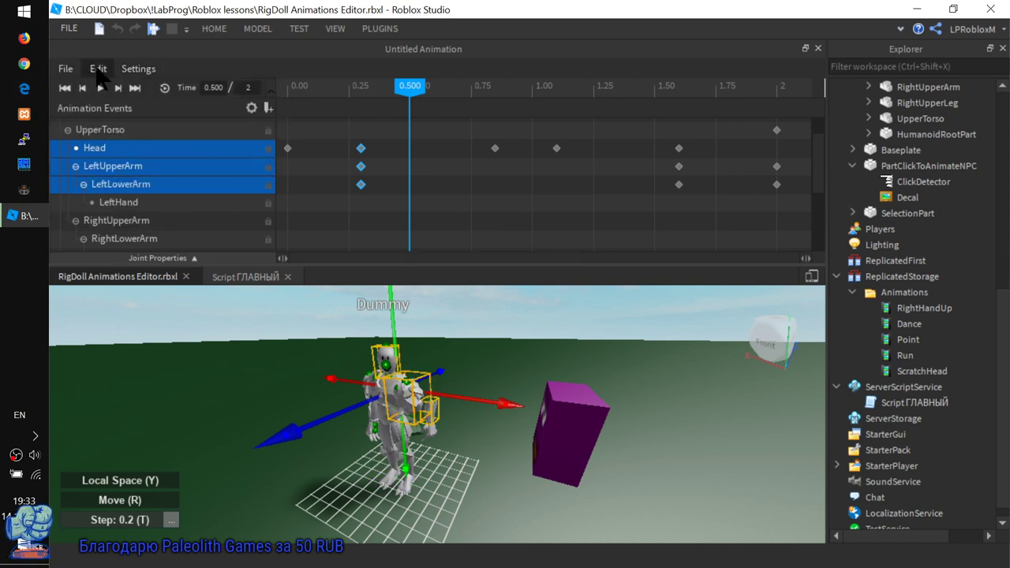
pyautogui.click(99, 69)
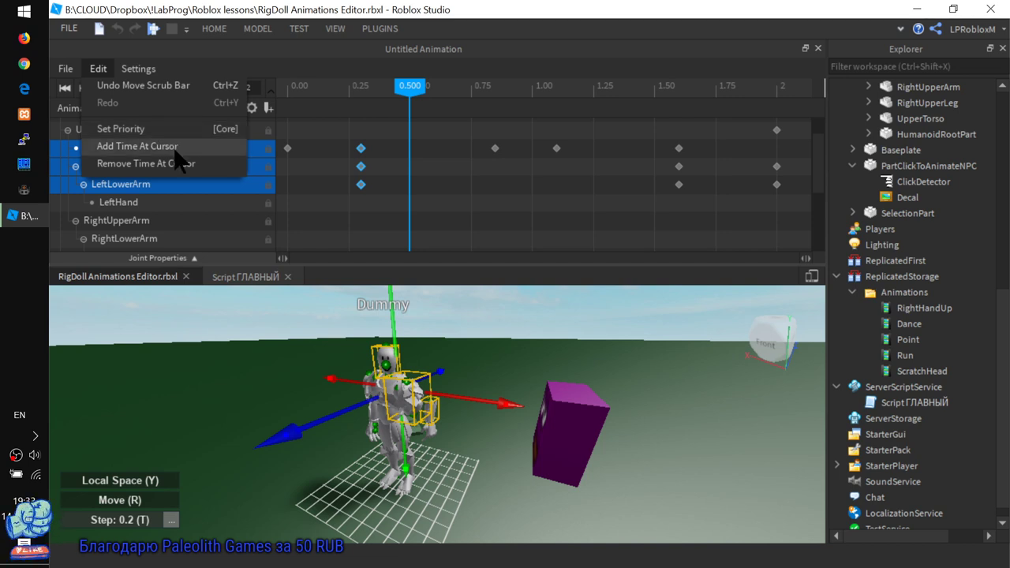
pyautogui.click(447, 136)
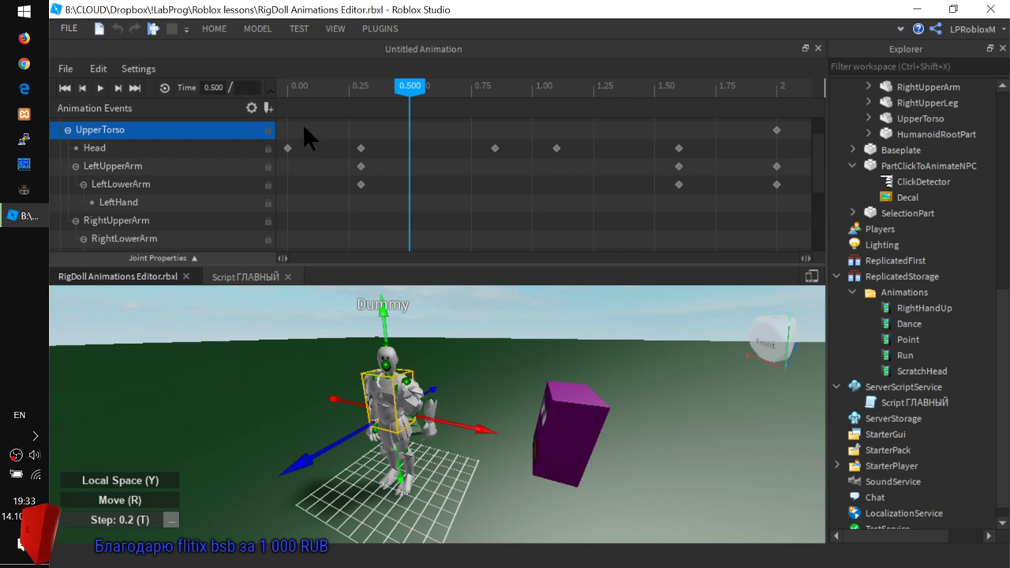
pyautogui.write('2')
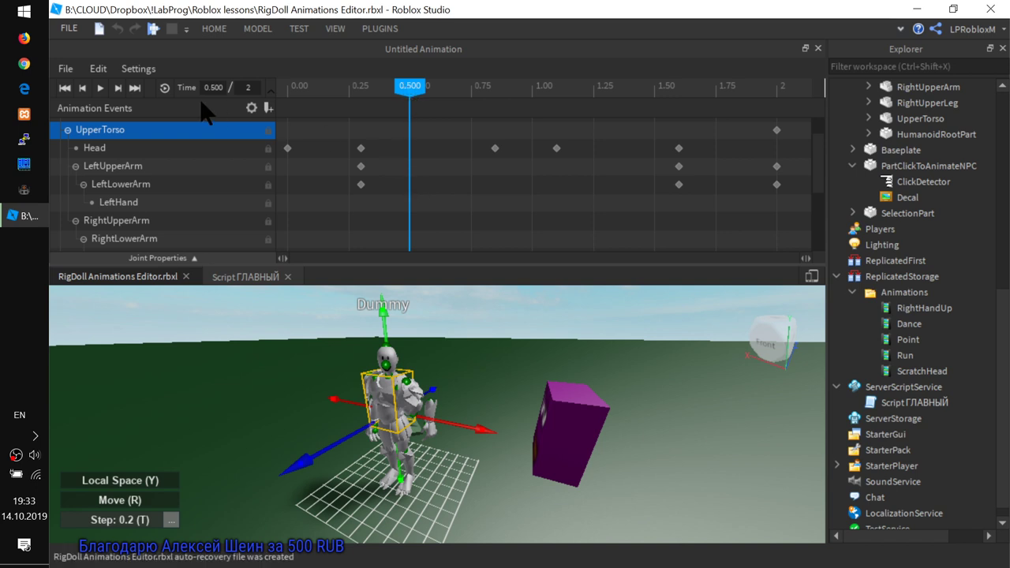
# Add 1 second of time at the 0.500 cursor position.
pyautogui.click(98, 68)
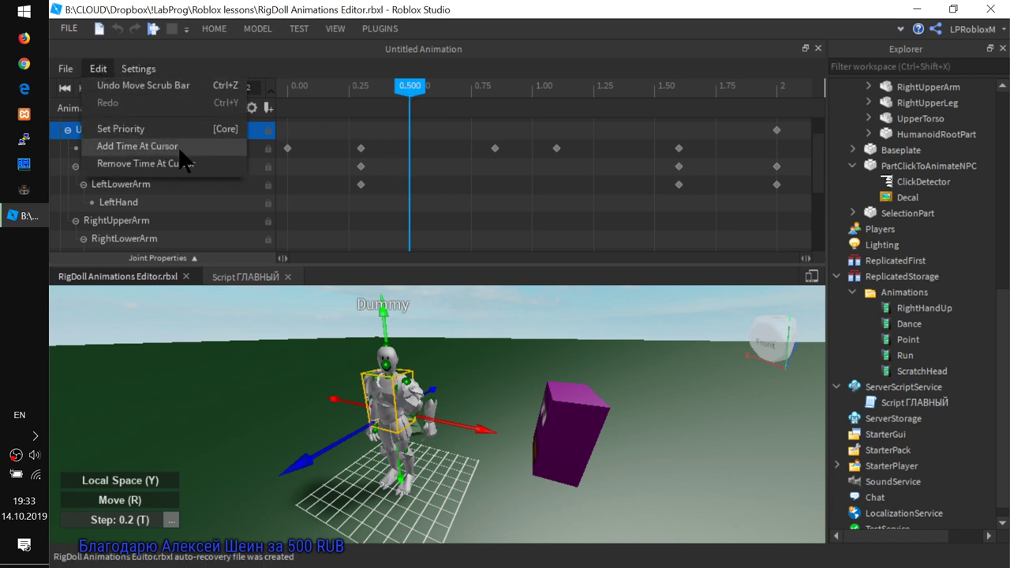
pyautogui.click(178, 147)
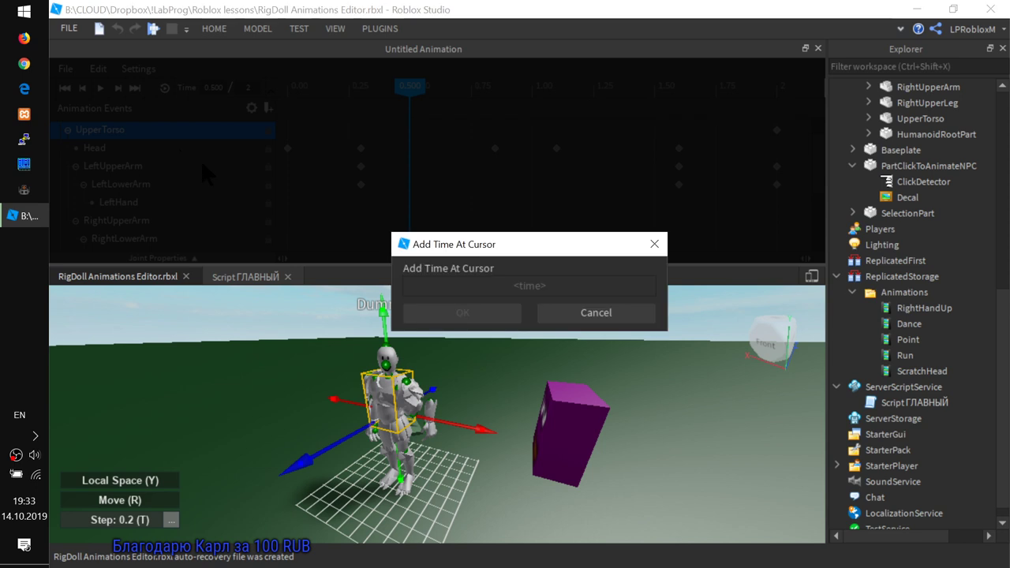
pyautogui.write('1')
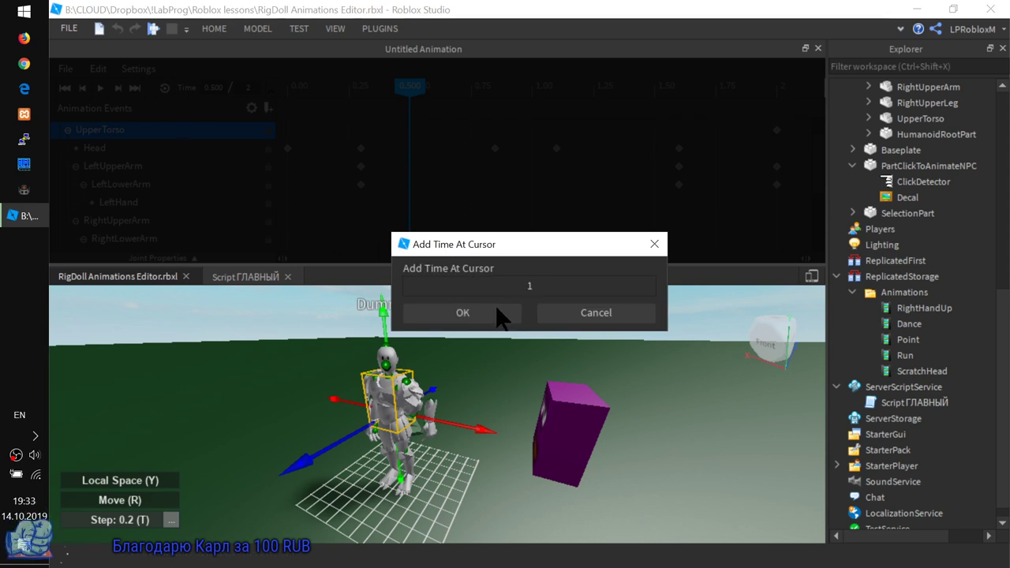
pyautogui.click(500, 314)
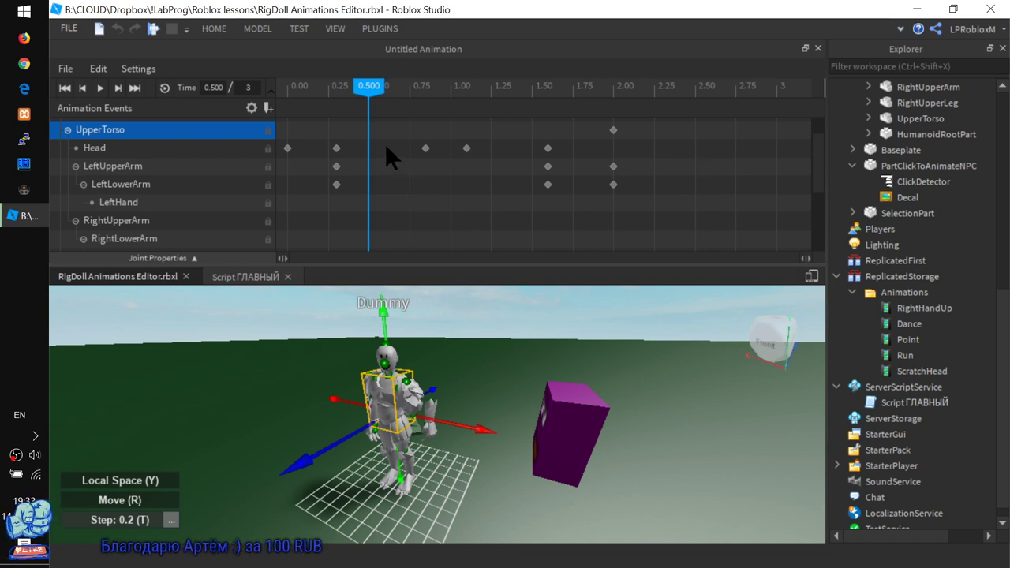
# Try adding 3 seconds of time at the 0.500 cursor position and look over the timeline.
pyautogui.click(371, 160)
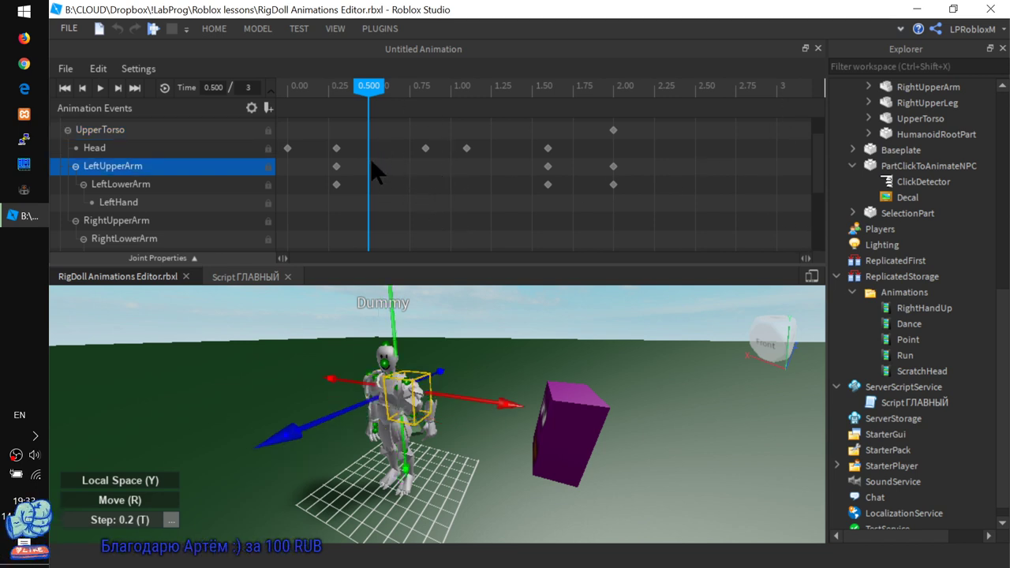
pyautogui.click(98, 69)
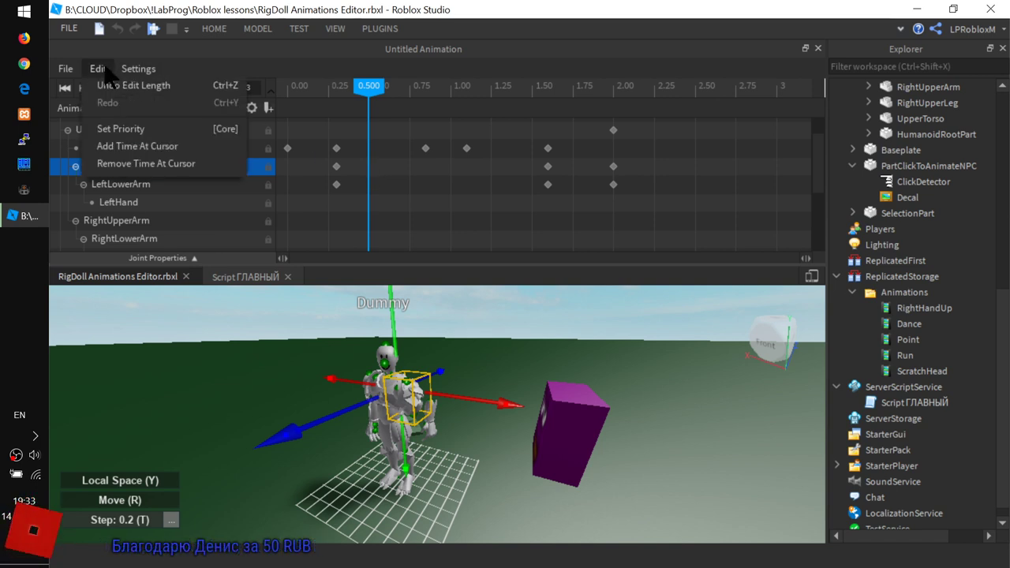
pyautogui.click(150, 147)
pyautogui.click(510, 288)
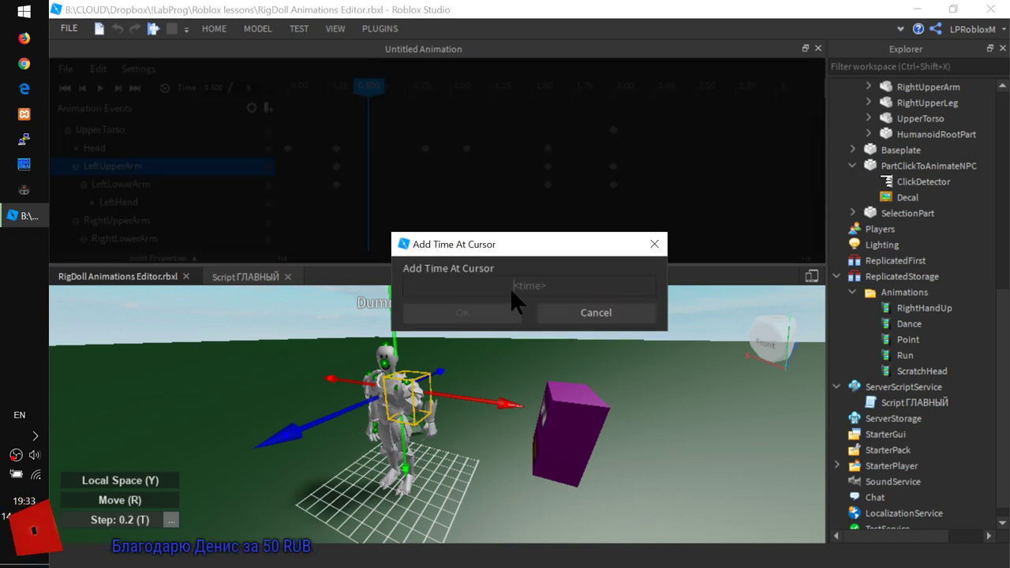
pyautogui.write('3')
pyautogui.click(498, 315)
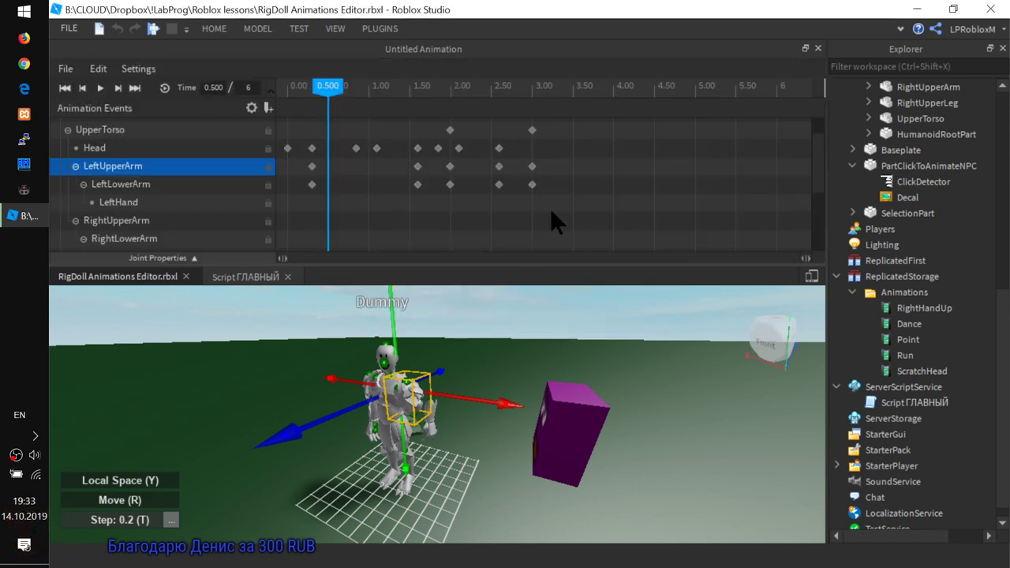
pyautogui.scroll(4, 418, 194)
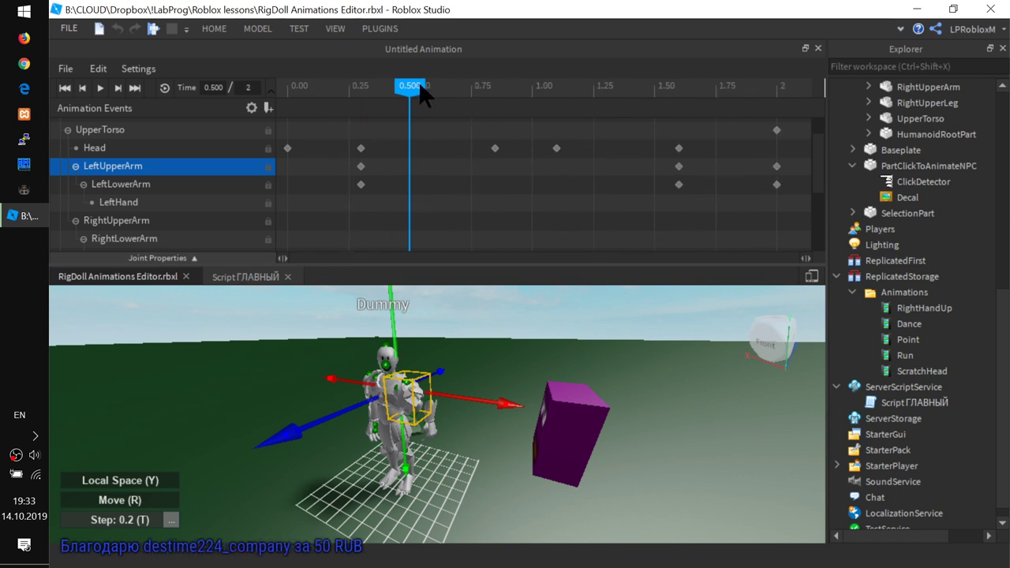
# Scrub to 0.550, select the tracks from UpperTorso to RightUpperArm, and review the available keyframe actions.
pyautogui.moveTo(420, 88)
pyautogui.mouseDown()
pyautogui.moveTo(474, 88)
pyautogui.moveTo(422, 89)
pyautogui.mouseUp()
pyautogui.moveTo(403, 125); pyautogui.dragTo(457, 230)
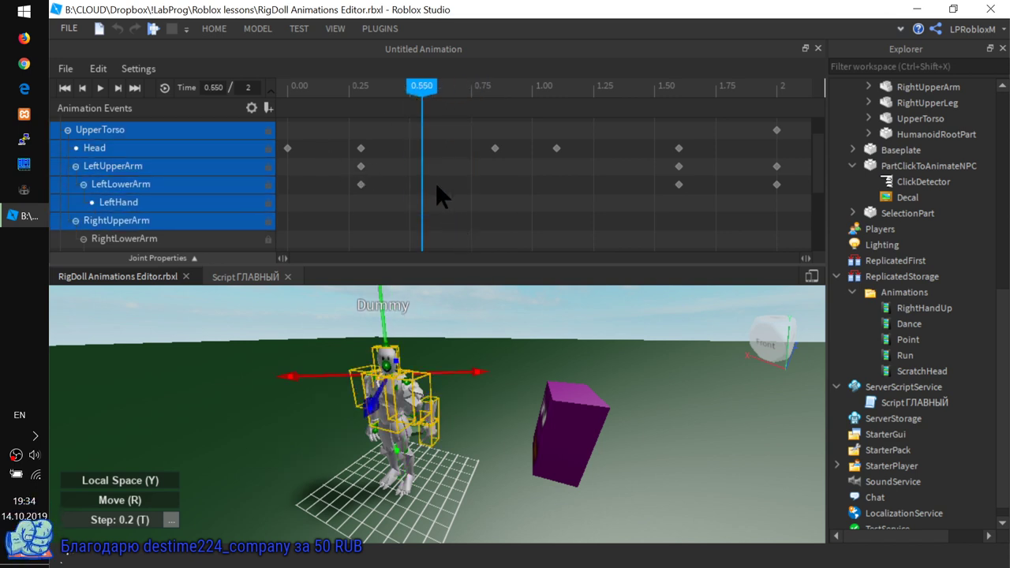
pyautogui.rightClick(419, 142)
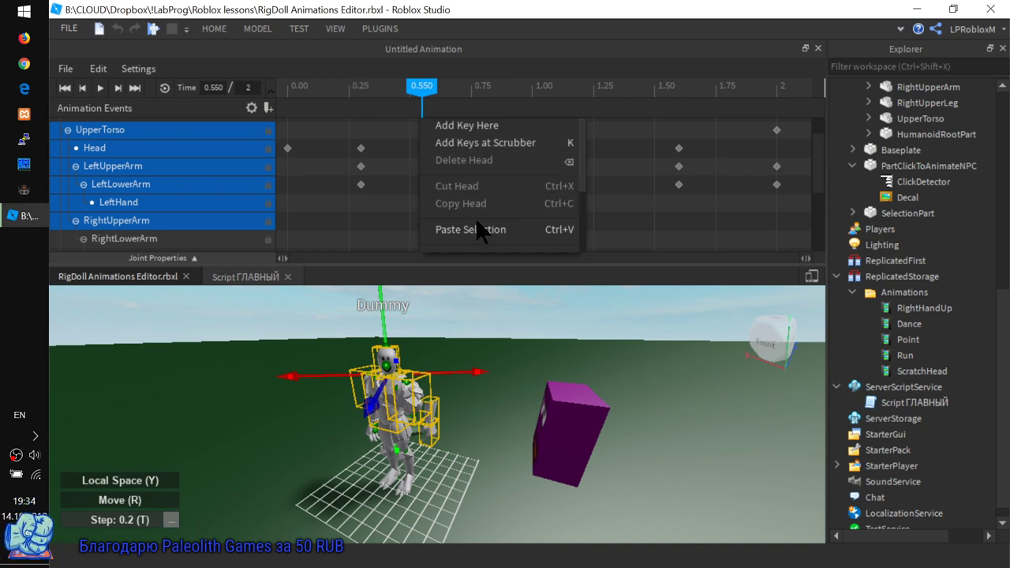
pyautogui.scroll(-3, 475, 218)
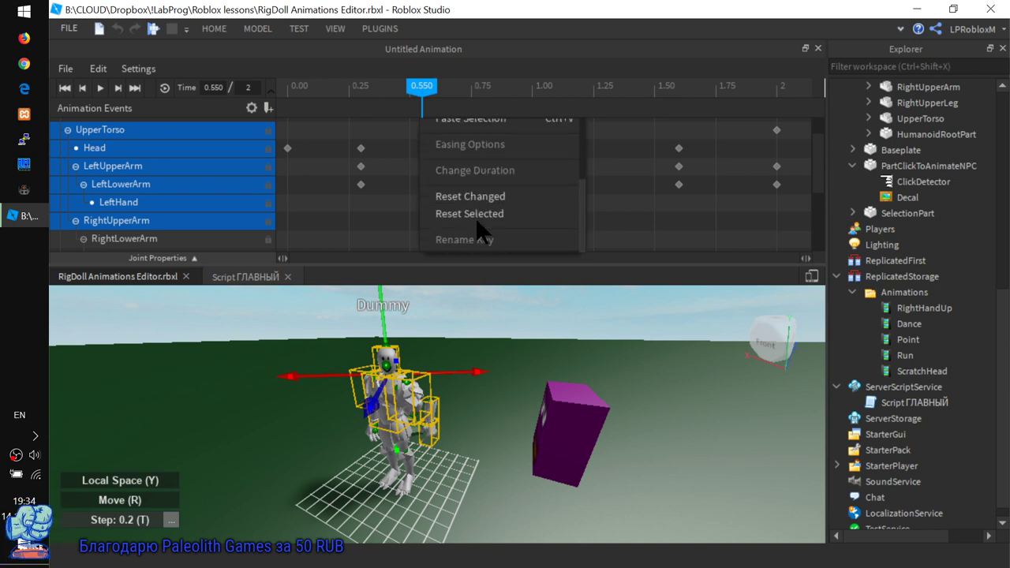
pyautogui.scroll(3, 476, 221)
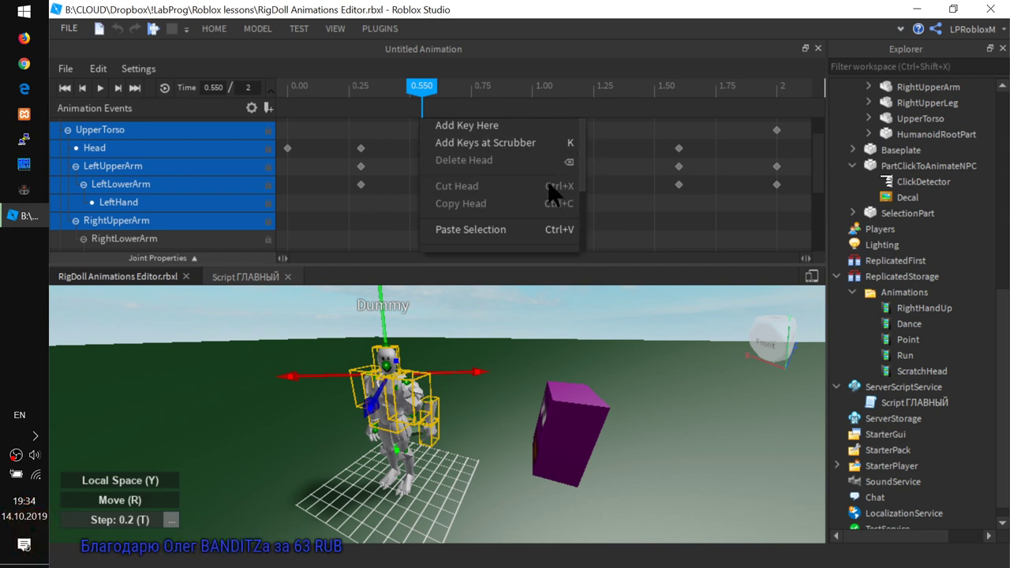
pyautogui.scroll(-2, 485, 236)
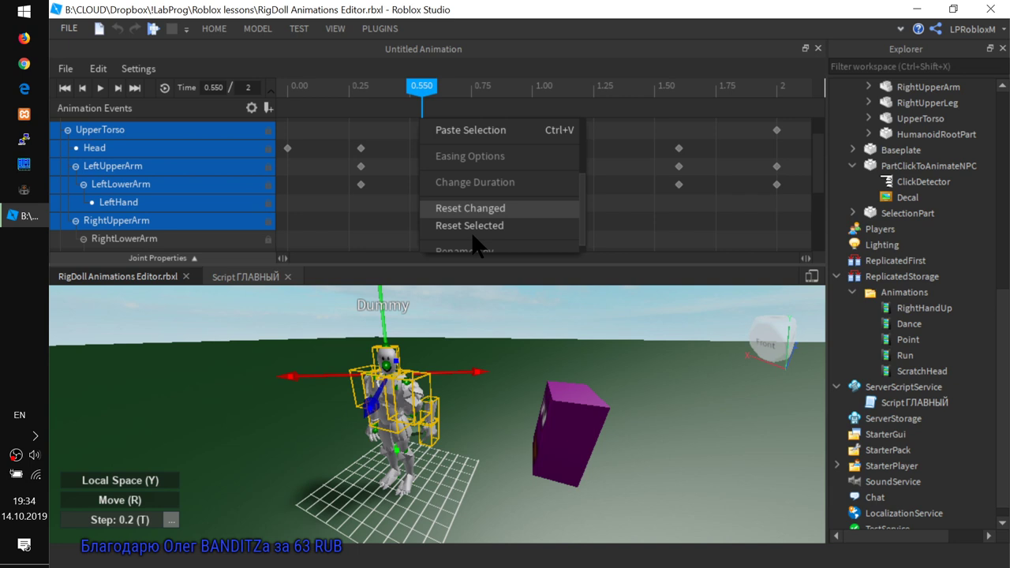
pyautogui.click(429, 138)
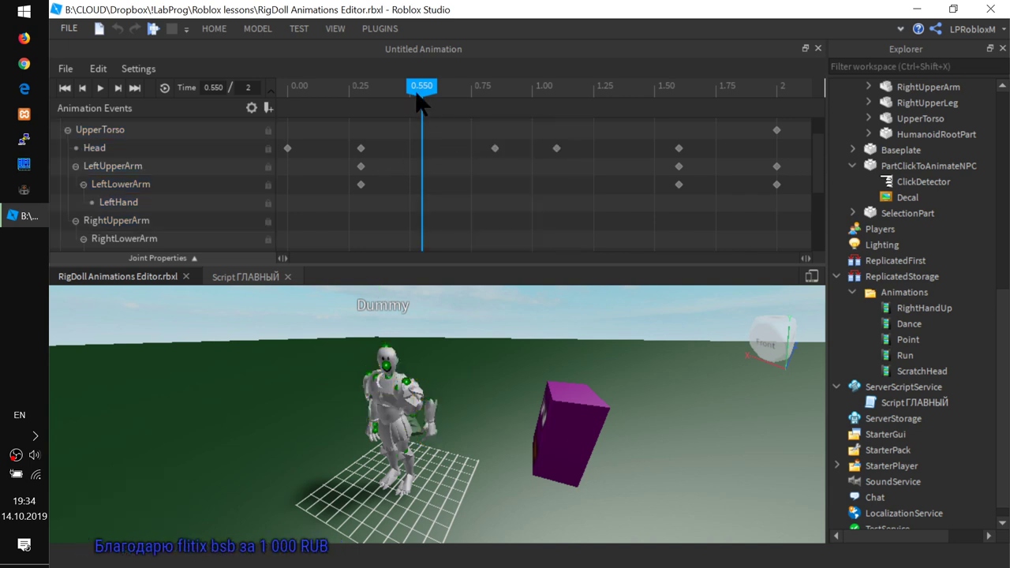
# Scrub to 2.000 and move the Head keyframe at about 0.85 back to about 0.65.
pyautogui.moveTo(417, 93); pyautogui.dragTo(872, 94)
pyautogui.moveTo(472, 117); pyautogui.dragTo(565, 158)
pyautogui.moveTo(494, 149); pyautogui.dragTo(445, 153)
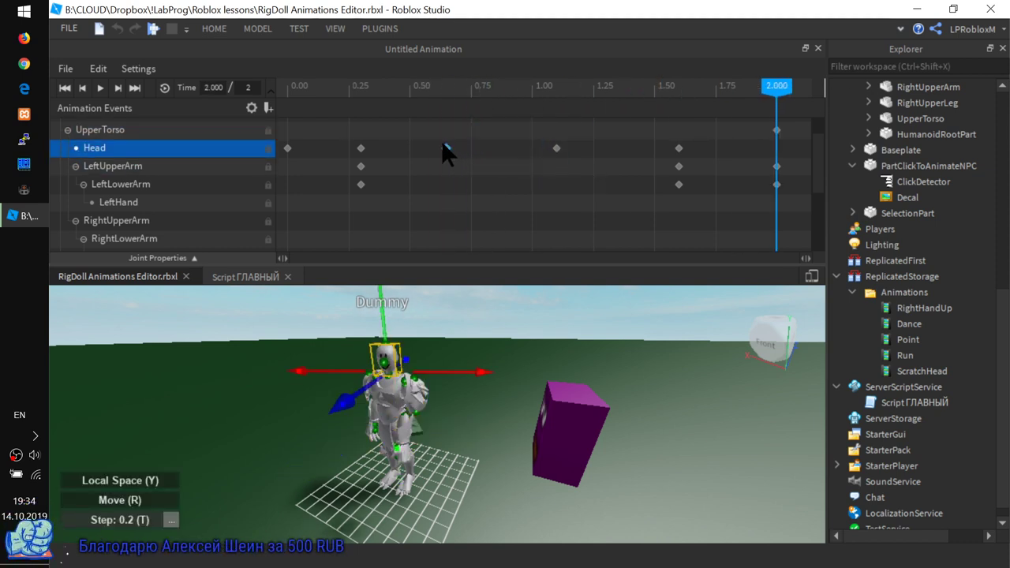
pyautogui.click(430, 137)
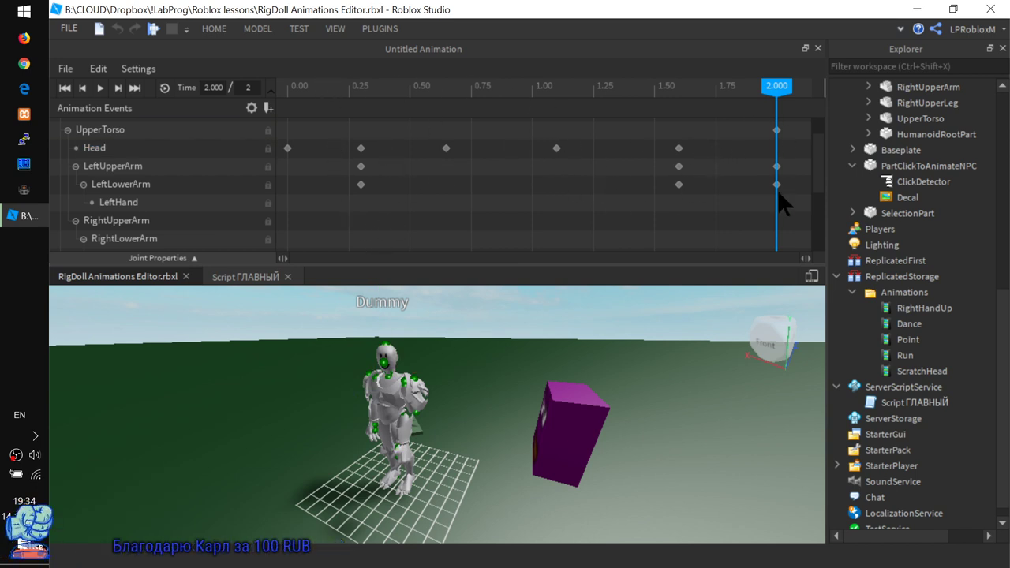
# Scrub the timeline cursor to 0.500 and look over the body part tracks.
pyautogui.click(410, 88)
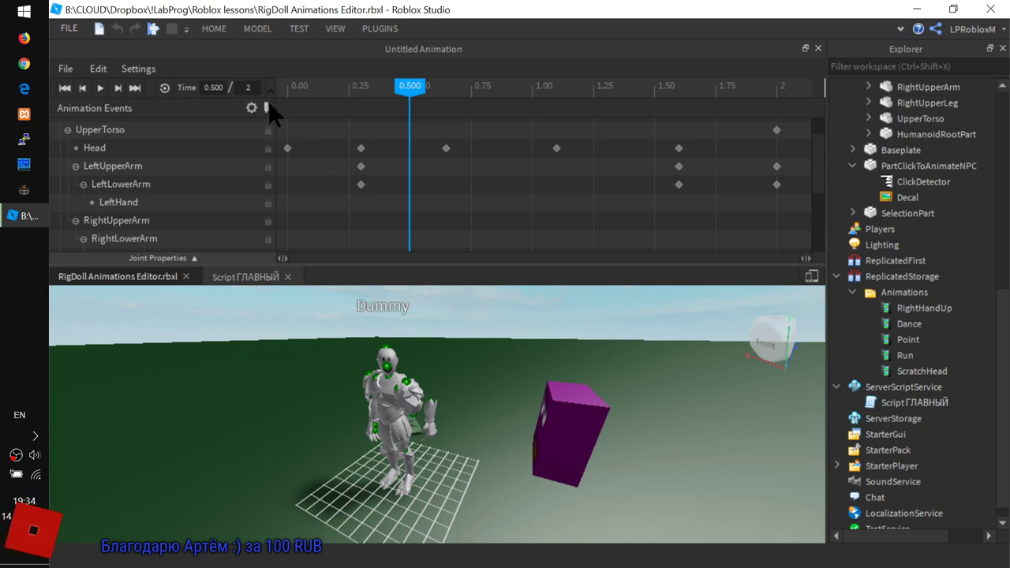
pyautogui.scroll(-1, 268, 88)
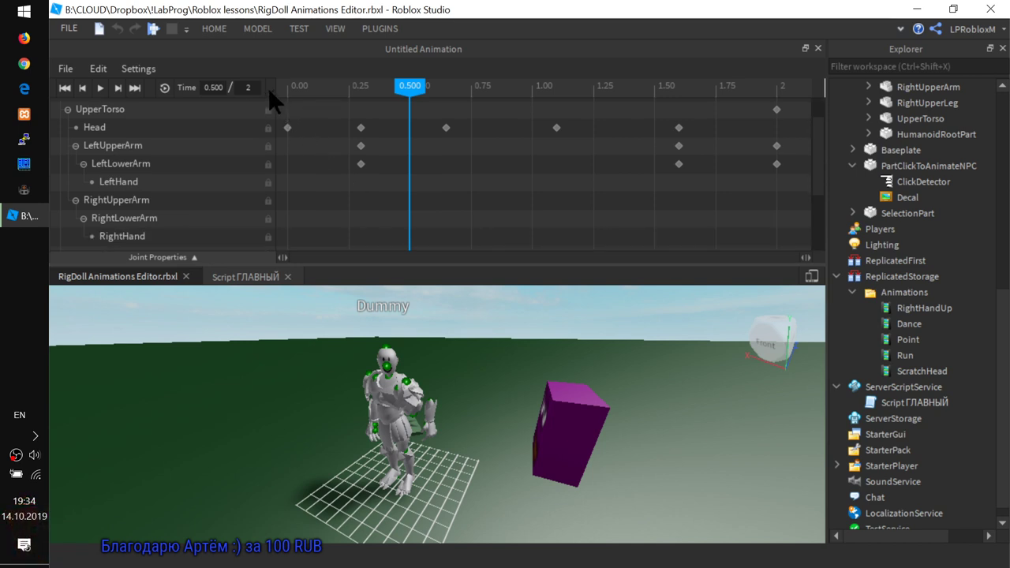
pyautogui.scroll(1, 268, 87)
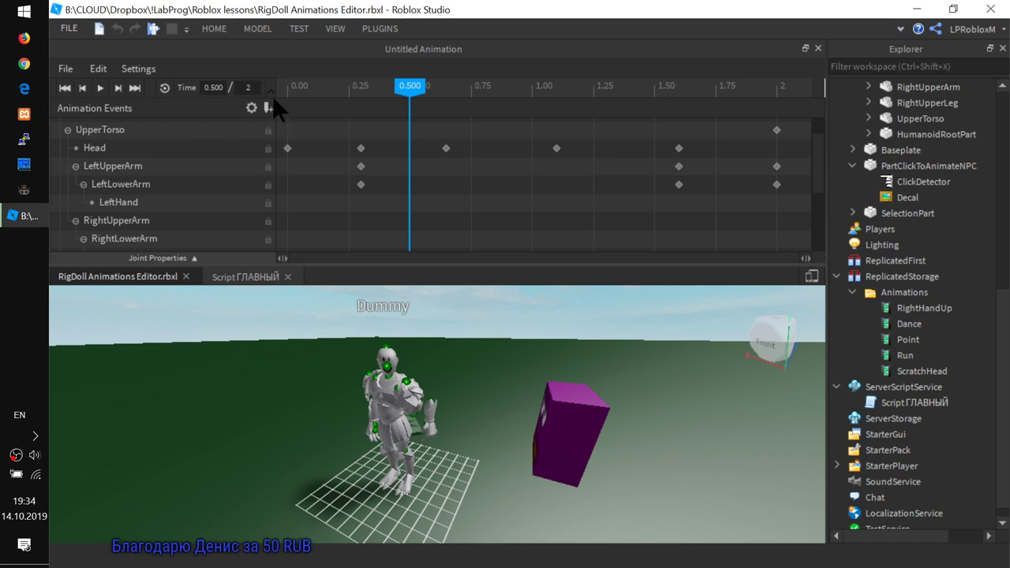
pyautogui.scroll(-1, 268, 90)
pyautogui.scroll(1, 268, 90)
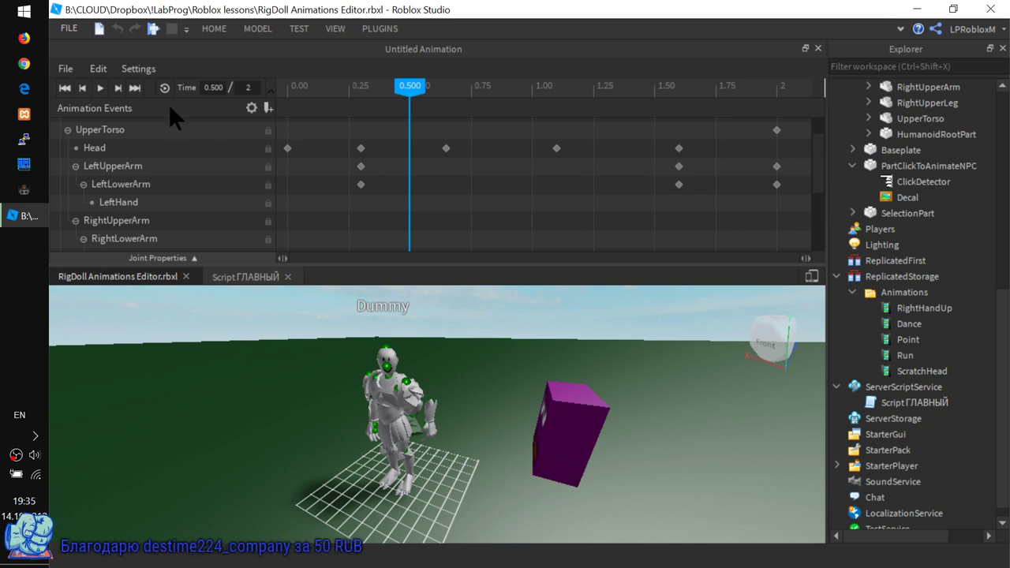
# Try deleting the Head keyframe at 0.300 and undo the deletion.
pyautogui.rightClick(362, 147)
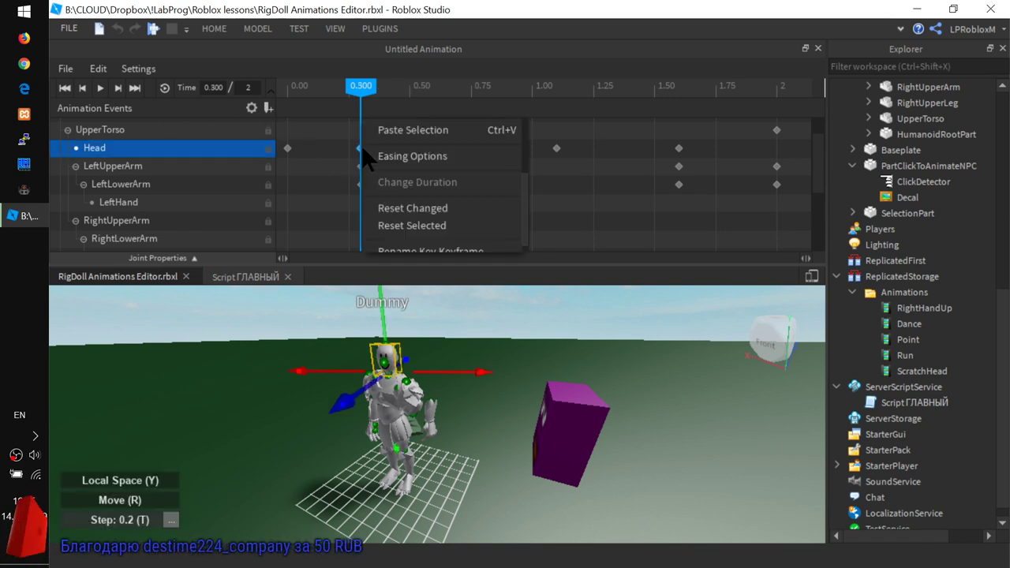
pyautogui.scroll(3, 438, 159)
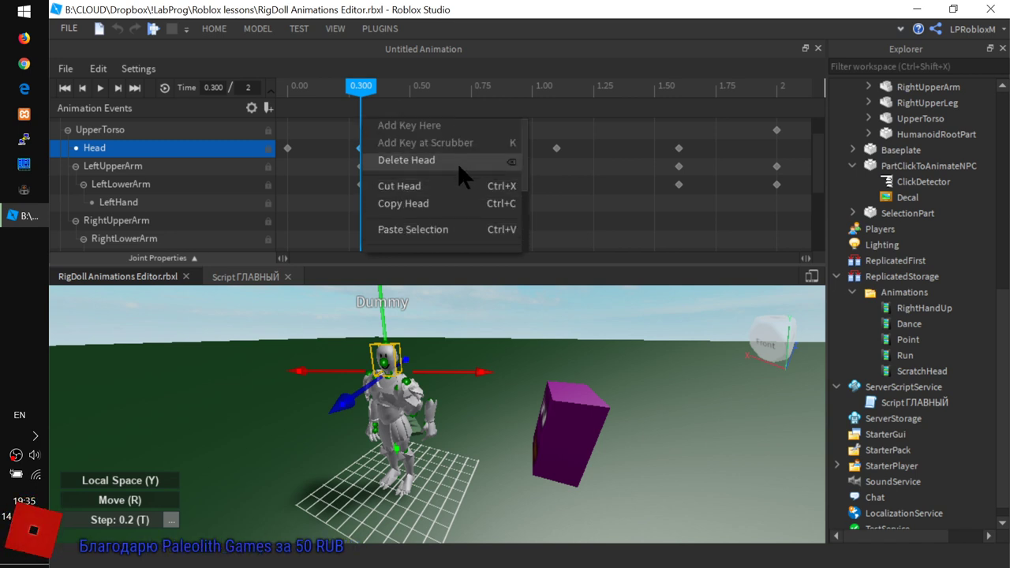
pyautogui.scroll(-2, 457, 163)
pyautogui.scroll(2, 453, 174)
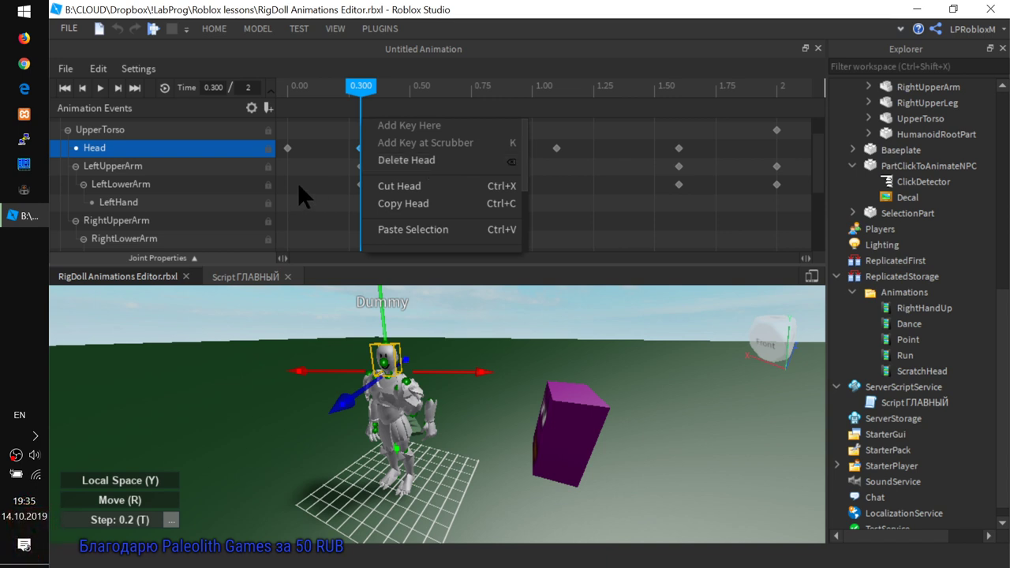
pyautogui.click(428, 161)
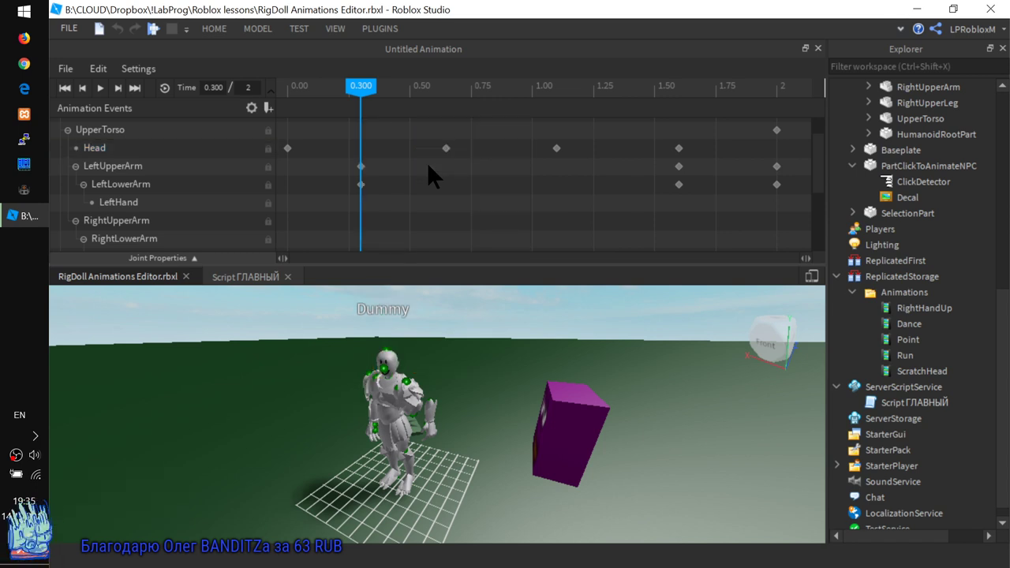
pyautogui.hotkey('ctrl', 'z')
# Select the LeftLowerArm keyframe at 0.300 and review its editing, easing and duration actions.
pyautogui.click(361, 183)
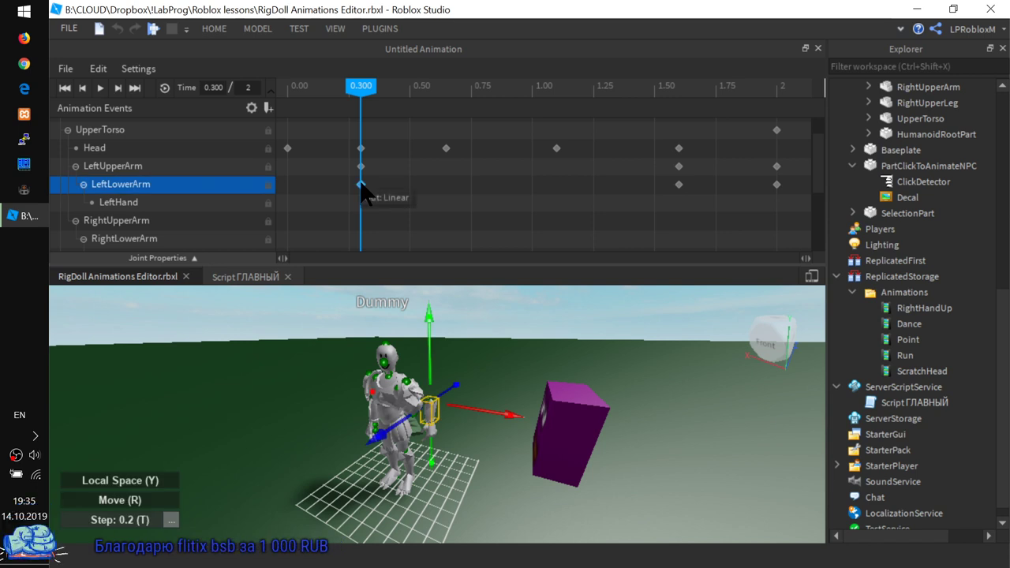
pyautogui.rightClick(360, 185)
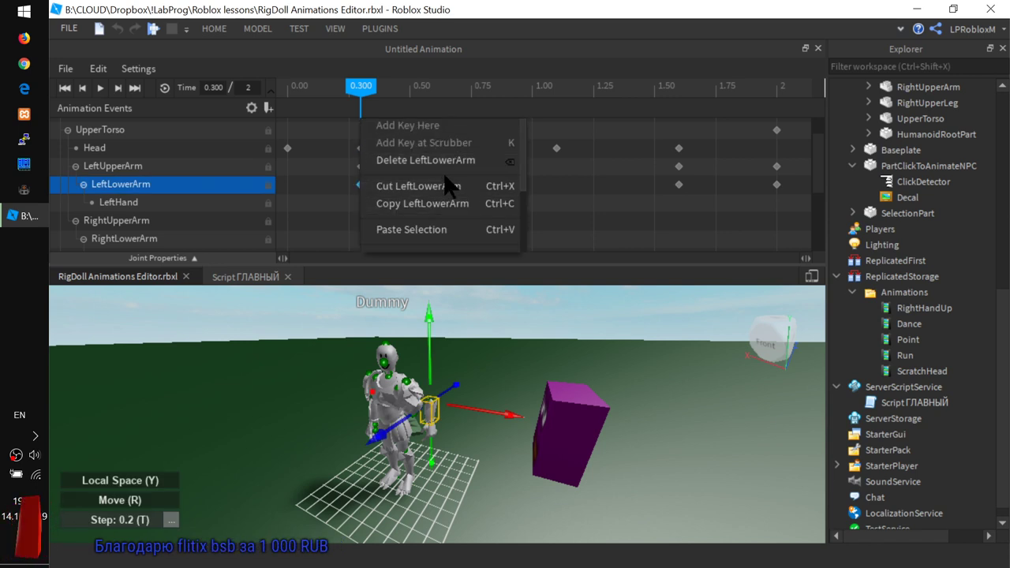
pyautogui.scroll(-1, 443, 204)
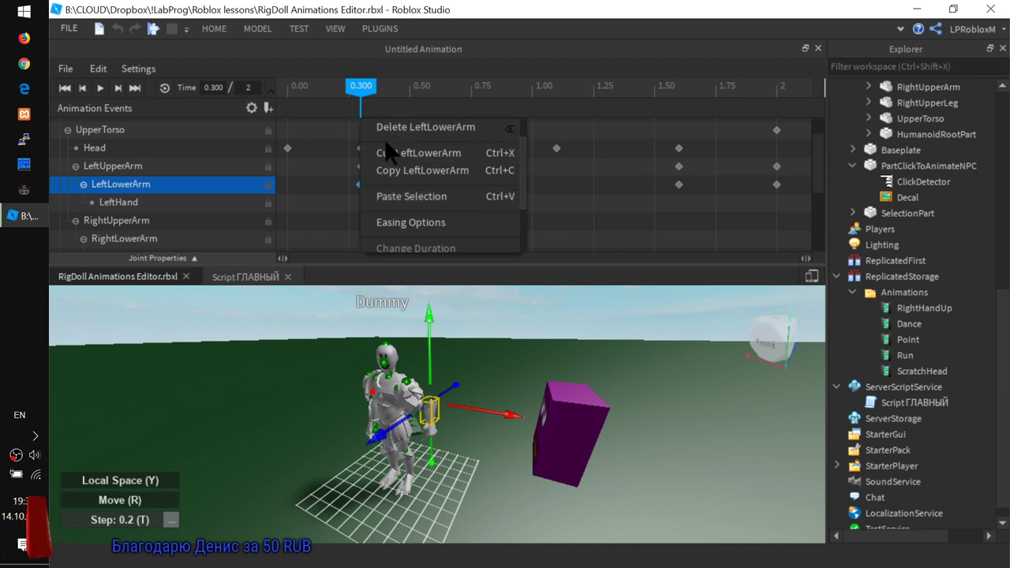
pyautogui.scroll(-2, 432, 207)
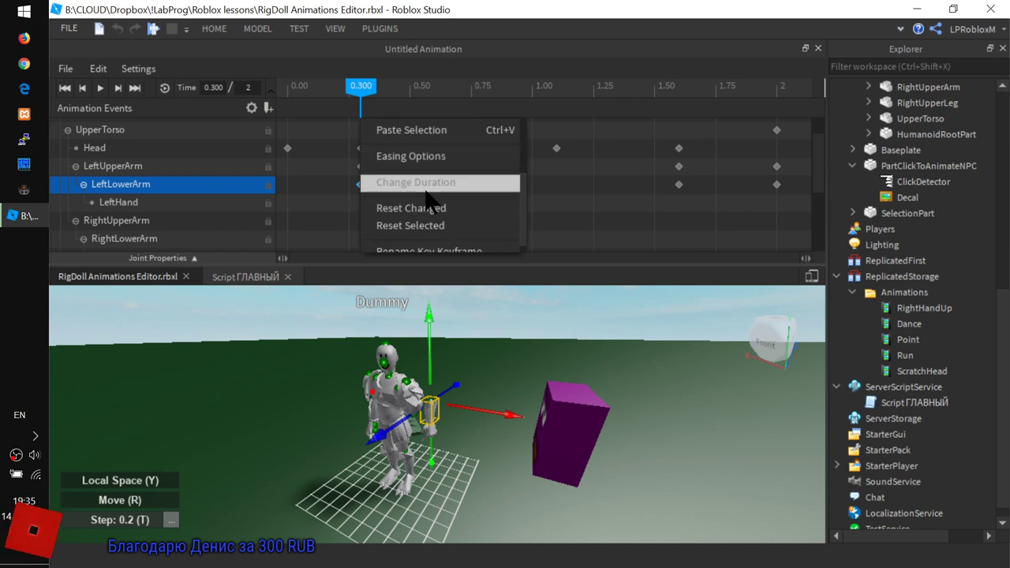
pyautogui.click(596, 189)
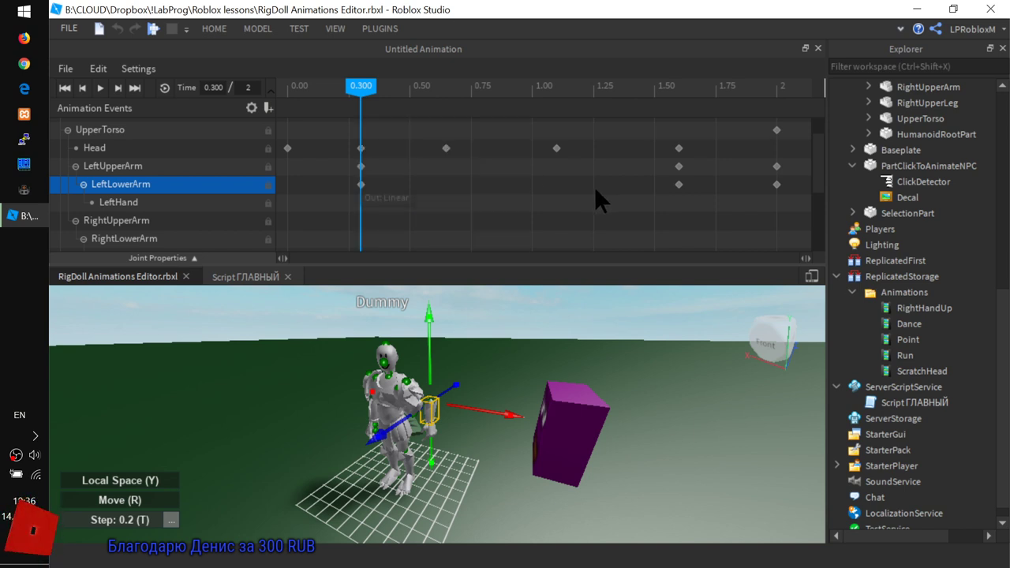
# Select the LeftUpperArm to LeftHand tracks and check the reset, duration and rename options at 0.300.
pyautogui.rightClick(382, 180)
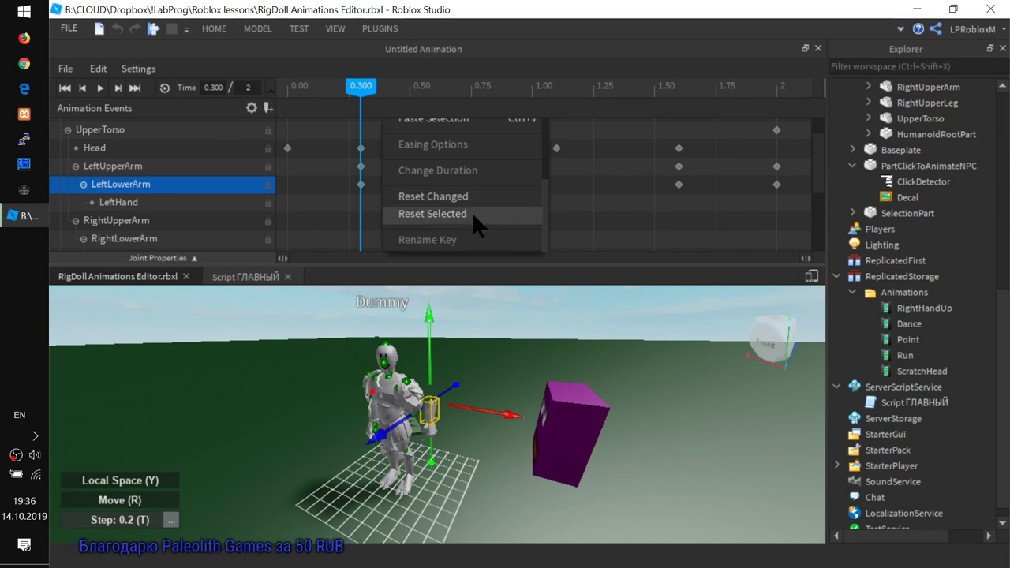
pyautogui.click(210, 166)
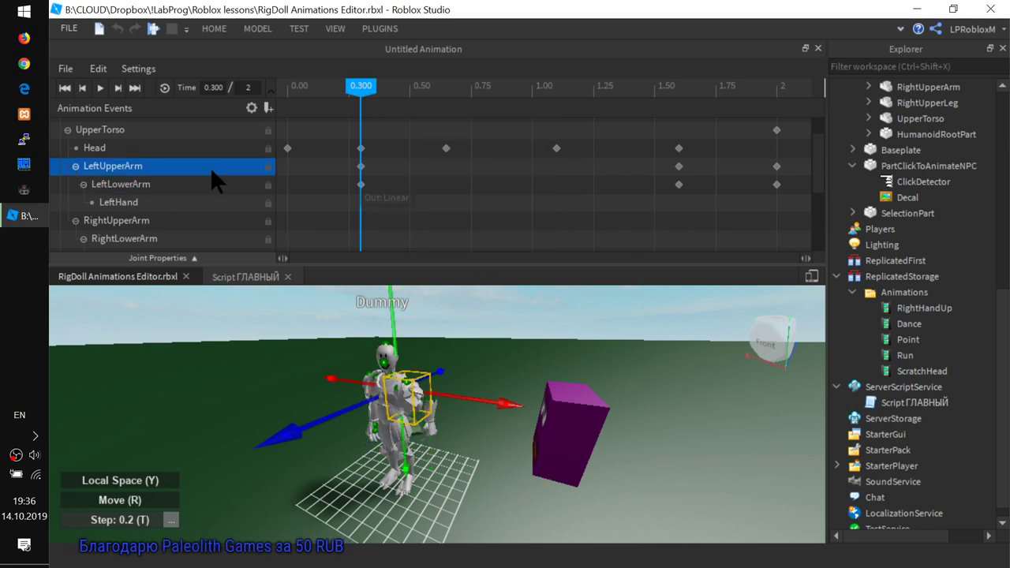
pyautogui.keyDown('shift'); pyautogui.click(197, 202); pyautogui.keyUp('shift')
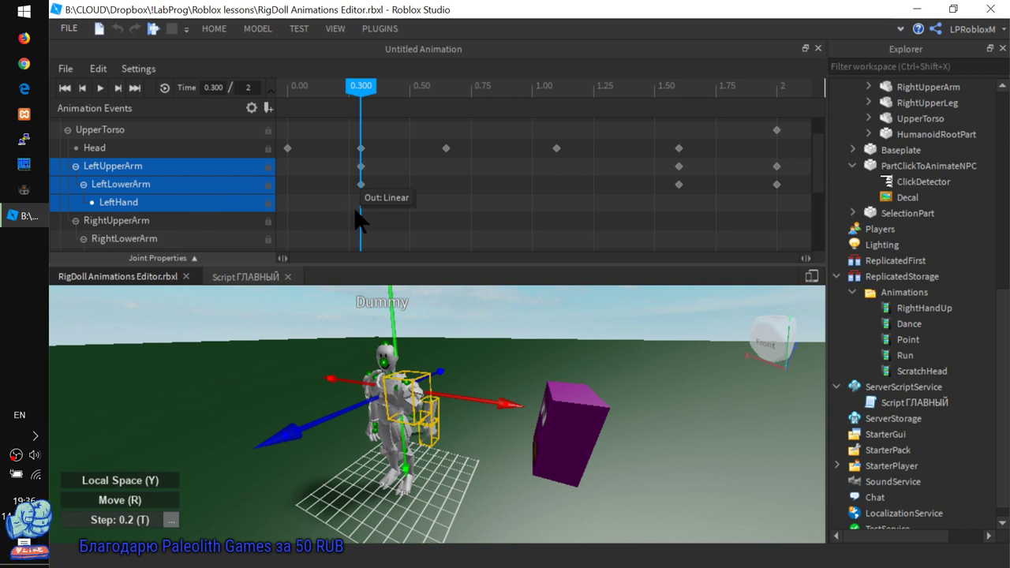
pyautogui.rightClick(361, 185)
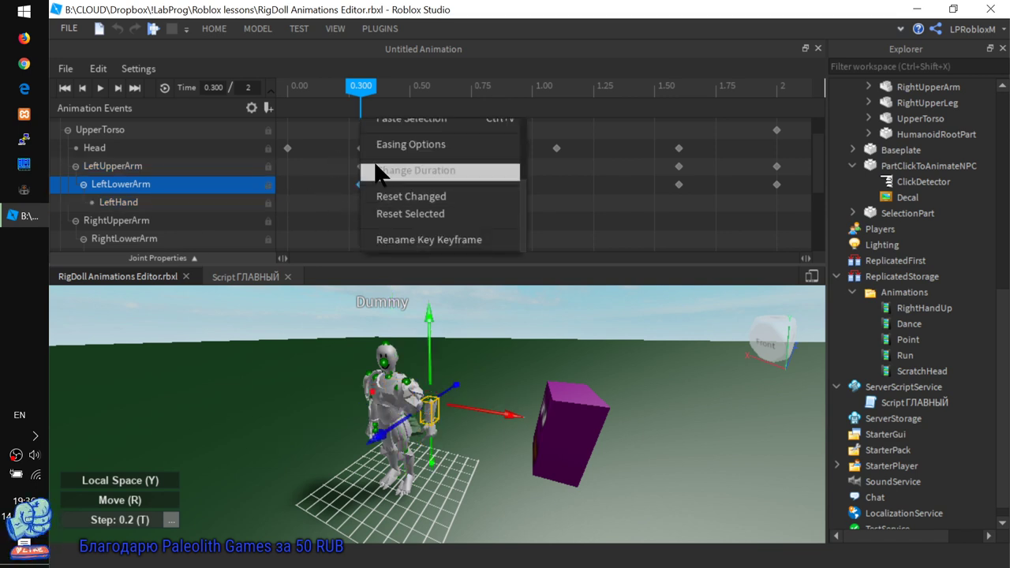
pyautogui.click(367, 168)
# Select the Head and LeftLowerArm keyframes at 0.300 without LeftUpperArm, and reset the selected parts' pose.
pyautogui.click(361, 165)
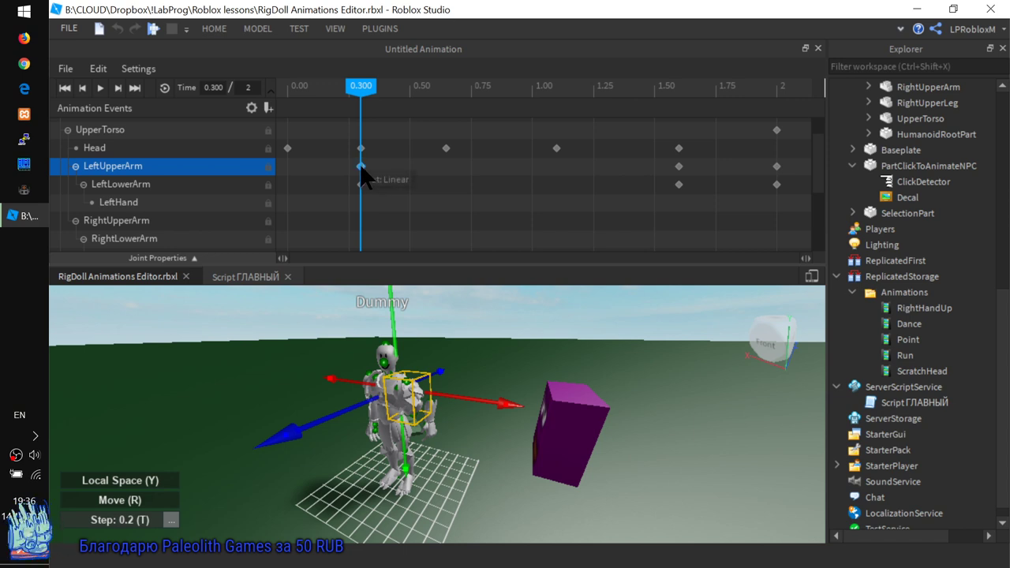
pyautogui.keyDown('ctrl'); pyautogui.click(361, 184); pyautogui.keyUp('ctrl')
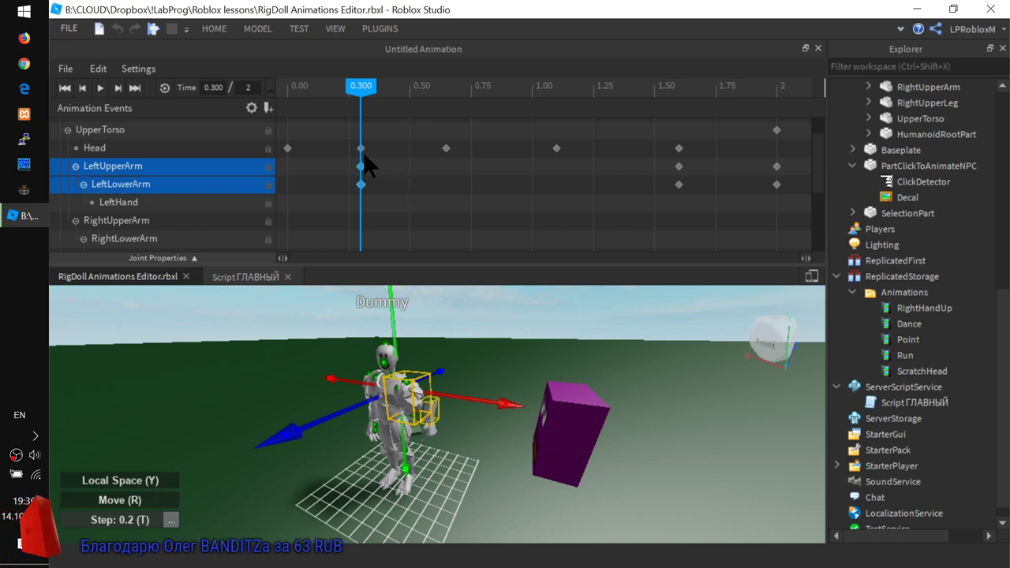
pyautogui.keyDown('ctrl'); pyautogui.click(363, 149); pyautogui.keyUp('ctrl')
pyautogui.keyDown('ctrl'); pyautogui.click(361, 166); pyautogui.keyUp('ctrl')
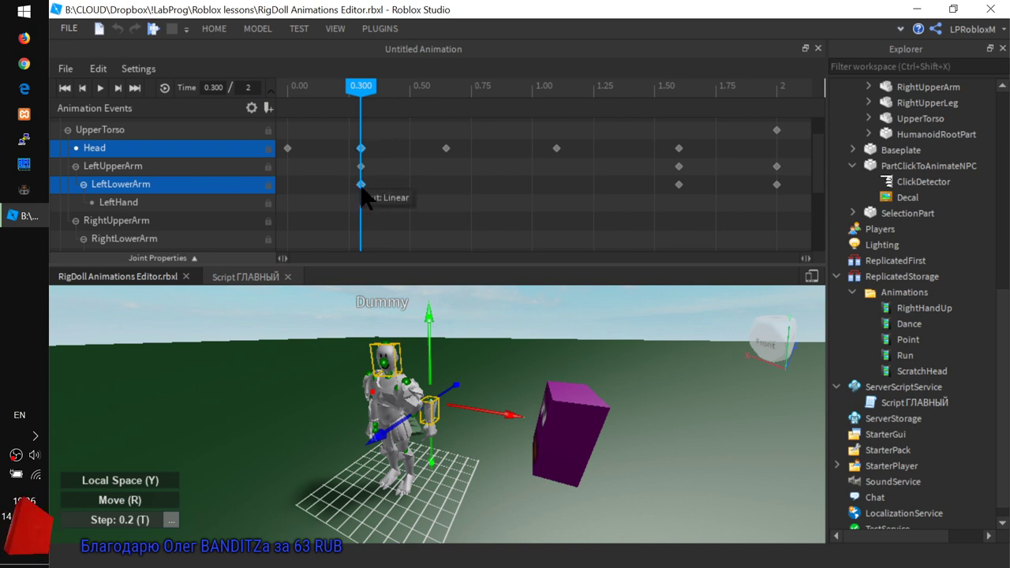
pyautogui.rightClick(362, 188)
pyautogui.click(415, 211)
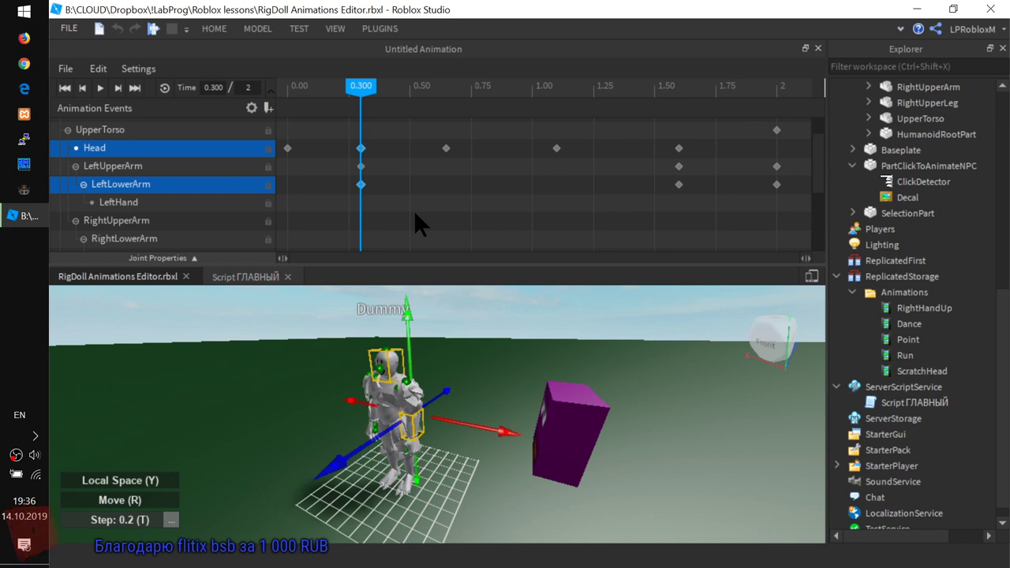
pyautogui.click(379, 147)
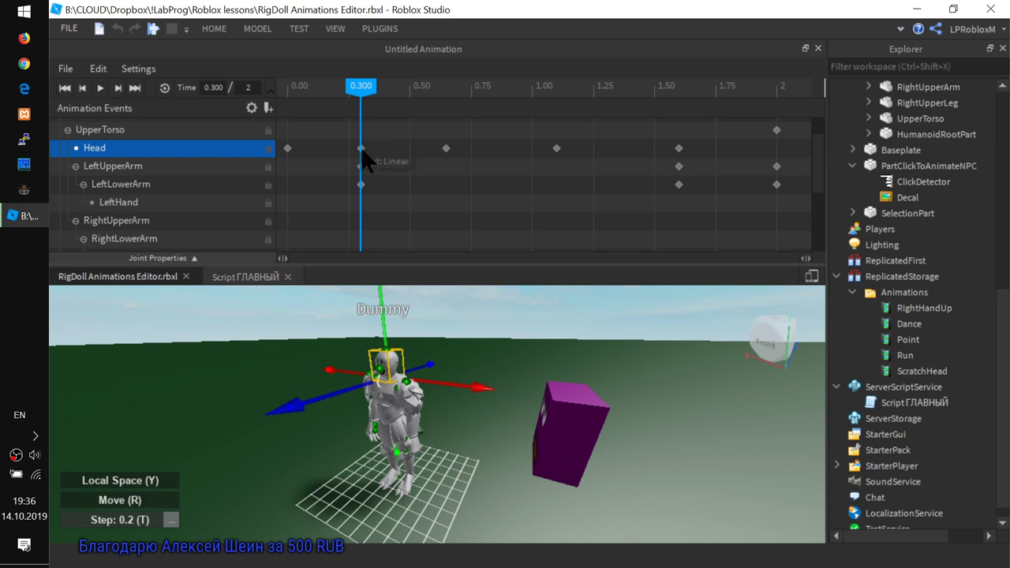
# Rename the LeftLowerArm keyframe at 0.300 as fff.
pyautogui.click(361, 185)
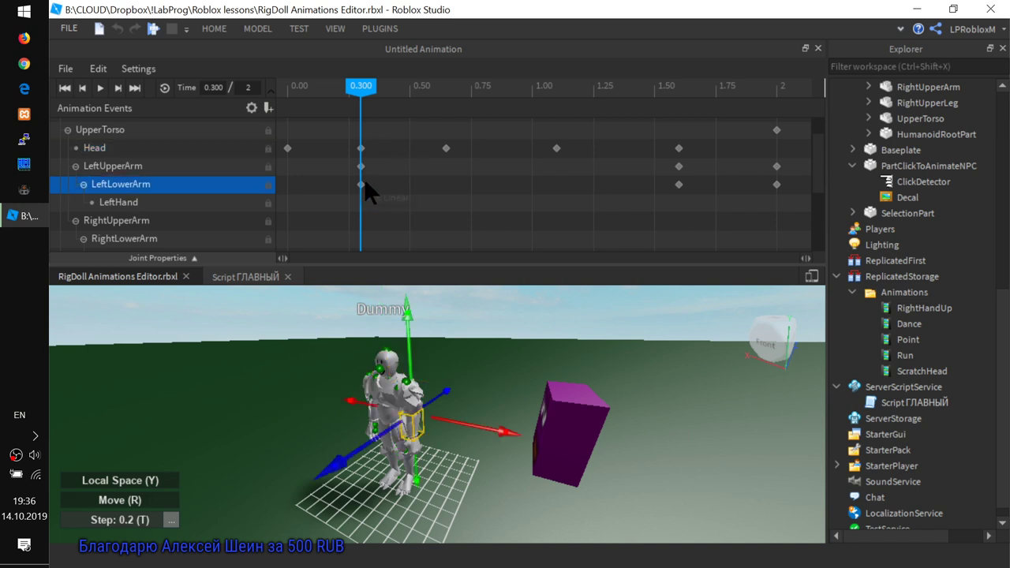
pyautogui.rightClick(364, 180)
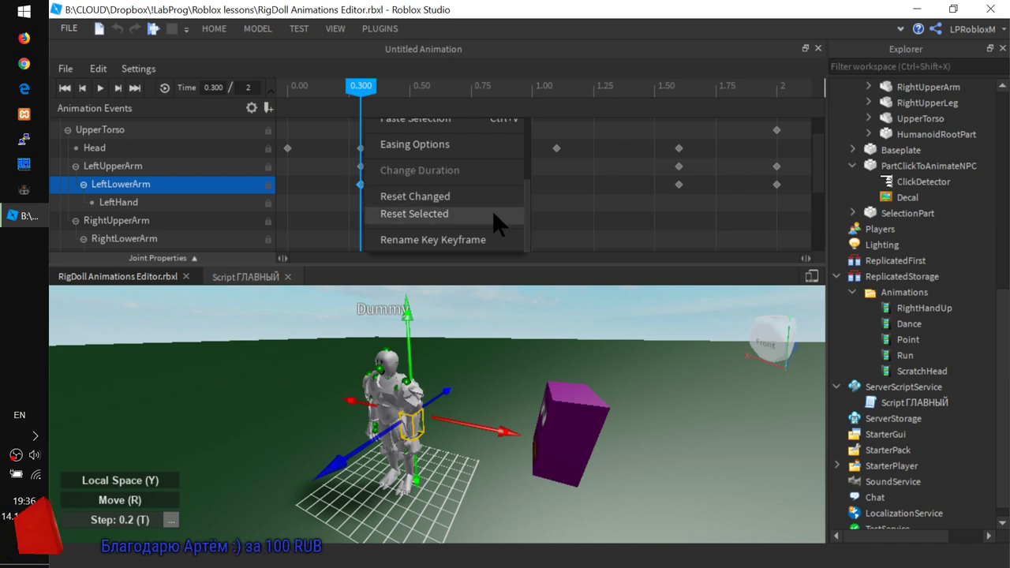
pyautogui.click(456, 253)
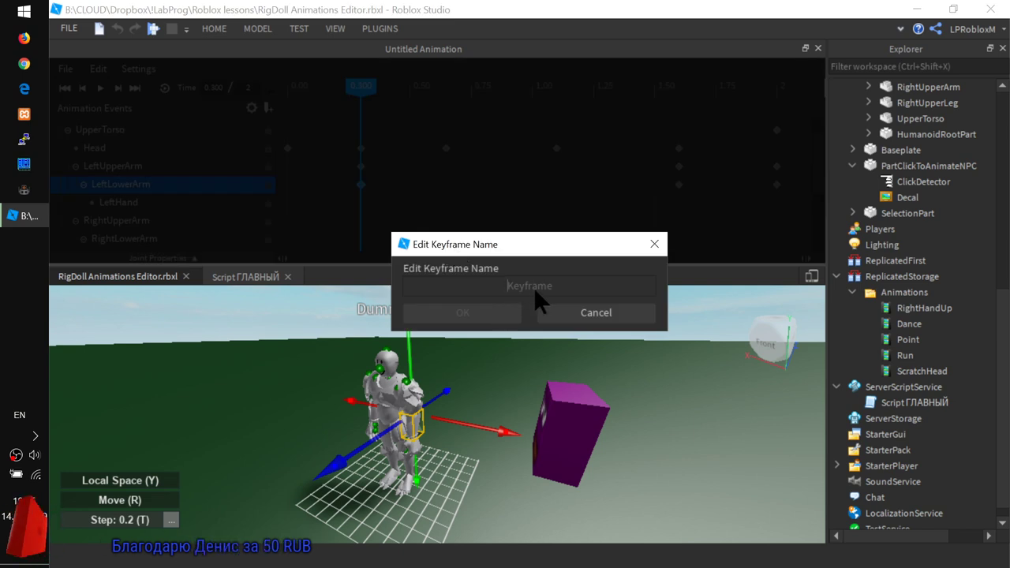
pyautogui.write('aa')
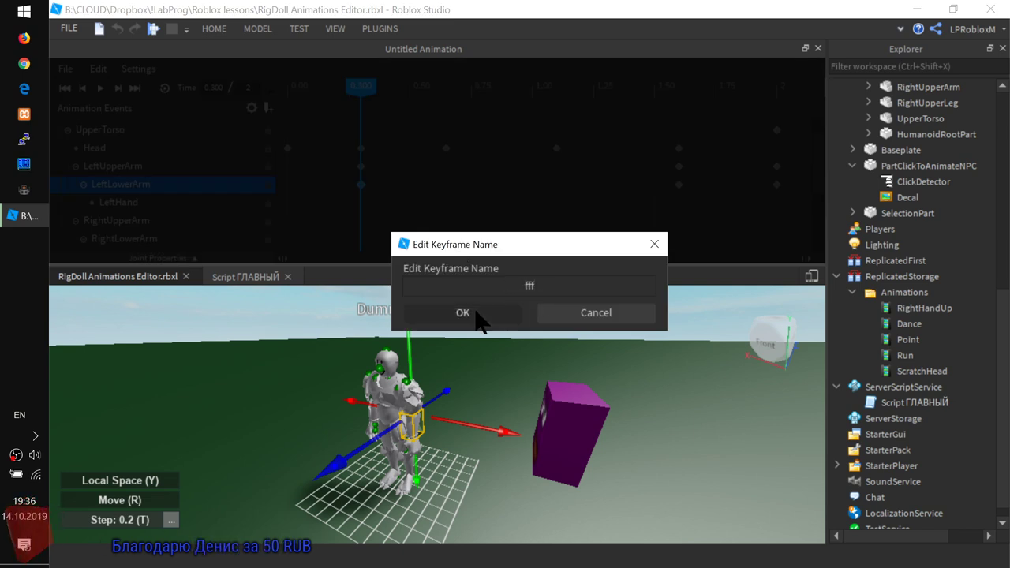
pyautogui.click(464, 313)
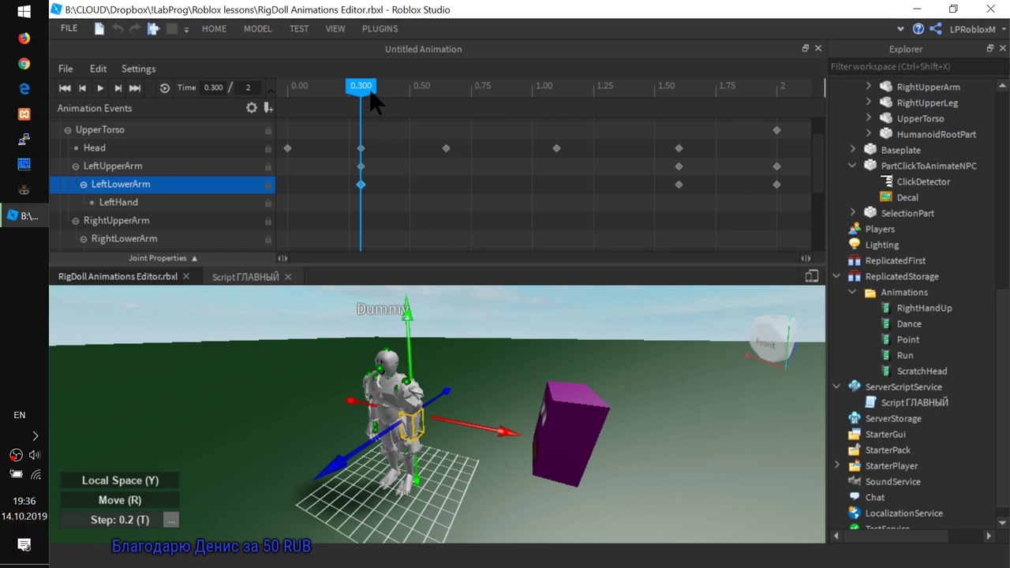
# Examine the top of the joint tracks and the Dummy's pose at 0.300 from several angles.
pyautogui.scroll(-3, 388, 189)
pyautogui.scroll(-1, 386, 209)
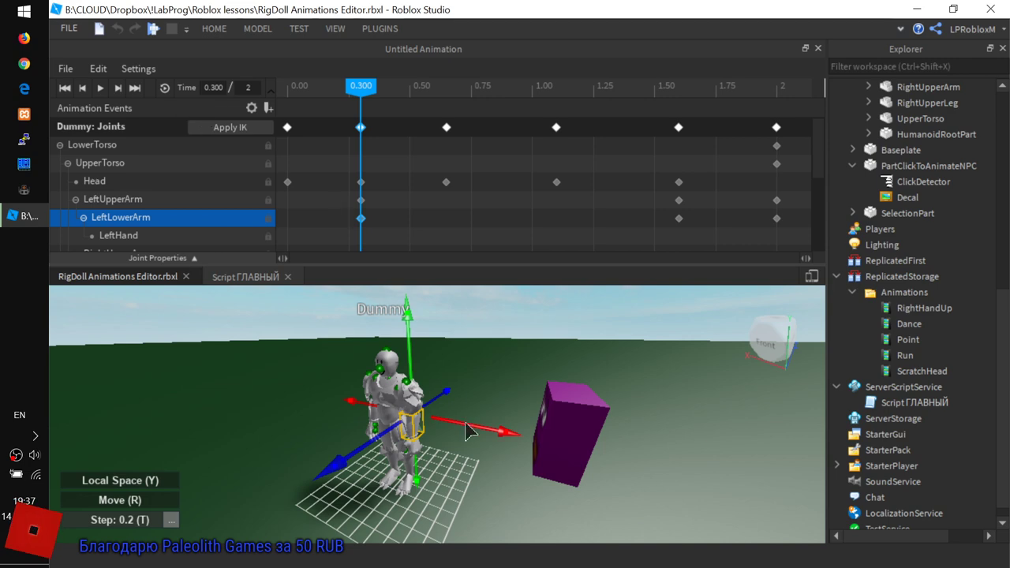
pyautogui.scroll(5, 357, 462)
pyautogui.moveTo(357, 462); pyautogui.dragTo(355, 440, button='right')
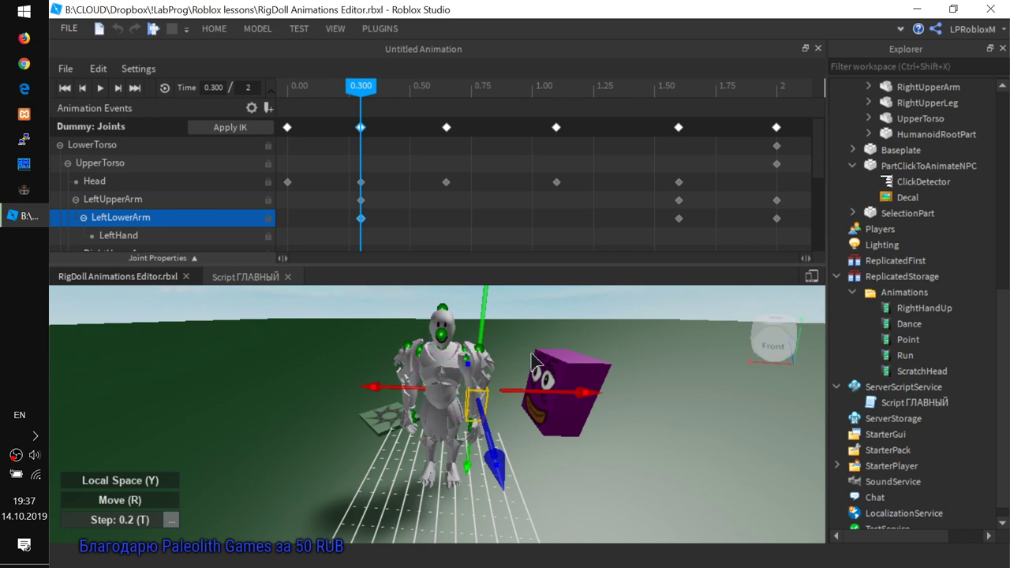
pyautogui.scroll(4, 533, 363)
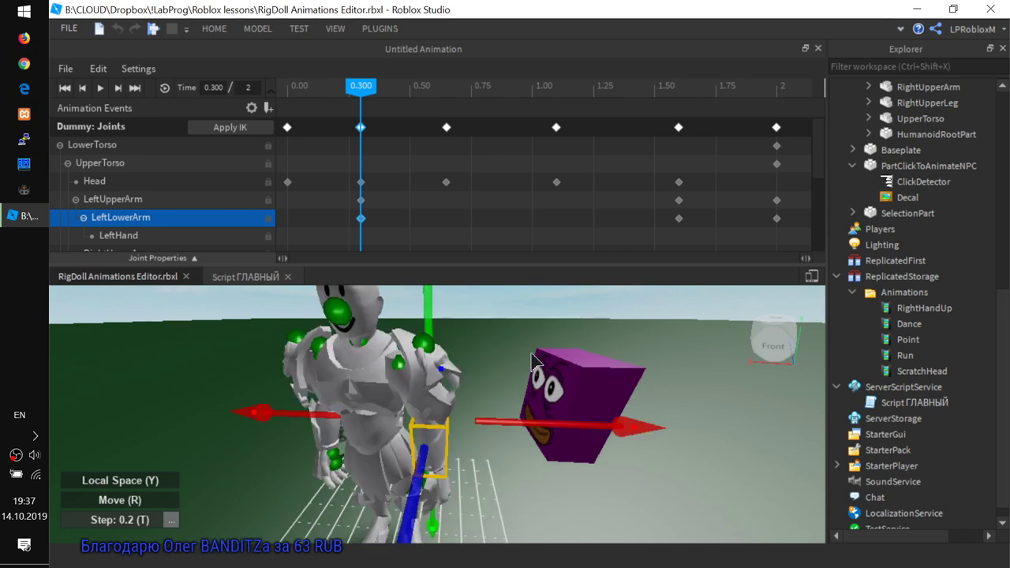
pyautogui.scroll(-5, 417, 424)
pyautogui.scroll(6, 334, 453)
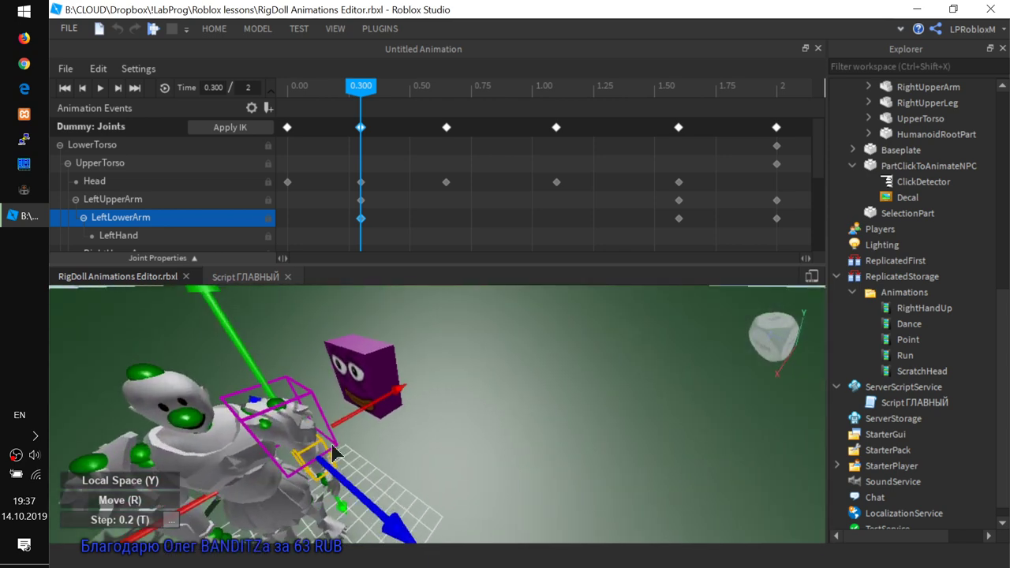
pyautogui.moveTo(334, 453); pyautogui.dragTo(275, 473, button='right')
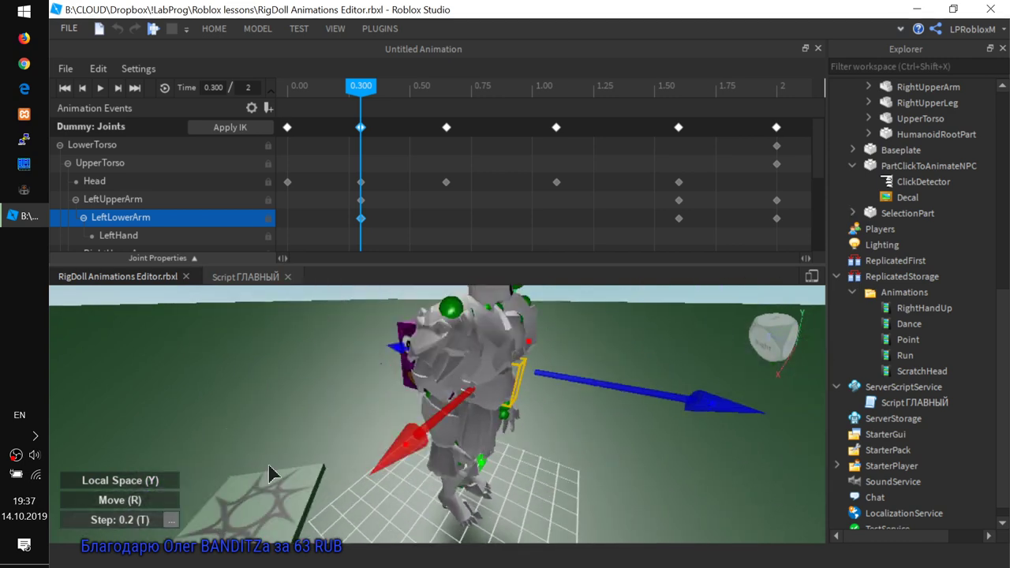
pyautogui.moveTo(588, 472); pyautogui.dragTo(564, 462, button='right')
pyautogui.scroll(-8, 563, 463)
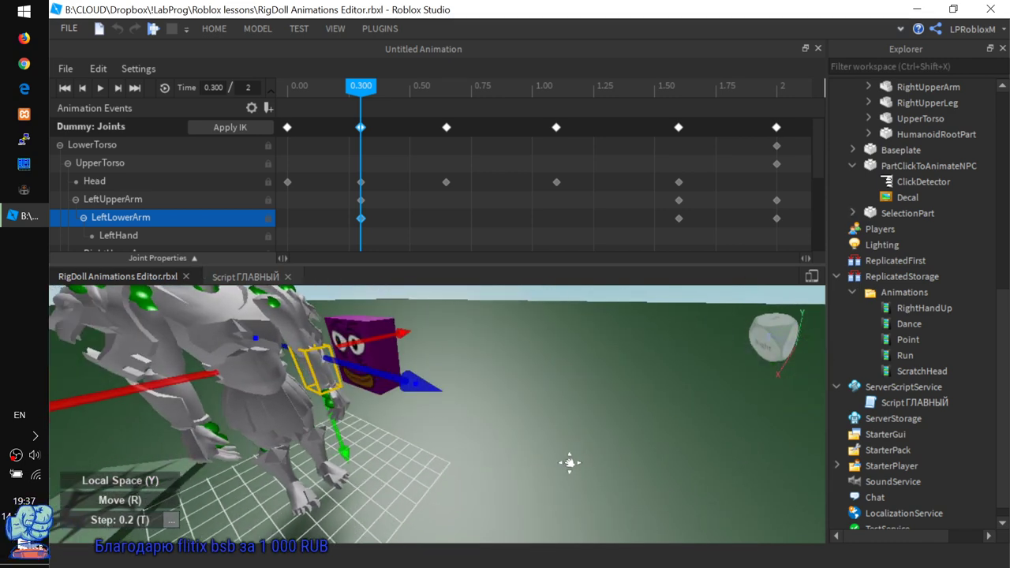
pyautogui.scroll(3, 481, 423)
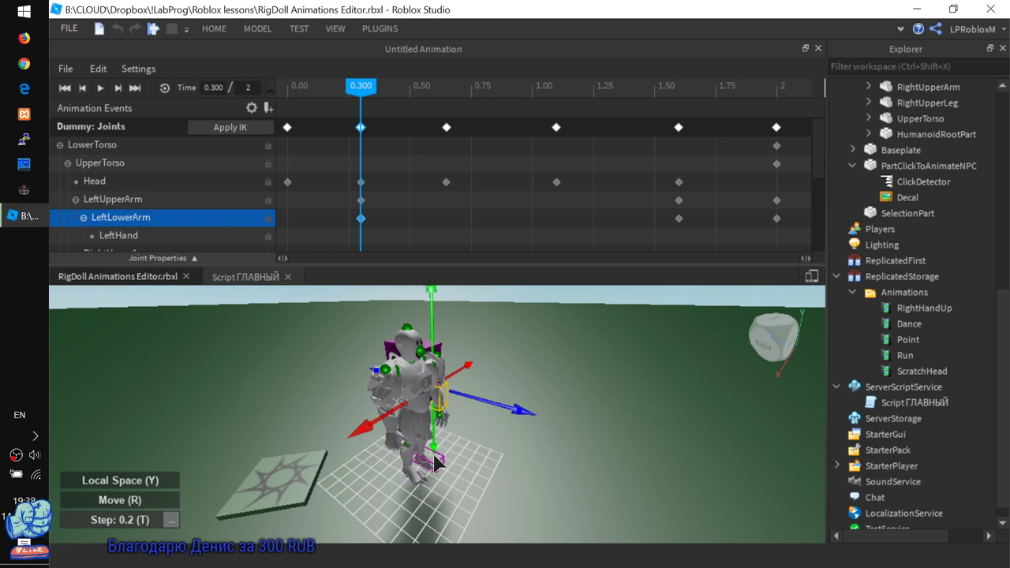
# Create an animation event named step at time 0.500.
pyautogui.moveTo(361, 87); pyautogui.dragTo(411, 88)
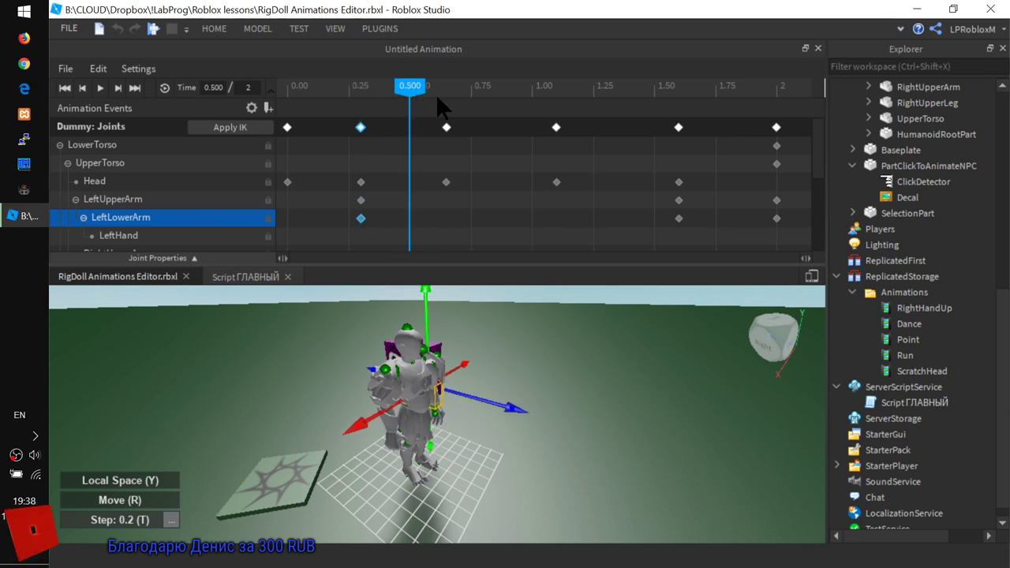
pyautogui.click(557, 127)
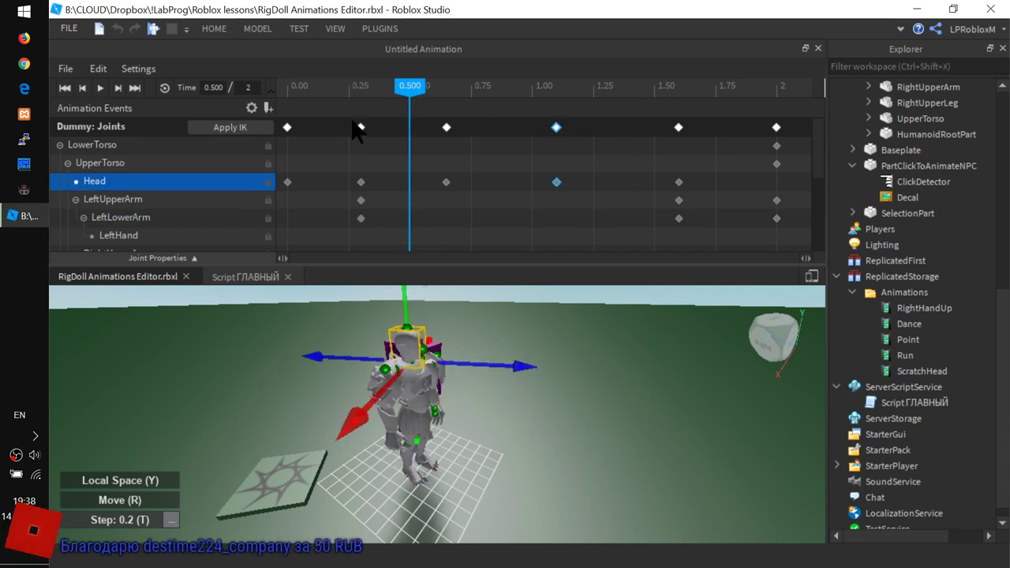
pyautogui.click(268, 107)
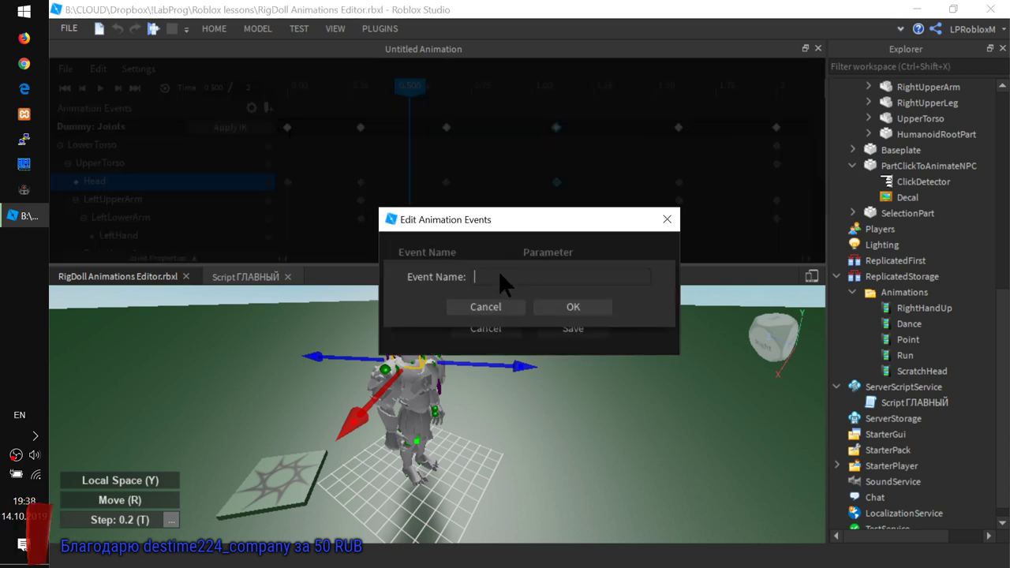
pyautogui.click(500, 272)
pyautogui.write('step')
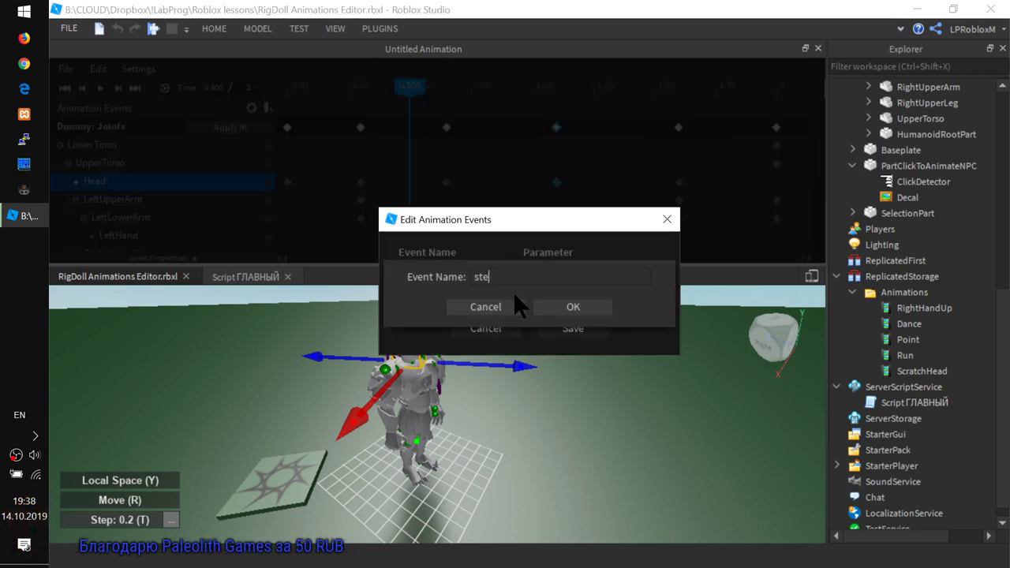
pyautogui.click(553, 310)
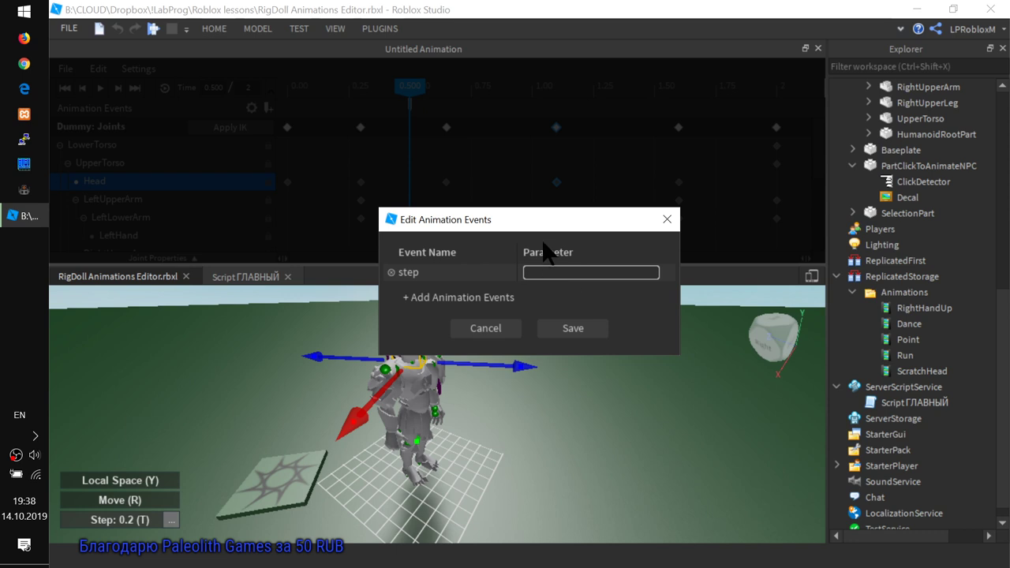
# Set the step event's parameter to 10 and save the animation event.
pyautogui.moveTo(531, 223); pyautogui.dragTo(605, 151)
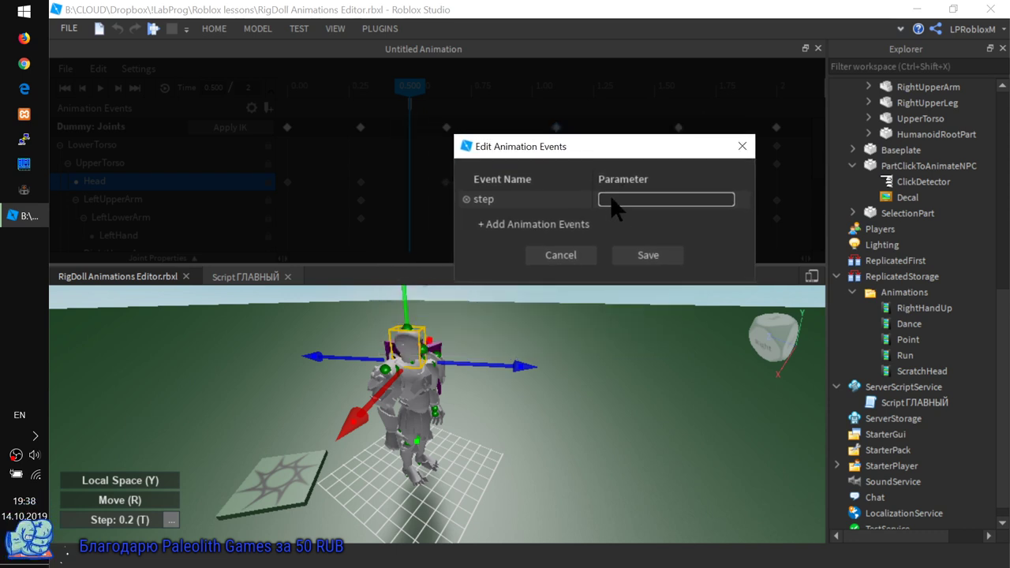
pyautogui.click(627, 201)
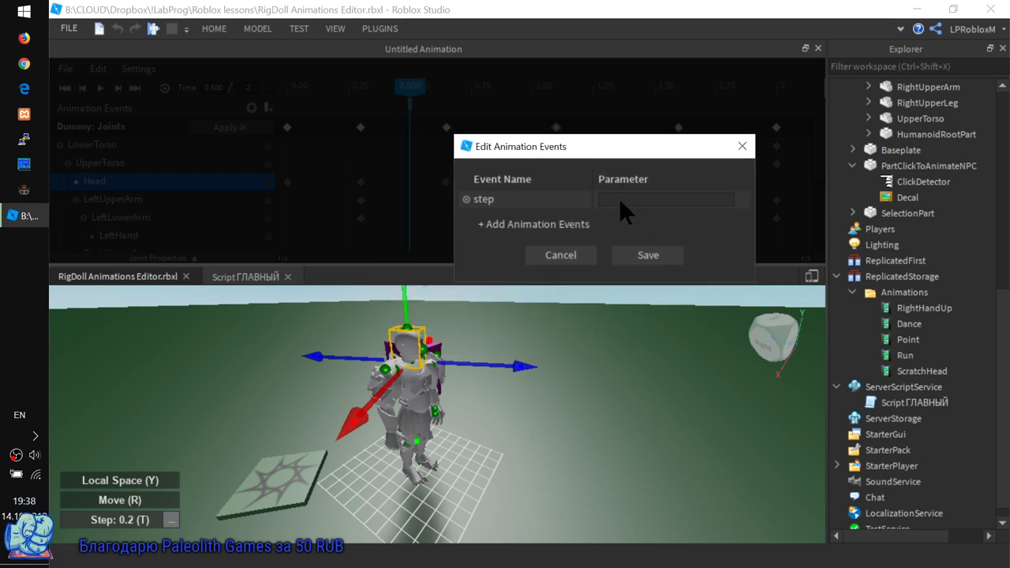
pyautogui.write('10')
pyautogui.click(629, 251)
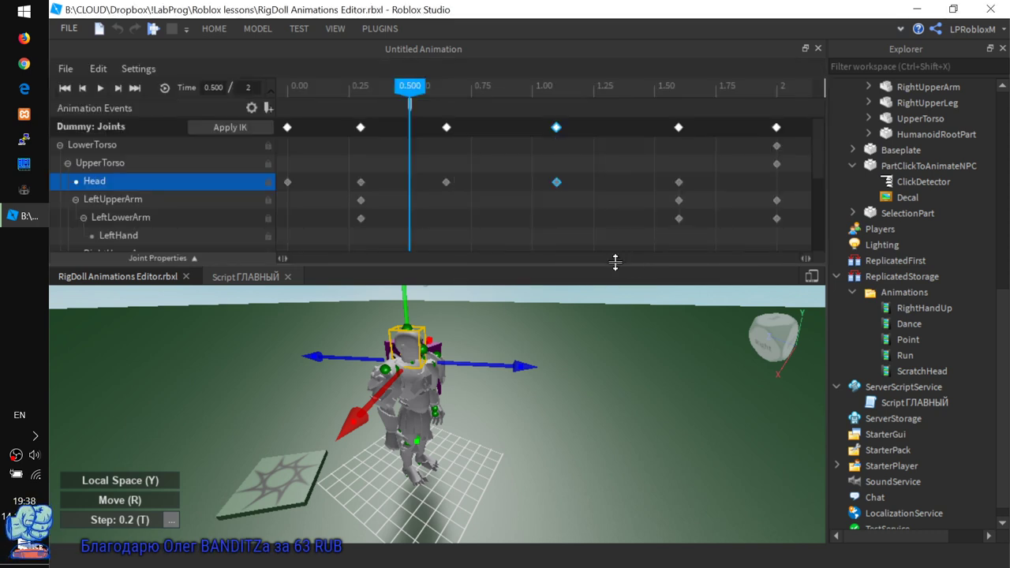
# Scrub the playhead back to 0.300 and forward to 0.500, and select the event marker there.
pyautogui.moveTo(410, 85); pyautogui.dragTo(374, 79)
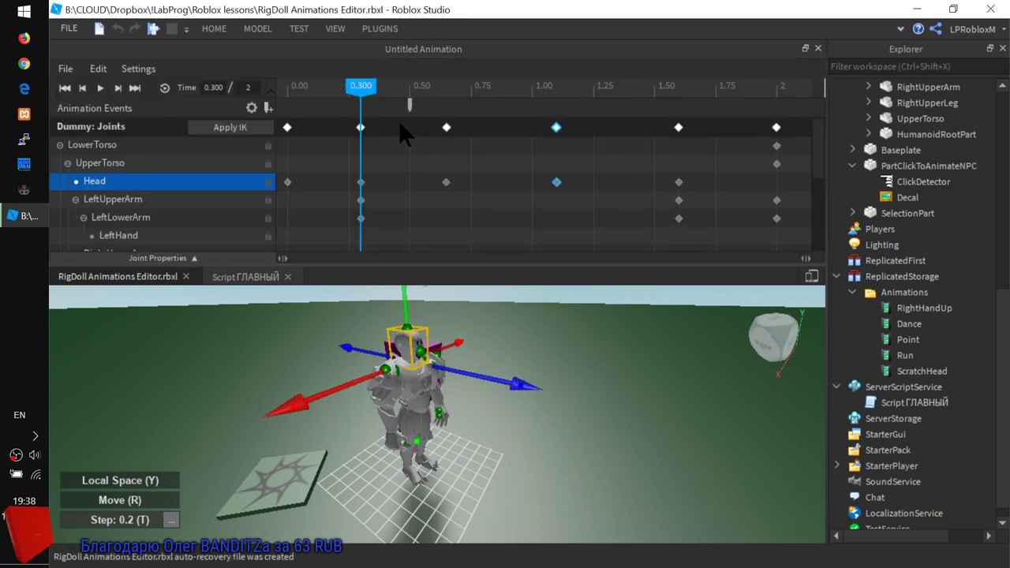
pyautogui.moveTo(364, 87); pyautogui.dragTo(420, 91)
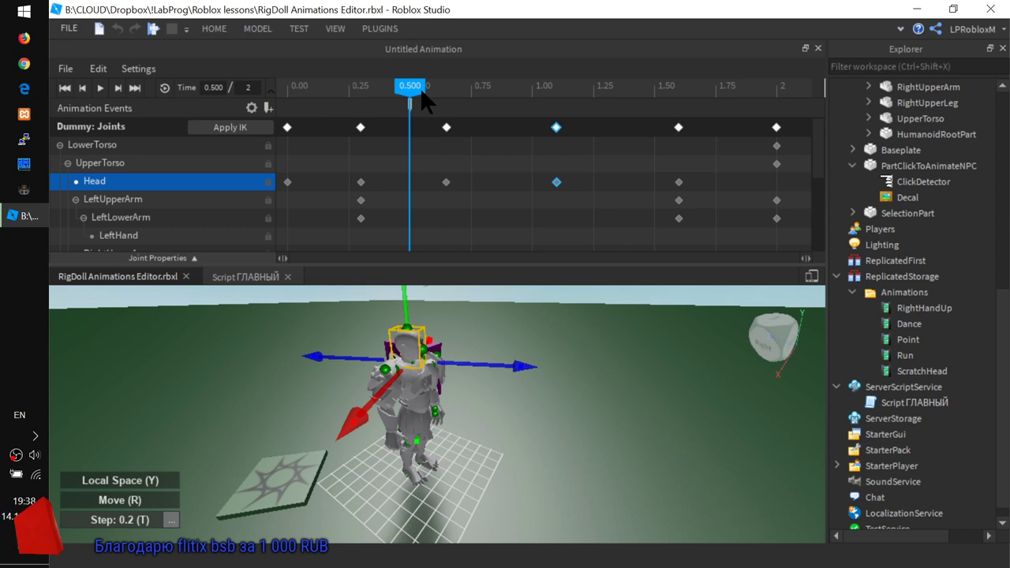
pyautogui.click(411, 104)
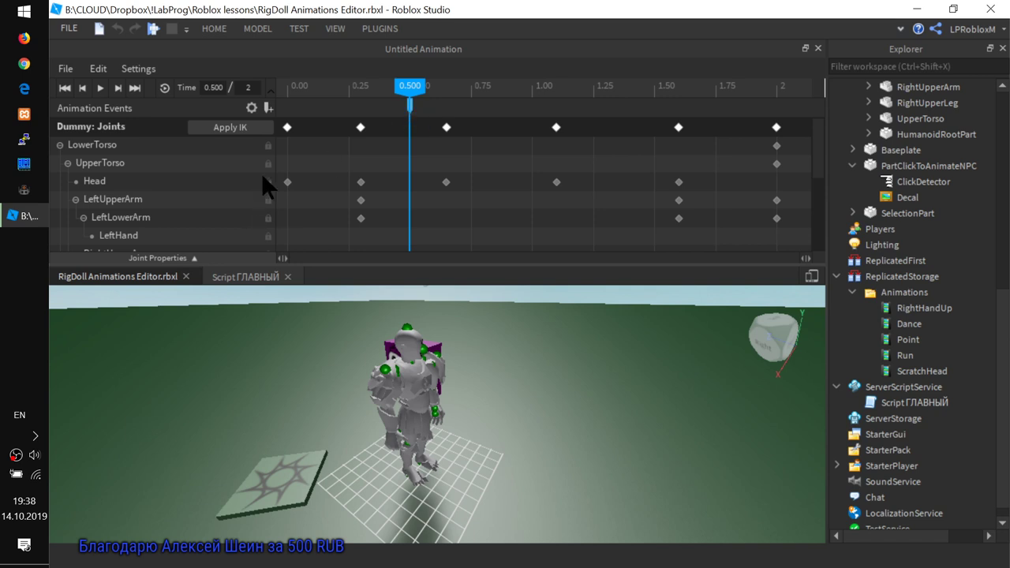
# Review the step event and its actions in the animation event manager without changing anything.
pyautogui.click(251, 108)
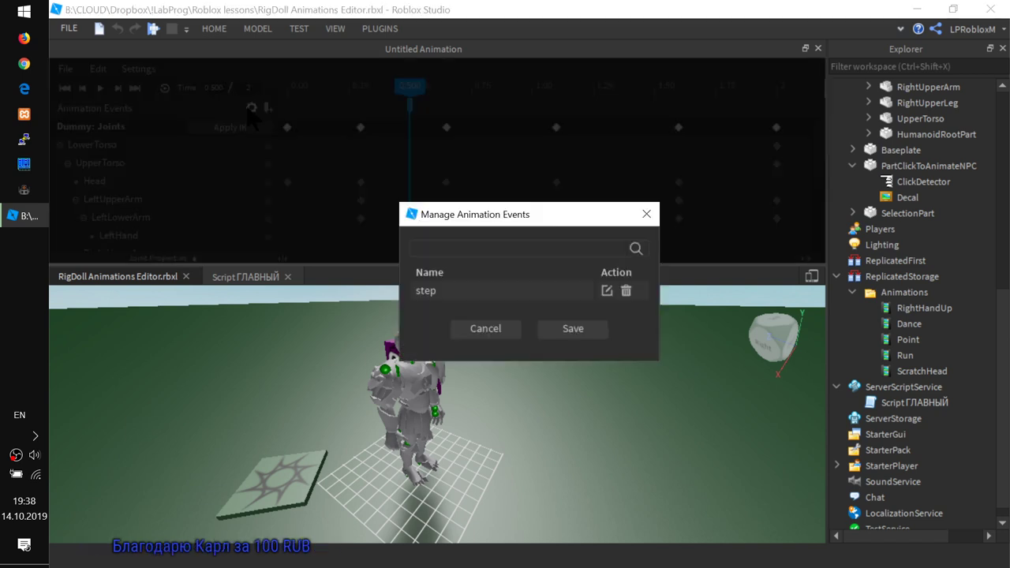
pyautogui.moveTo(482, 221); pyautogui.dragTo(450, 158)
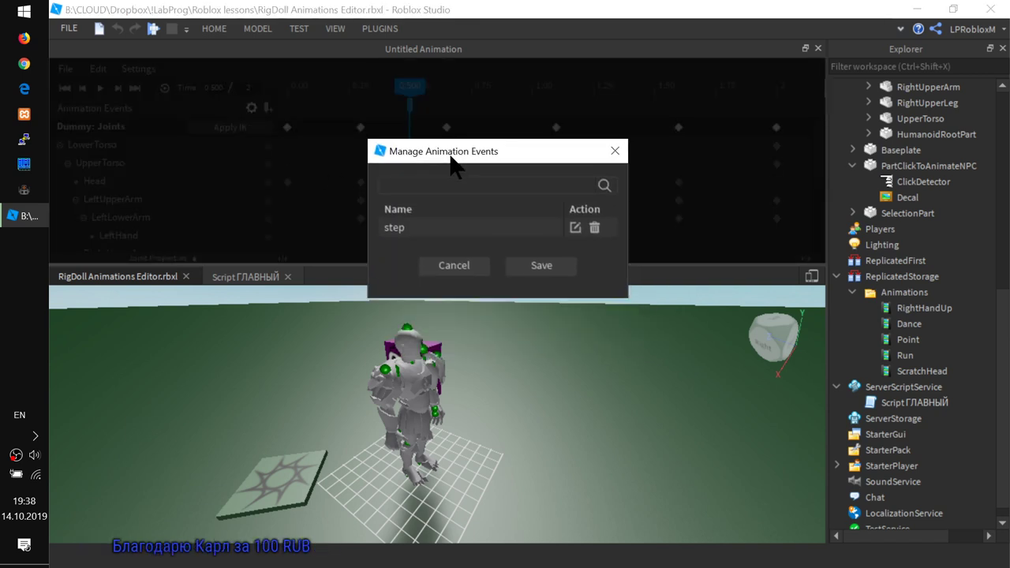
pyautogui.click(458, 268)
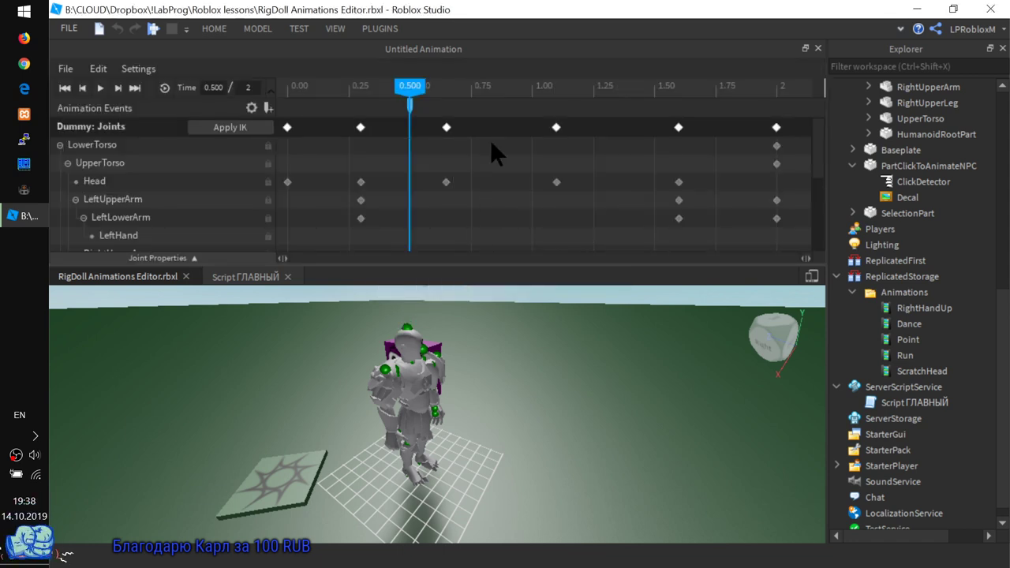
pyautogui.click(506, 103)
pyautogui.click(268, 108)
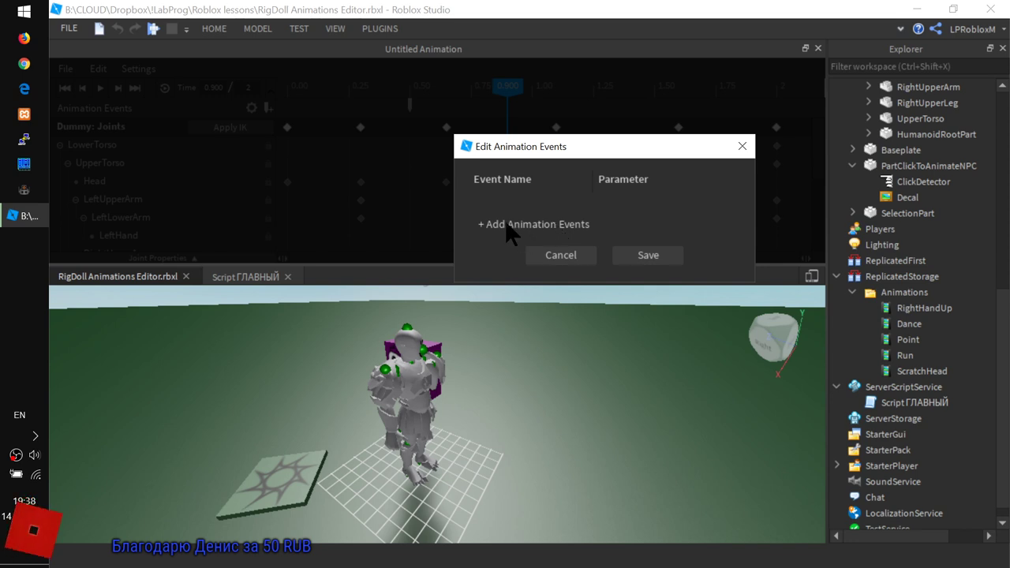
pyautogui.click(569, 246)
# Add the existing step event at time 1.400 with the parameter 11 and save it.
pyautogui.moveTo(508, 85); pyautogui.dragTo(635, 96)
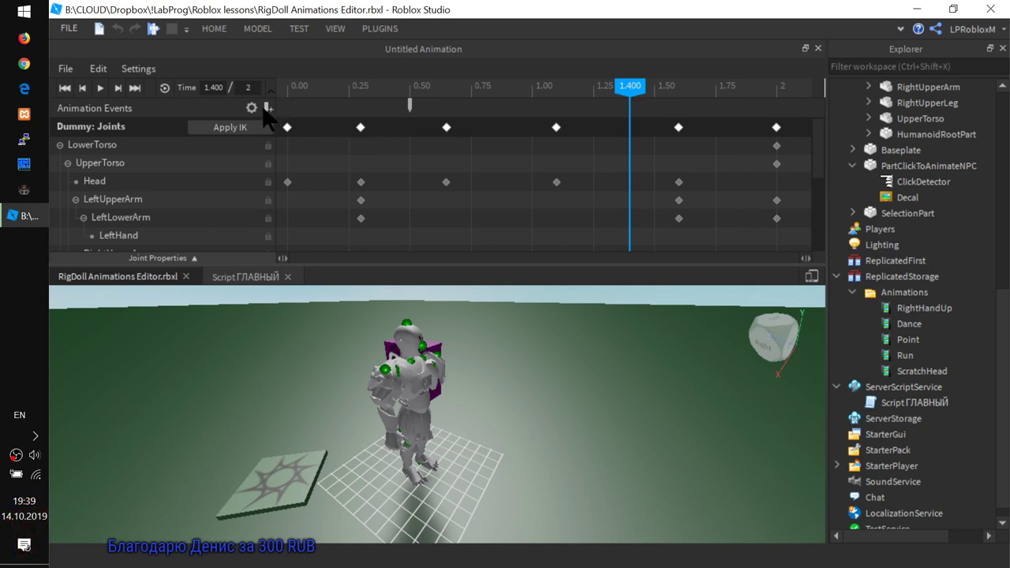
pyautogui.click(269, 109)
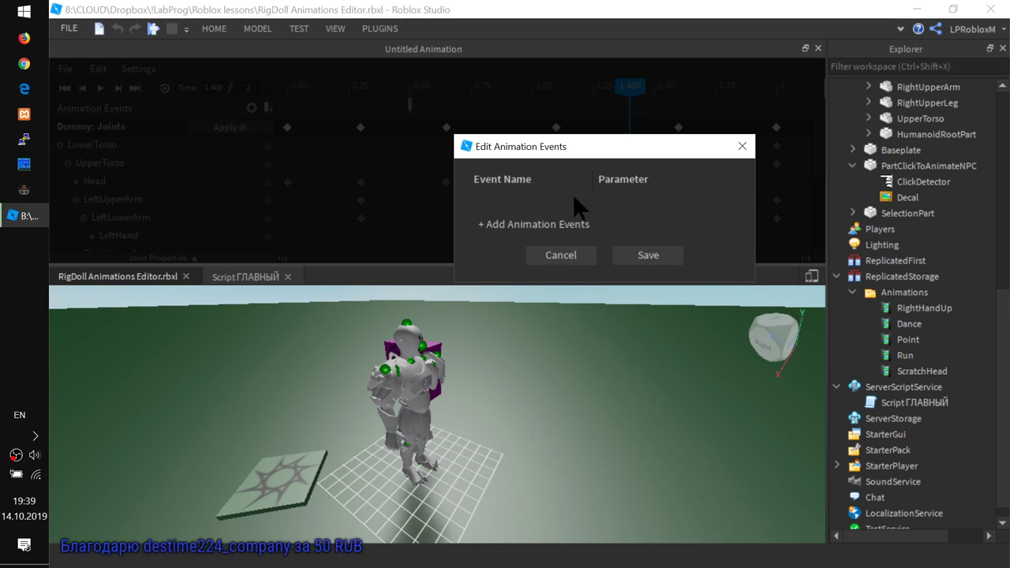
pyautogui.click(490, 223)
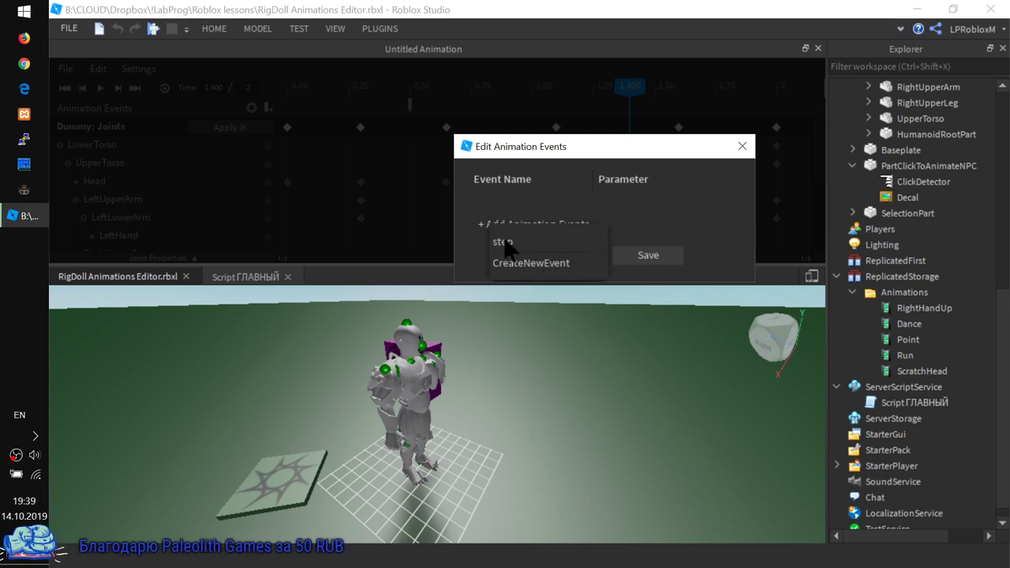
pyautogui.click(505, 244)
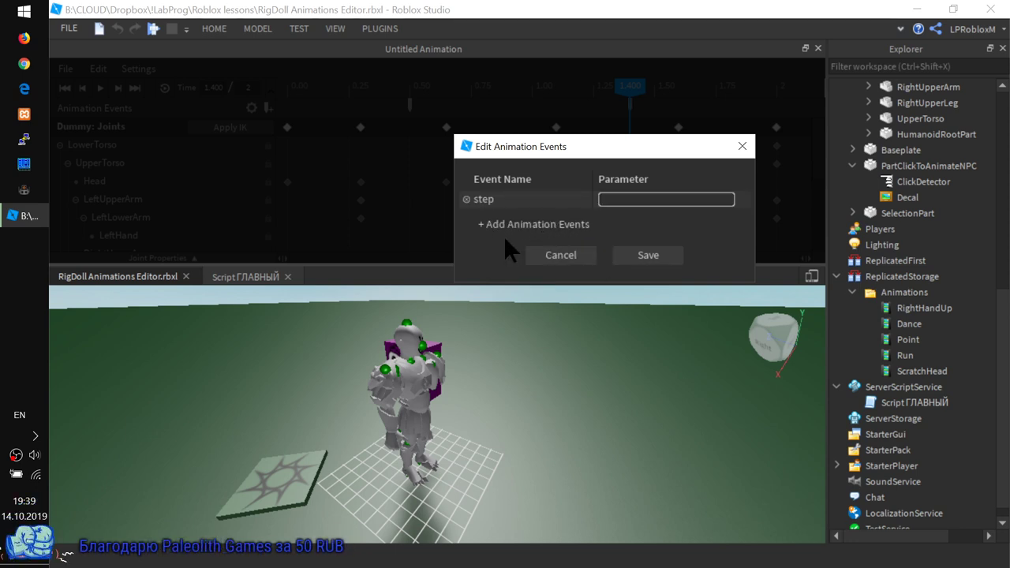
pyautogui.click(607, 199)
pyautogui.write('11')
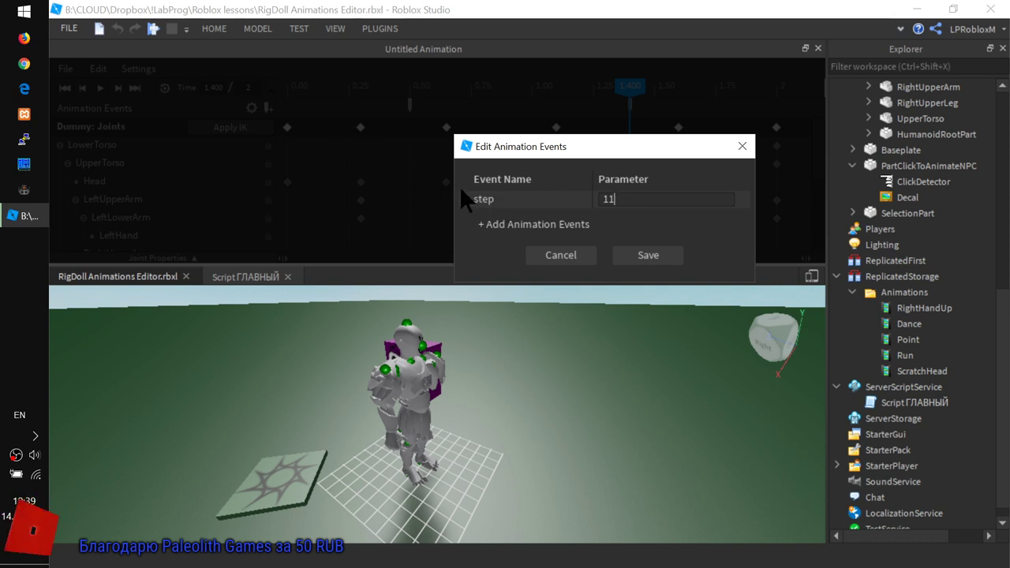
pyautogui.click(646, 256)
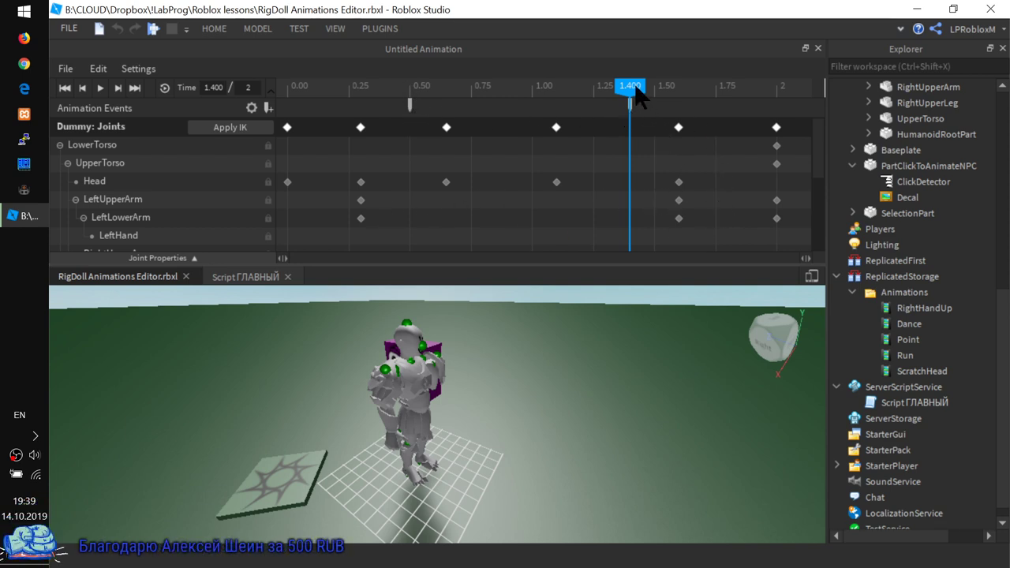
# Move the playhead back from 1.400 and close the animation editor to view the Dummy in the scene.
pyautogui.moveTo(629, 85); pyautogui.dragTo(517, 94)
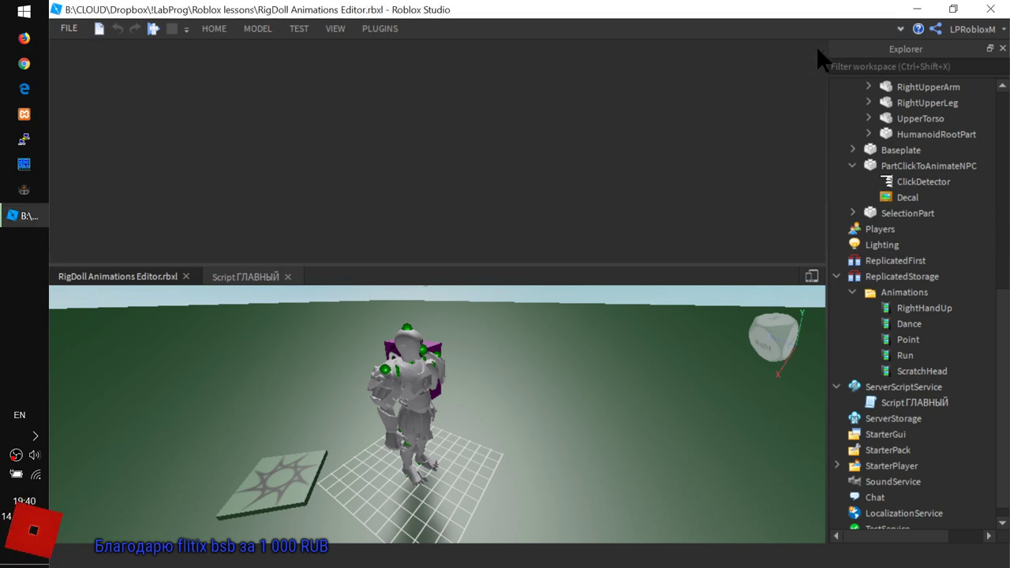
pyautogui.click(818, 48)
pyautogui.moveTo(523, 265)
pyautogui.mouseDown(button='right')
pyautogui.moveTo(514, 266)
pyautogui.moveTo(527, 269)
pyautogui.mouseUp(button='right')
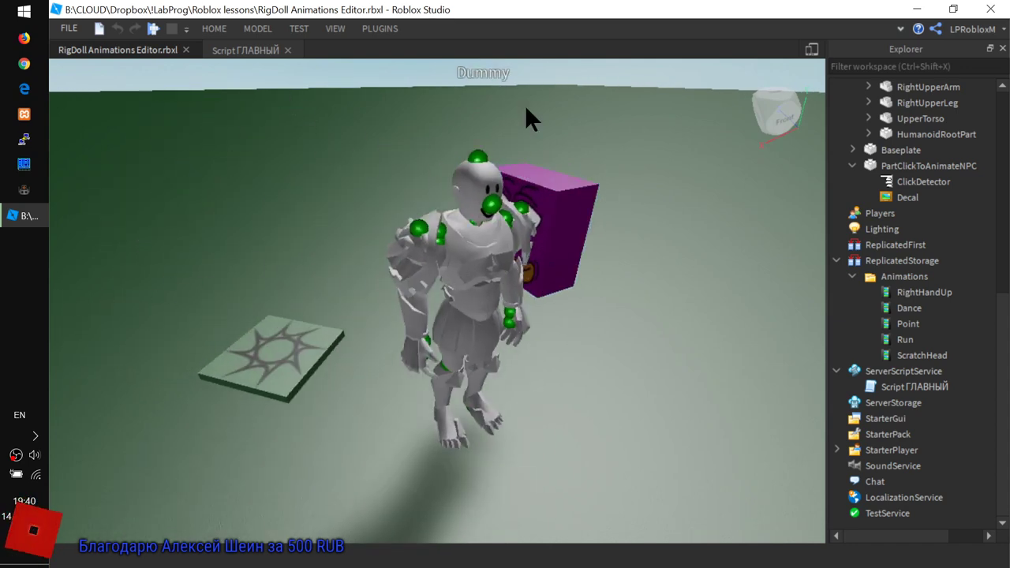
# Reopen the Animation Editor and select the Dummy rig to load its automatically saved animation.
pyautogui.click(375, 30)
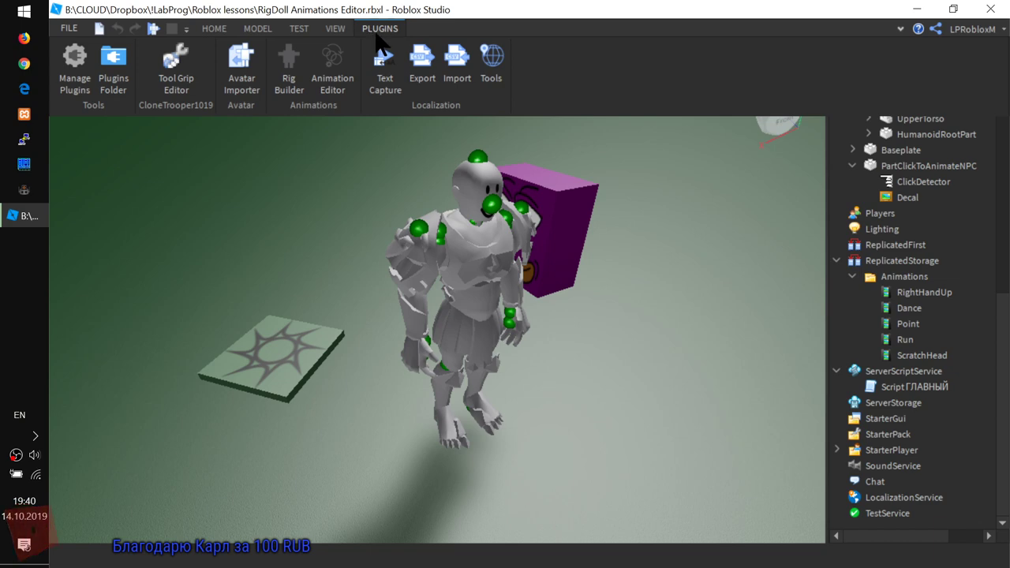
pyautogui.click(332, 63)
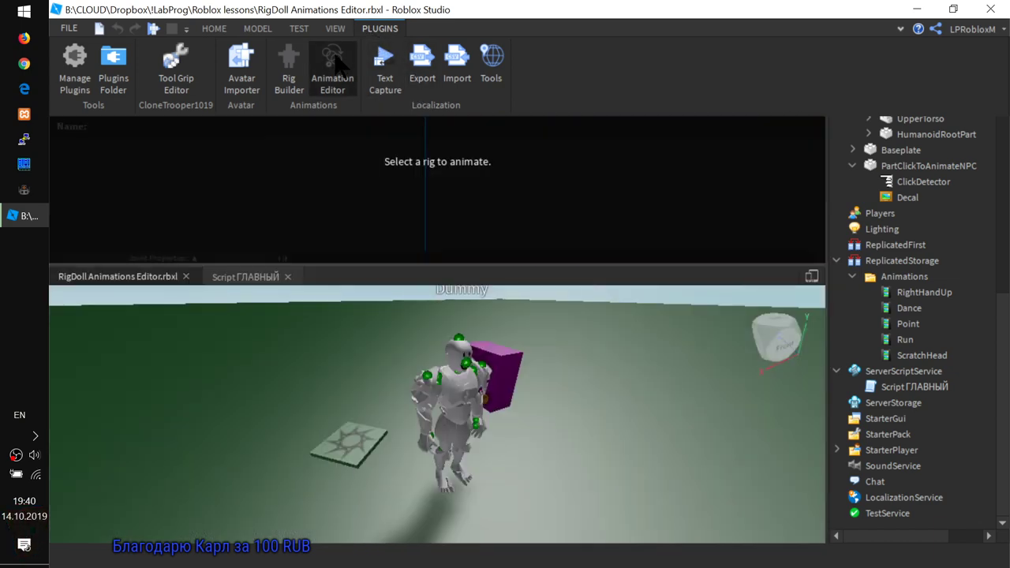
pyautogui.click(456, 397)
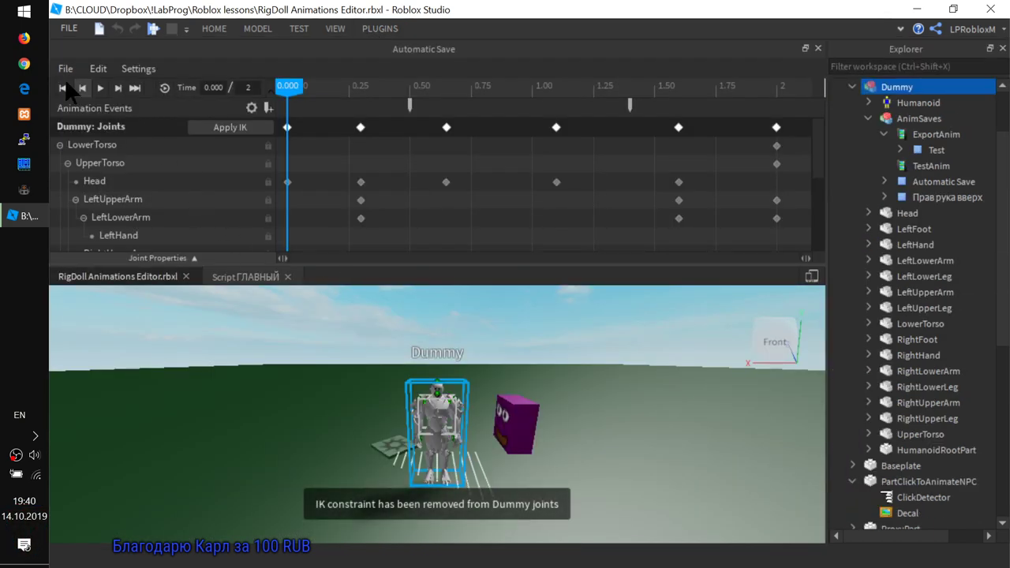
# Try to import an FBX animation for the Dummy rig.
pyautogui.click(65, 68)
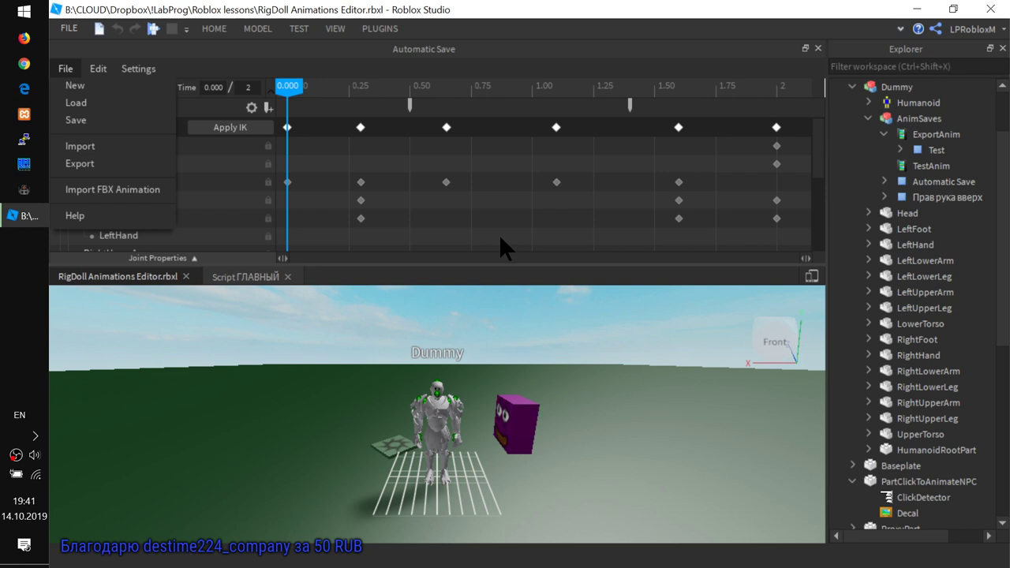
pyautogui.click(118, 189)
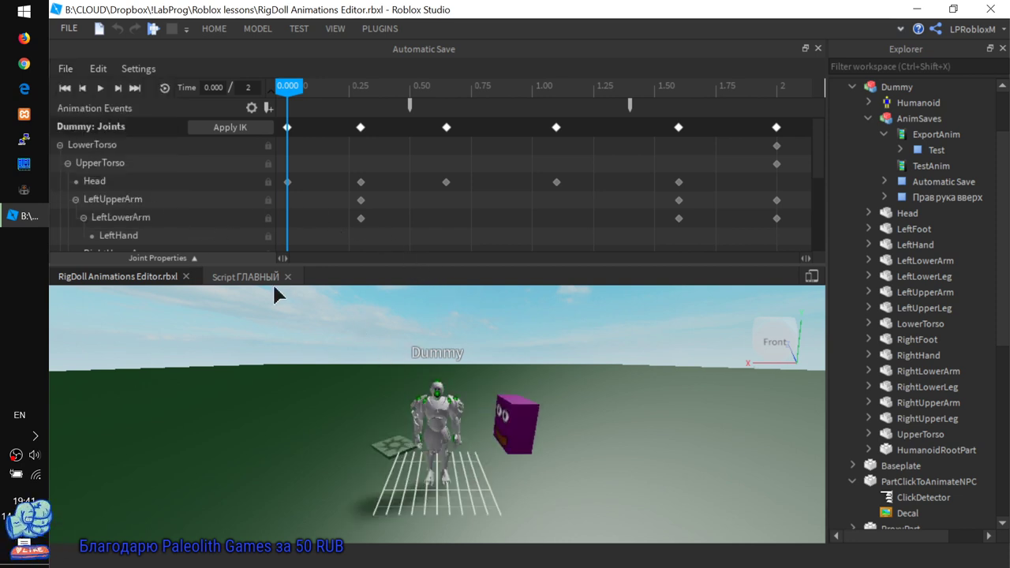
pyautogui.click(65, 70)
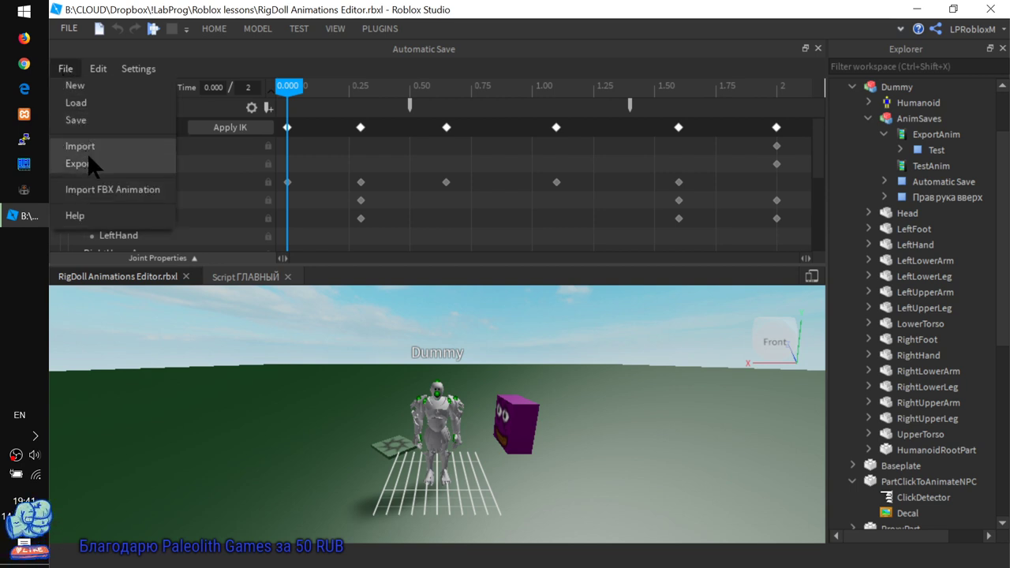
pyautogui.click(97, 190)
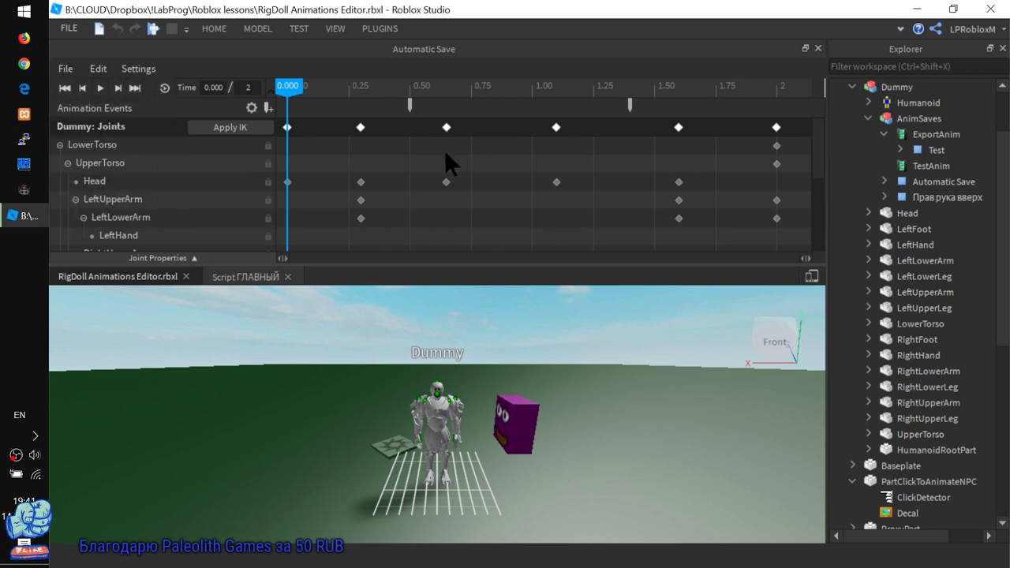
# Select the Dummy's UpperTorso joint and bring up the animation's file commands for importing and exporting.
pyautogui.scroll(-3, 387, 365)
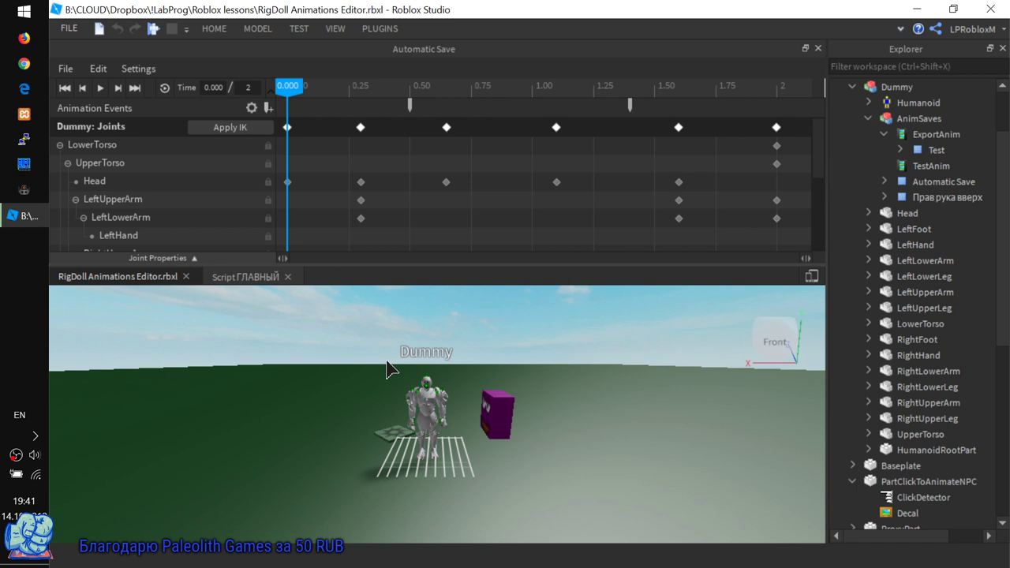
pyautogui.click(429, 408)
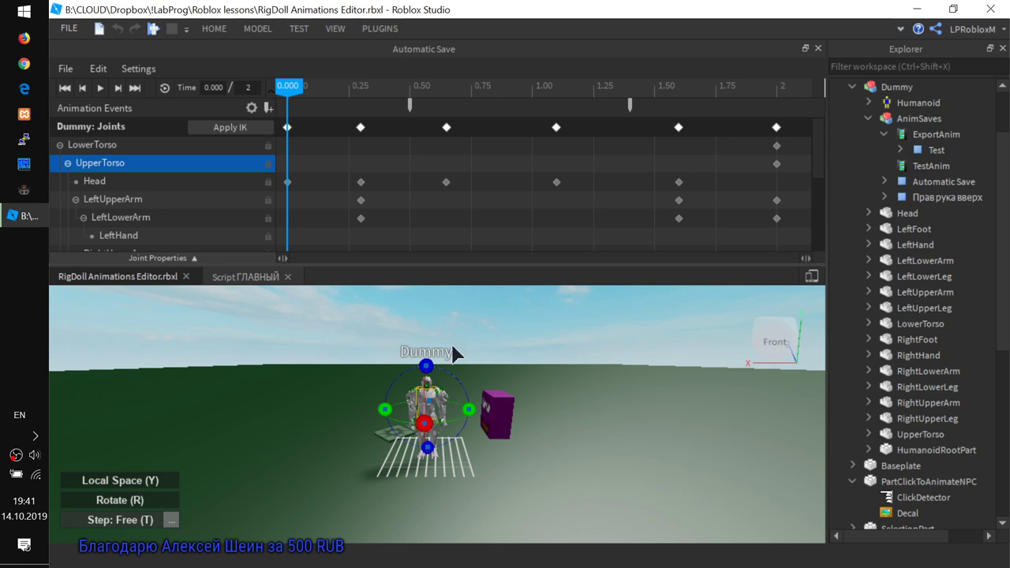
pyautogui.click(66, 68)
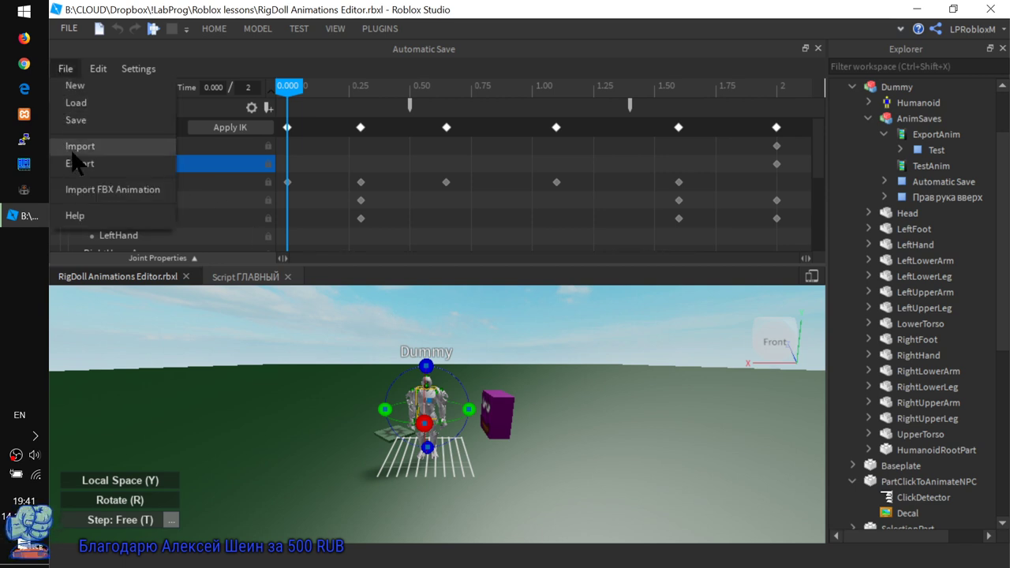